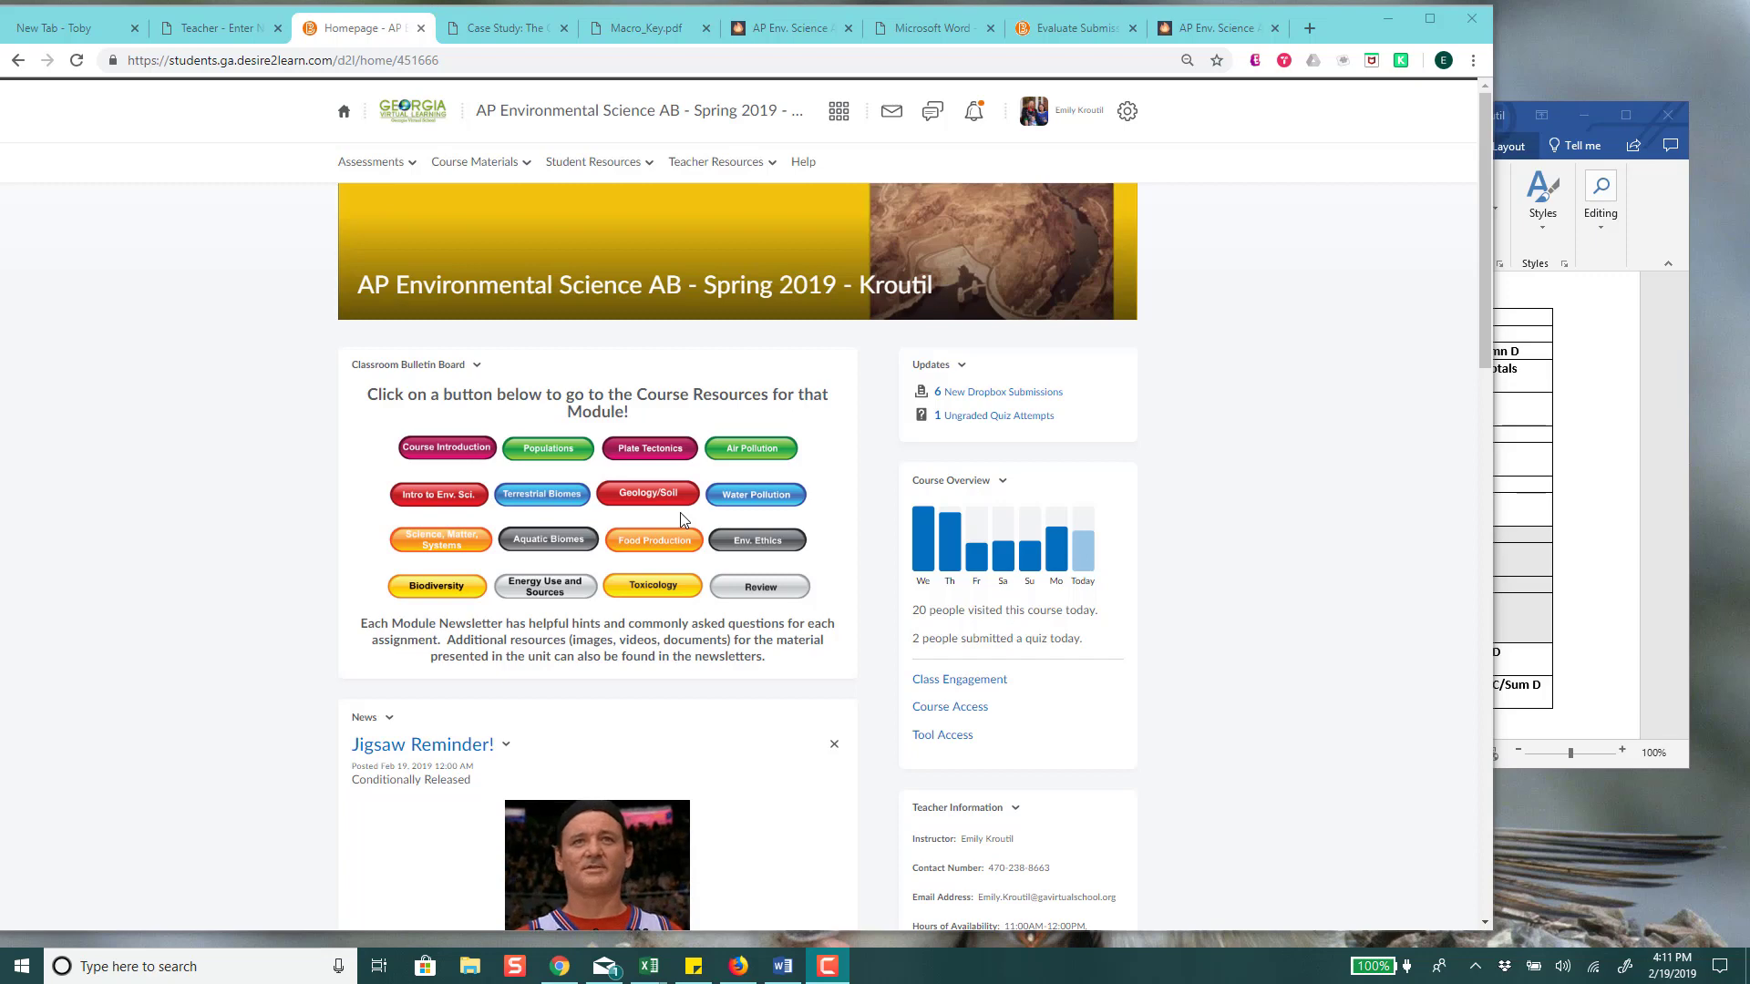
- Open the Module 6 Aquatic Biomes and Ecology newsletter from the Smore course materials
click(527, 164)
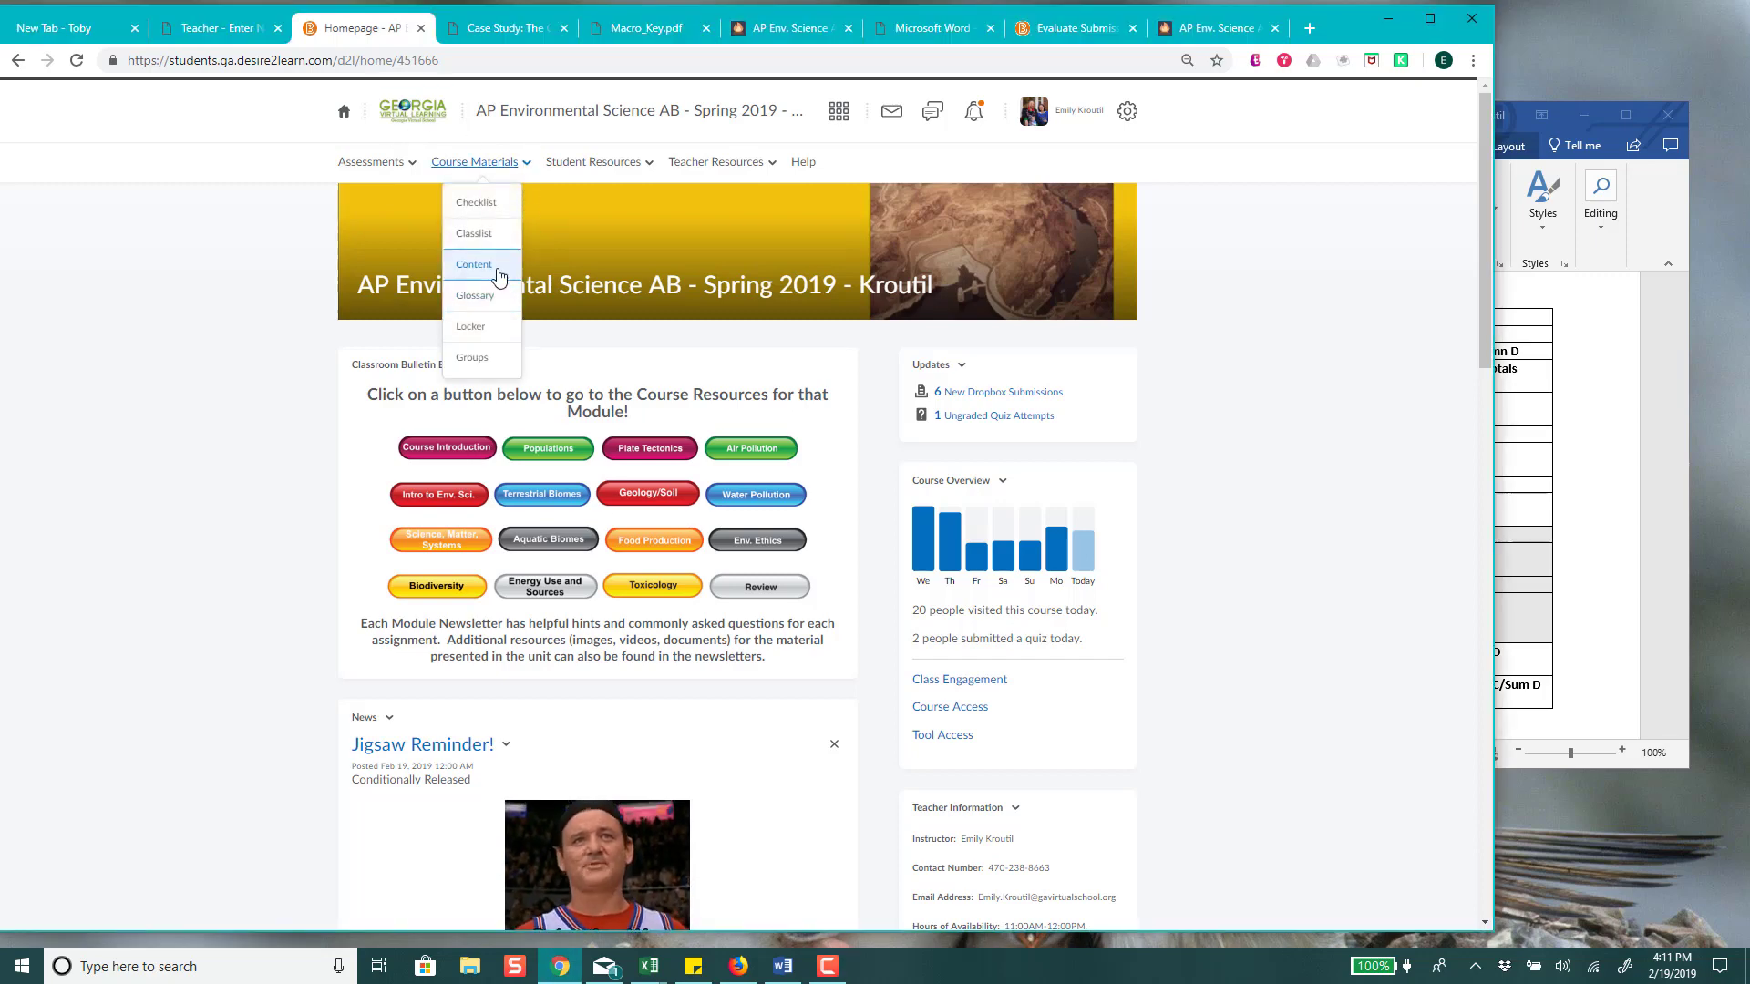
click(256, 597)
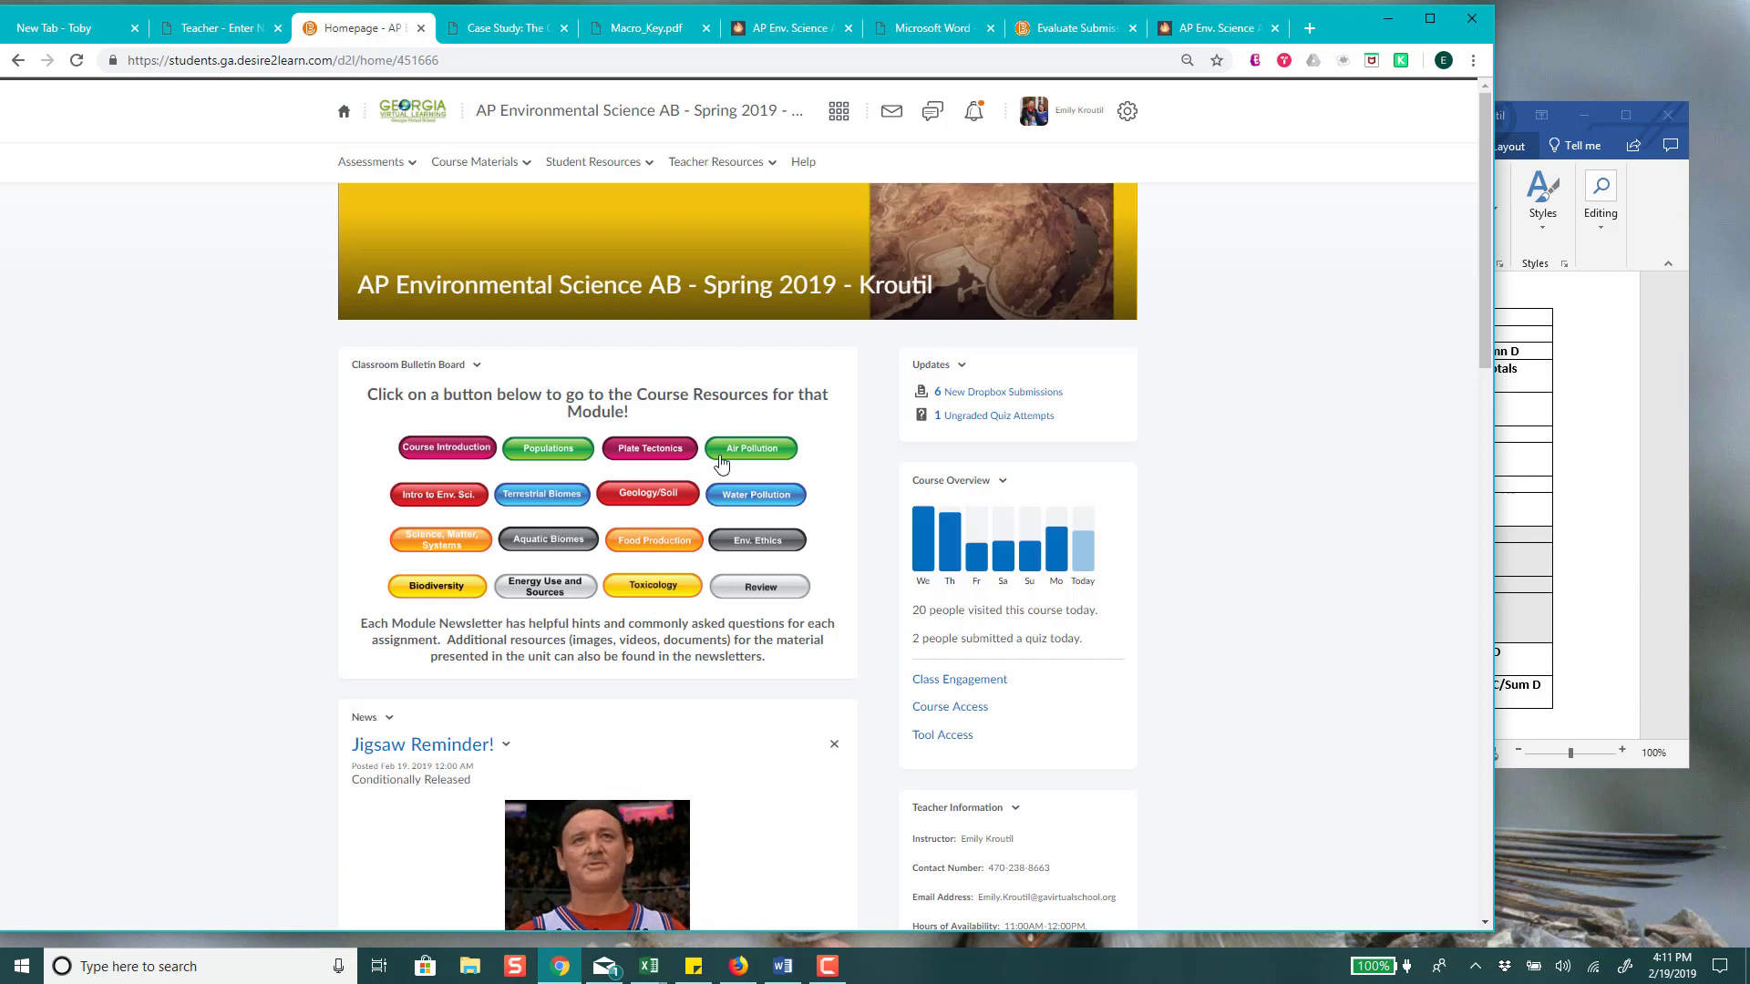
click(541, 548)
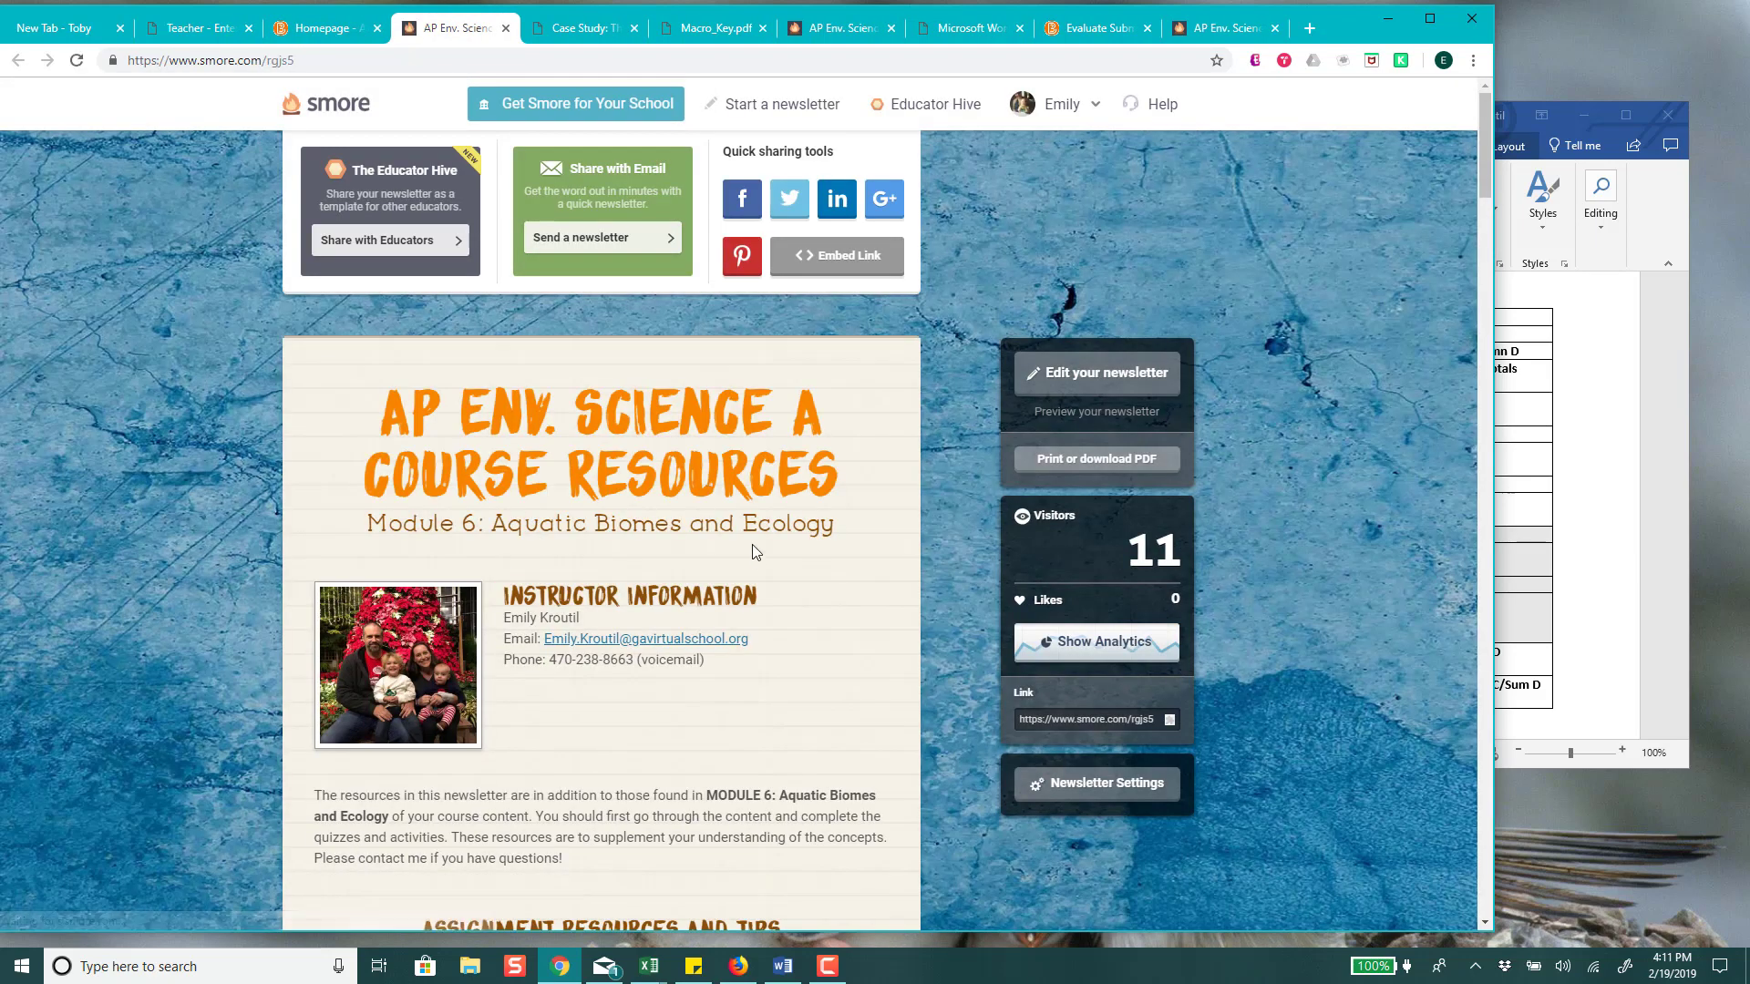
- Review the newsletter's course resources, then close the Macro_Key.pdf tab
scroll(753, 556, down, 8)
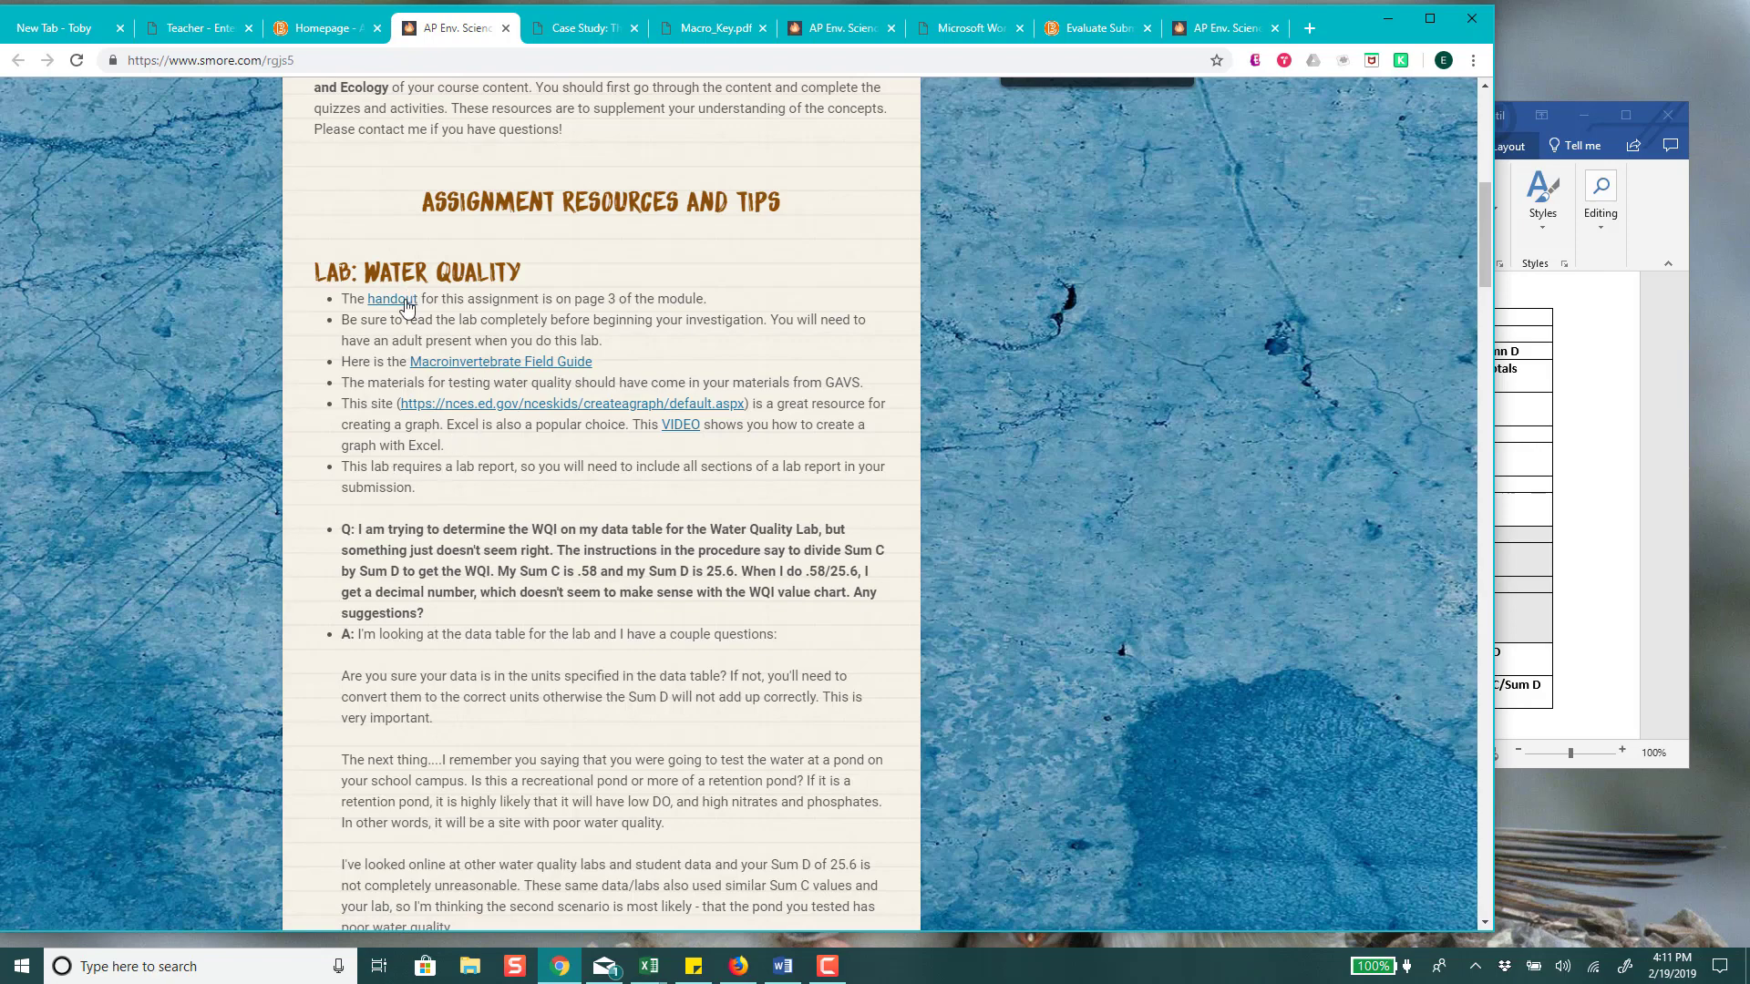
scroll(493, 597, down, 3)
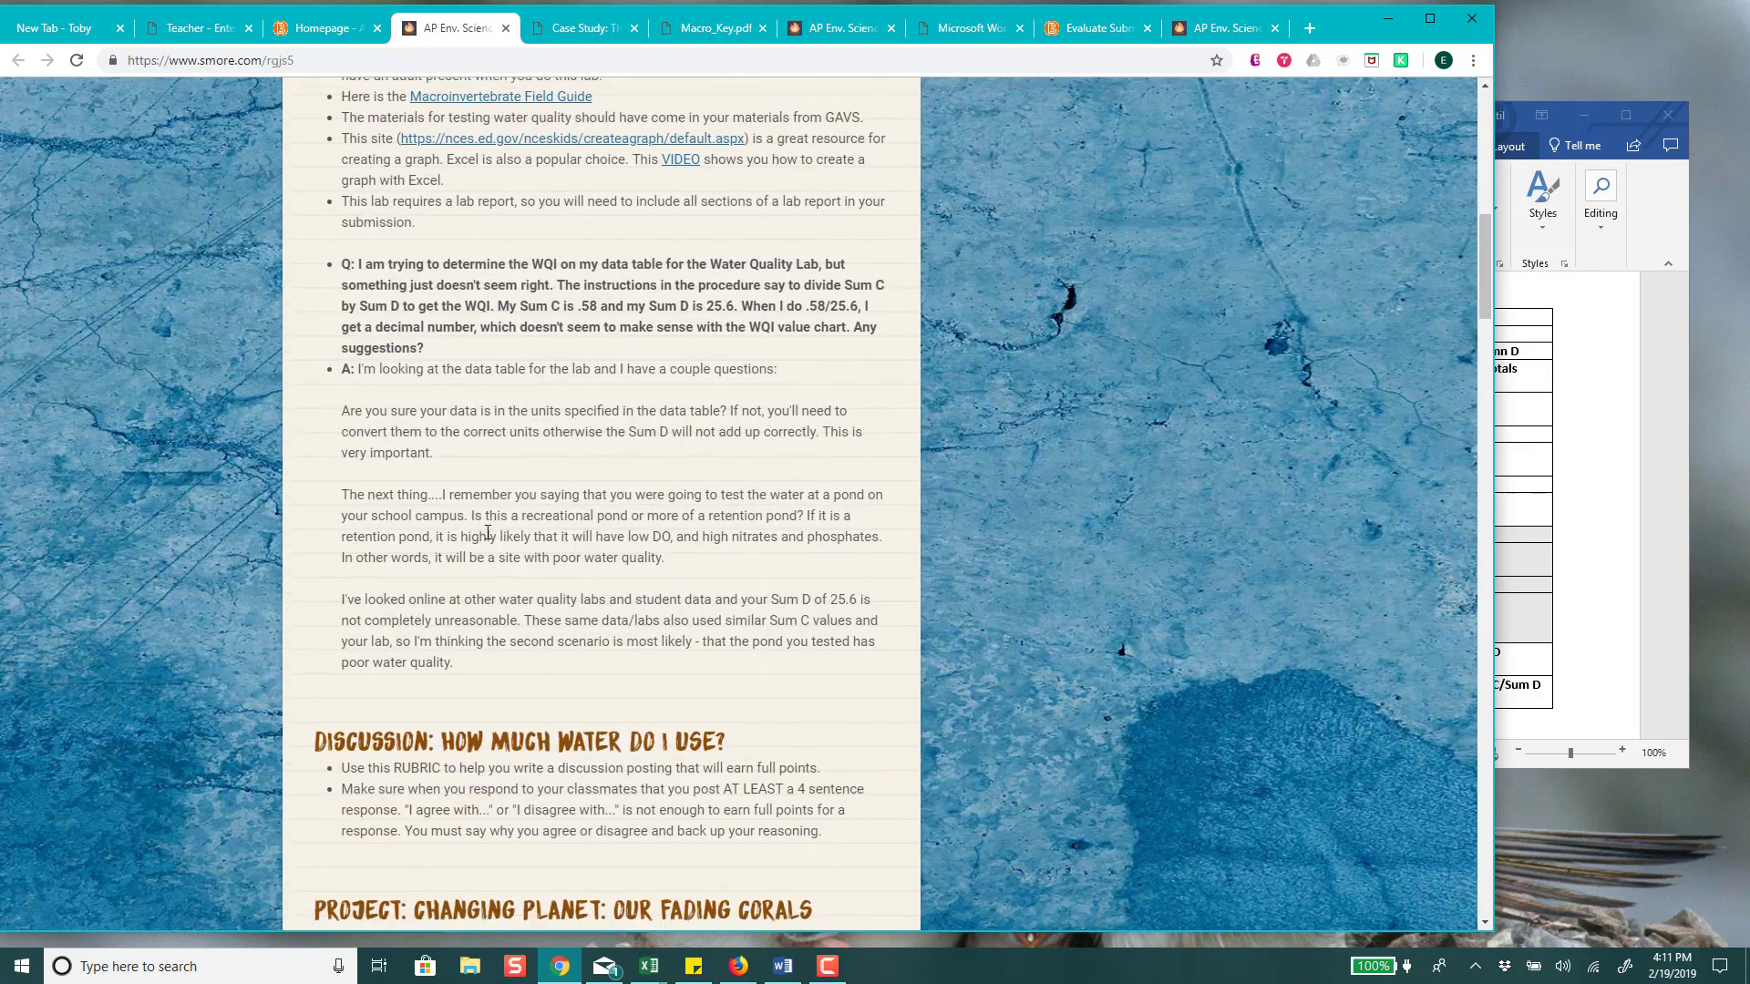
scroll(500, 556, up, 2)
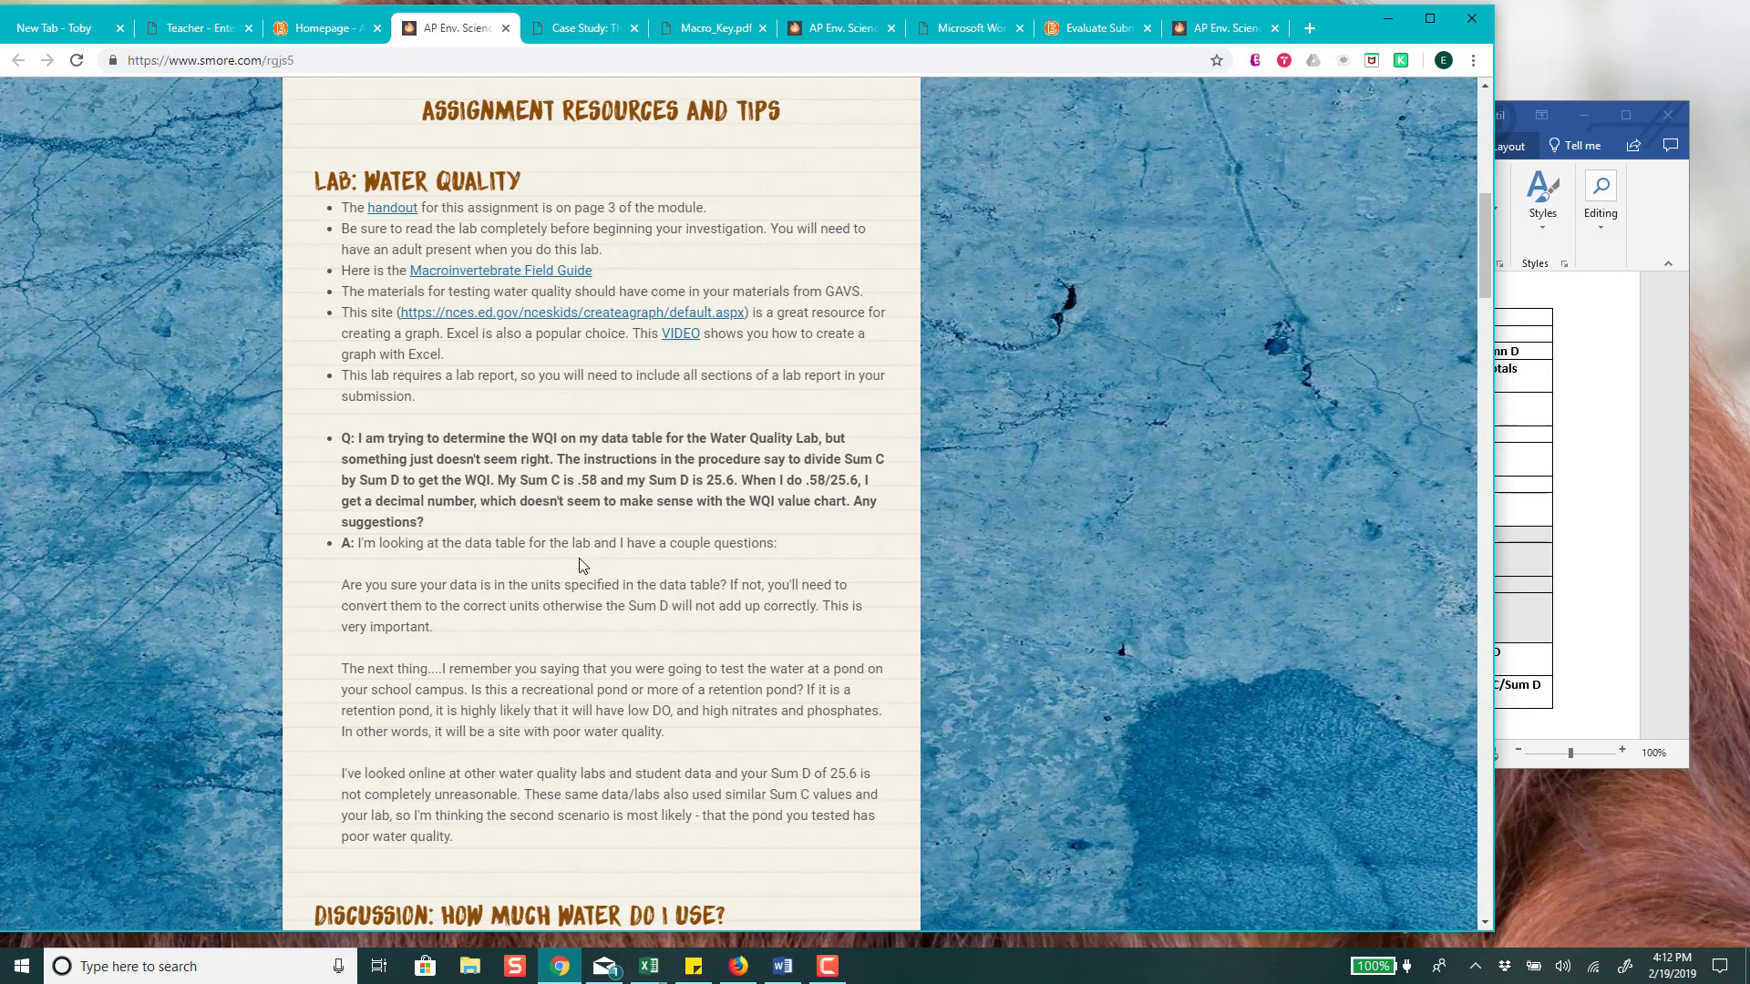
scroll(578, 565, down, 8)
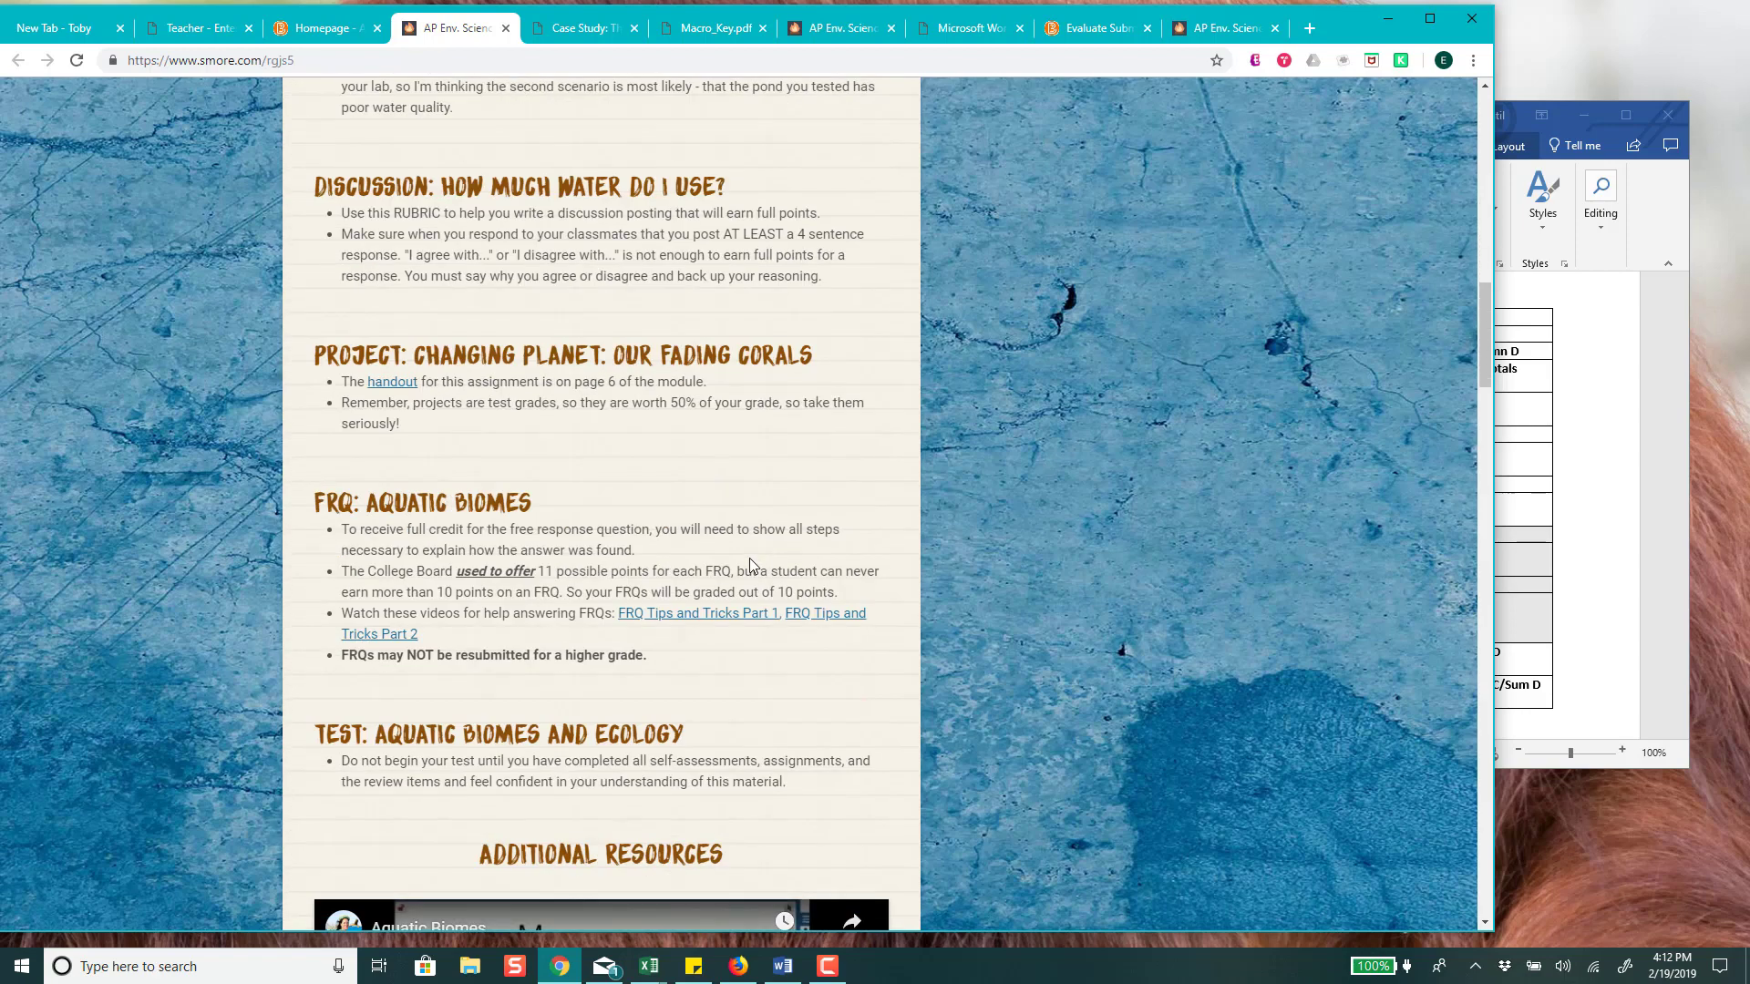
scroll(749, 558, down, 1)
scroll(711, 556, up, 6)
scroll(646, 552, down, 7)
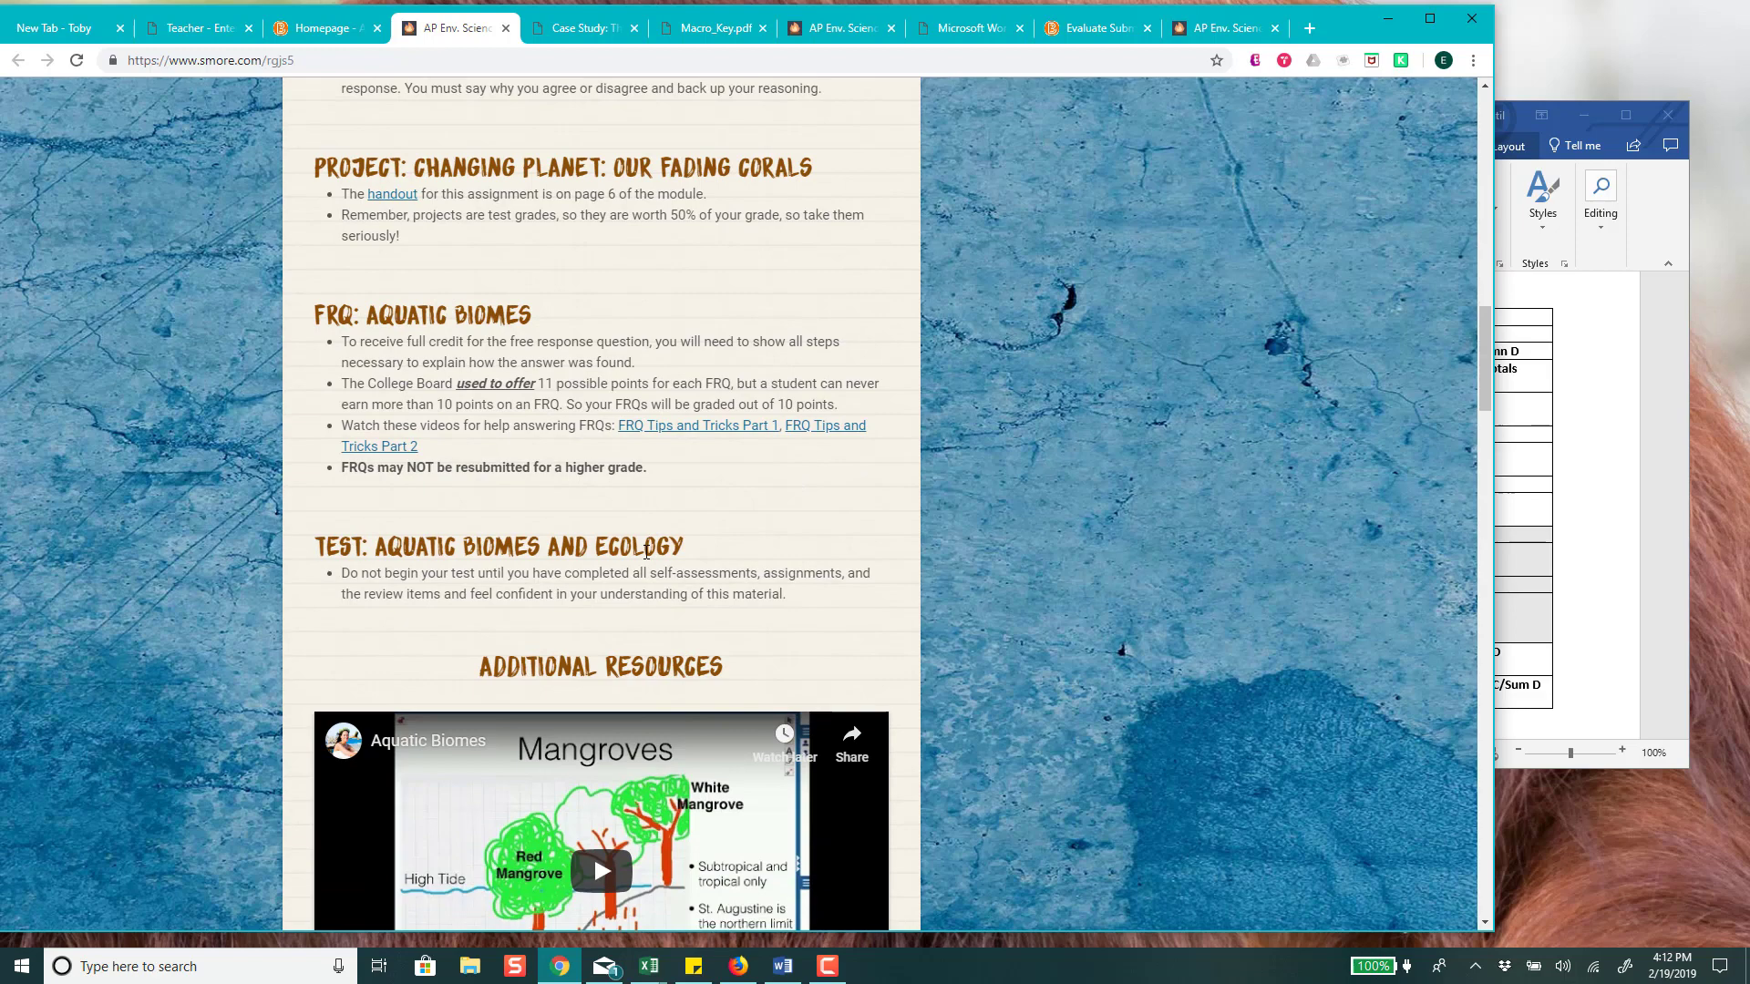
scroll(646, 551, down, 11)
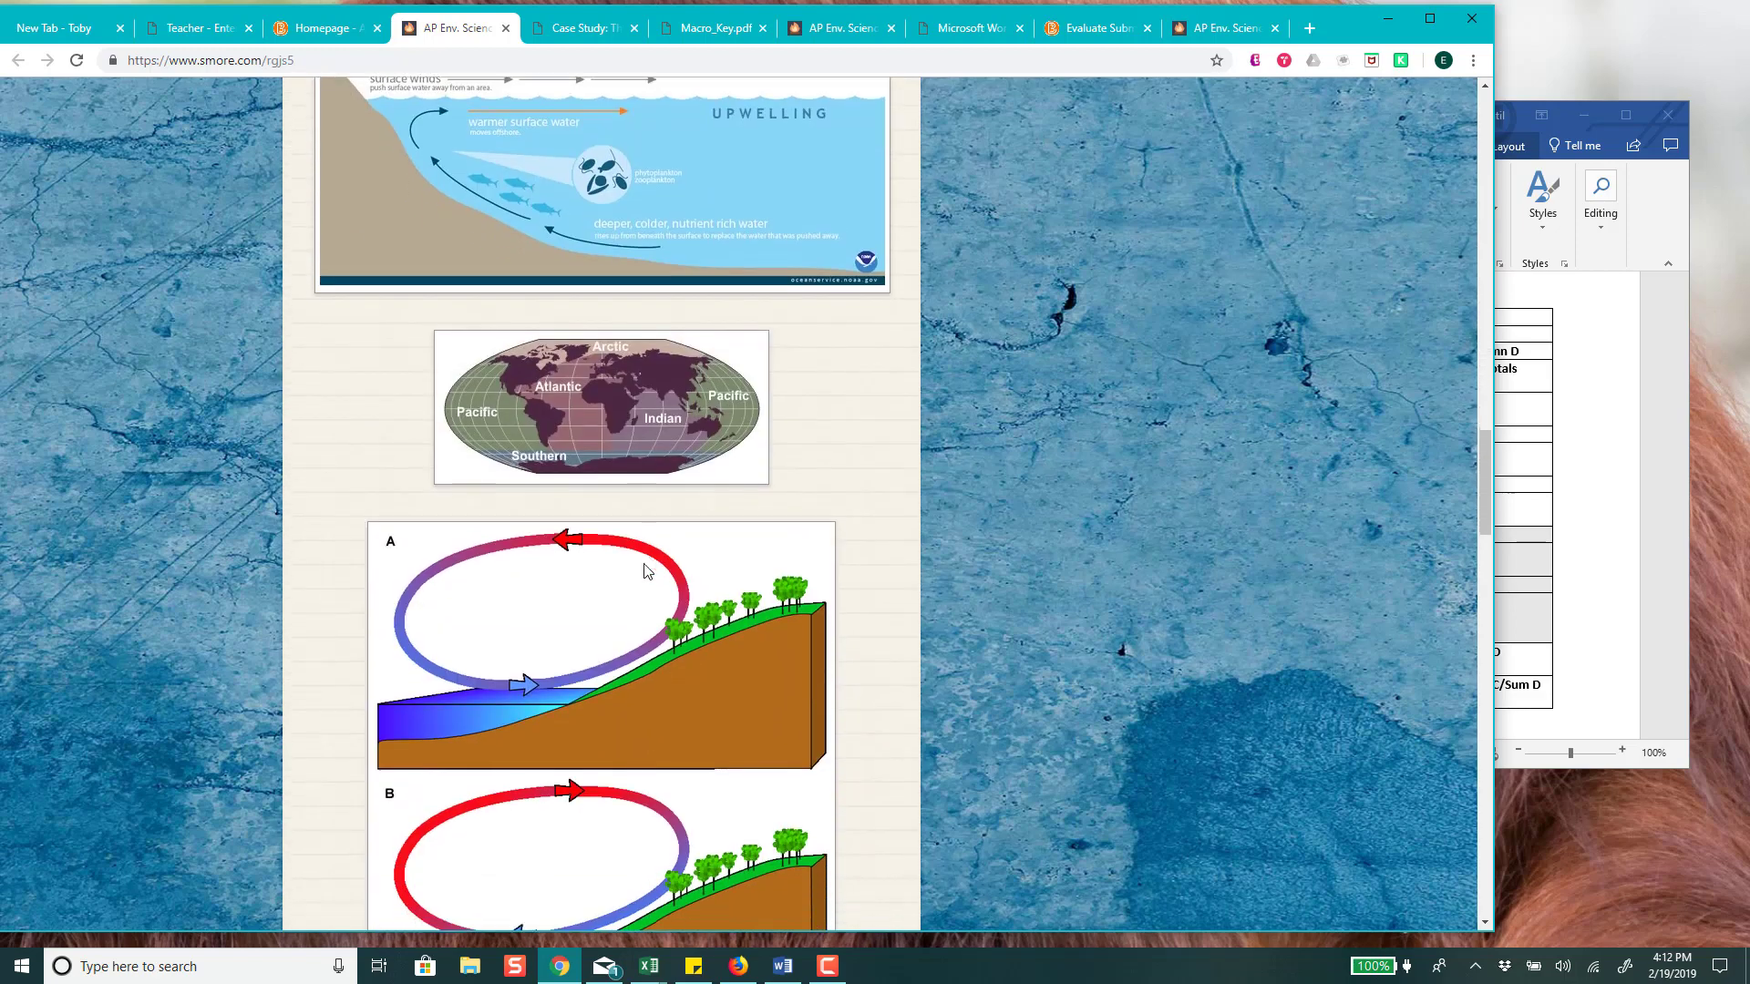
scroll(647, 571, down, 17)
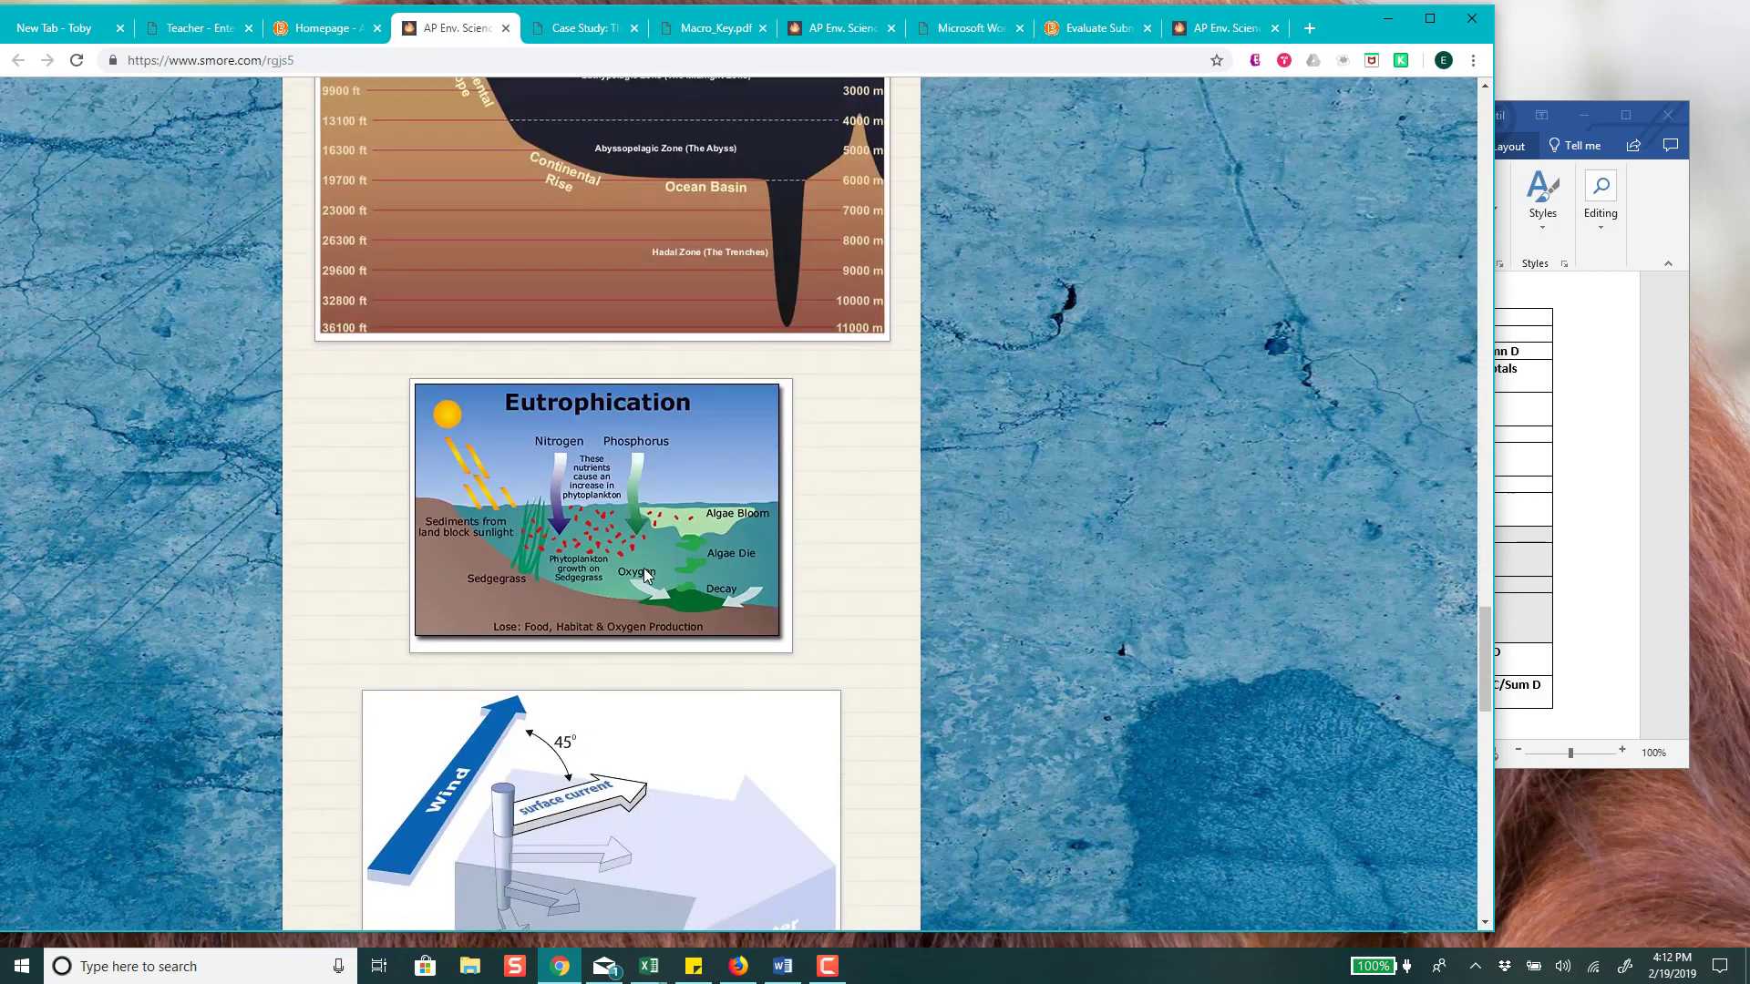
scroll(644, 574, down, 12)
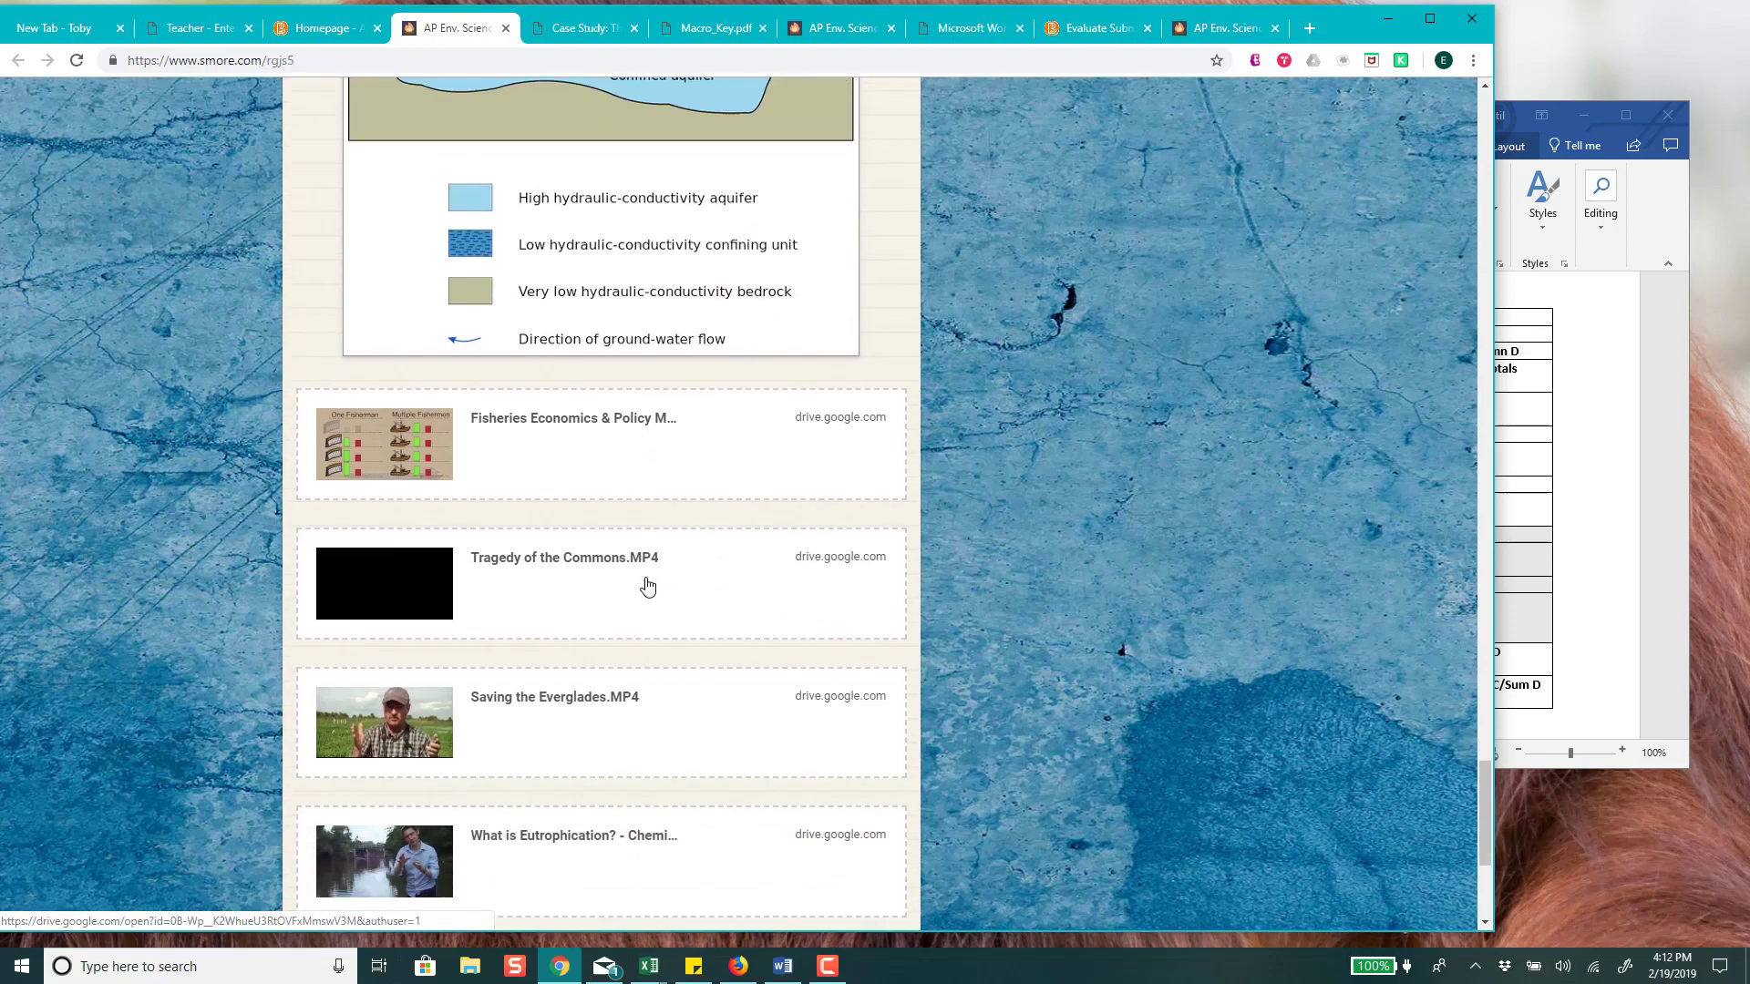
scroll(647, 585, down, 4)
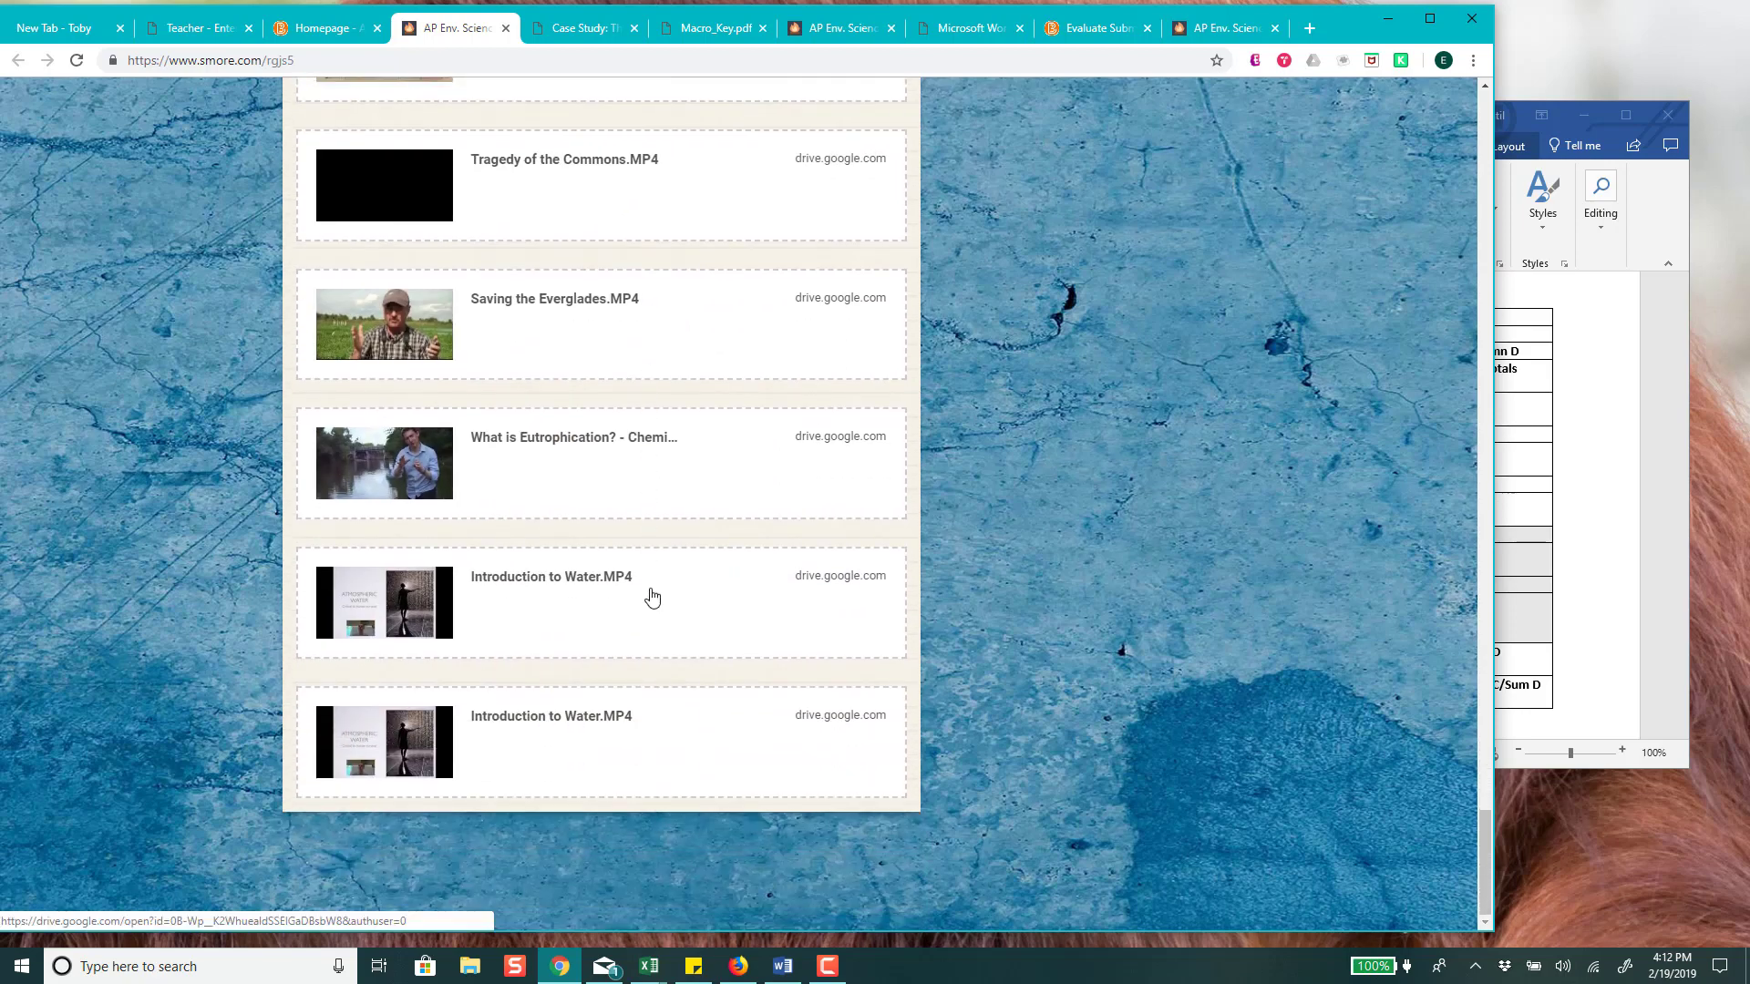
scroll(652, 597, up, 6)
scroll(629, 571, up, 1)
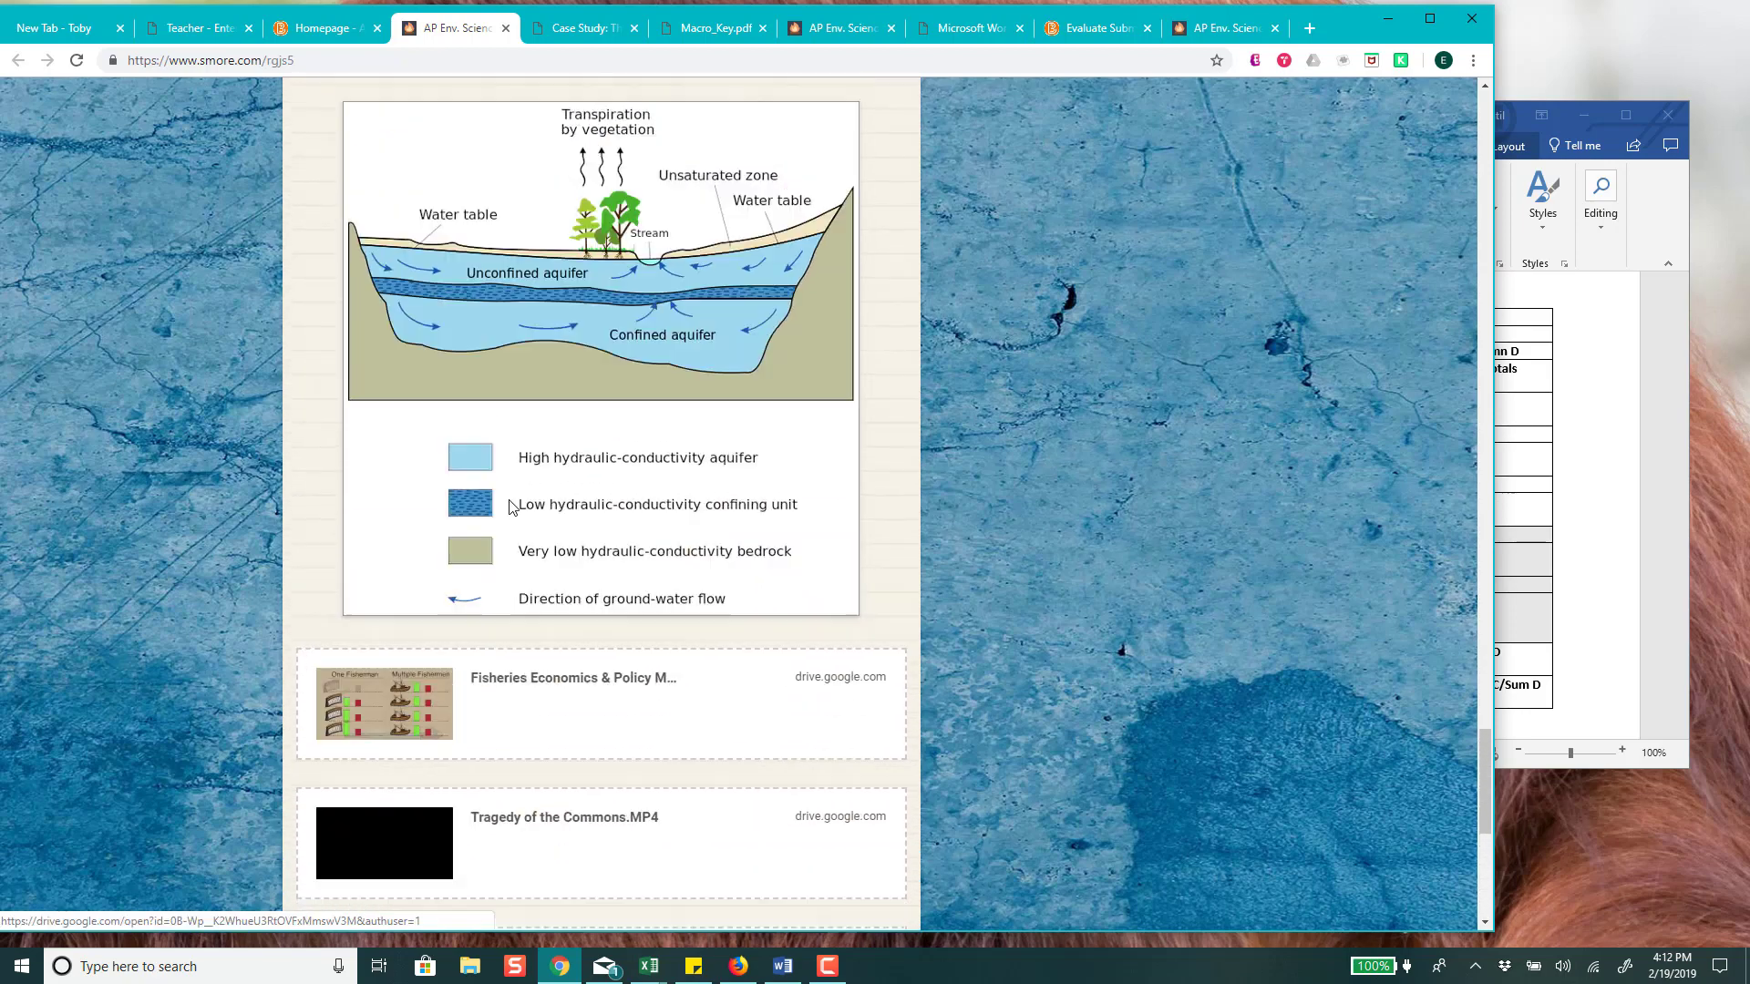
scroll(547, 547, up, 20)
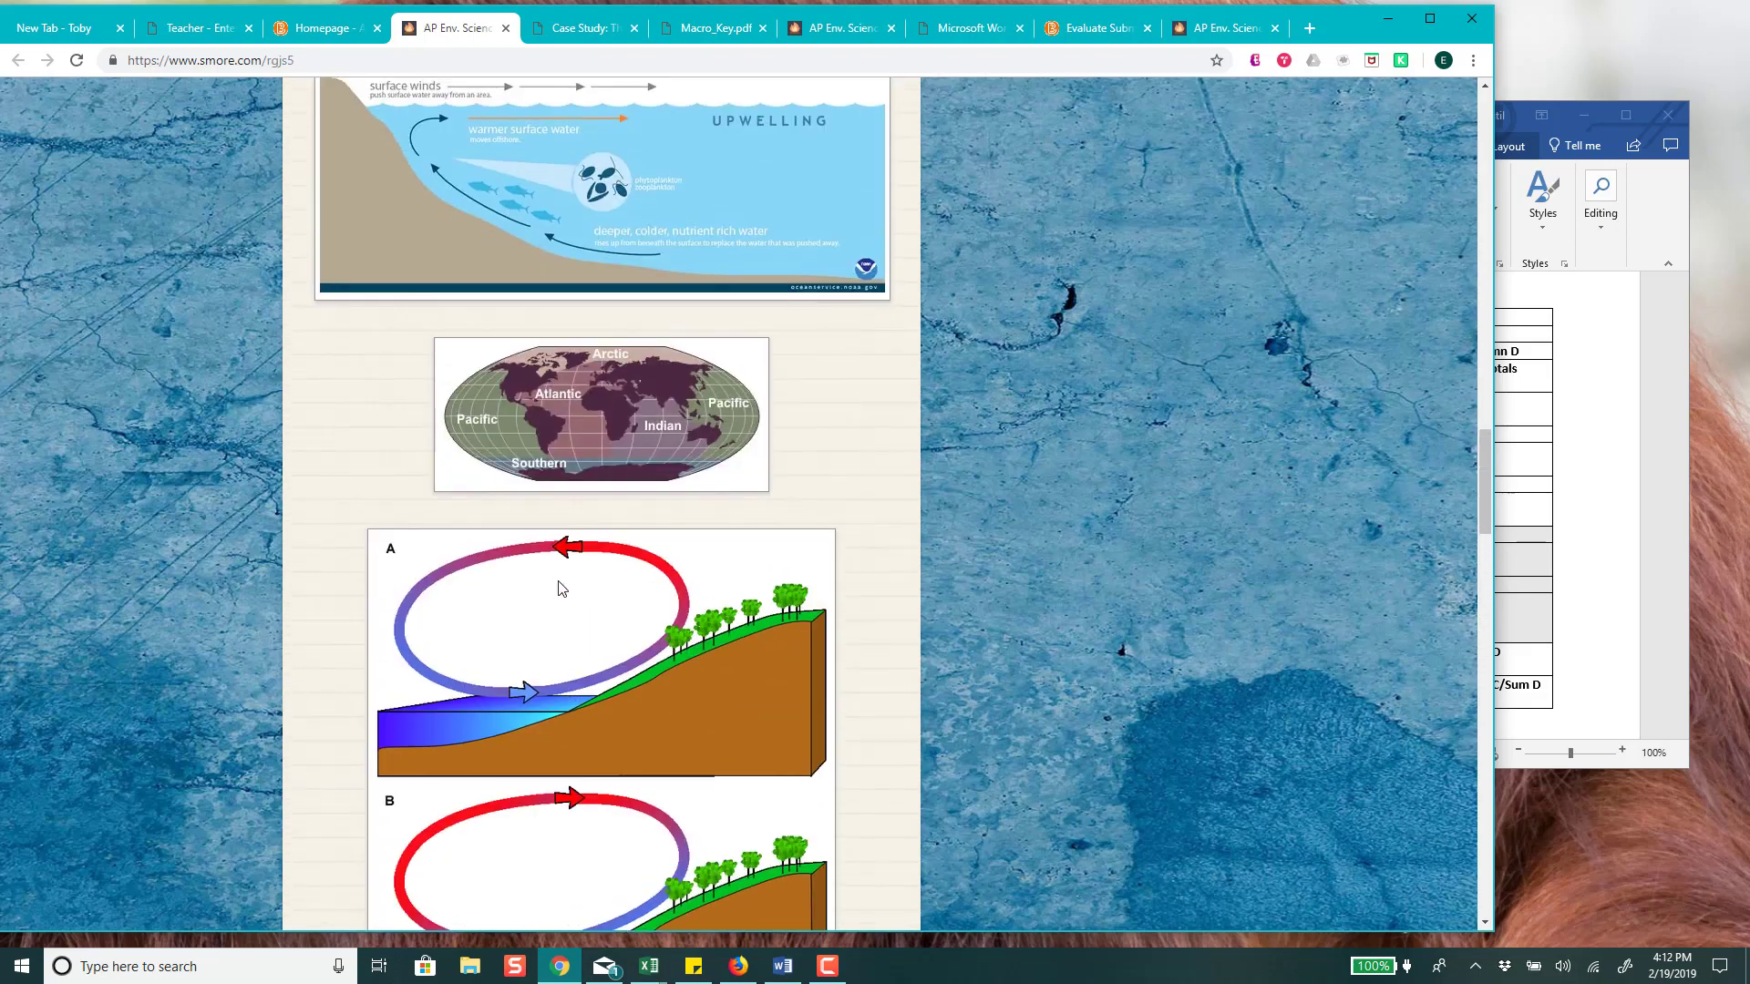
scroll(561, 589, up, 20)
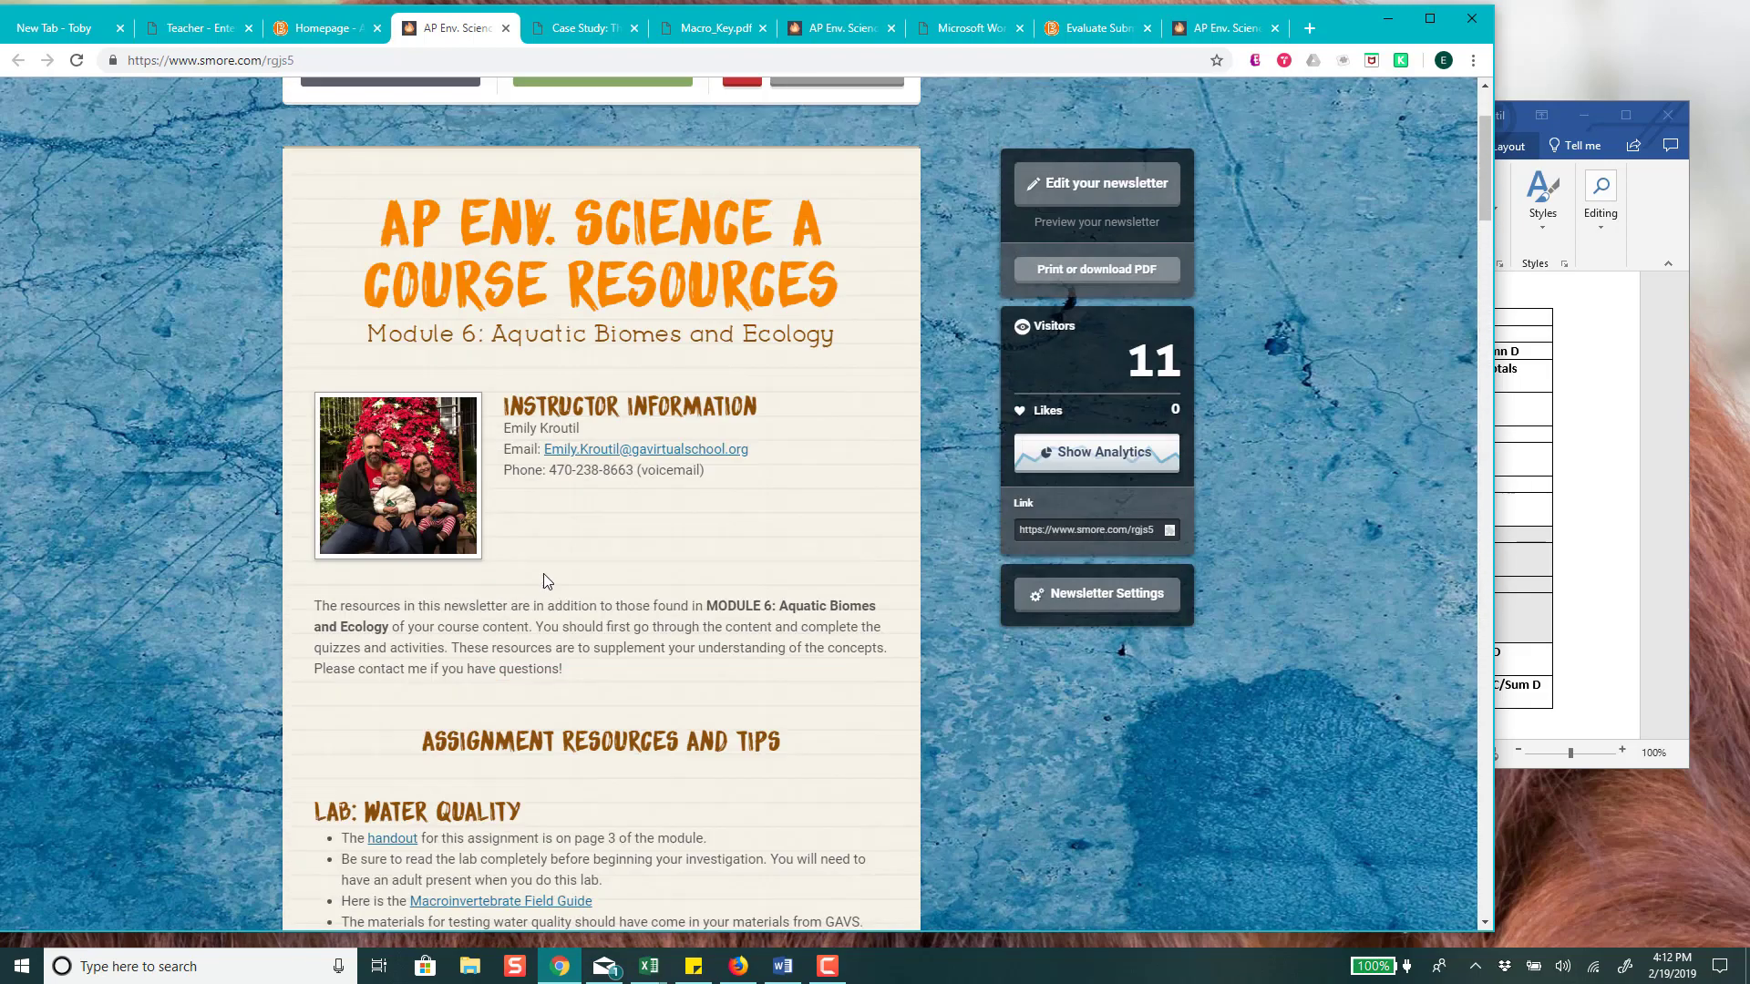
scroll(546, 581, up, 2)
scroll(430, 330, down, 5)
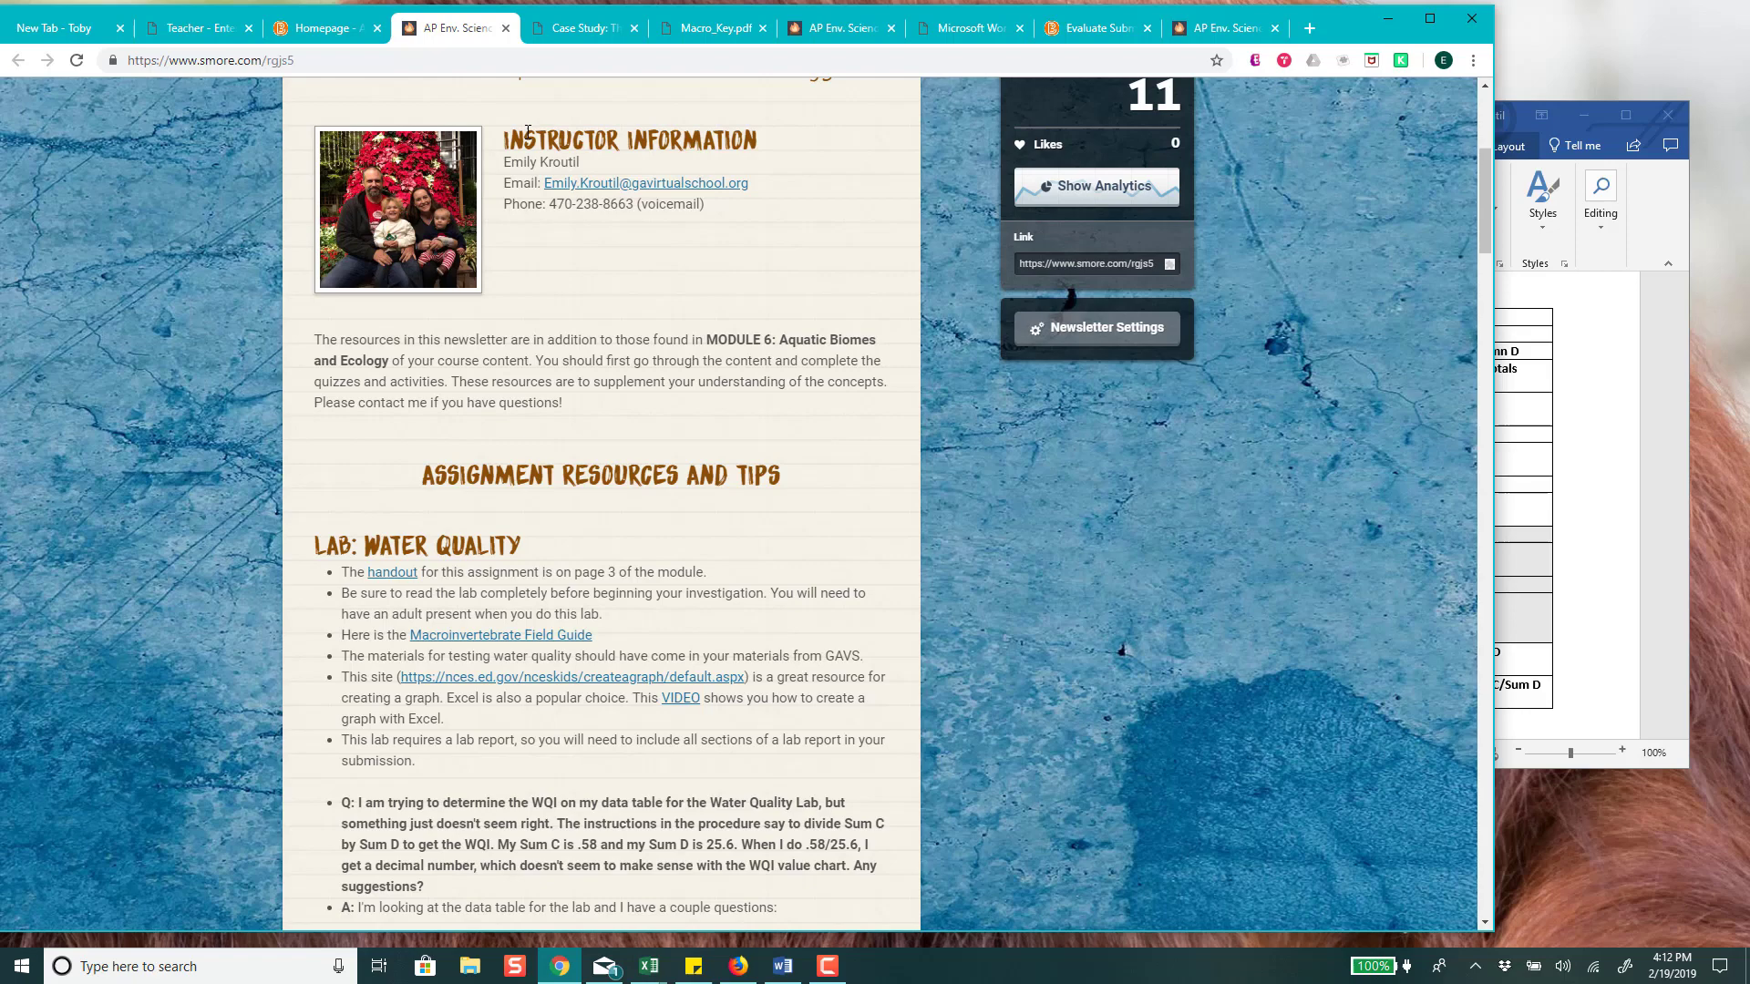
scroll(583, 345, down, 3)
click(762, 29)
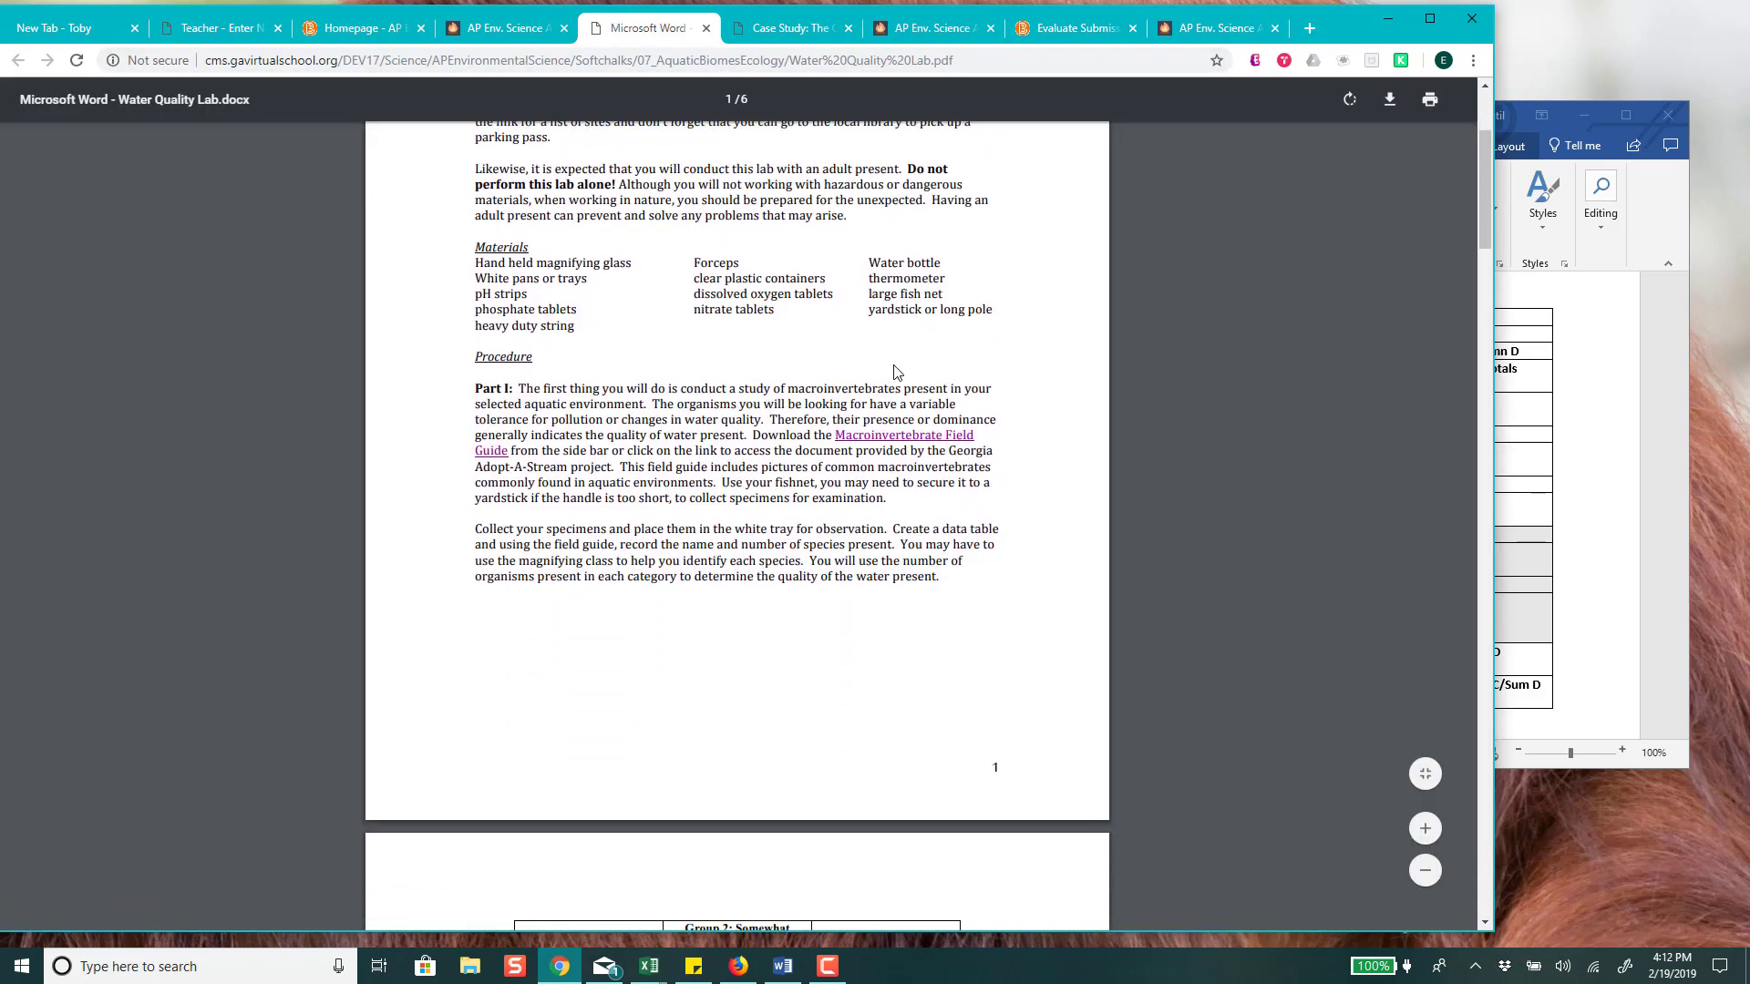
- Scroll through page 1 of the Water Quality Lab handout, reviewing the Materials list and Part I
scroll(895, 372, up, 1)
scroll(897, 372, up, 1)
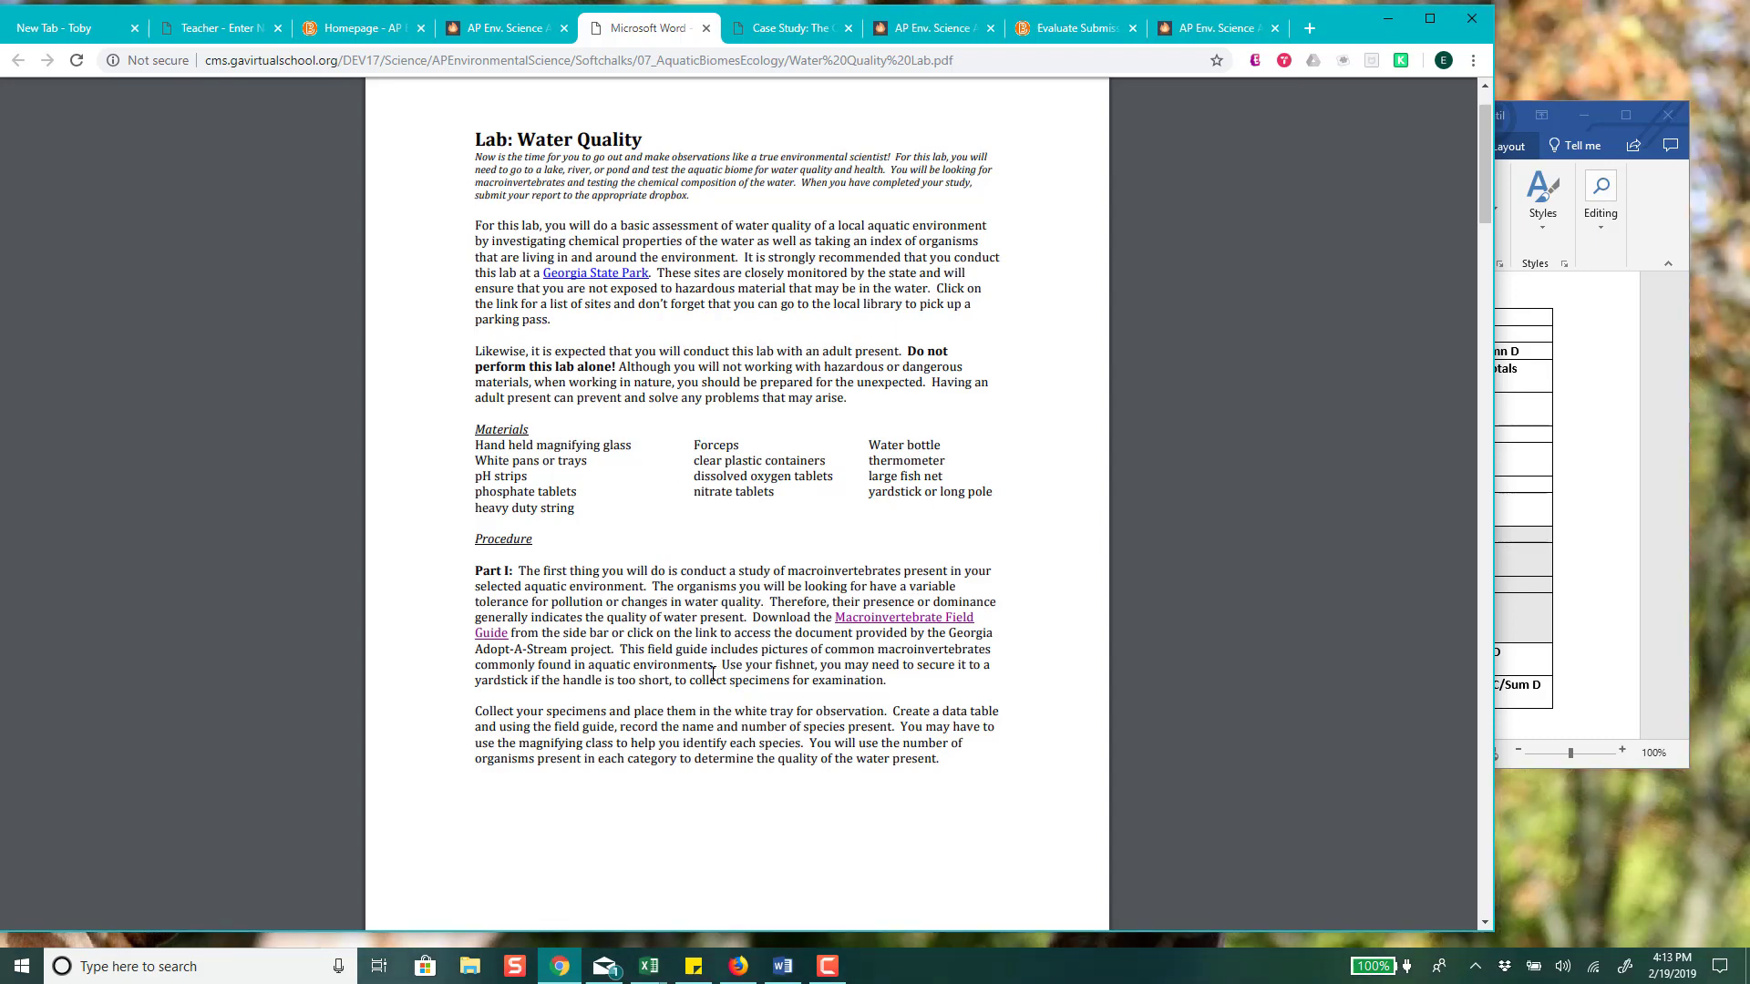
scroll(715, 658, down, 1)
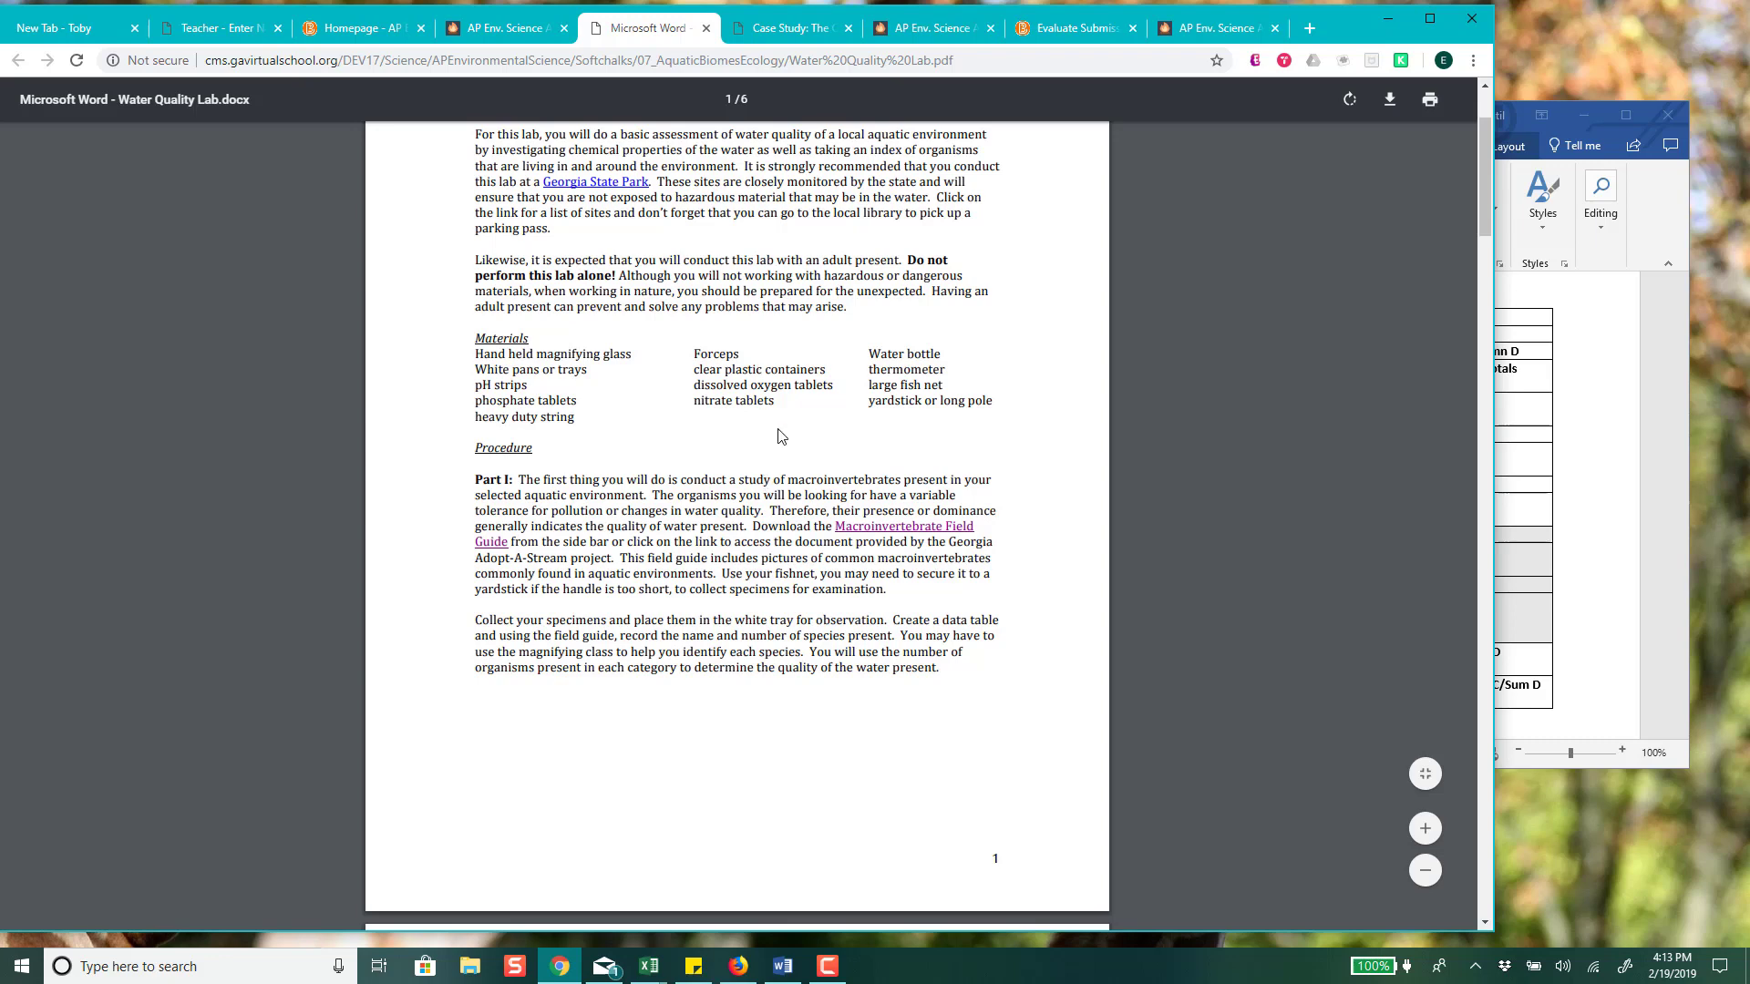
scroll(782, 436, down, 1)
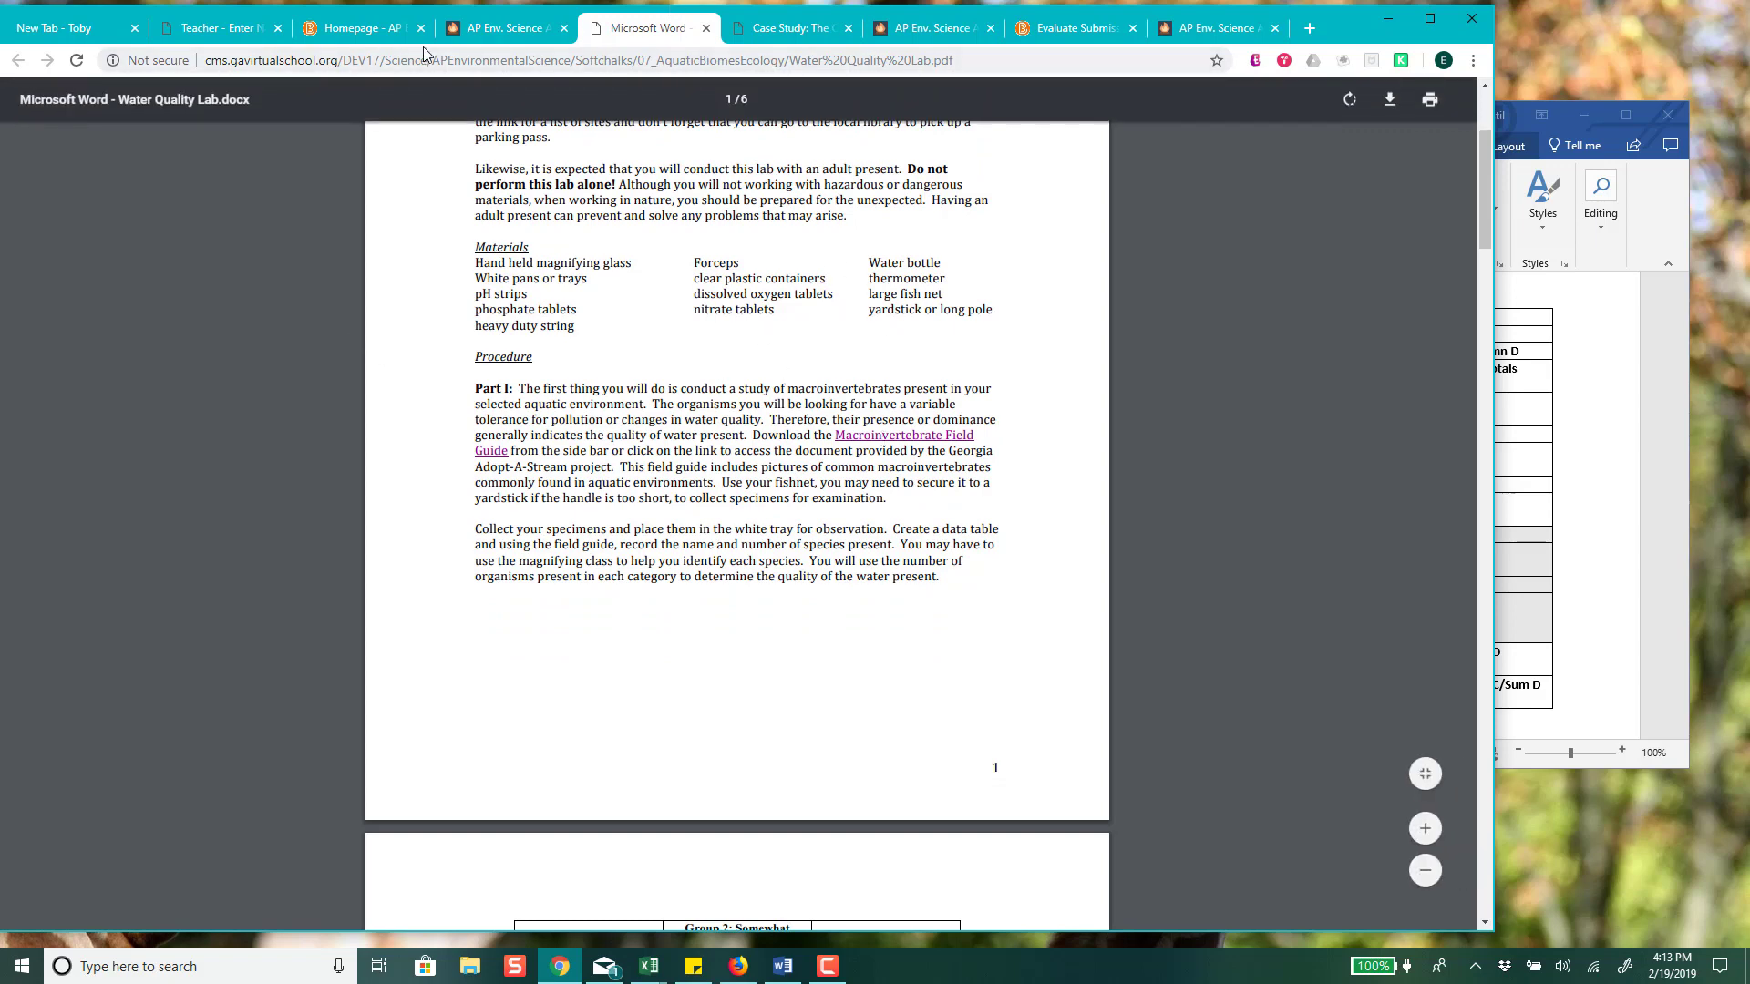
- Look back over the Module 6 course resources newsletter
click(467, 30)
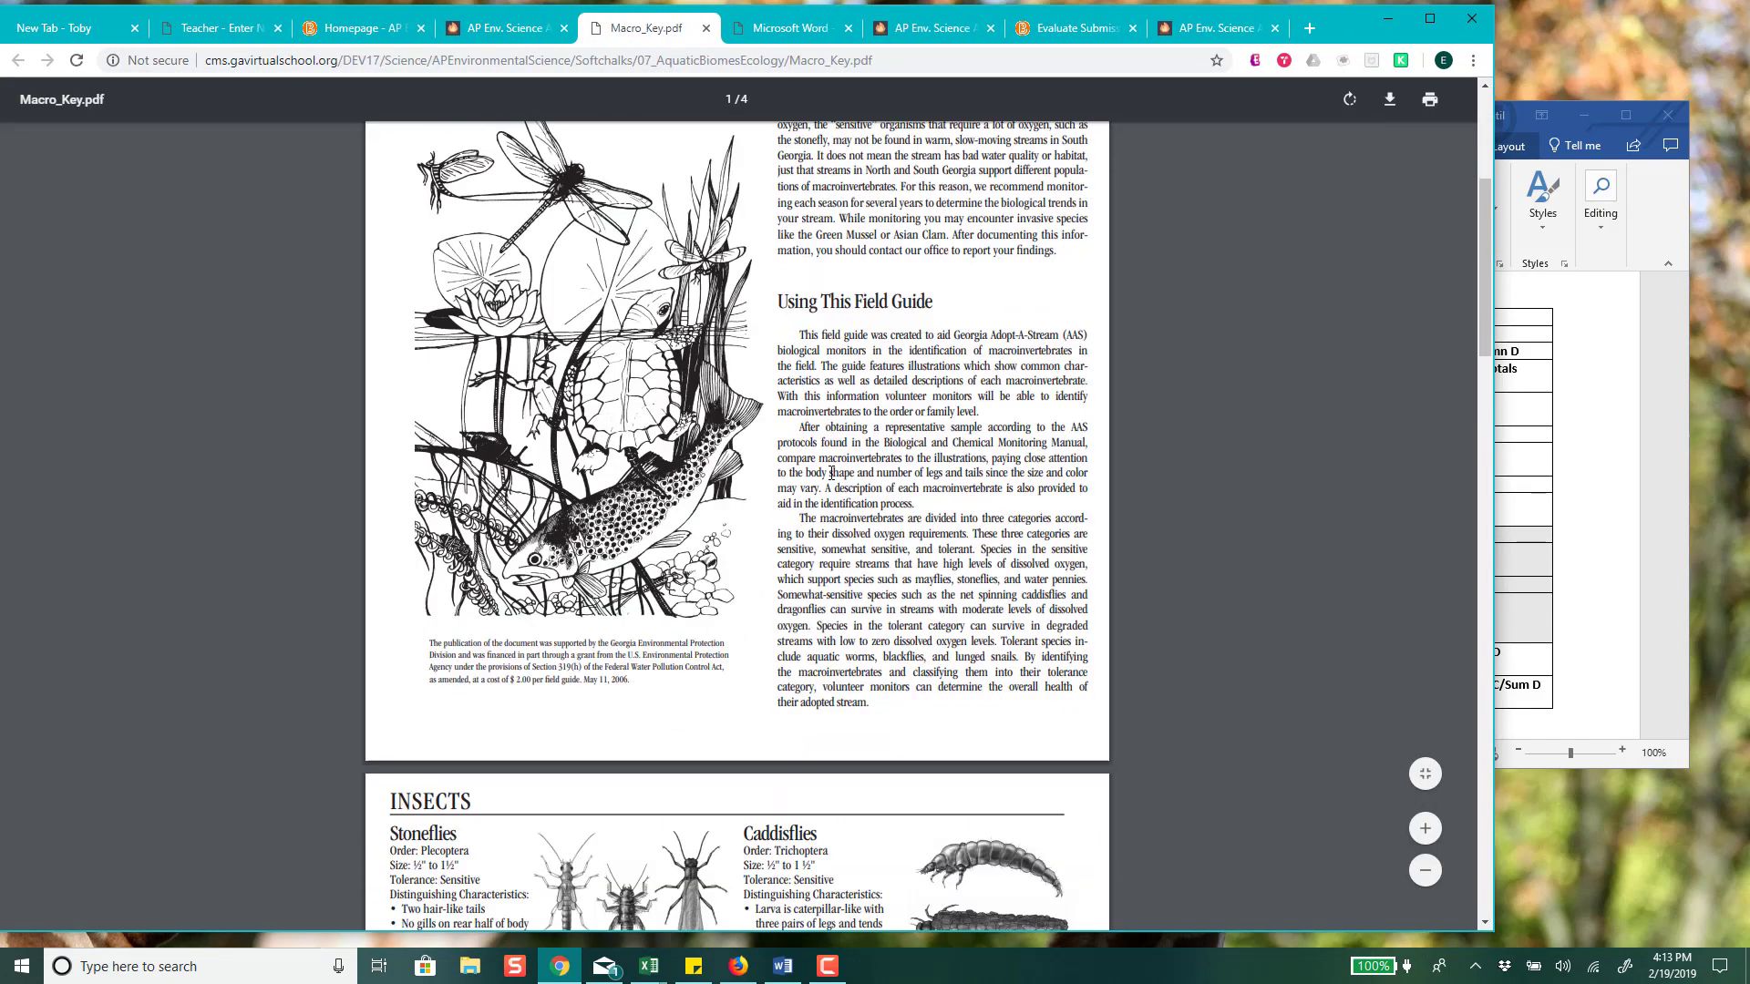
scroll(831, 473, down, 10)
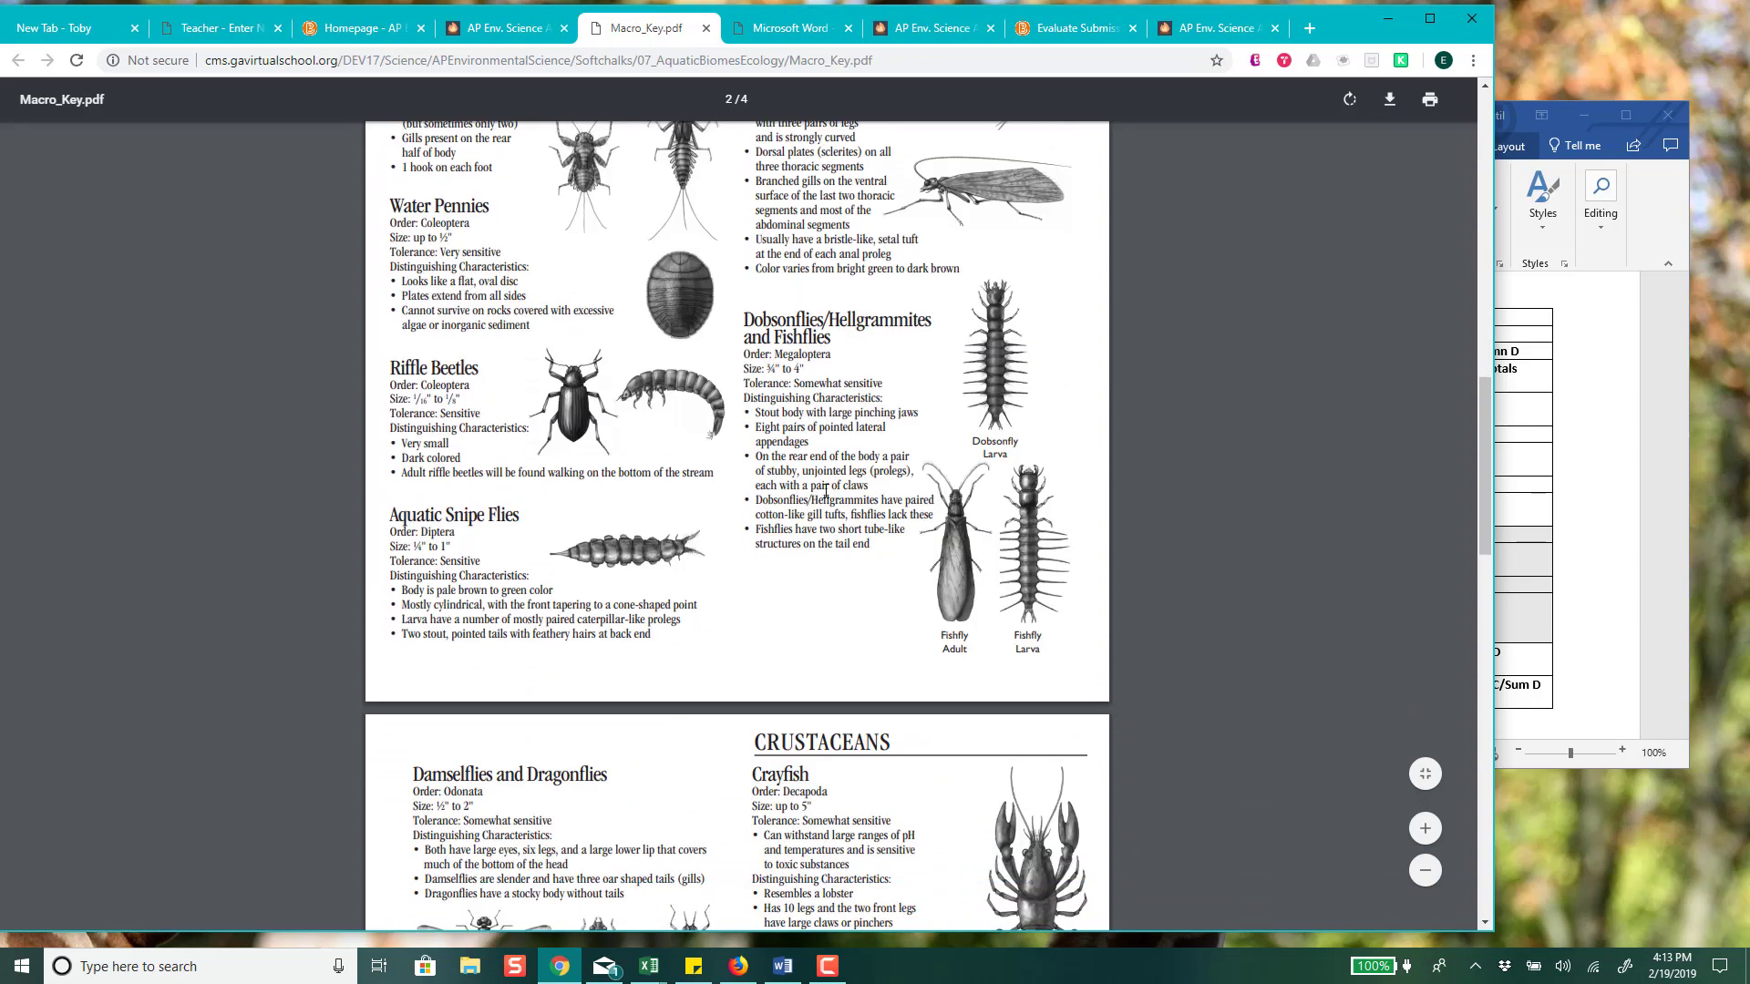
scroll(827, 492, down, 15)
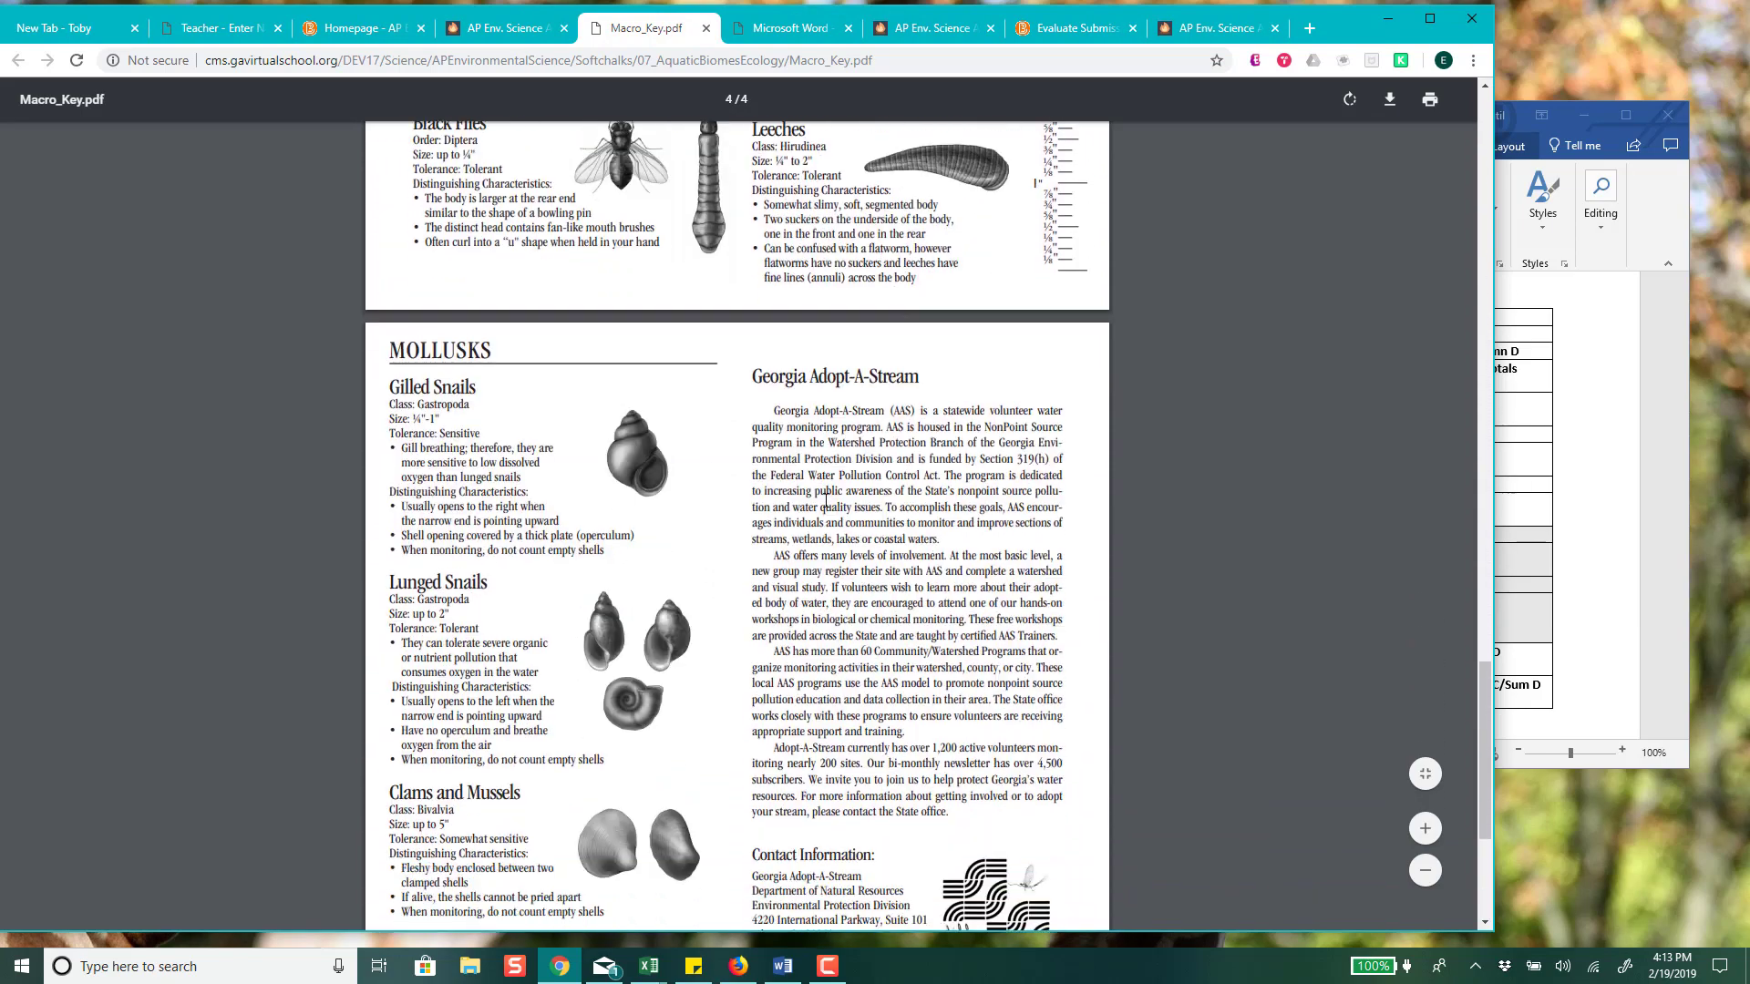
scroll(827, 499, down, 4)
scroll(823, 505, up, 5)
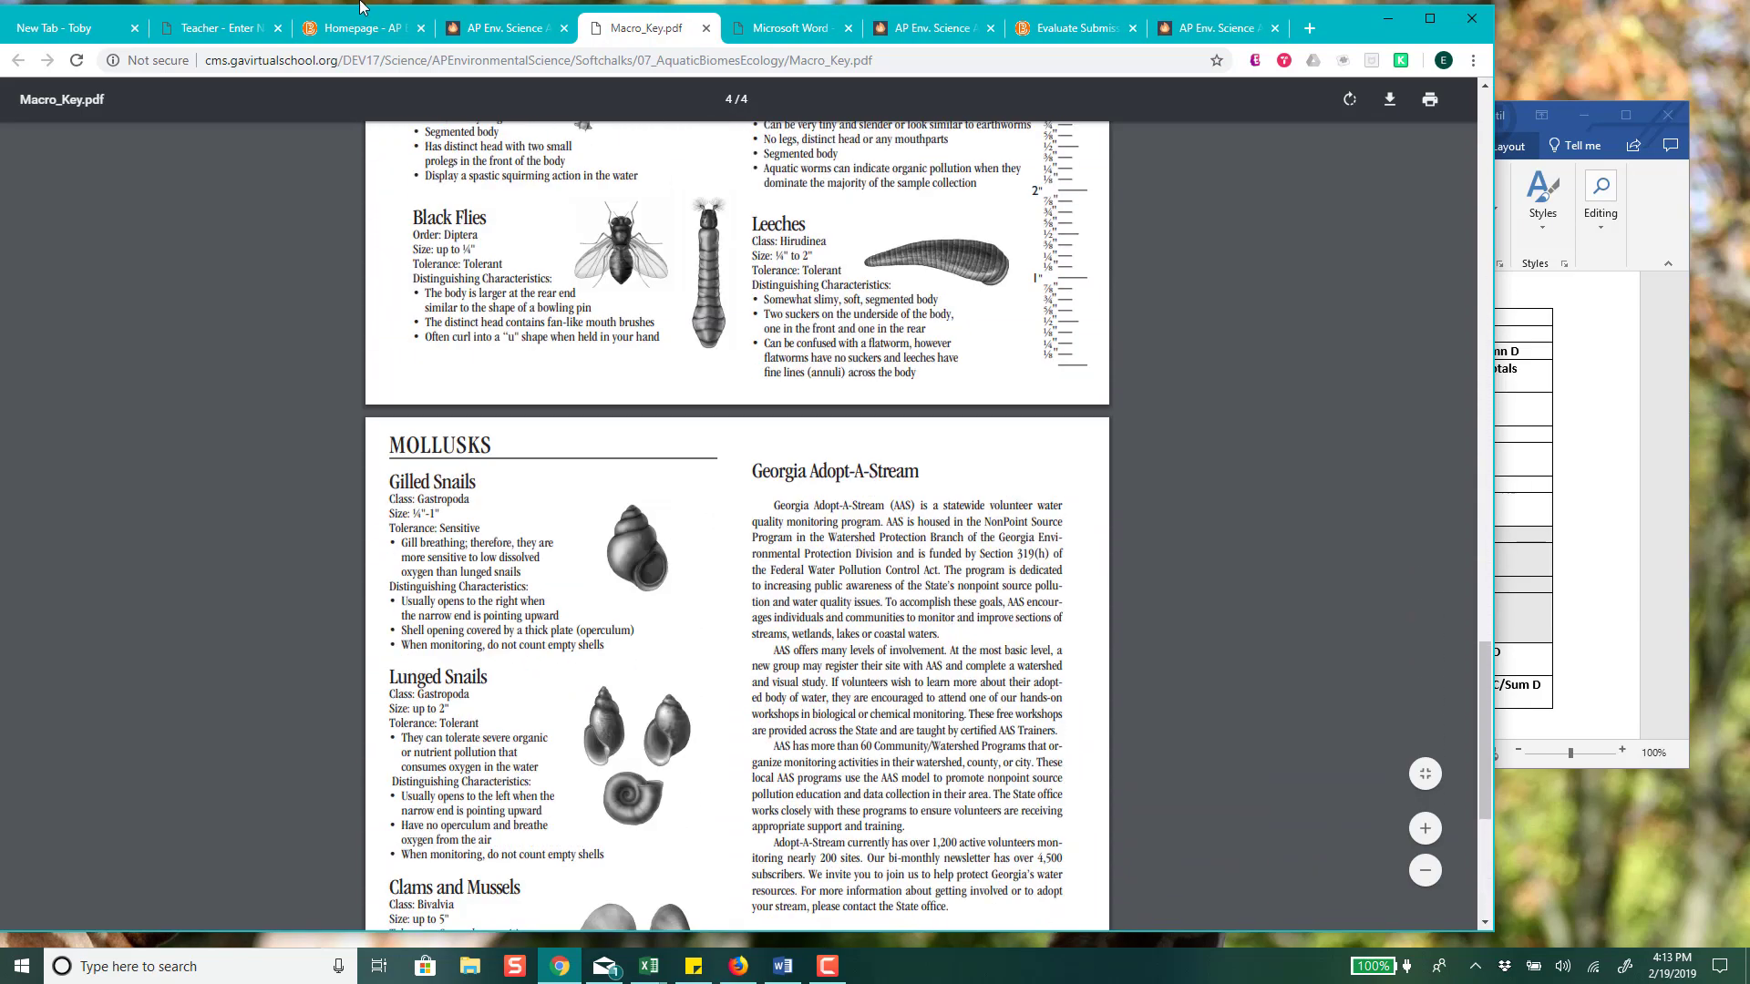
click(499, 40)
- Return to the lab handout and bring page 2's organism table and Part II tests into view
click(740, 34)
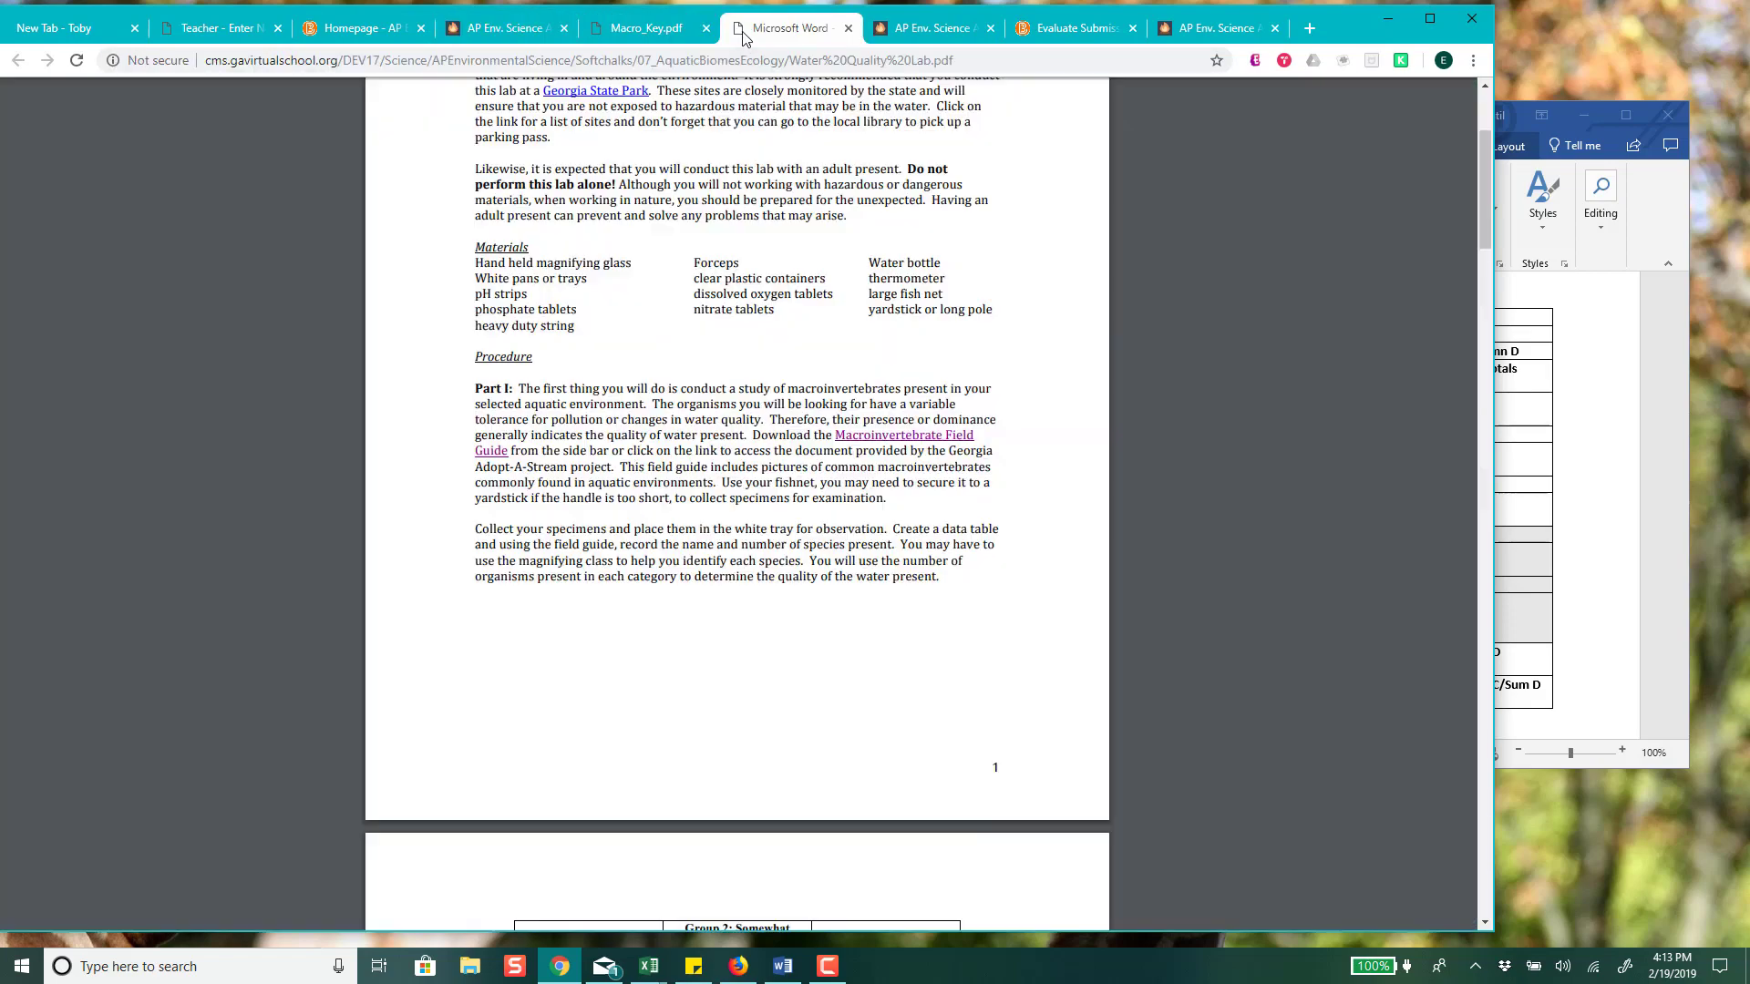
scroll(853, 555, down, 5)
scroll(852, 555, down, 8)
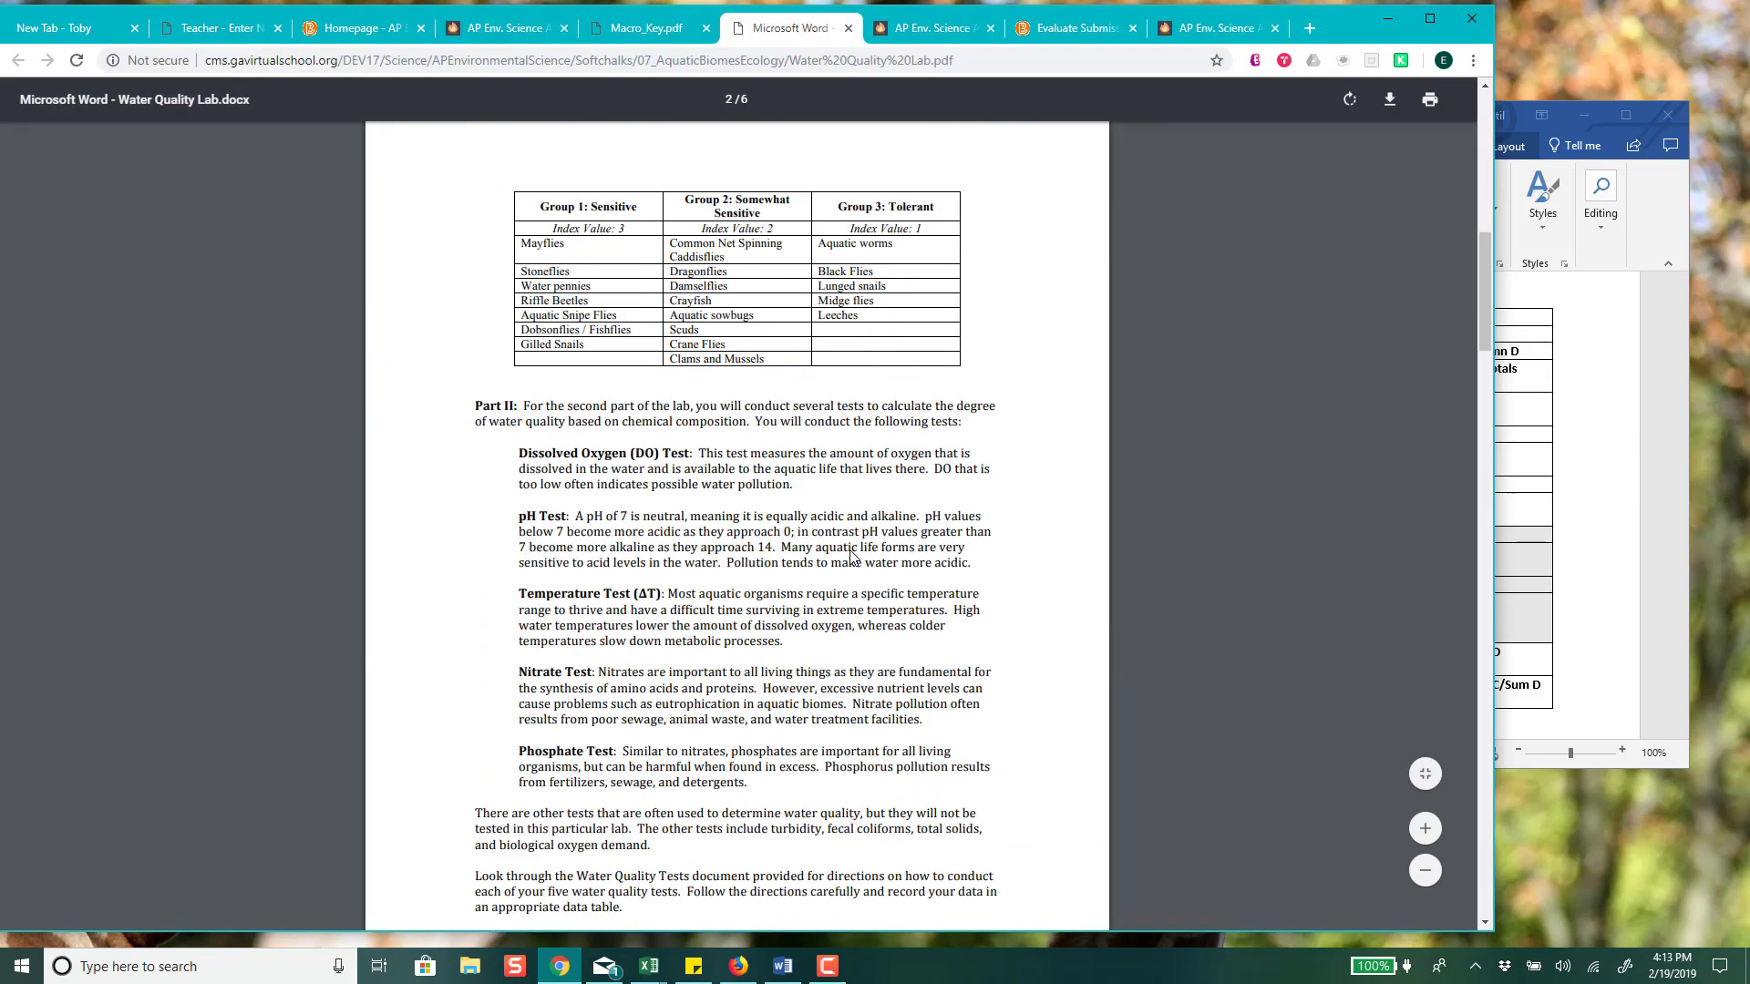
scroll(845, 544, up, 6)
scroll(845, 544, up, 4)
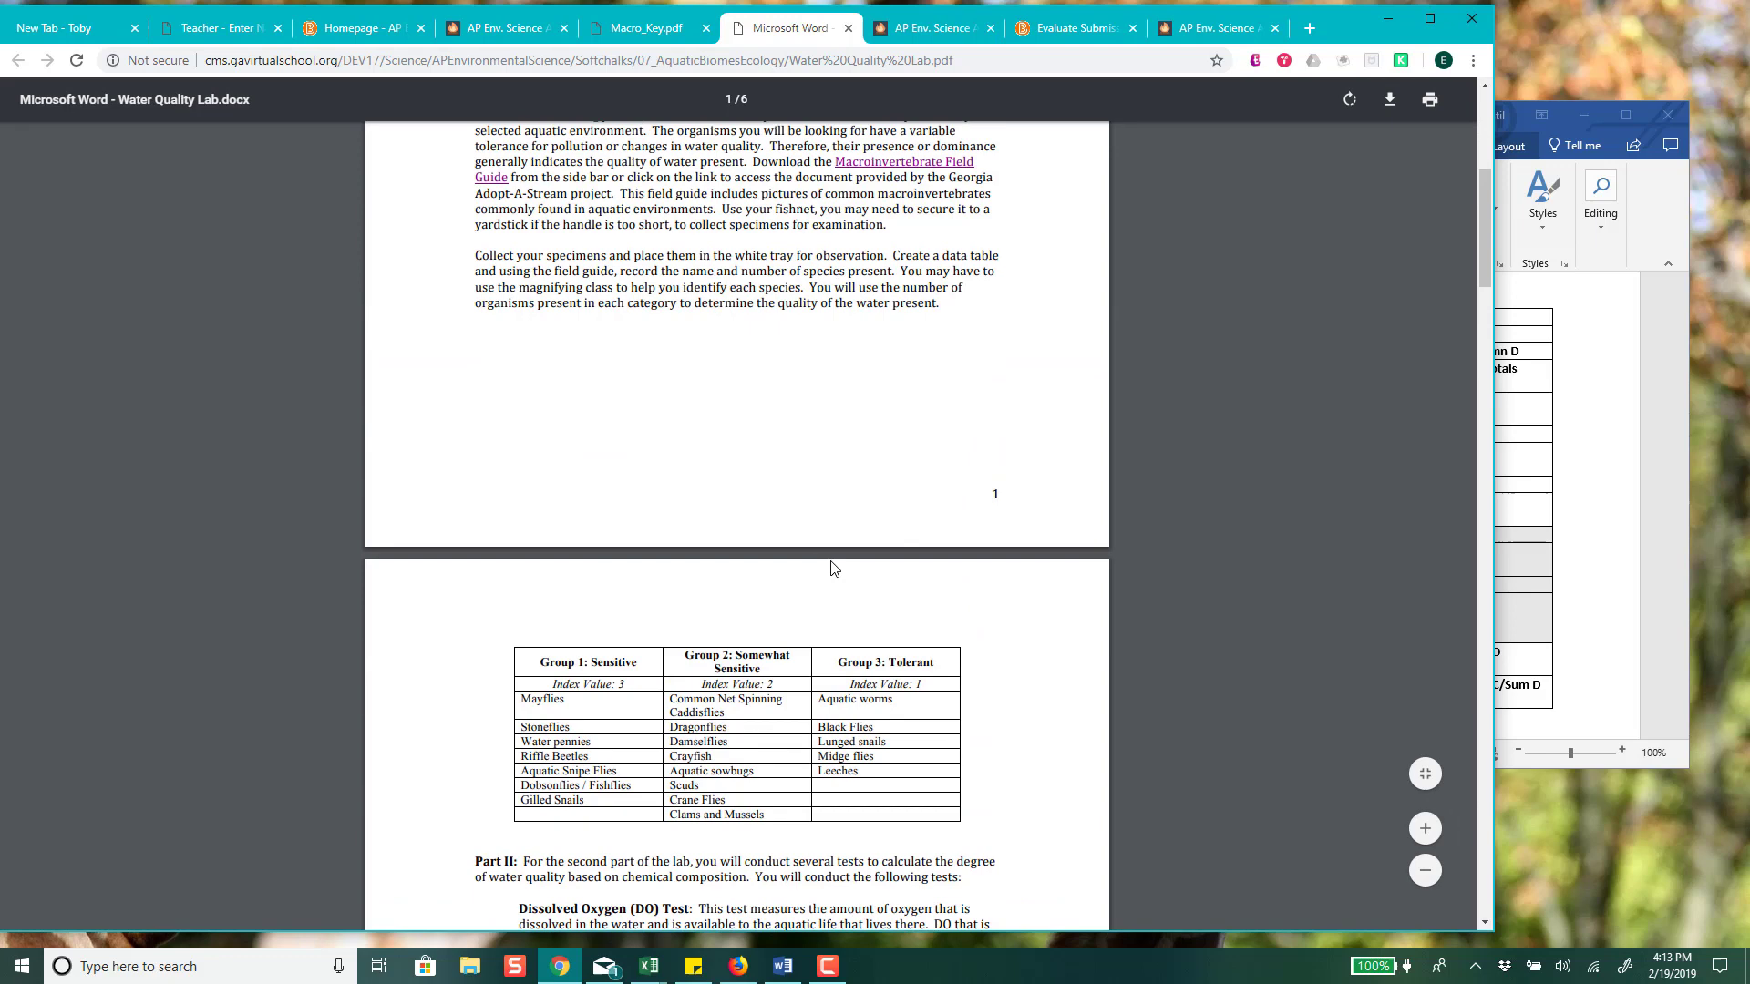
scroll(830, 568, up, 4)
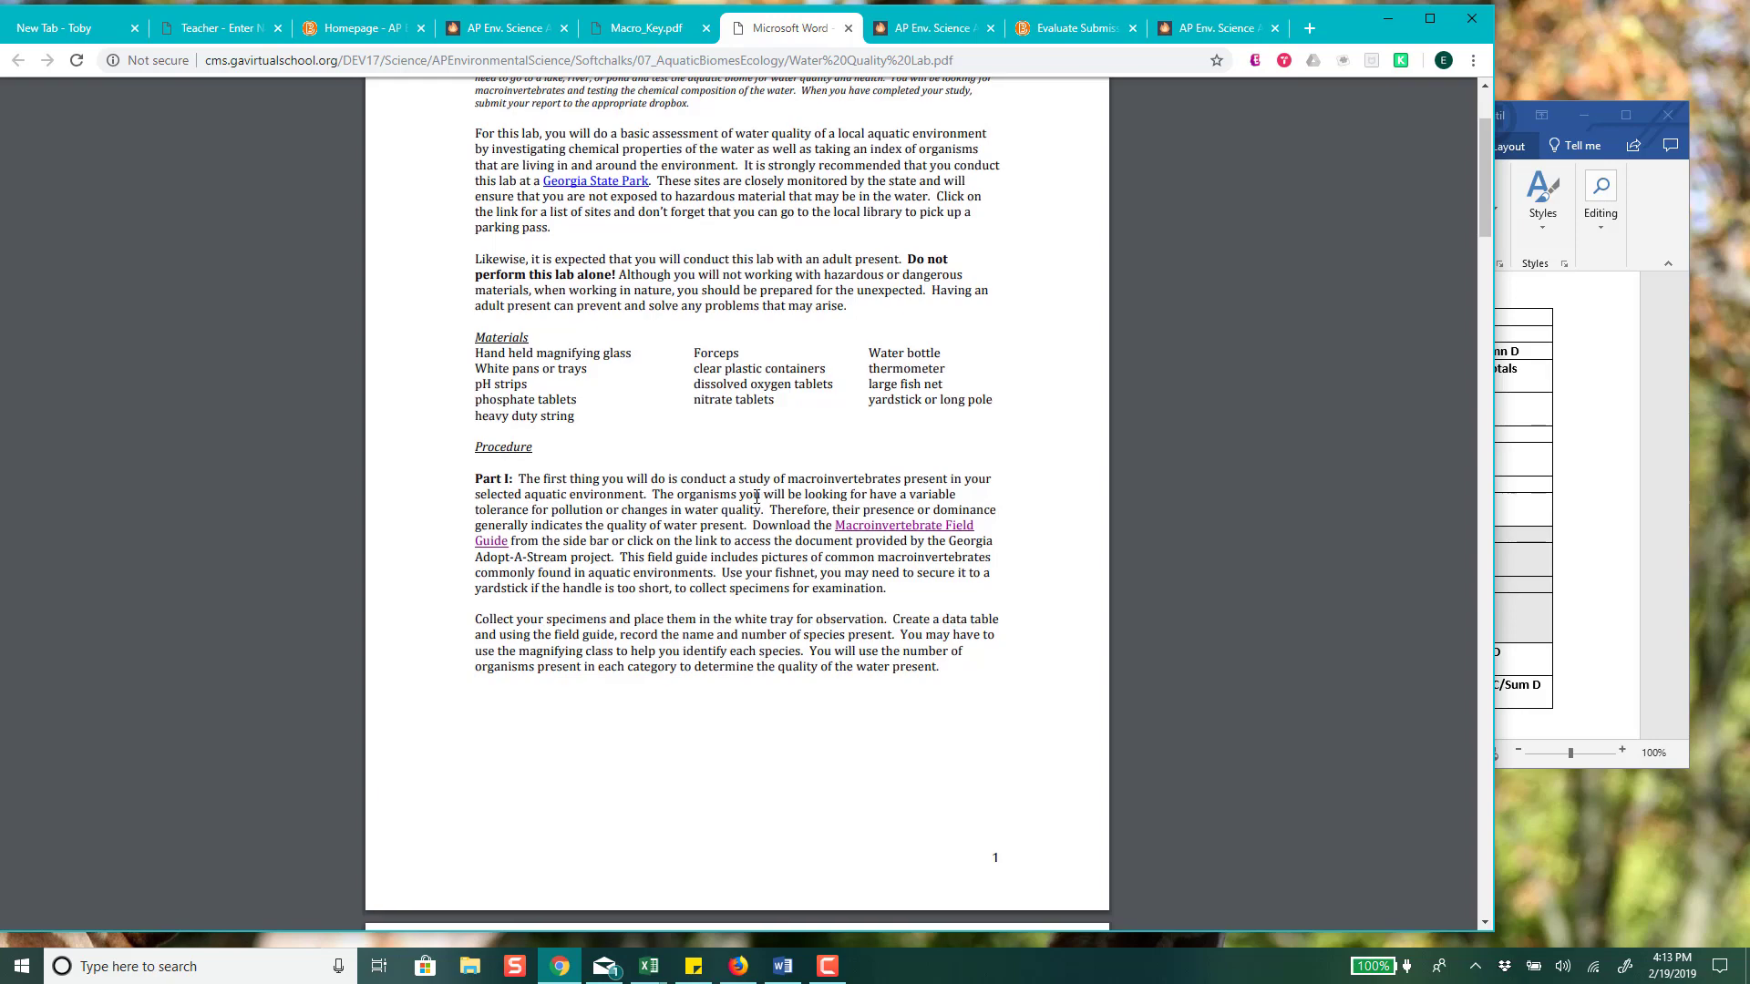
scroll(762, 500, down, 8)
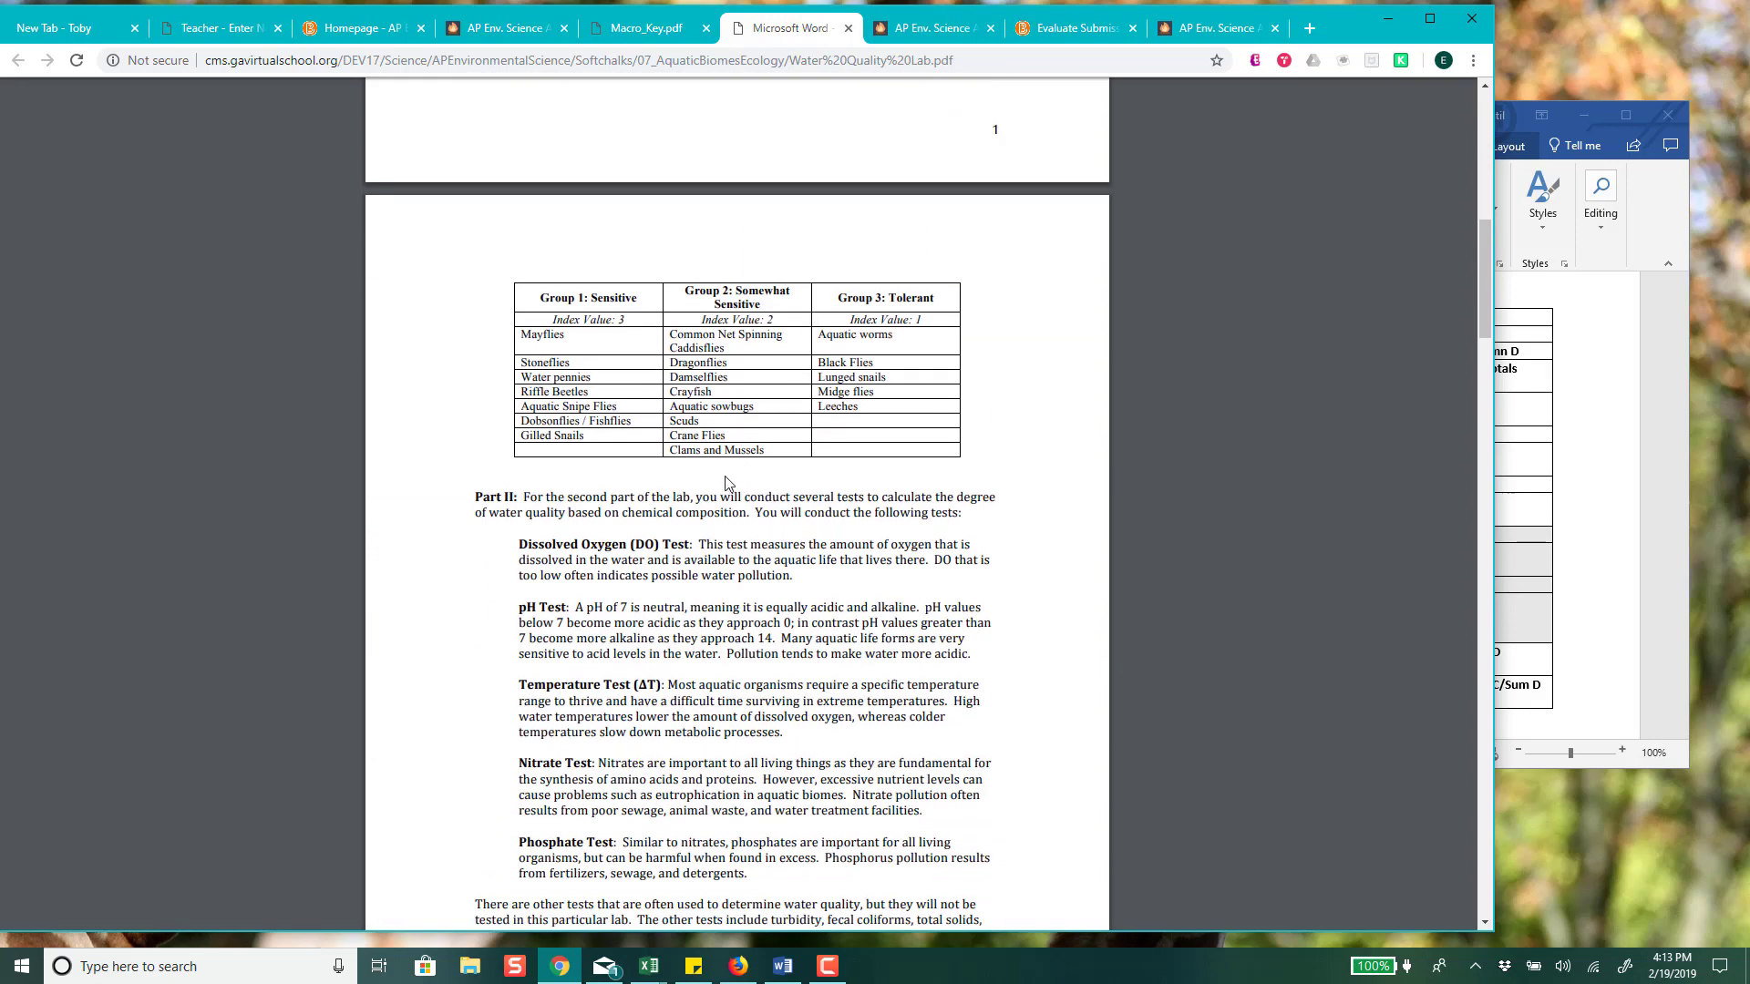
- Tile the Word data sheet beside the lab PDF and lengthen Word to show the full WQI table
click(1569, 398)
scroll(1262, 534, up, 5)
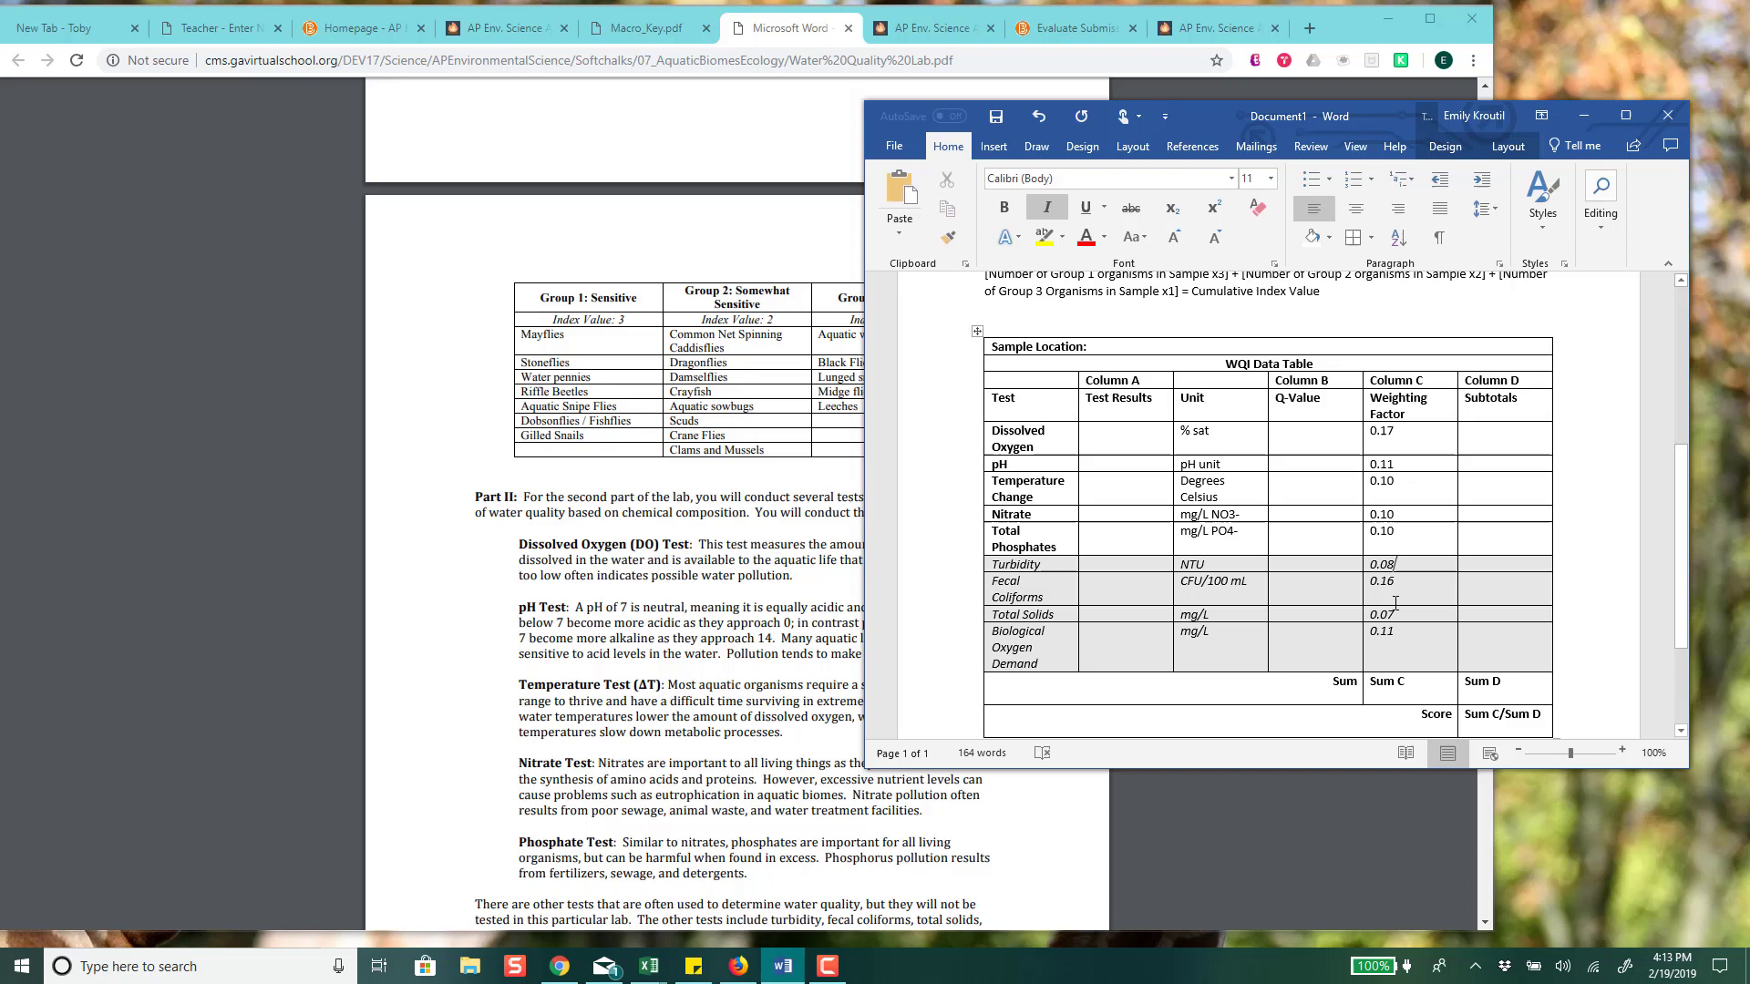
scroll(1263, 533, up, 1)
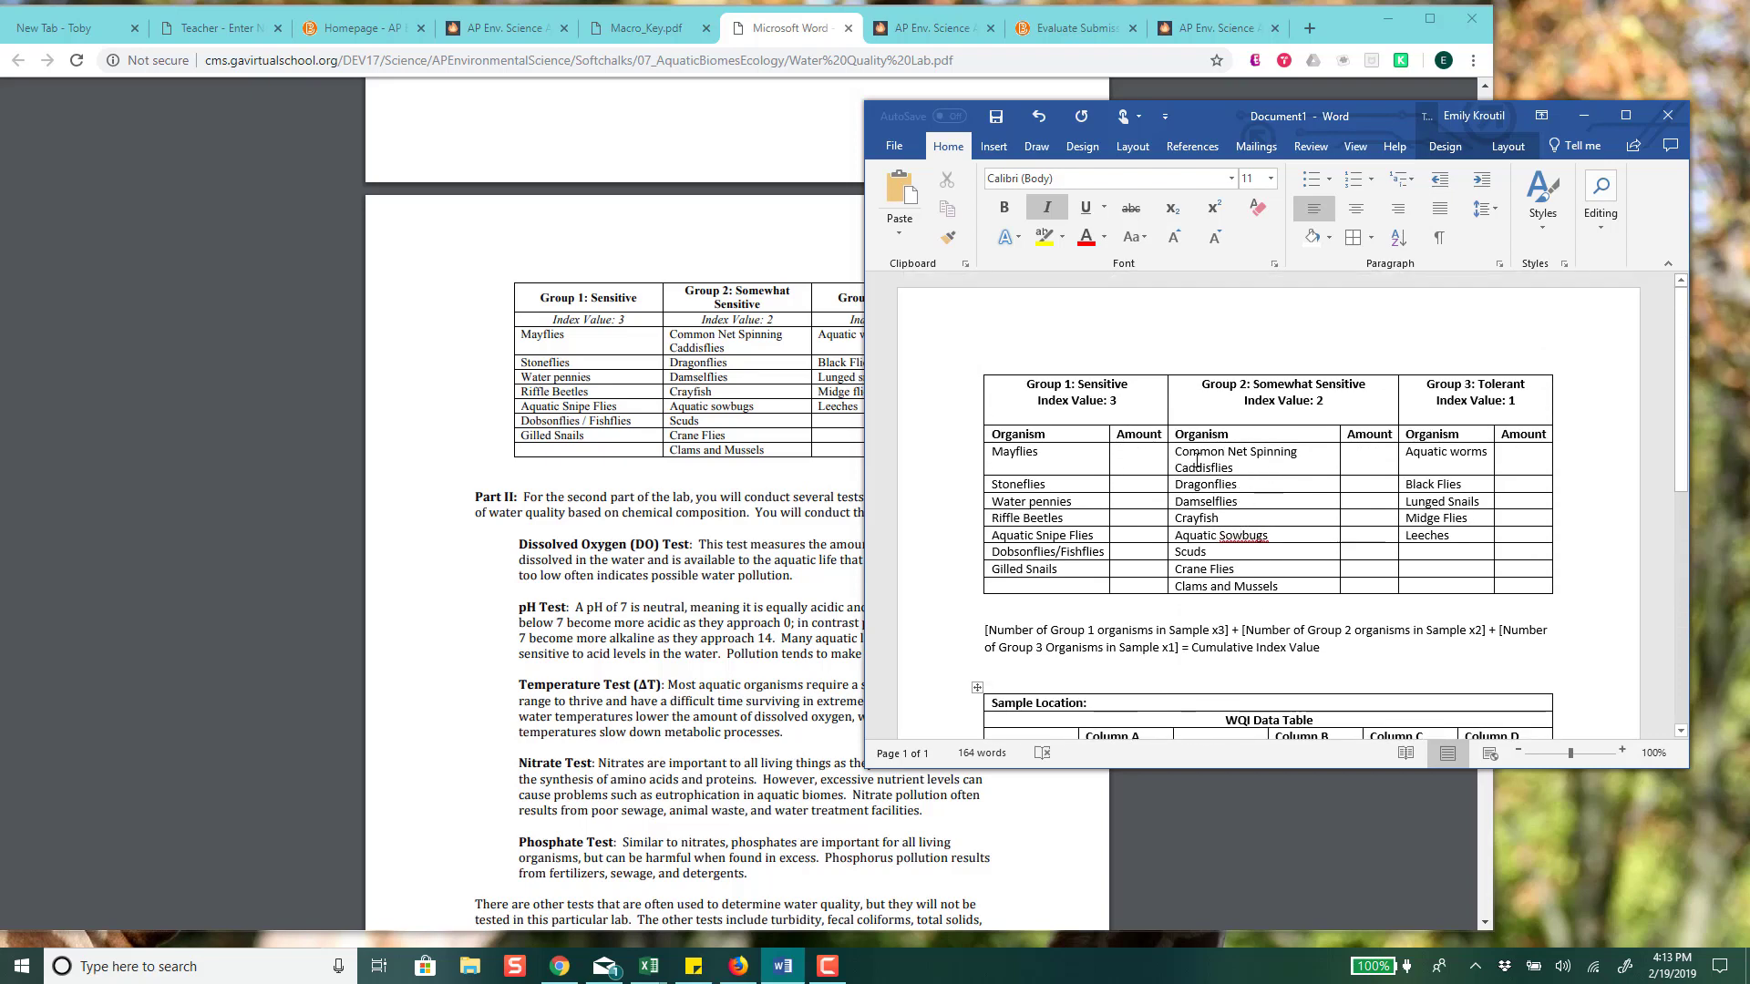
drag(1386, 122, 1017, 7)
click(789, 167)
click(1299, 506)
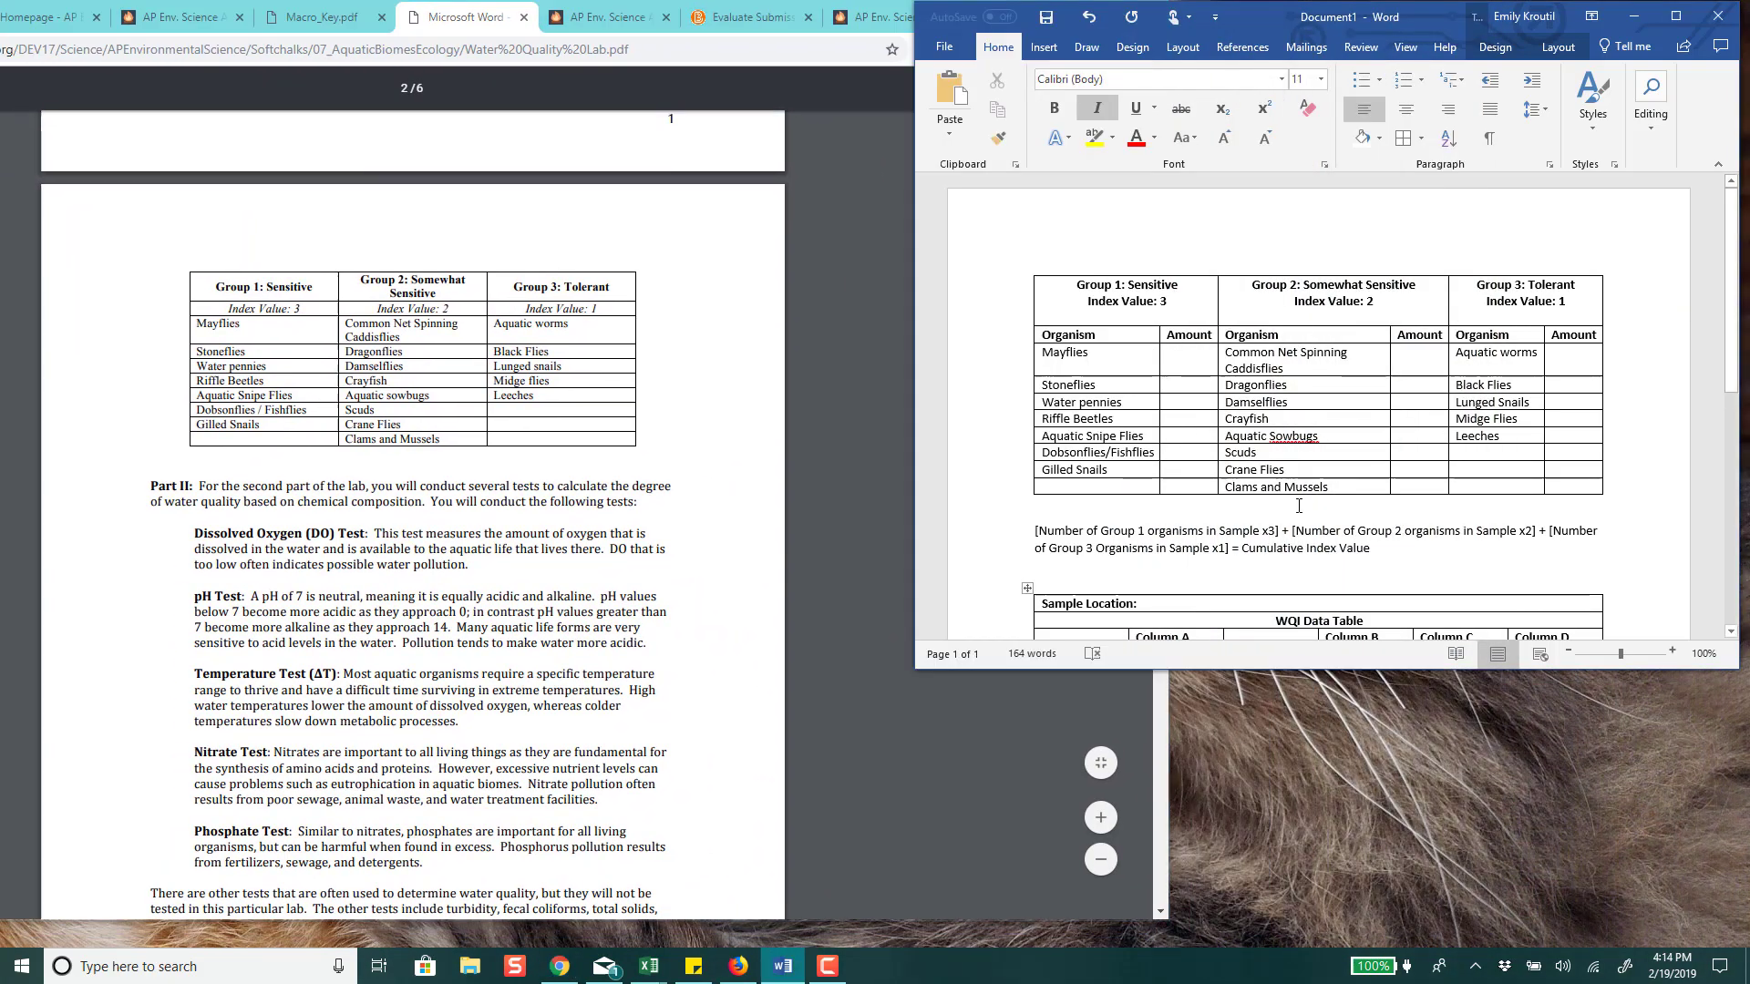
scroll(1298, 506, down, 1)
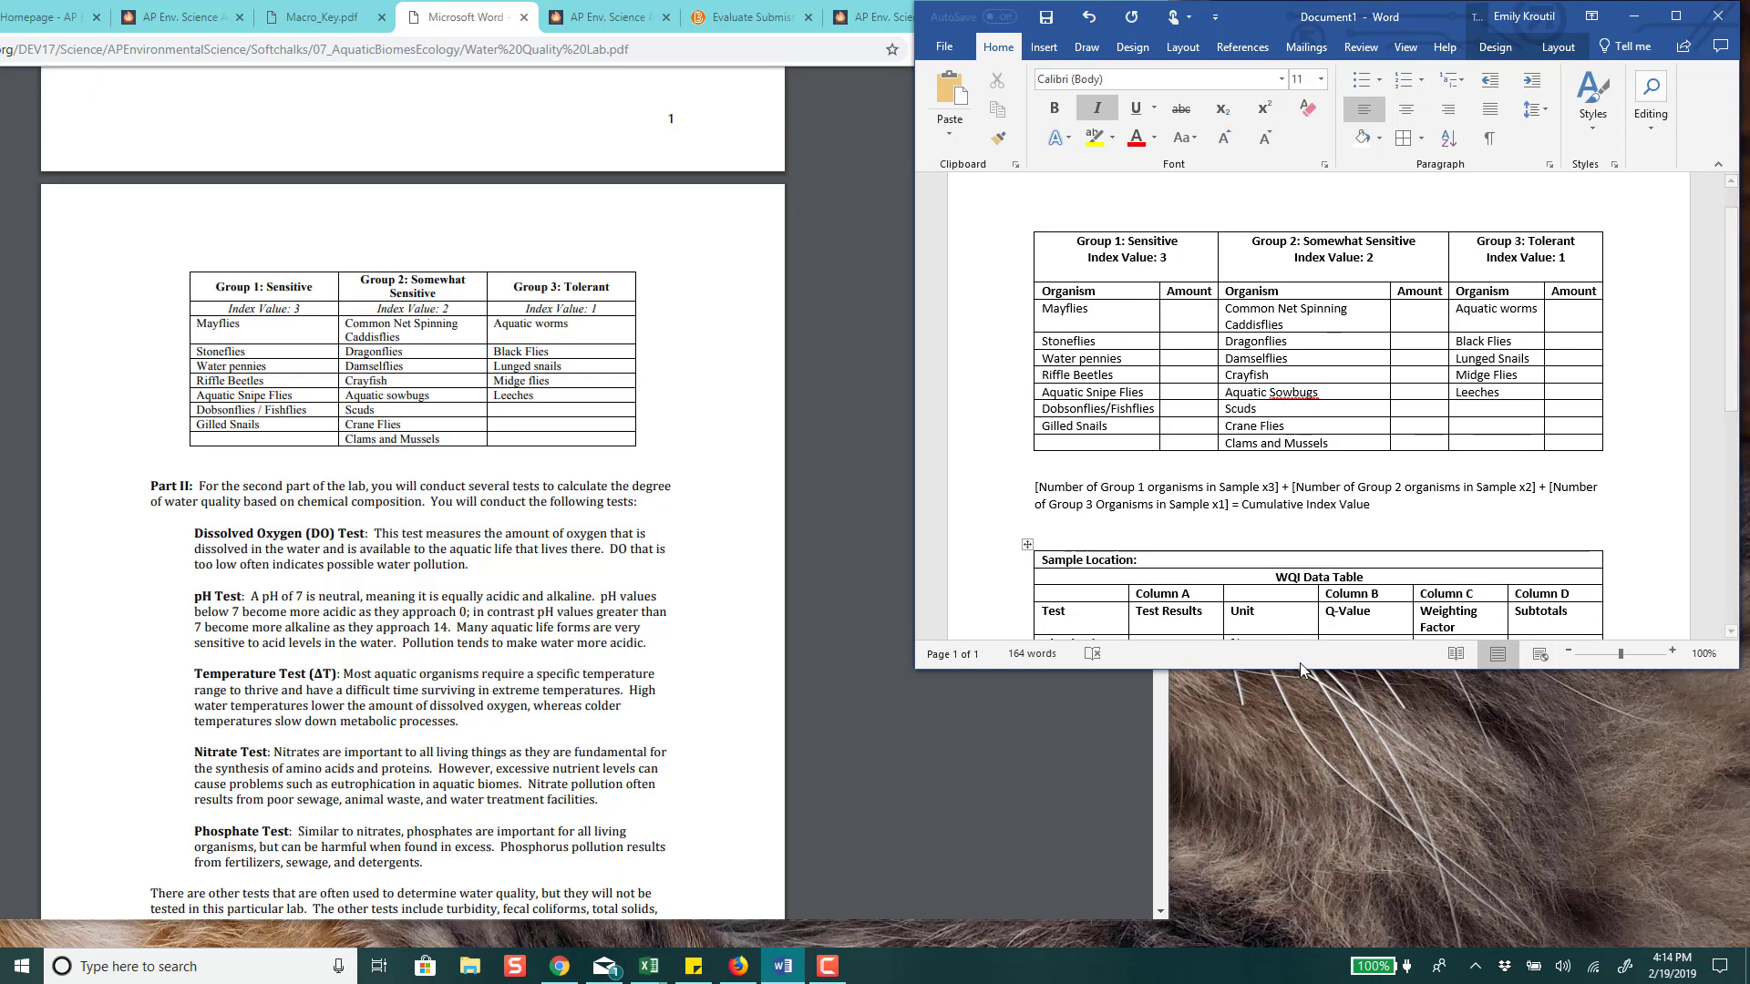
drag(1299, 672, 1299, 934)
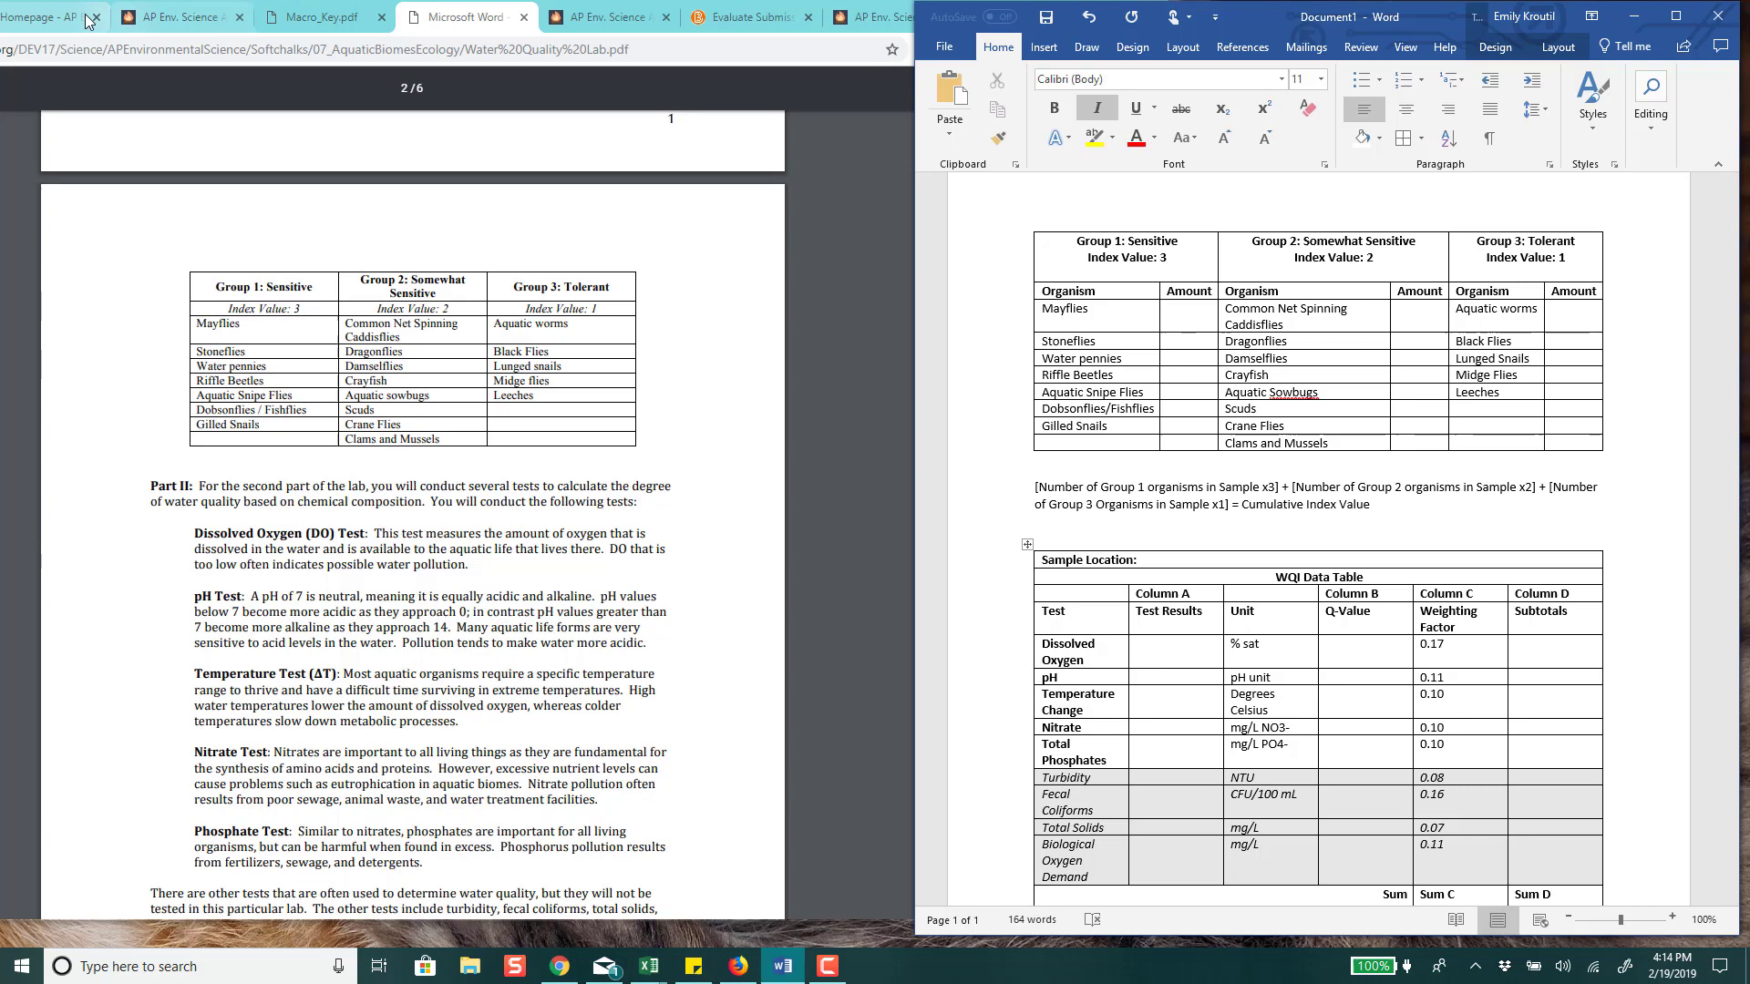
- Switch Chrome to the D2L course homepage showing the Jigsaw recordings and resources links
click(55, 16)
scroll(720, 569, down, 4)
scroll(720, 570, down, 9)
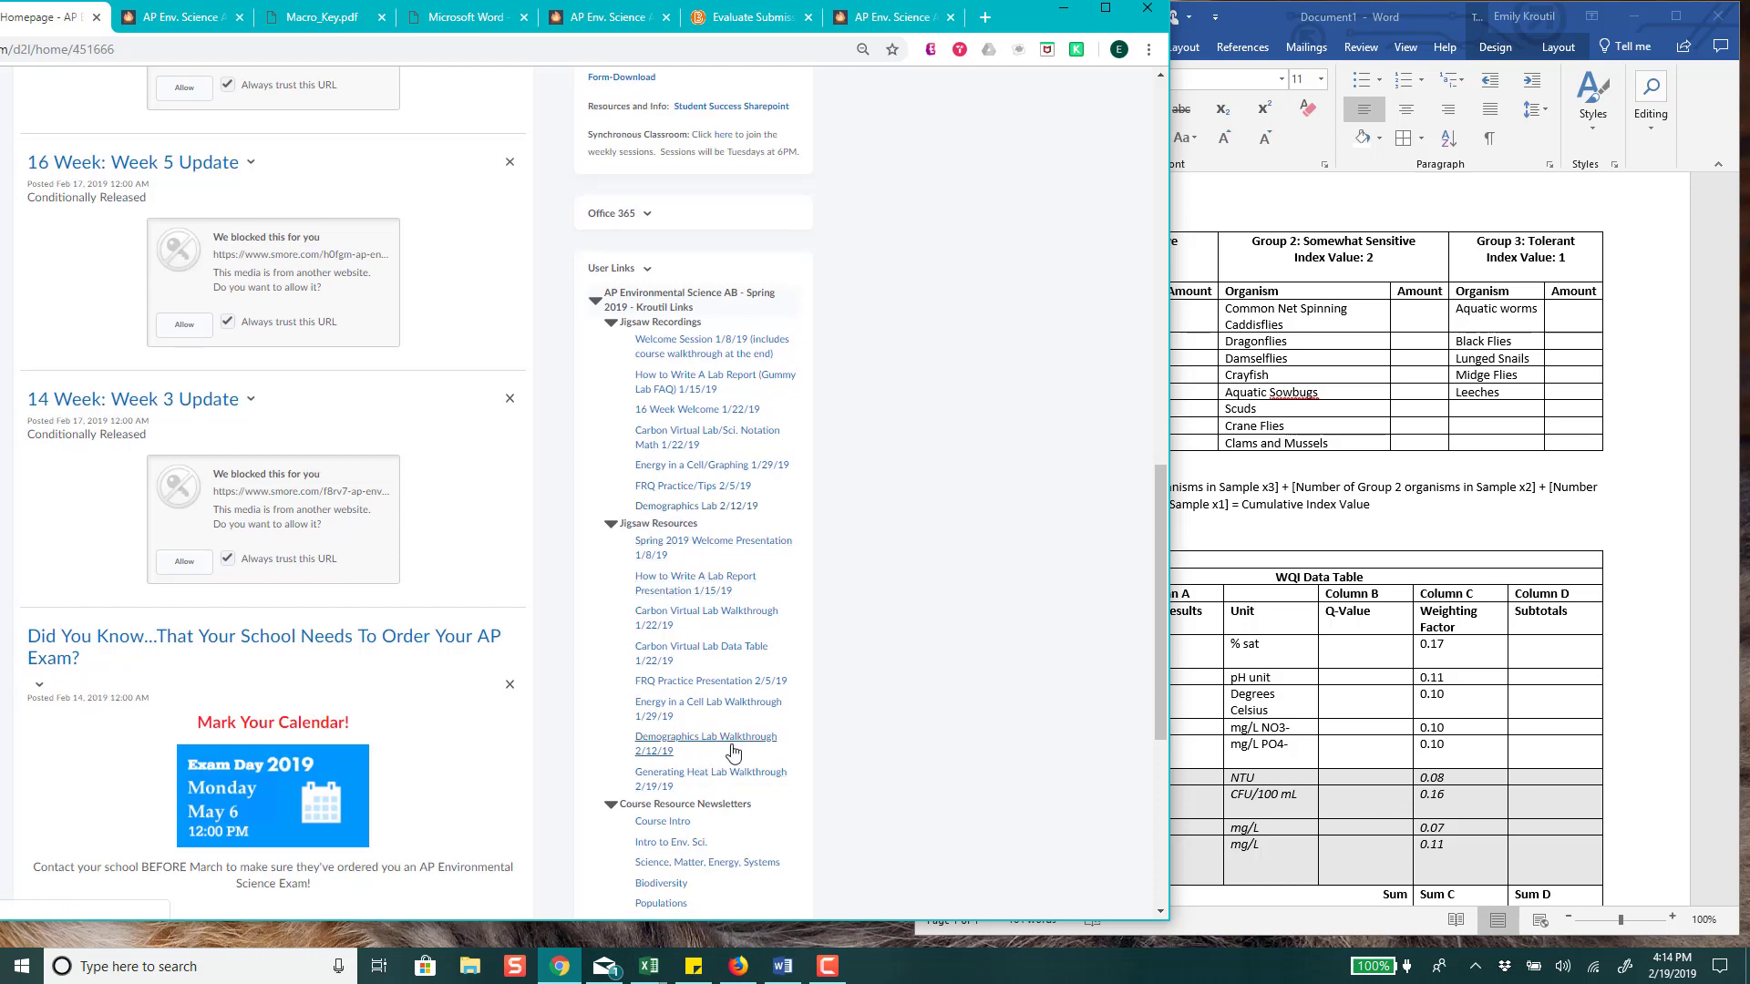
scroll(720, 765, down, 2)
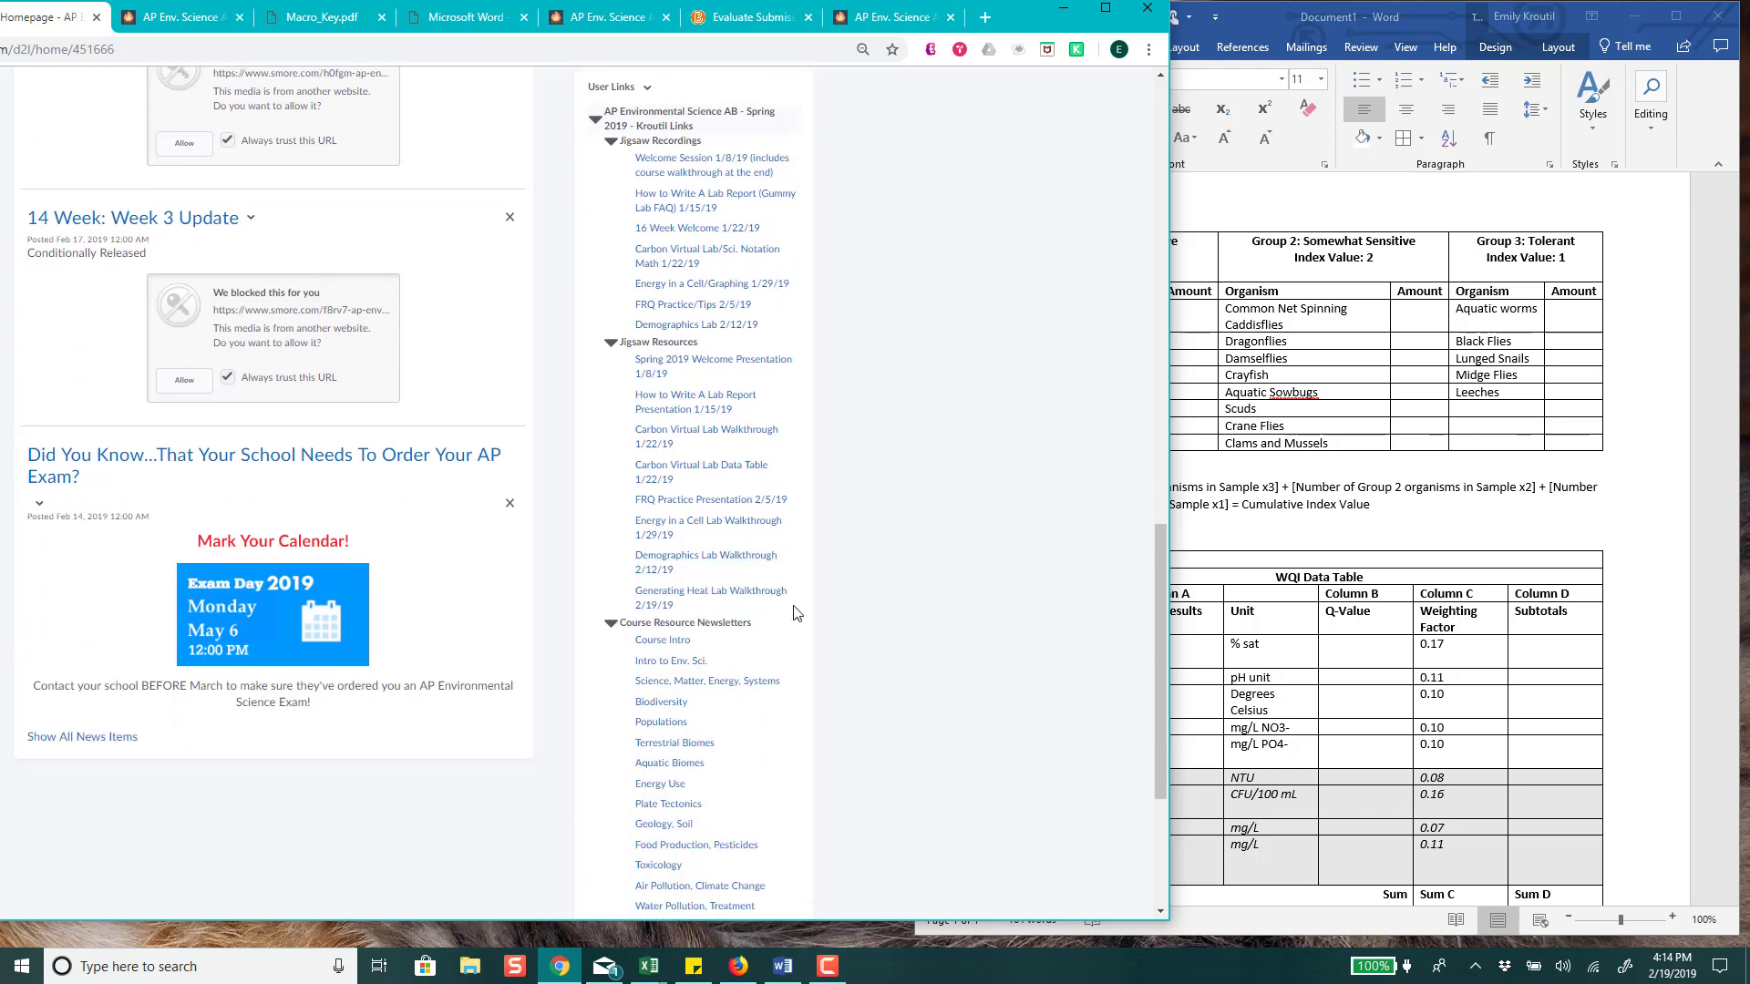
scroll(793, 612, down, 3)
scroll(790, 615, up, 2)
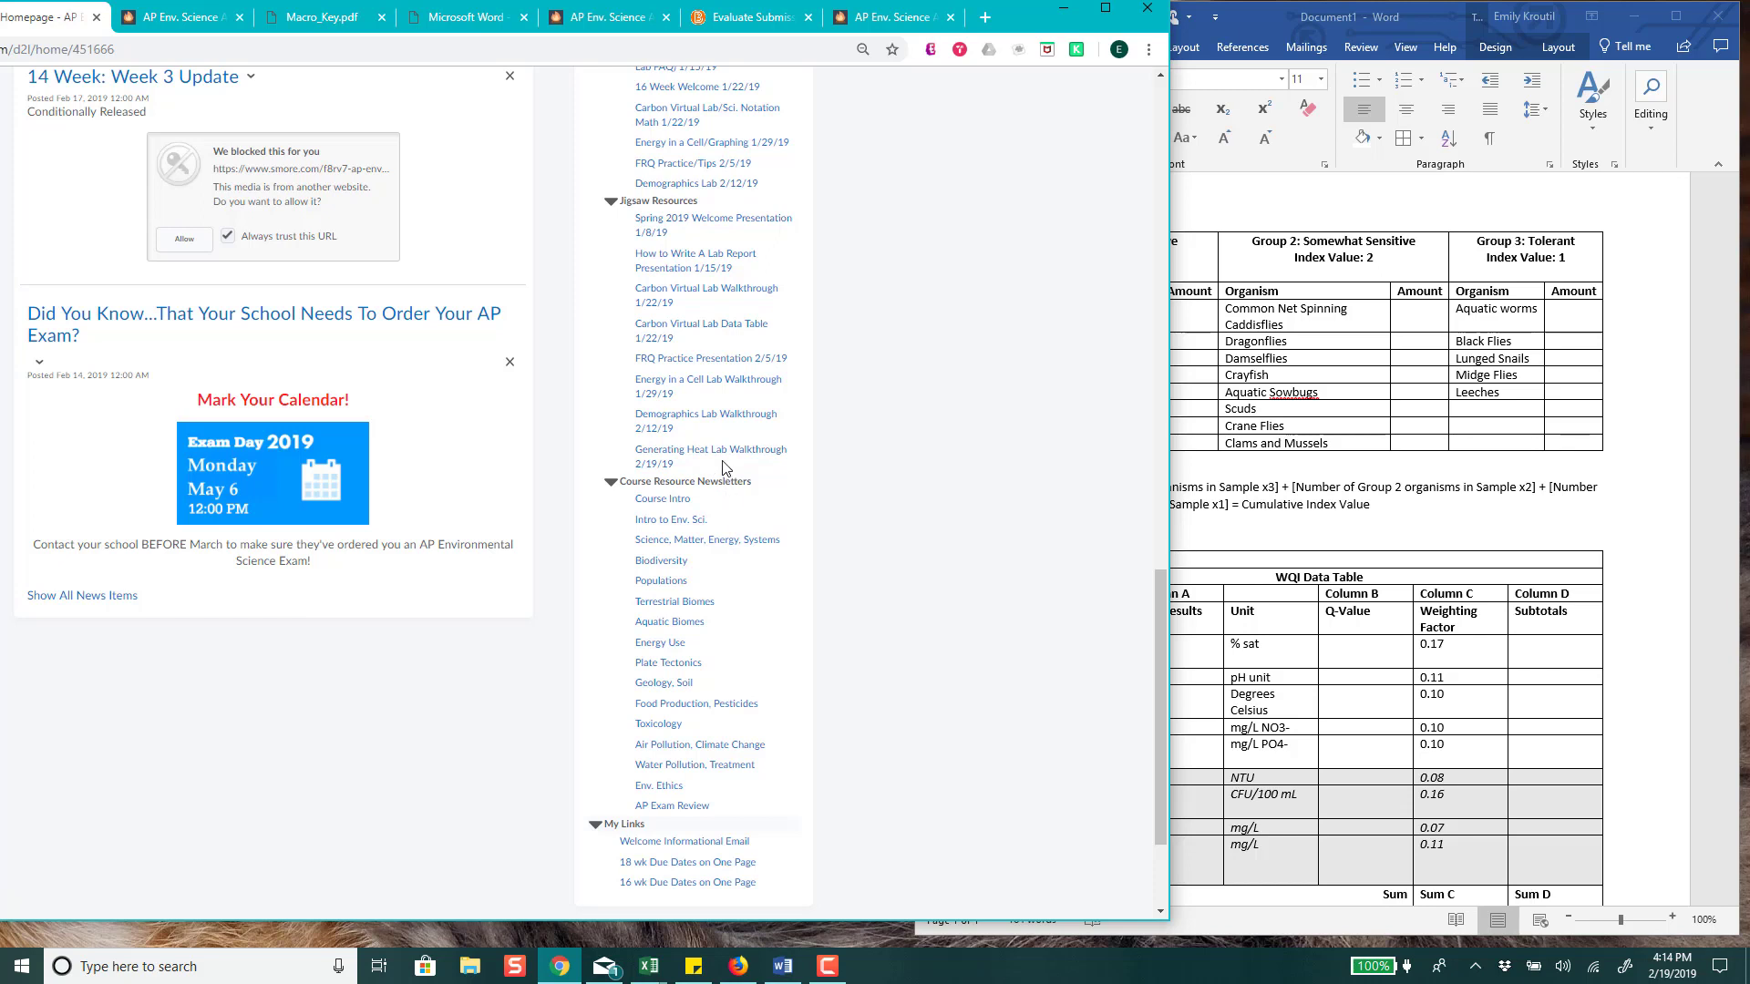
scroll(714, 456, up, 15)
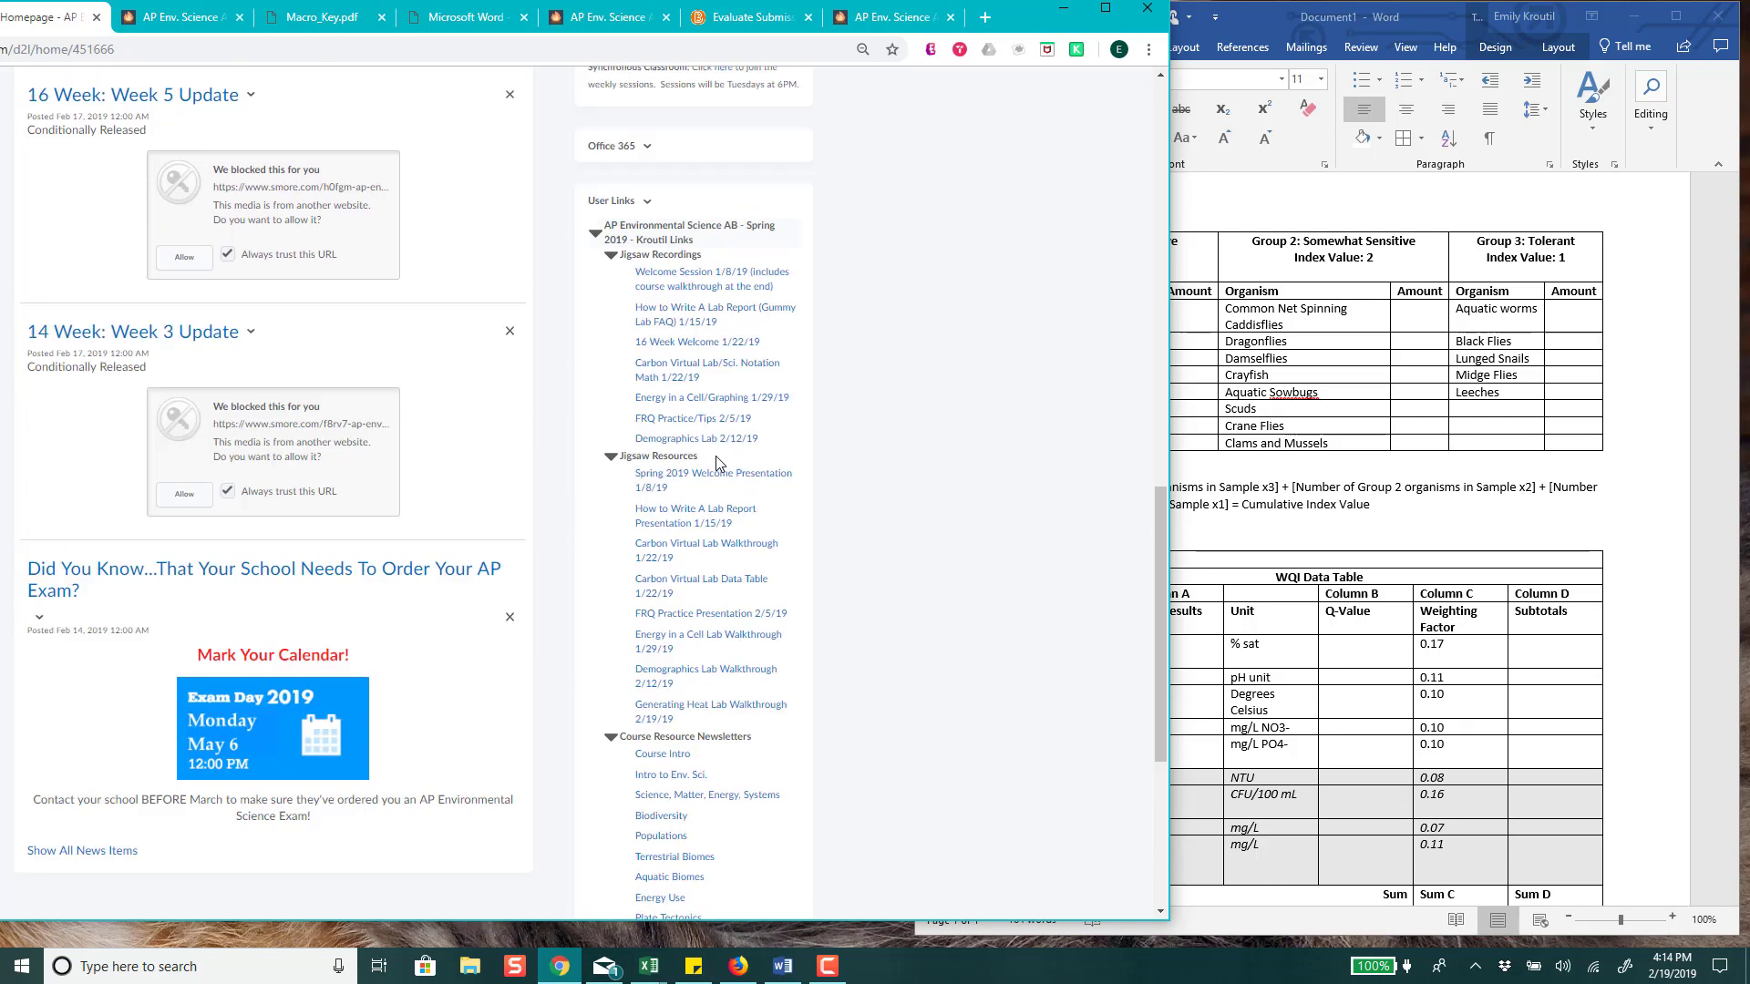
click(469, 18)
- Fill in Group 1 counts: Water pennies 1, Aquatic Snipe Flies 2, Gilled Snails 3, the rest 0
click(1324, 436)
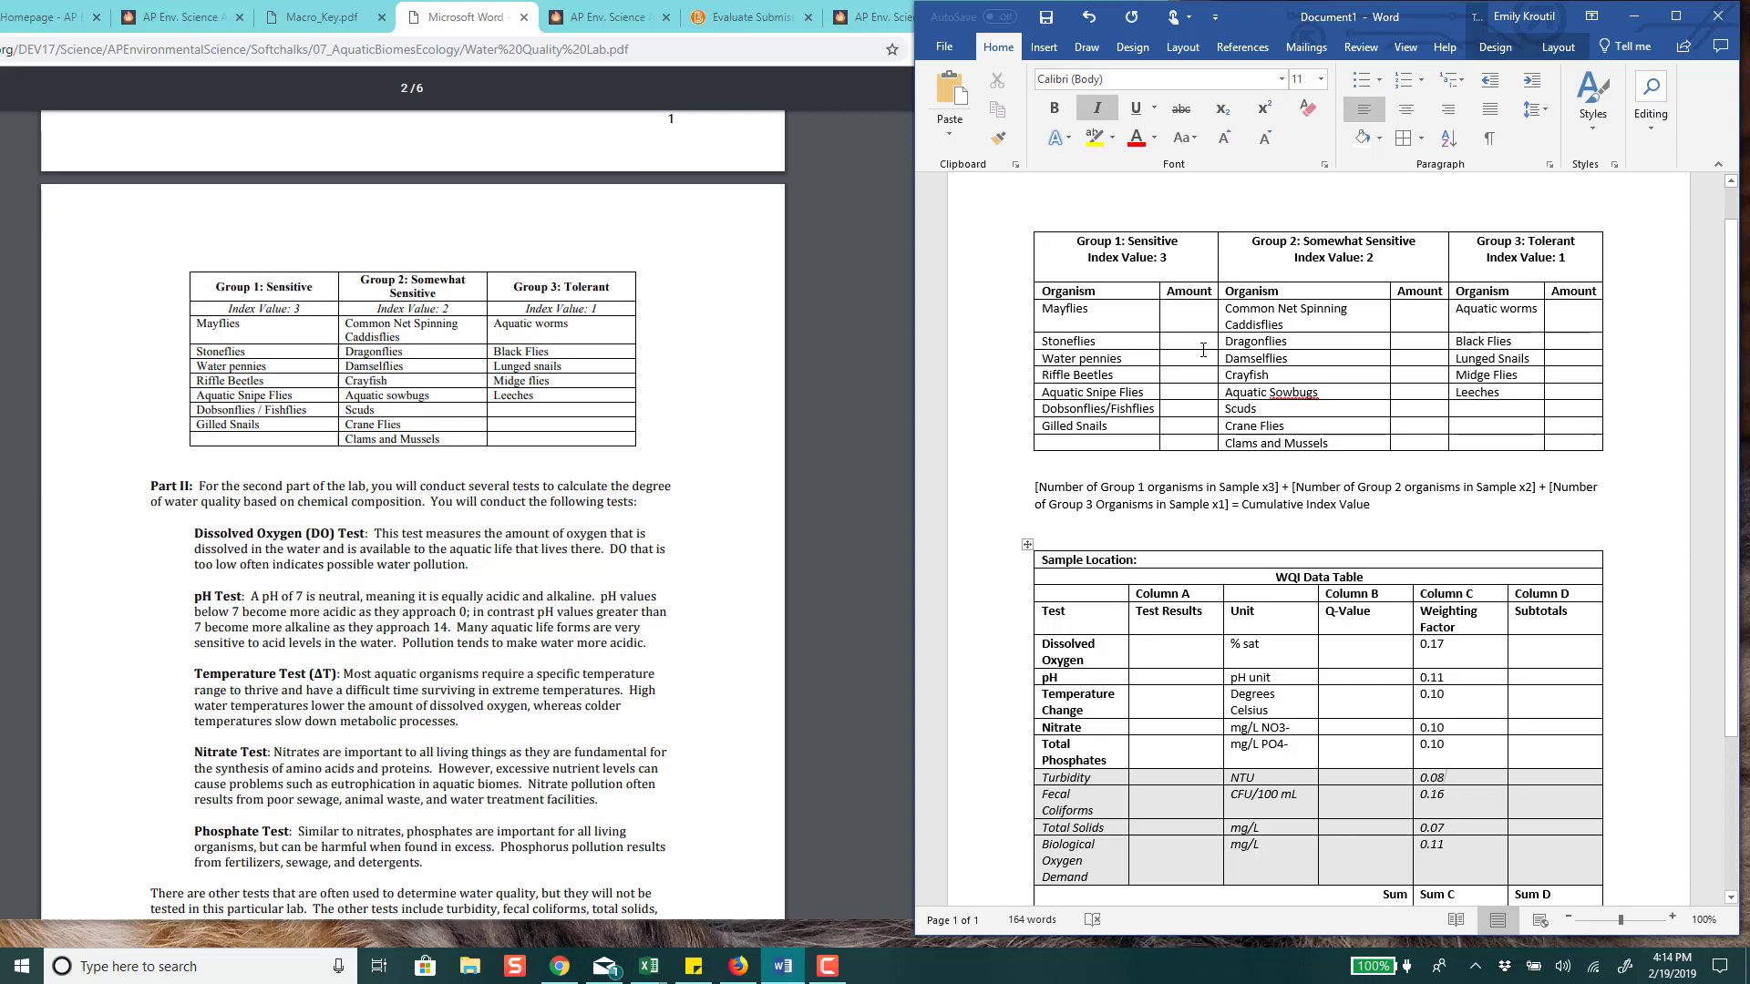
click(1182, 327)
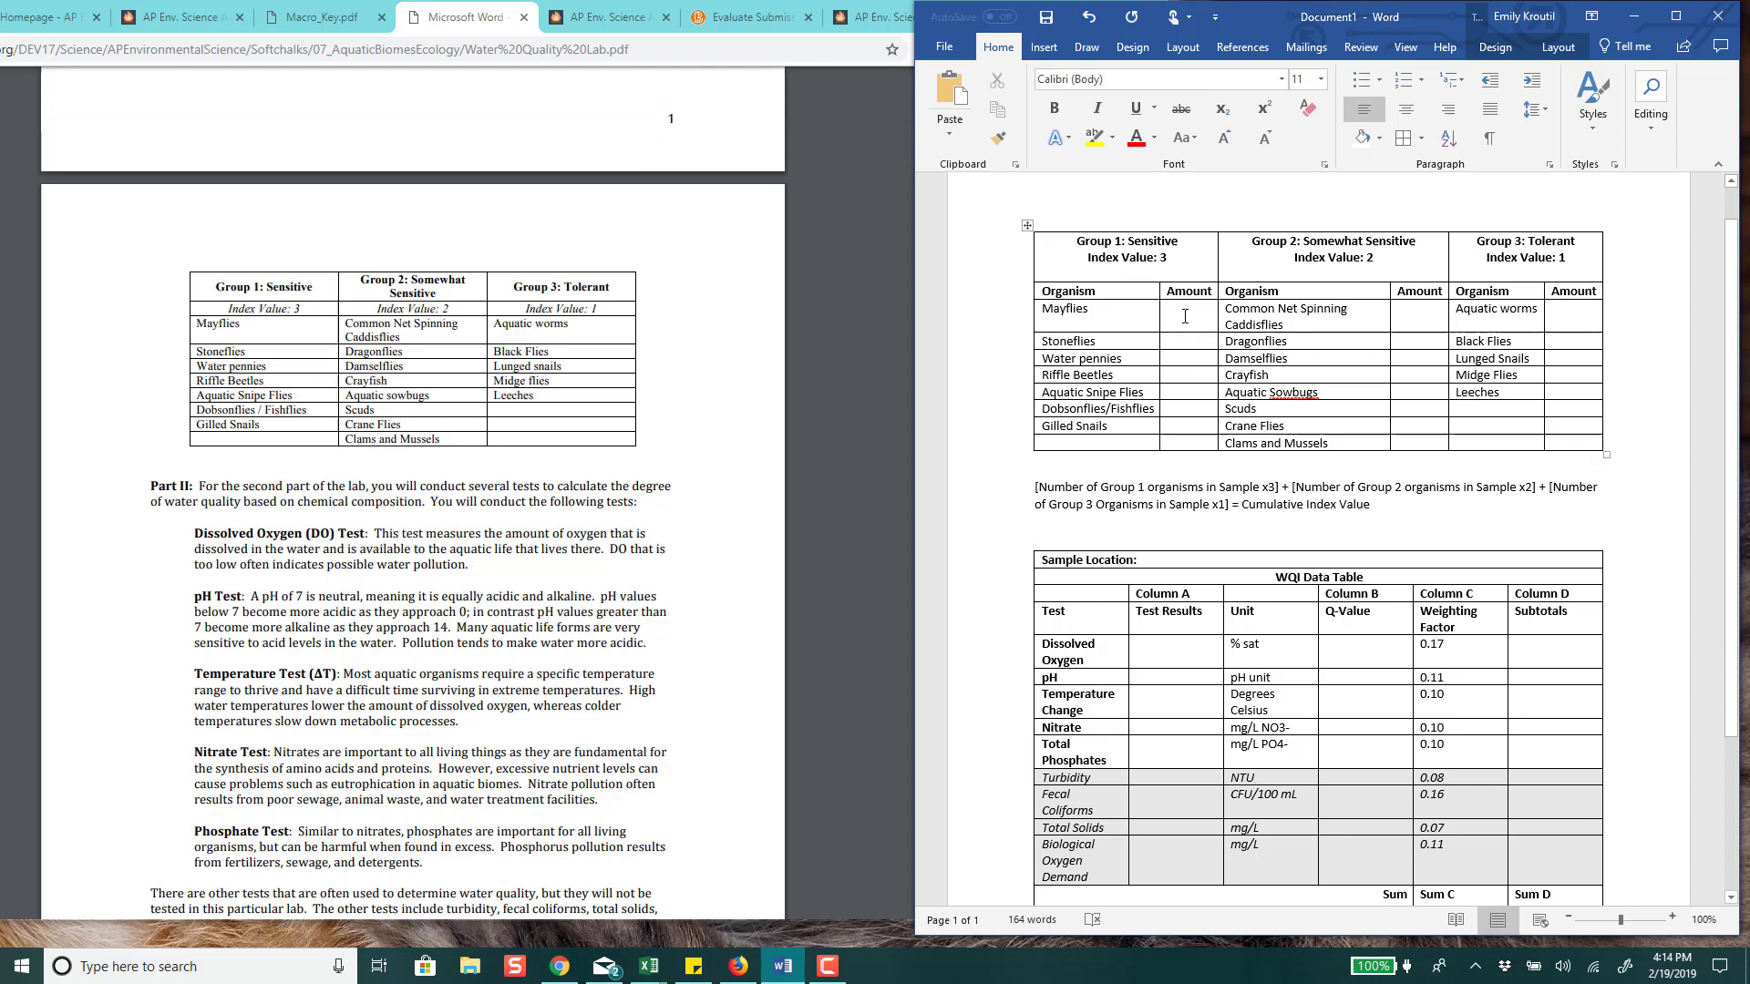
scroll(473, 387, up, 5)
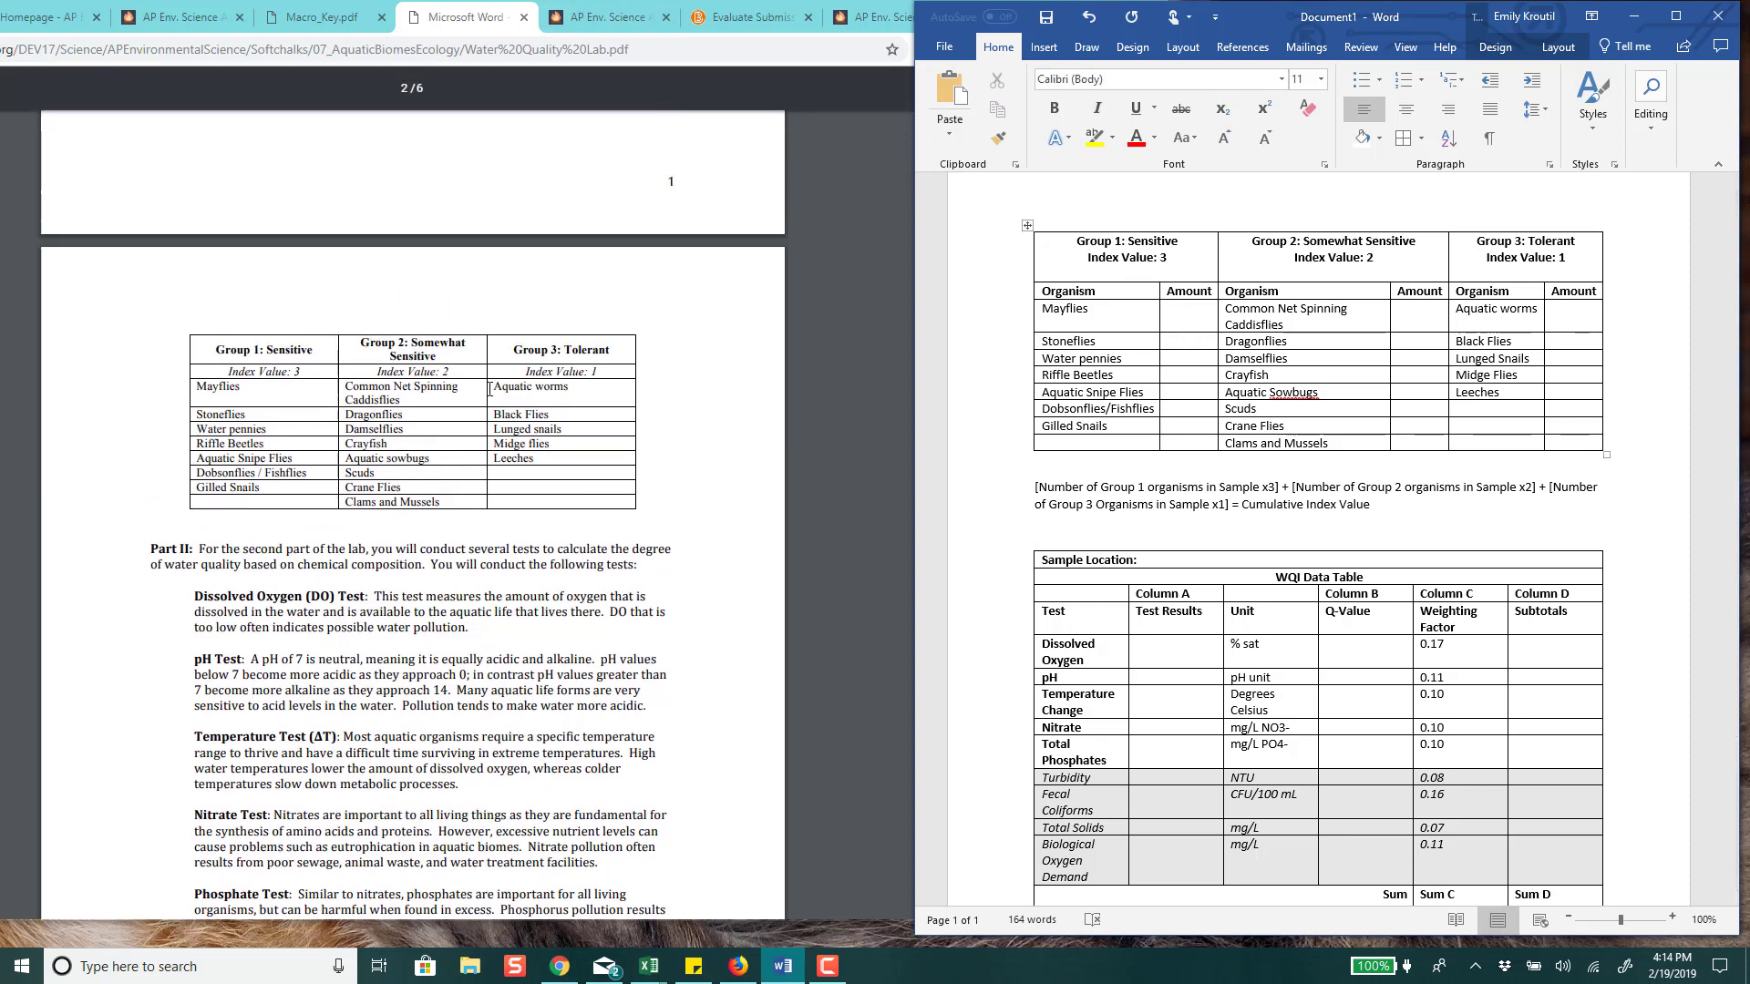
scroll(473, 387, up, 4)
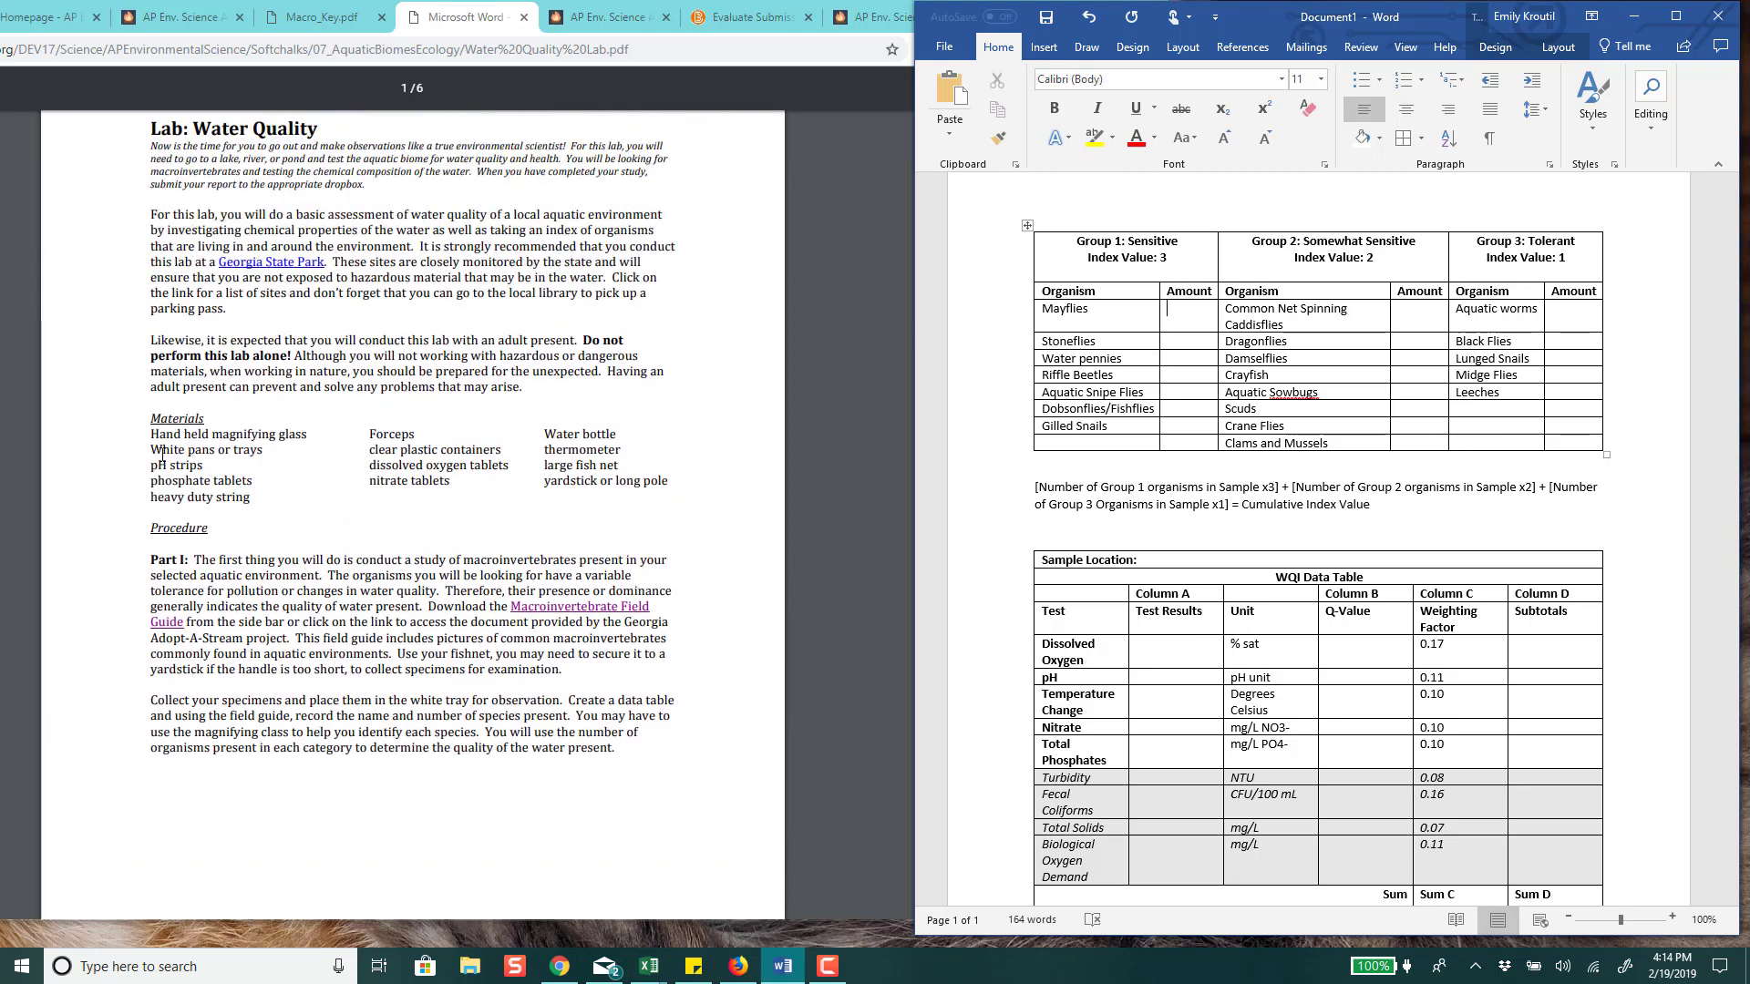
scroll(421, 683, down, 10)
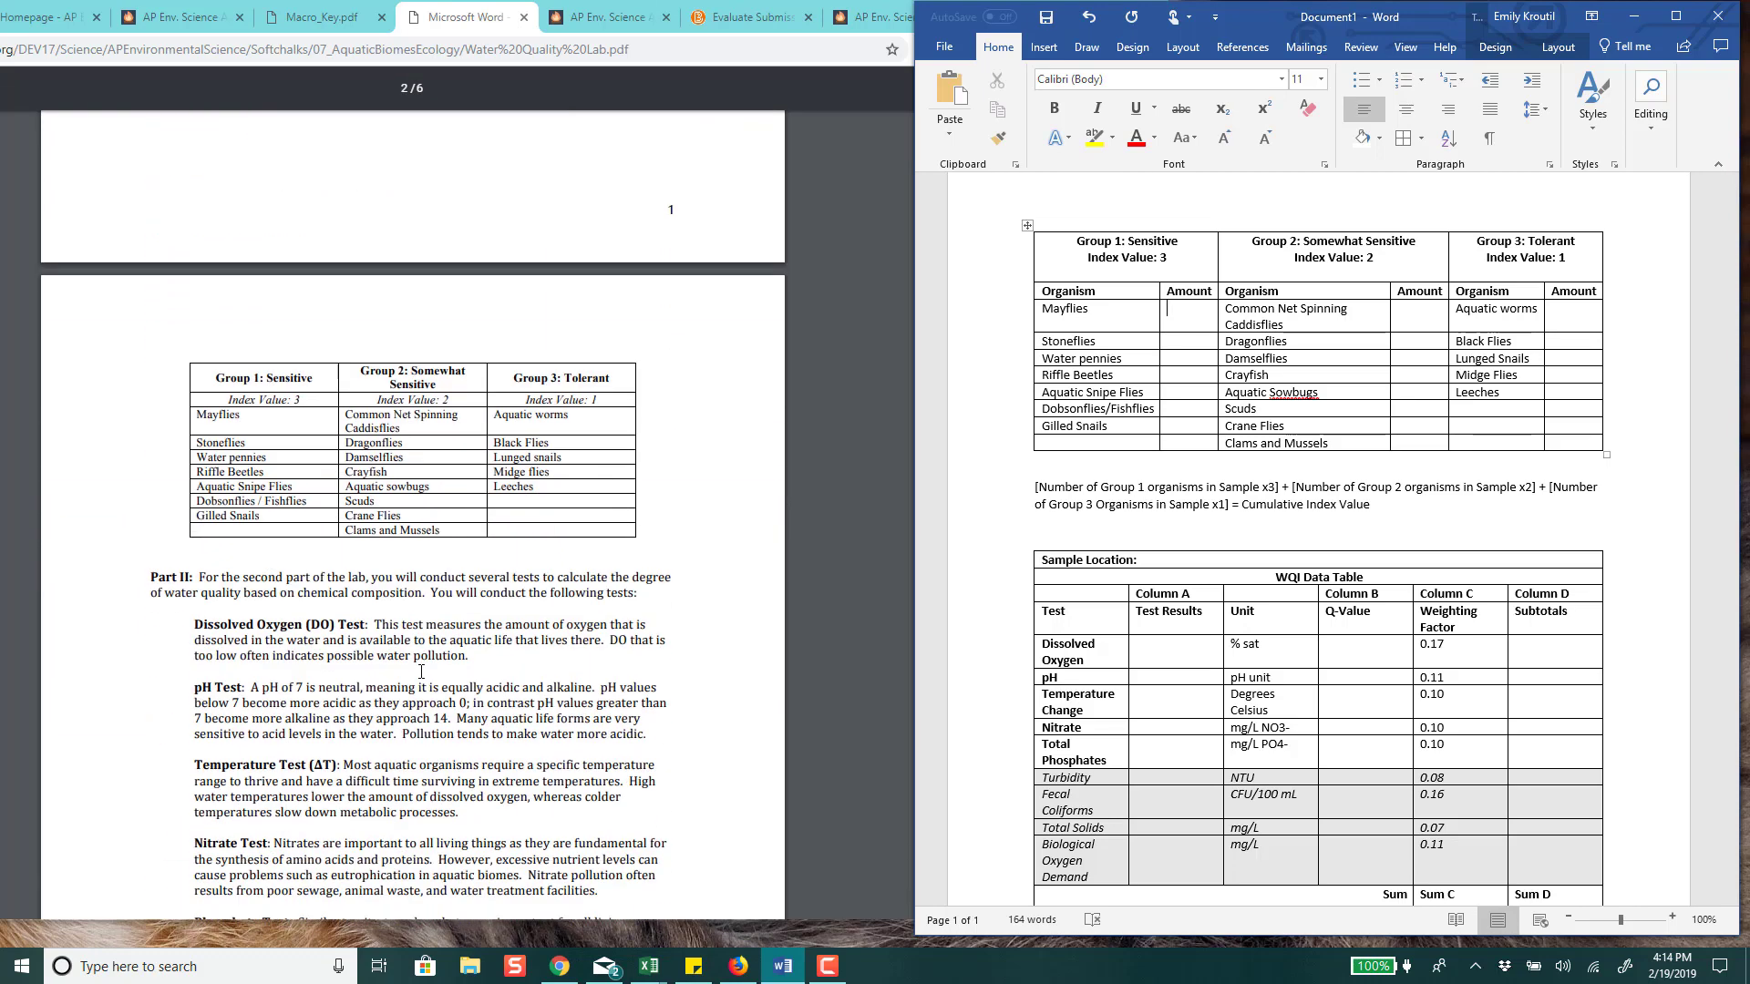
scroll(420, 671, down, 2)
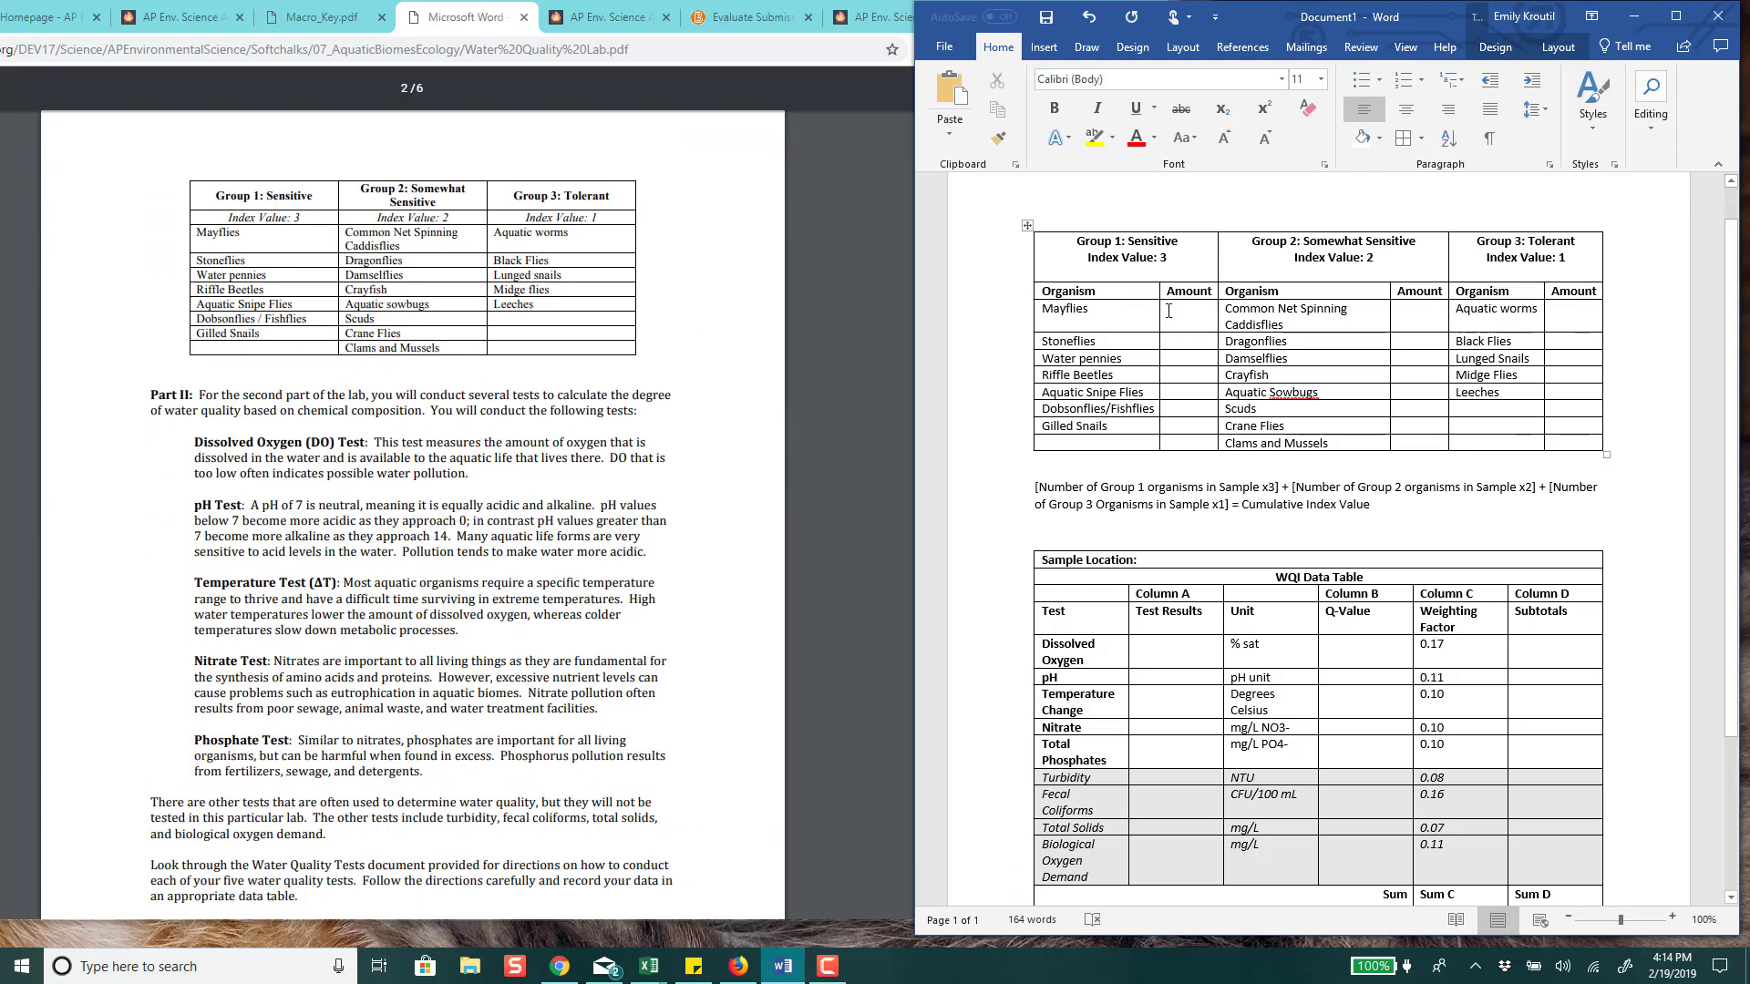
text(00)
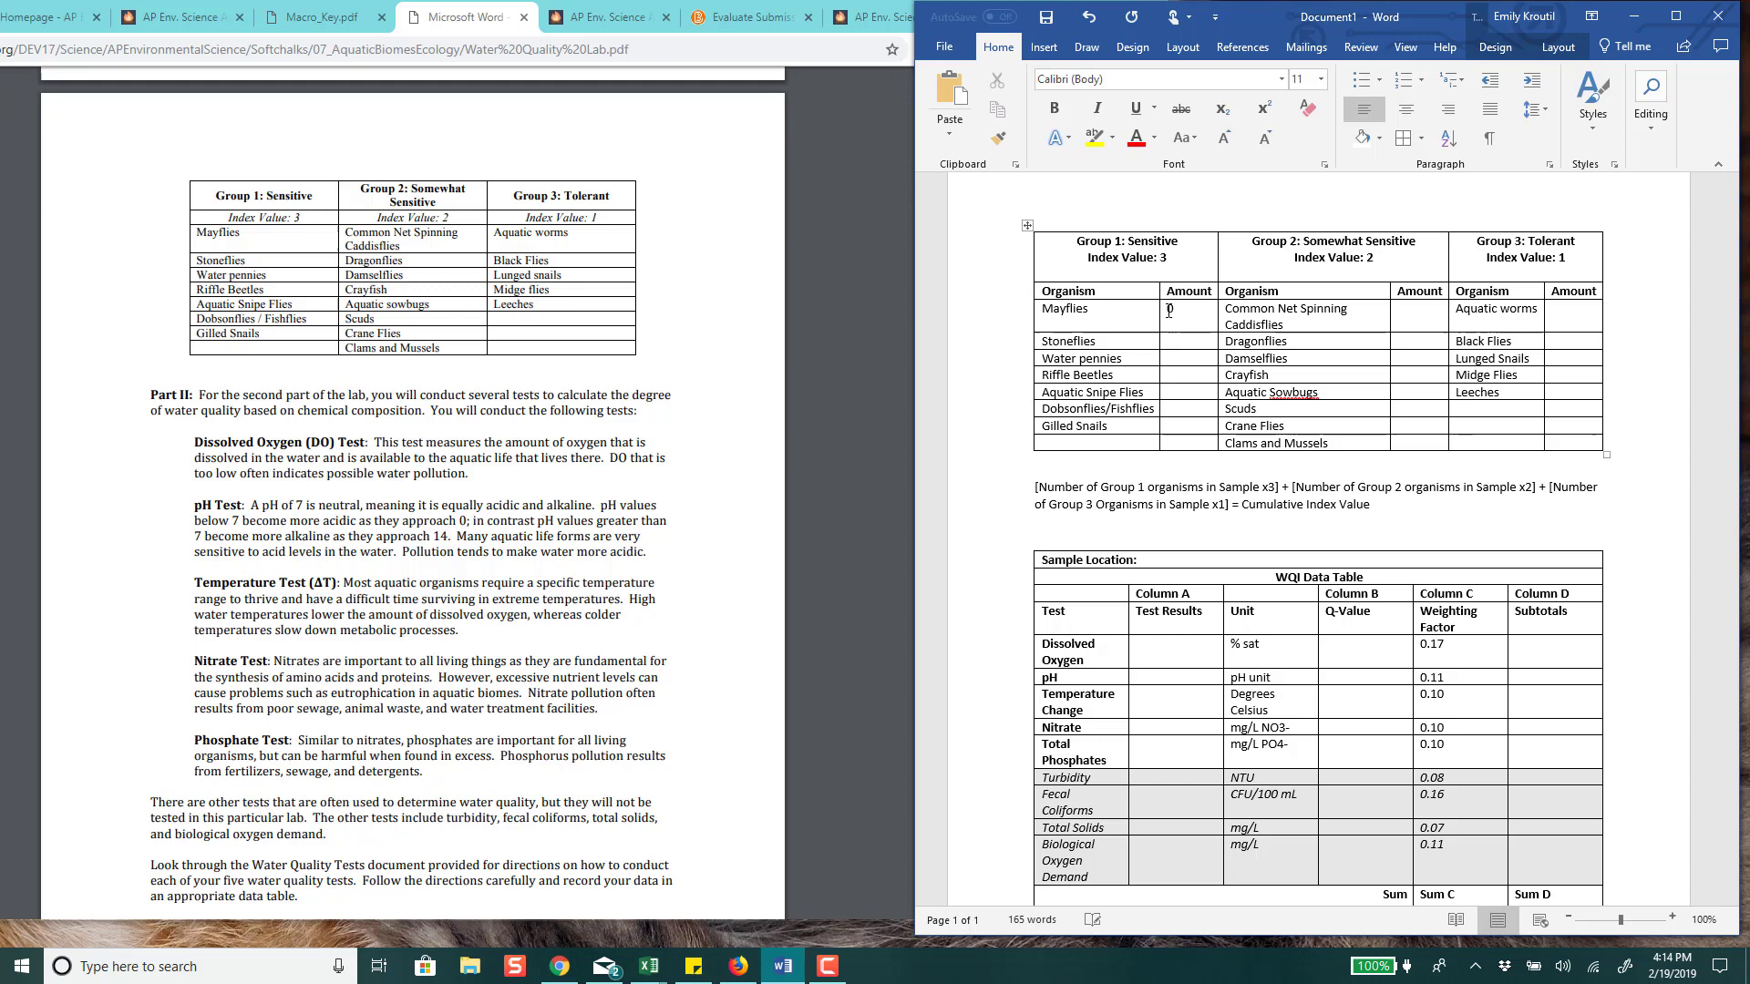
key(Down)
text(1)
key(Down)
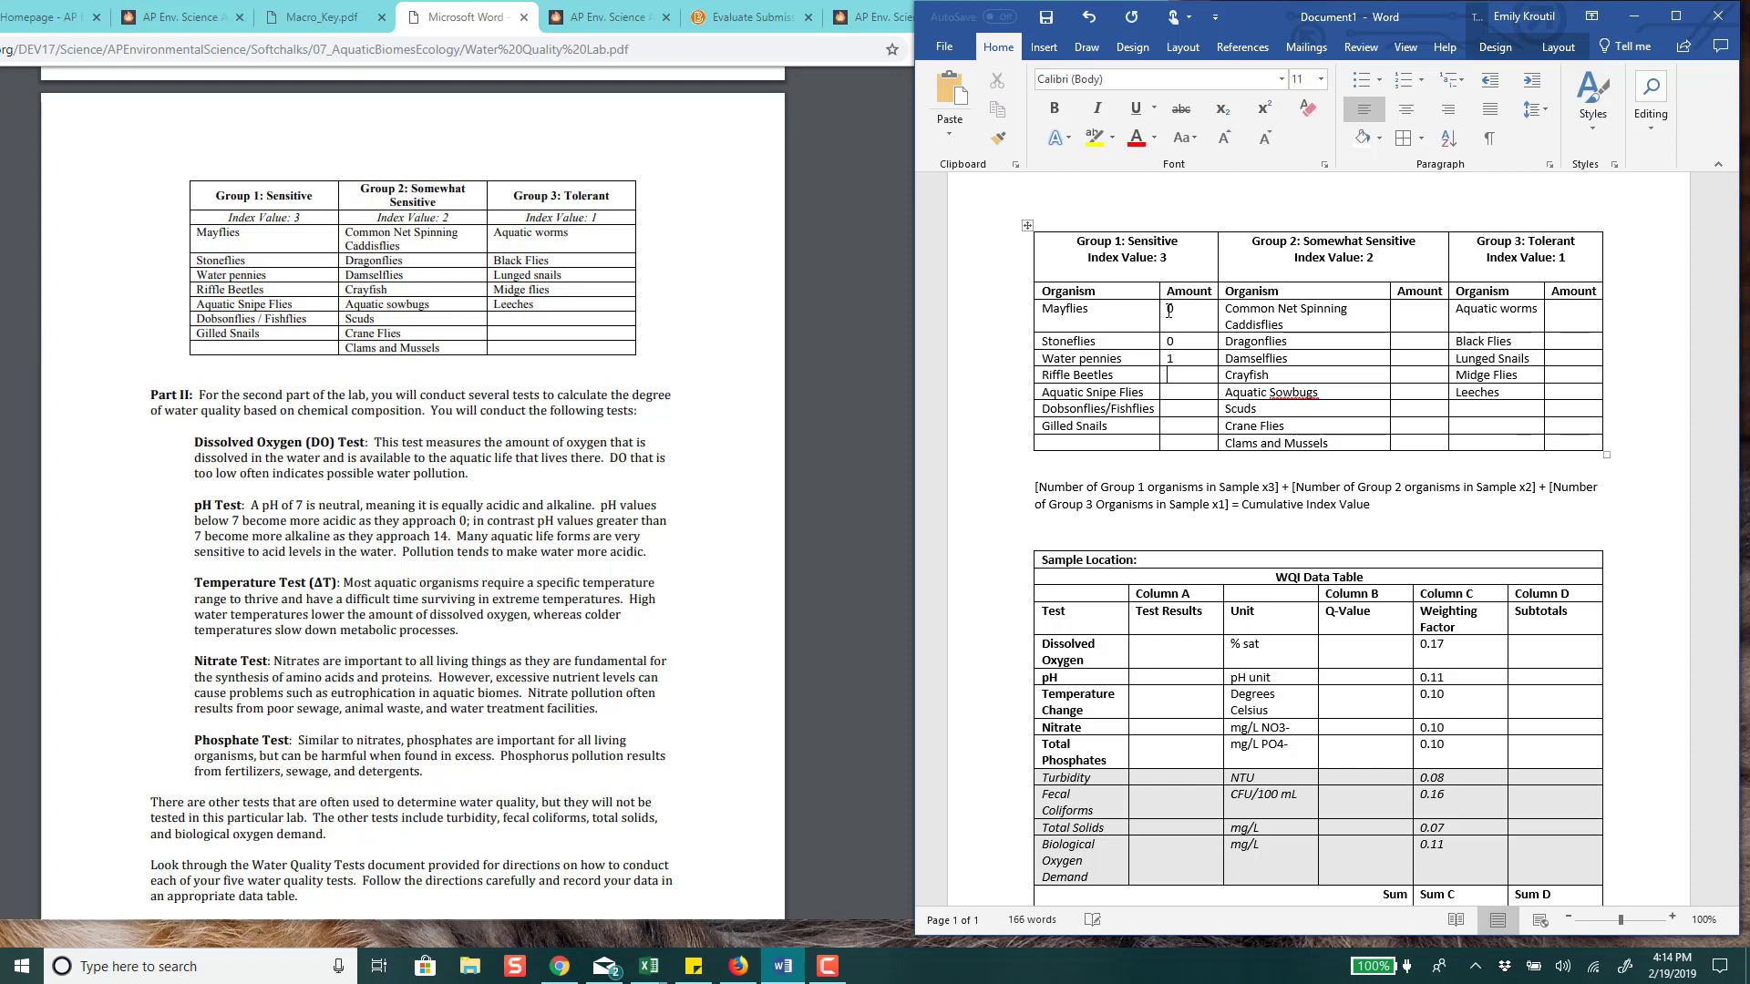
text(0)
key(Down)
text(2)
key(Down)
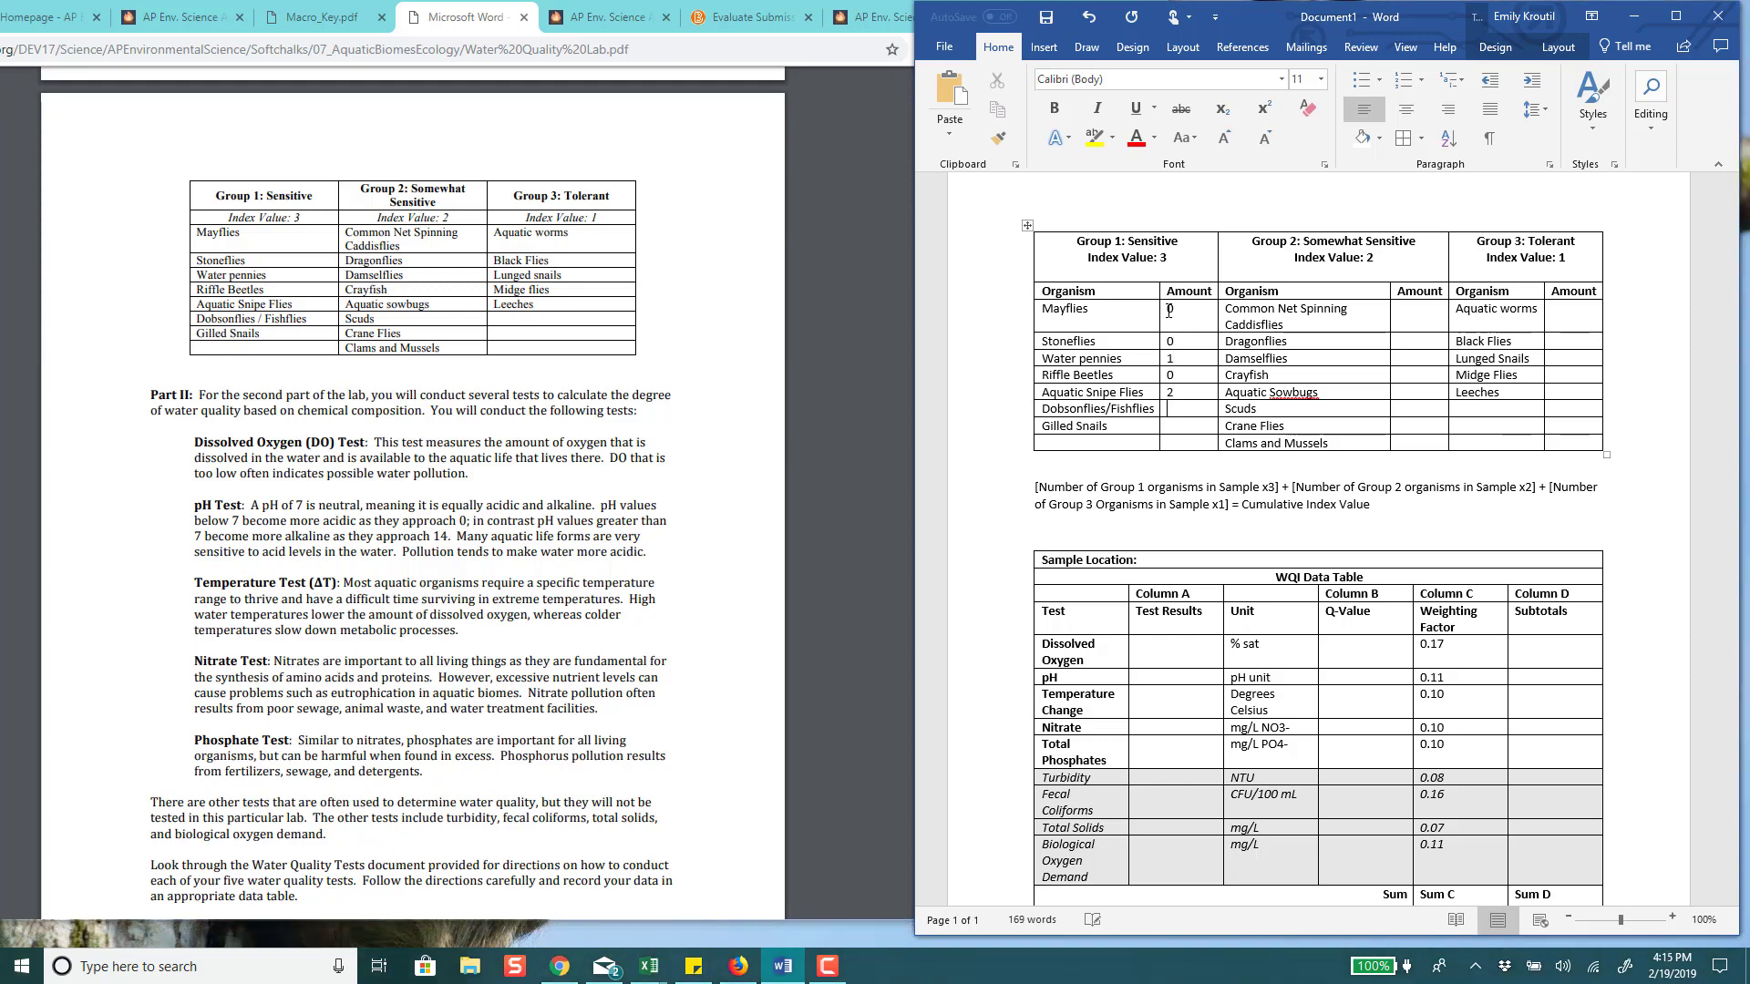
text(0)
key(Down)
text(3)
key(Right)
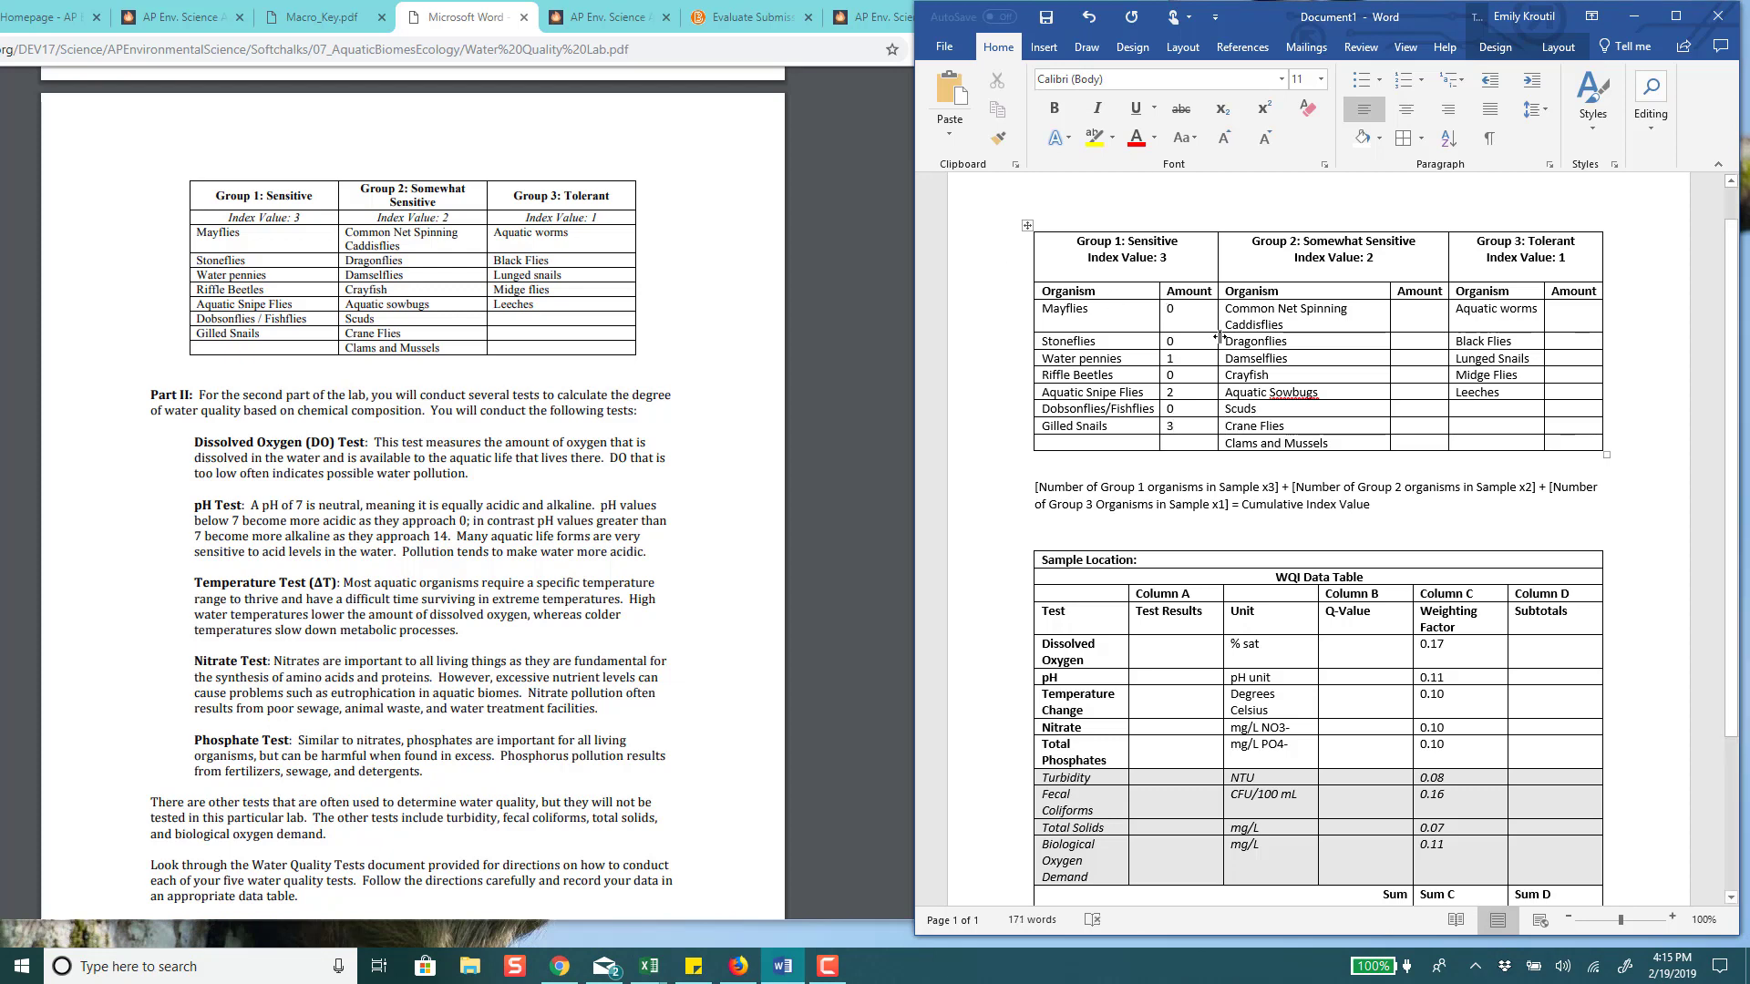
- Enter Group 2 counts from Caddisflies through Scuds, mostly 0 with a single 1
click(1401, 315)
text(0)
key(Down)
text(0)
key(Down)
text(0)
key(Down)
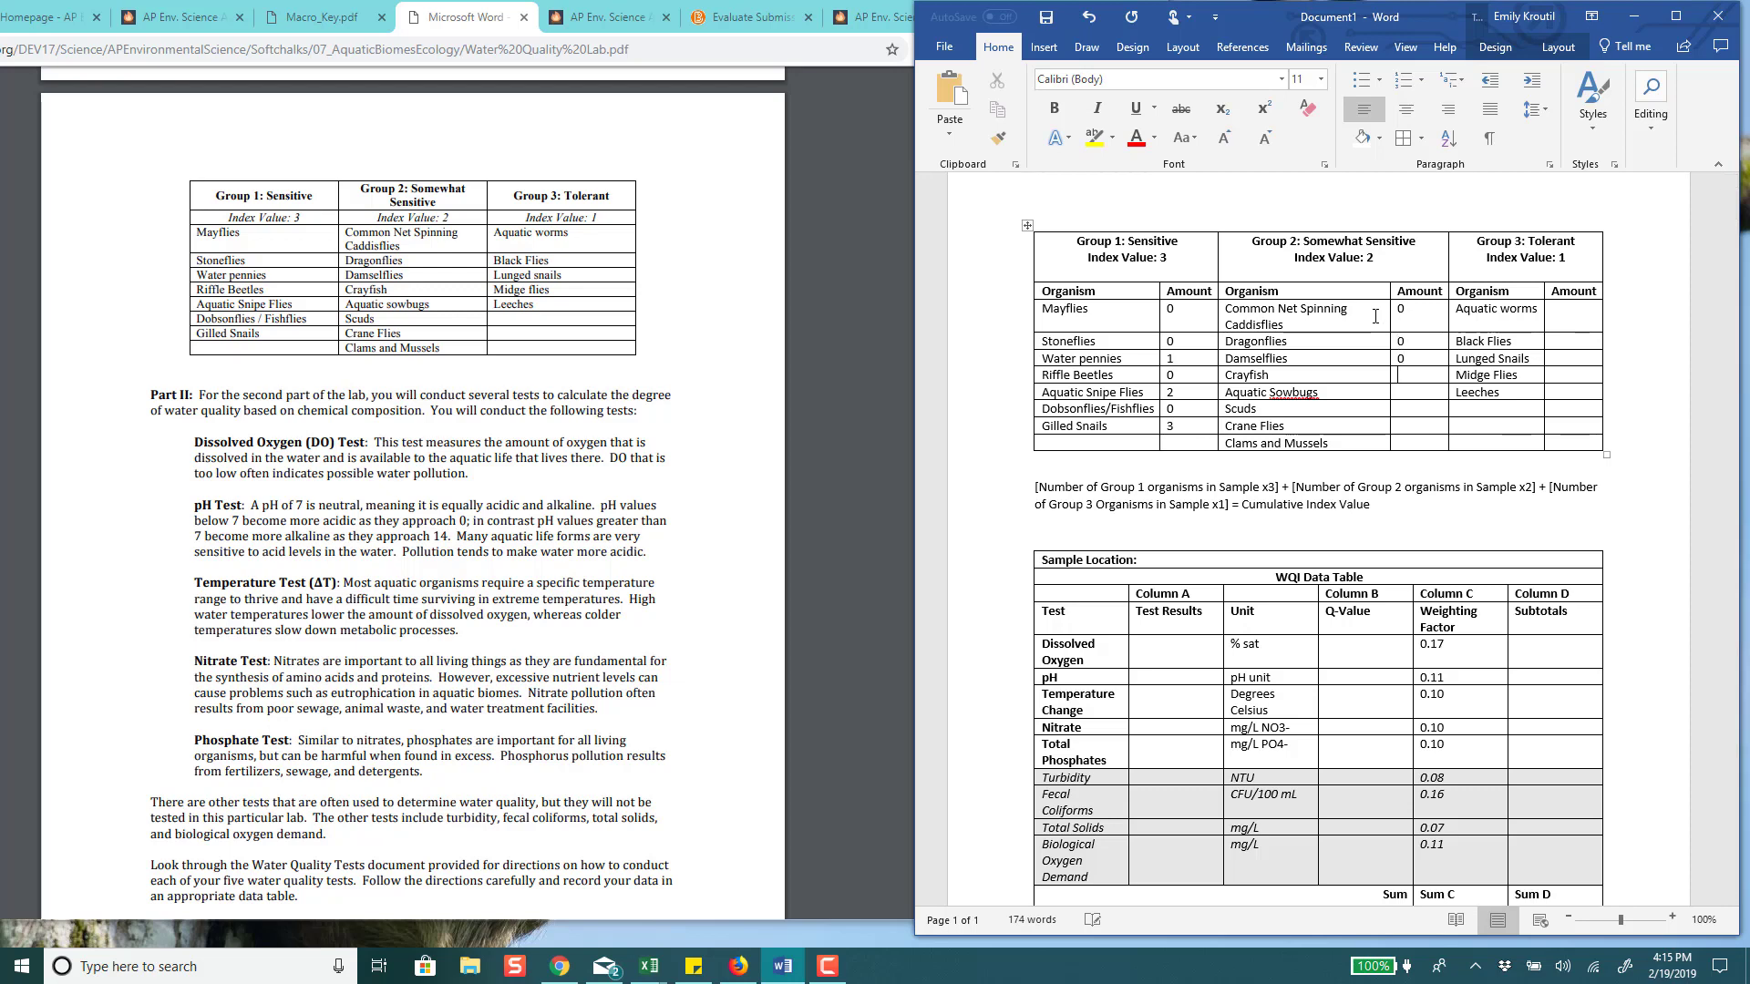
text(1)
key(Down)
text(0)
key(Down)
text(0)
key(Down)
text(0)
key(Down)
- Enter Group 3 counts: Aquatic worms 3, Black Flies 1, Midge Flies 0
click(1564, 321)
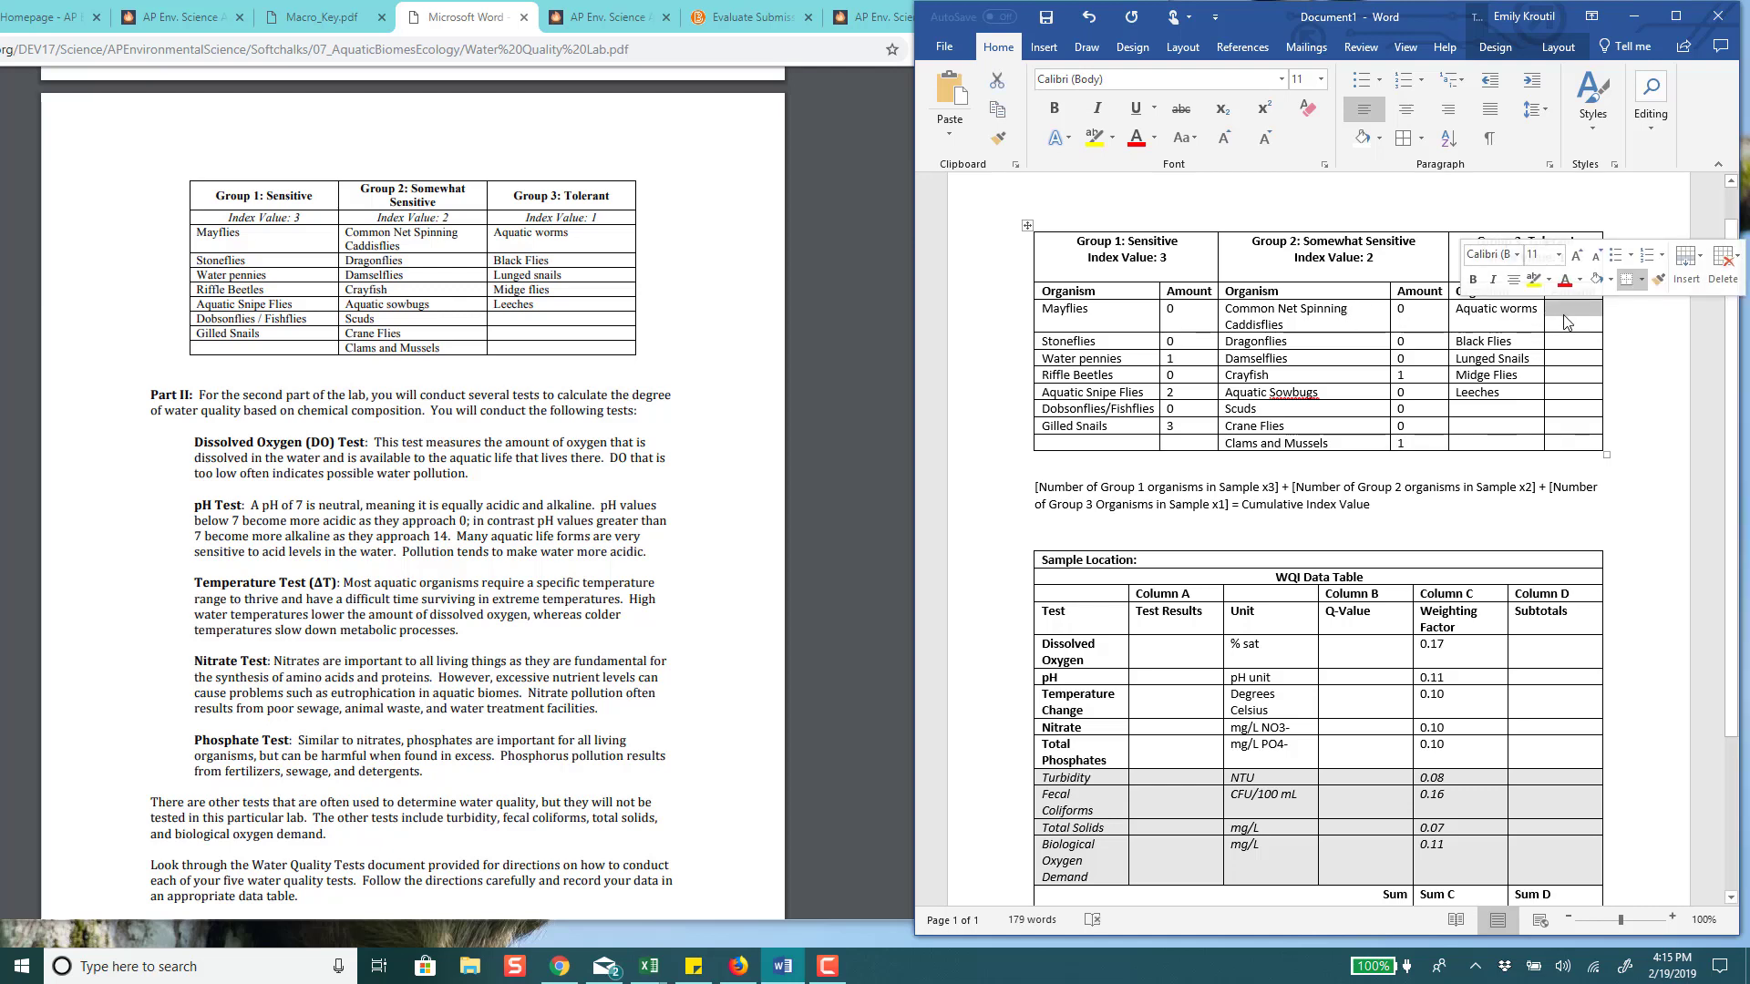
text(3)
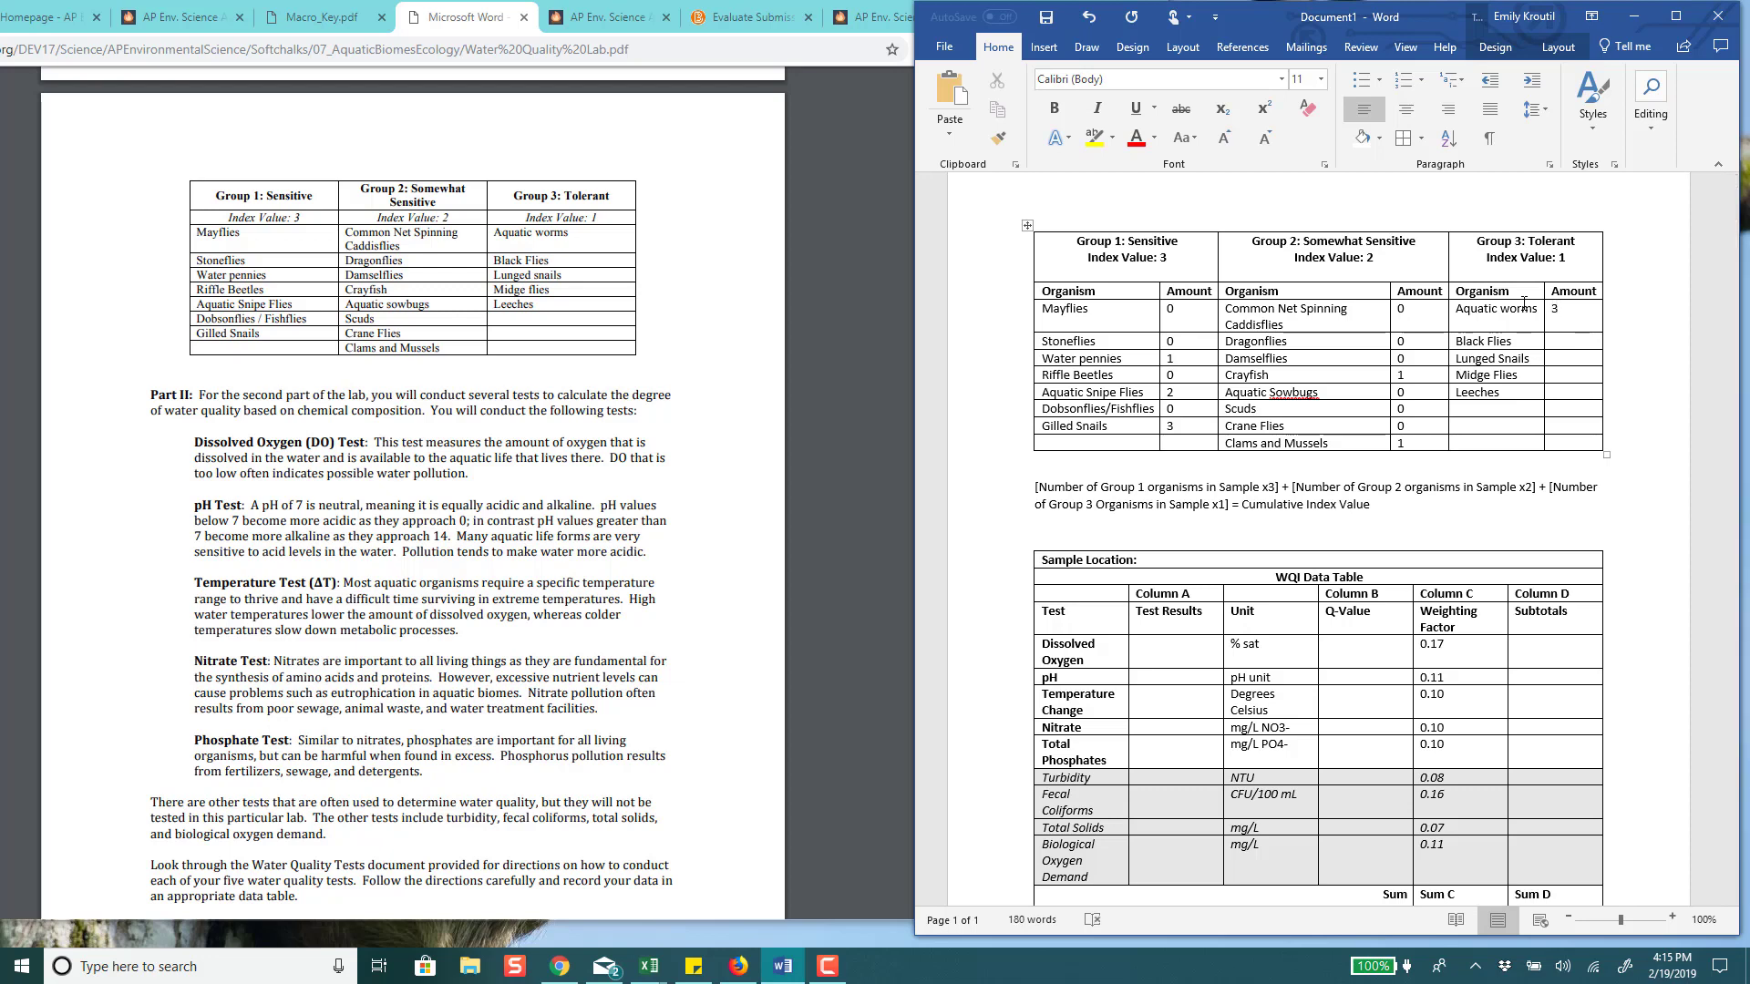
key(Down)
text(1)
key(Down)
text(0)
key(Down)
text(0)
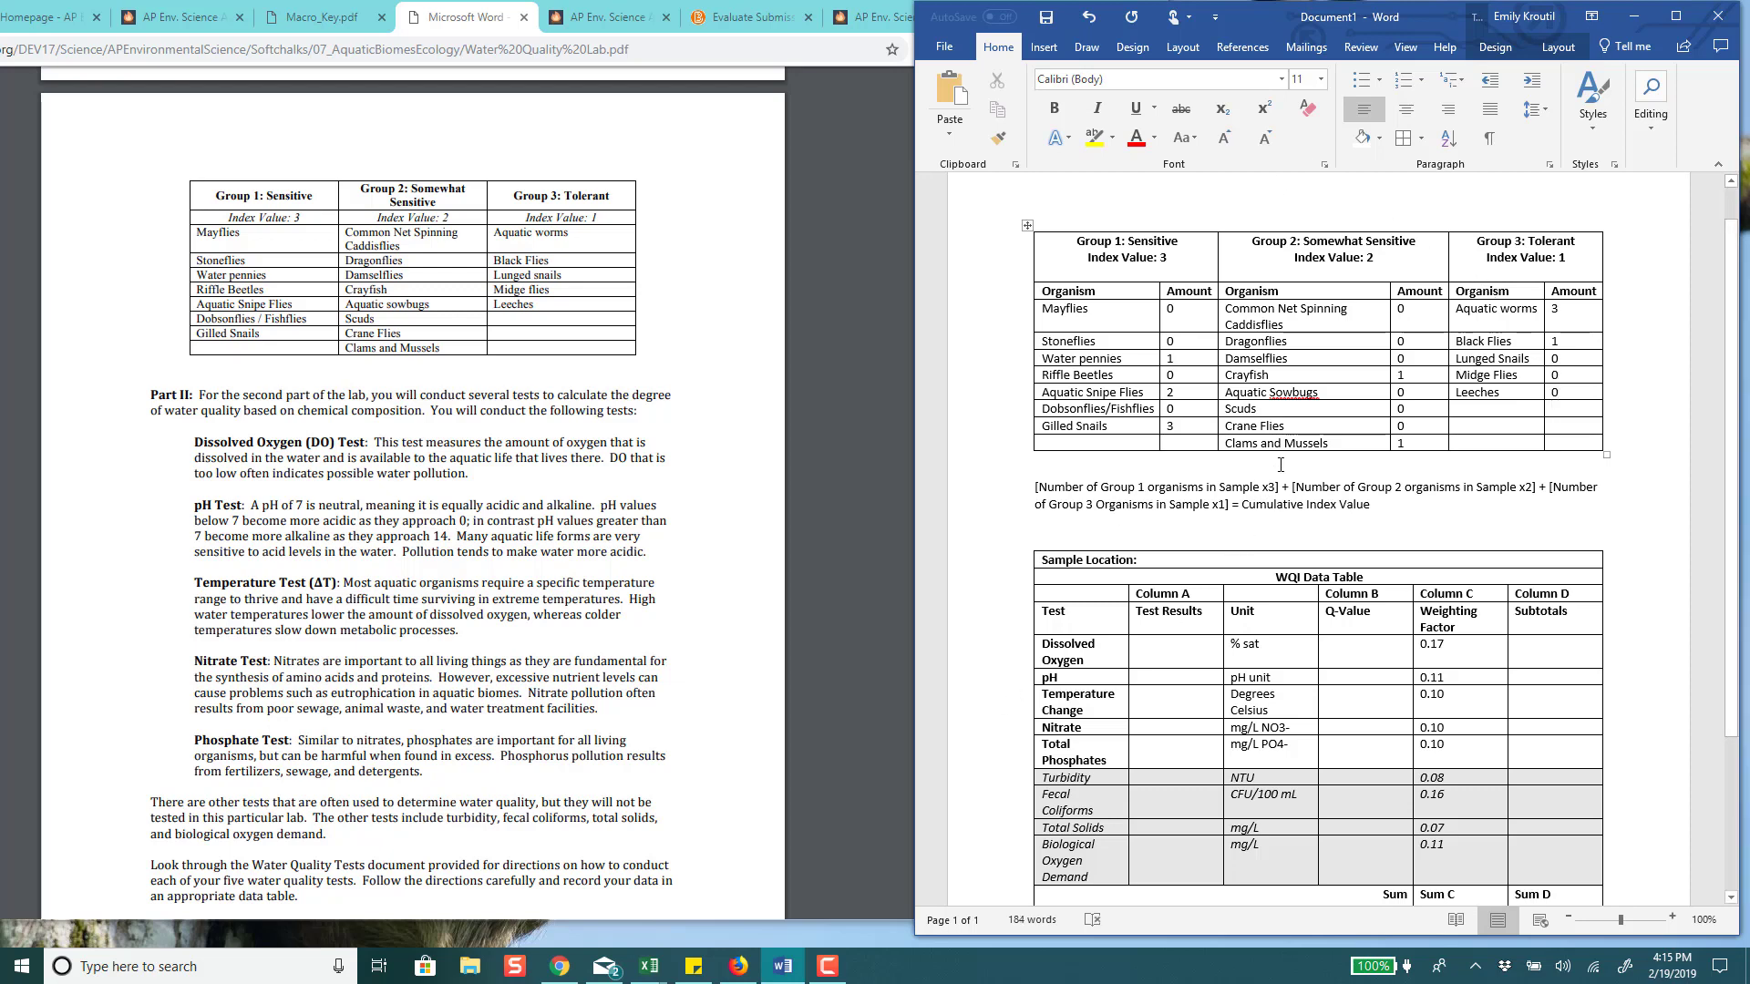
- Below the formula, write (6x3) + (2x2) + (4x1) =, then 18+4+4=, then 26 on separate lines
click(1267, 504)
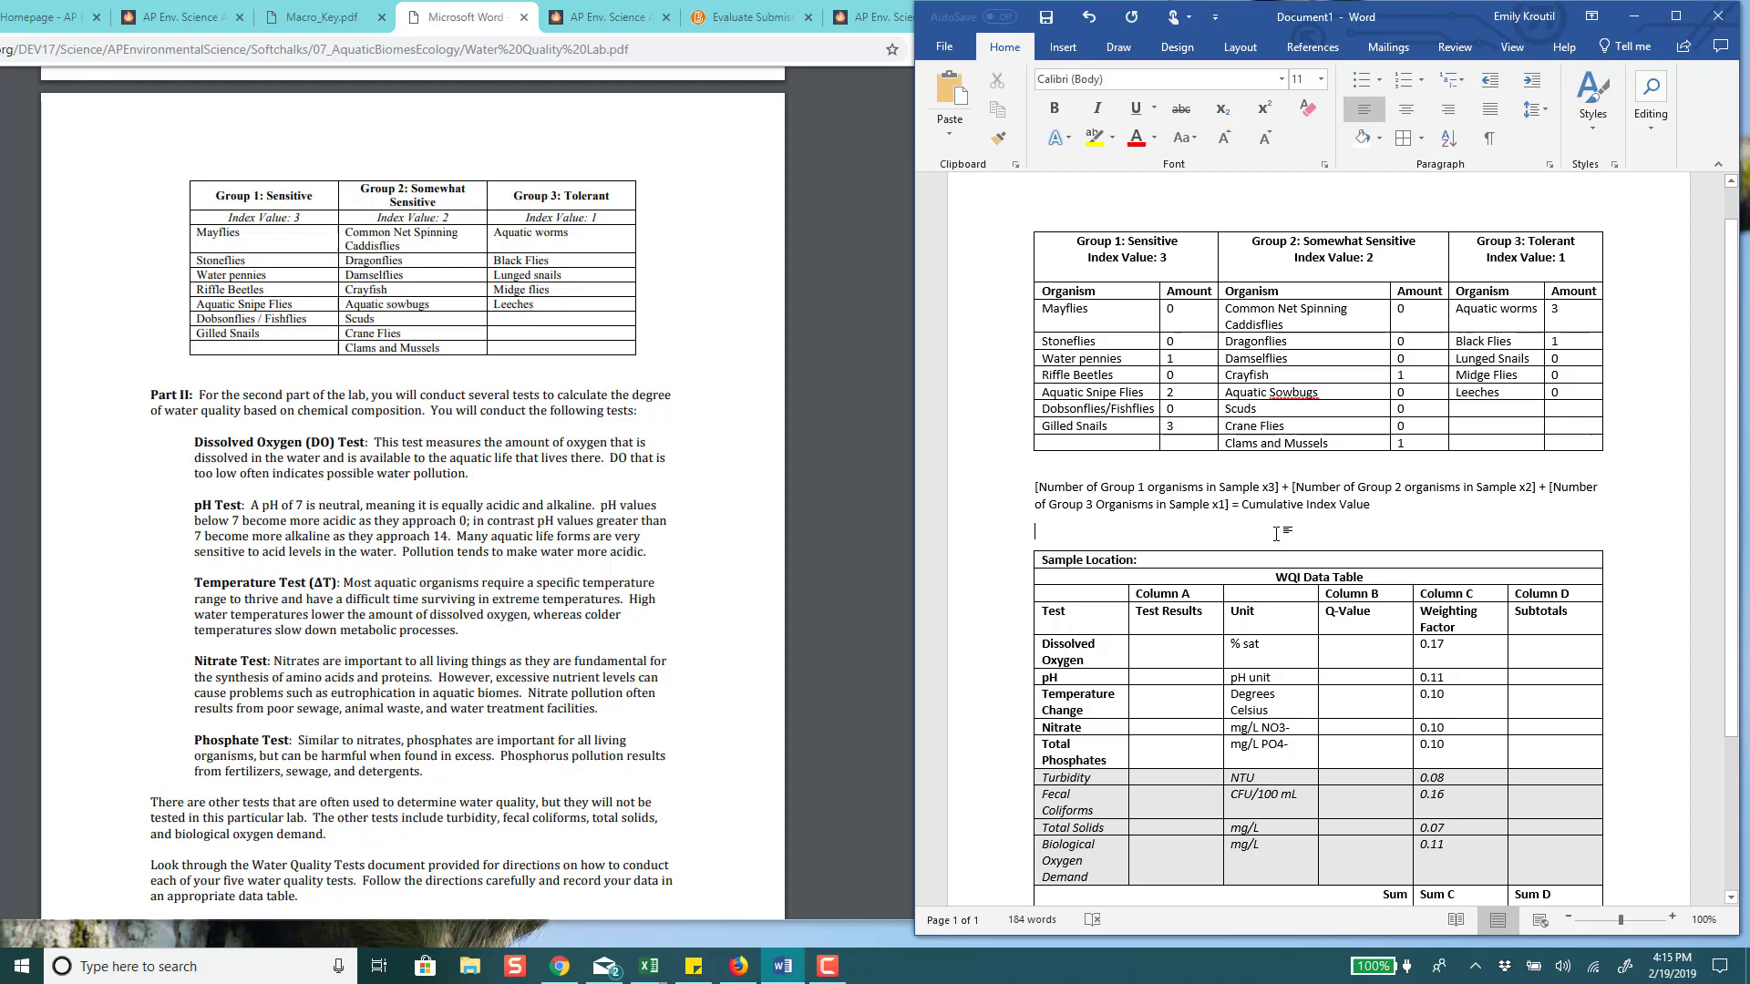
key(Return)
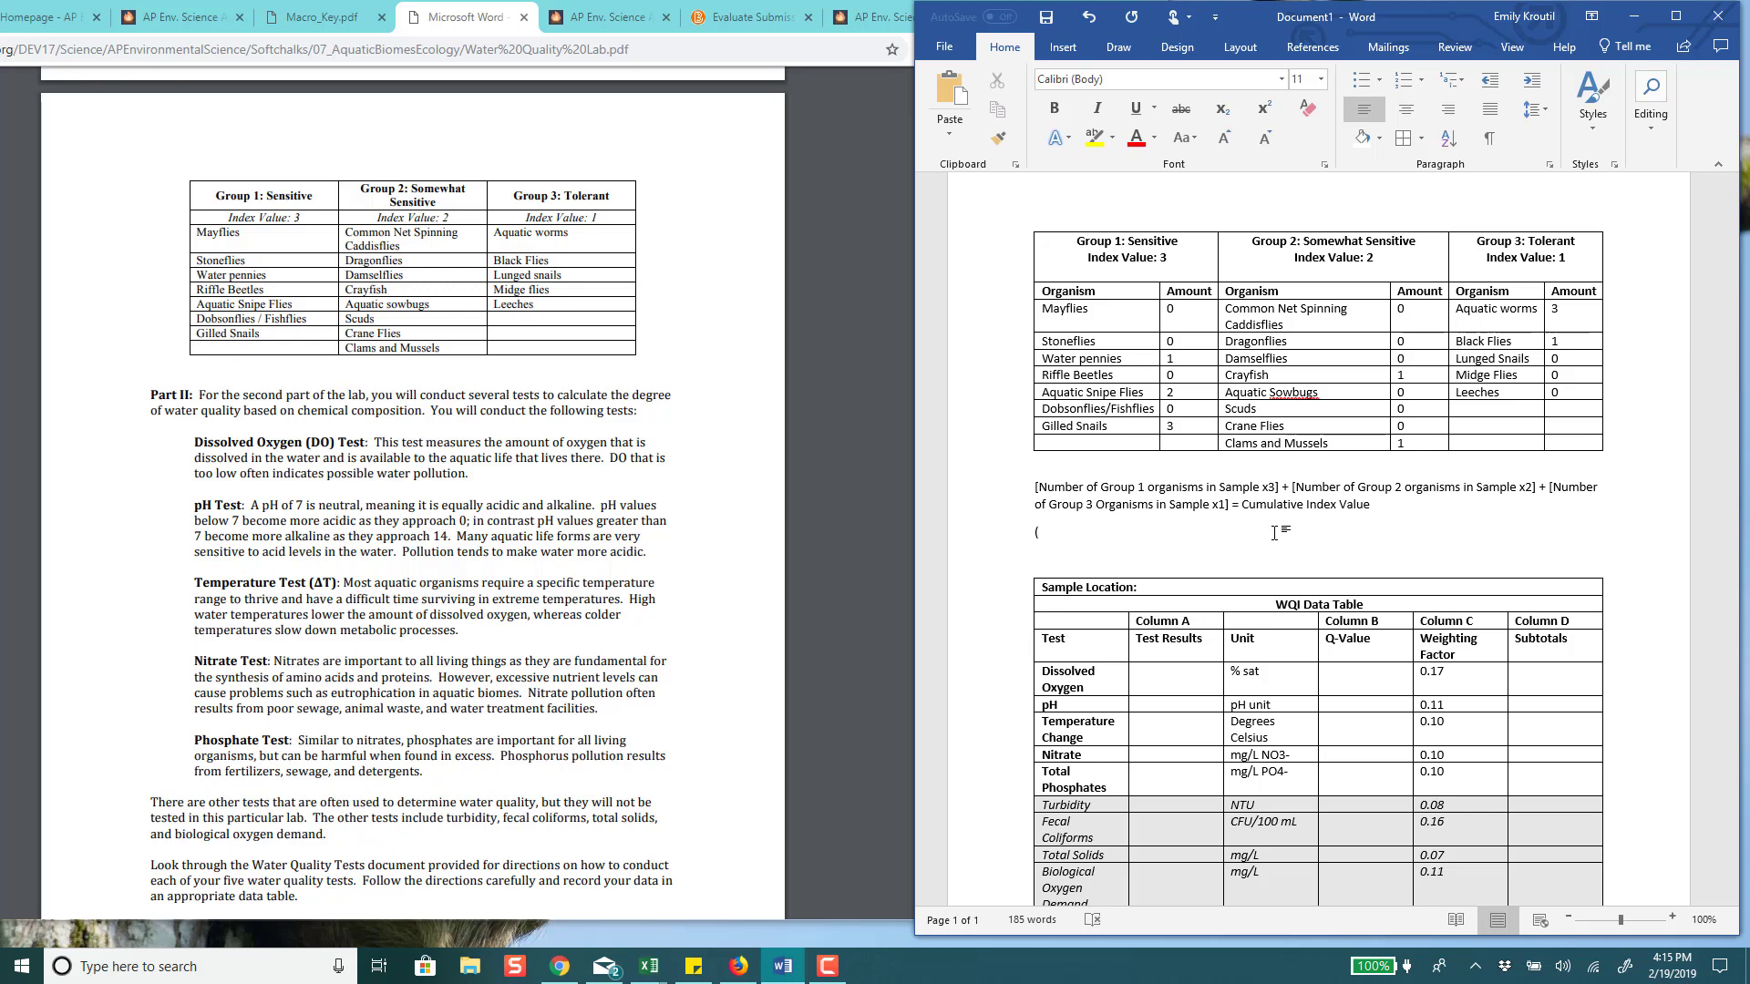
text(6)
text(x1))
key(BackSpace)
text(3)
text( +)
key(BackSpace)
key(BackSpace)
key(BackSpace)
key(BackSpace)
text(3) + ()
text(2x2))
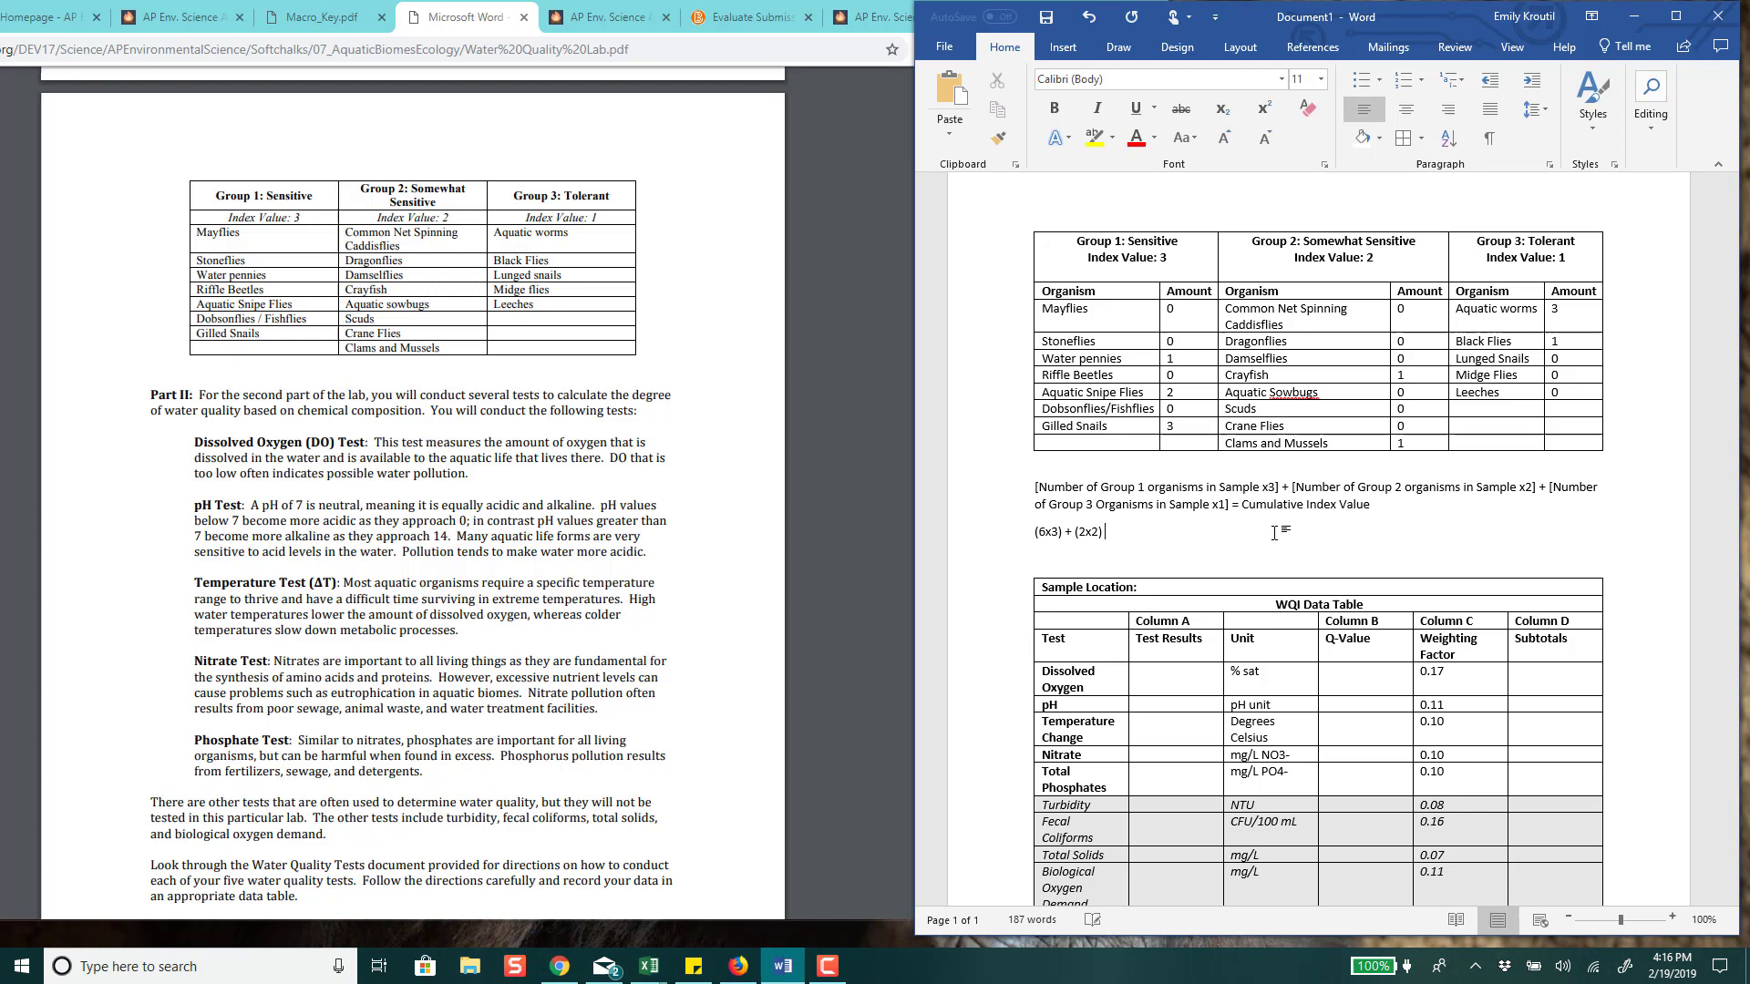
text( + (4x1) =)
key(Return)
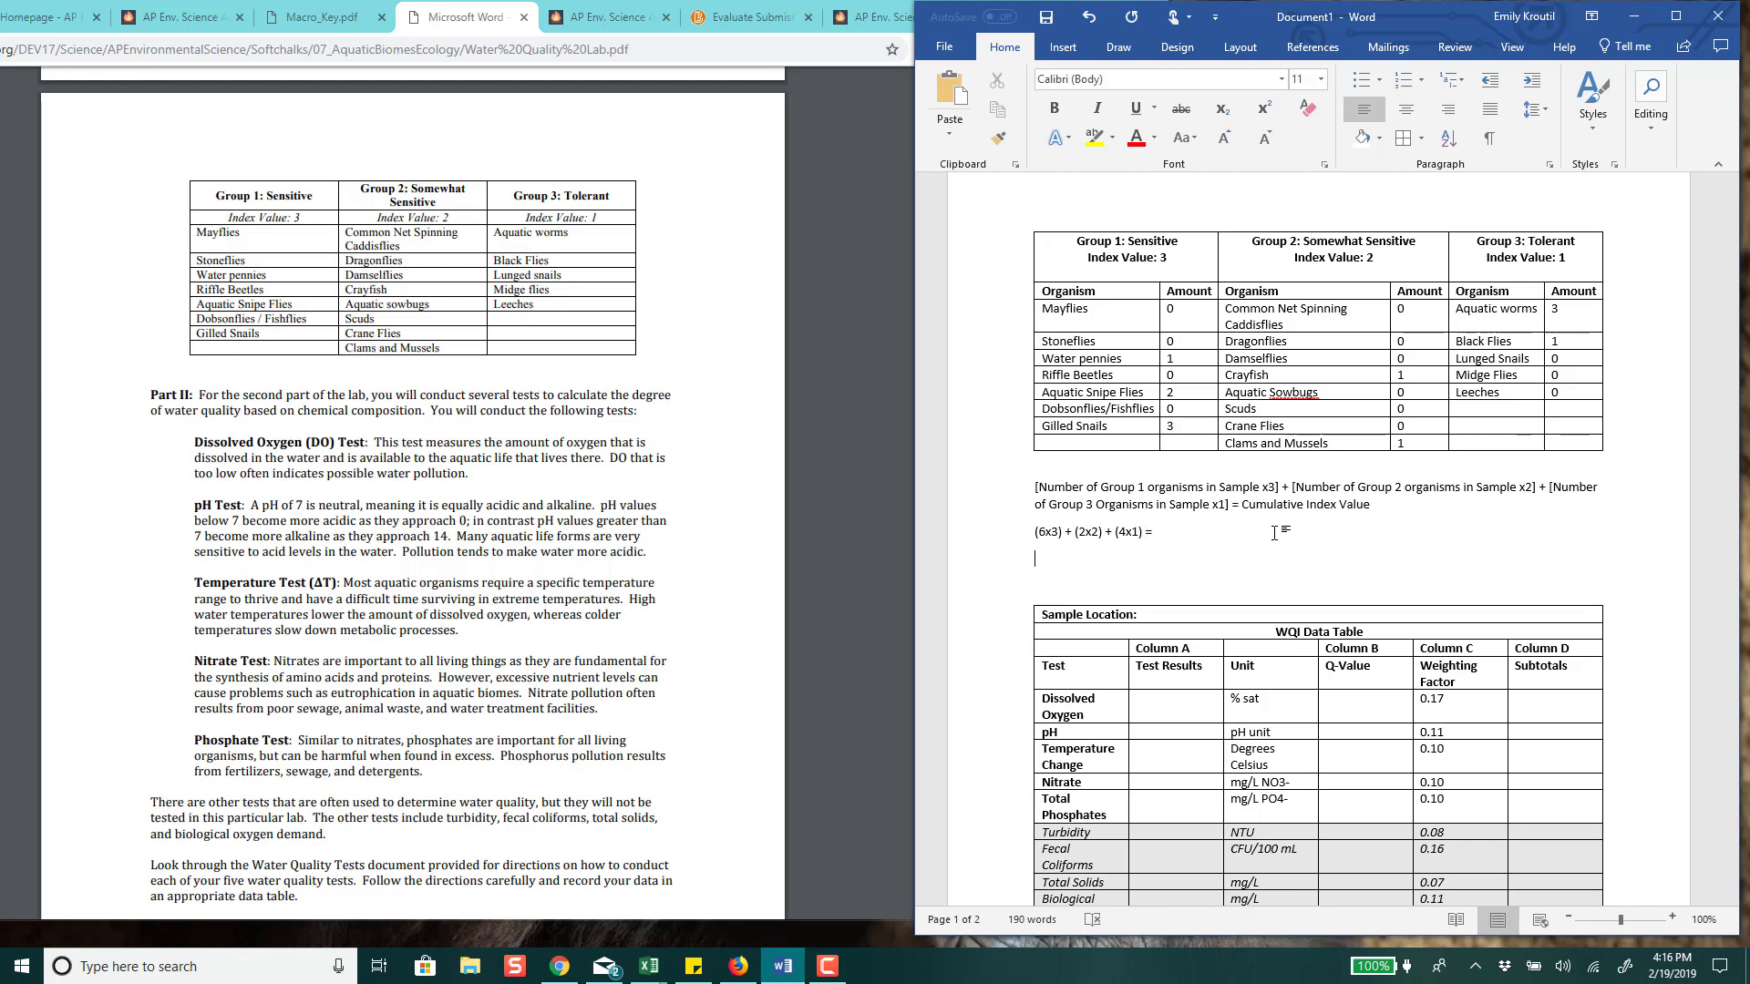
text(18+4+4=)
key(Return)
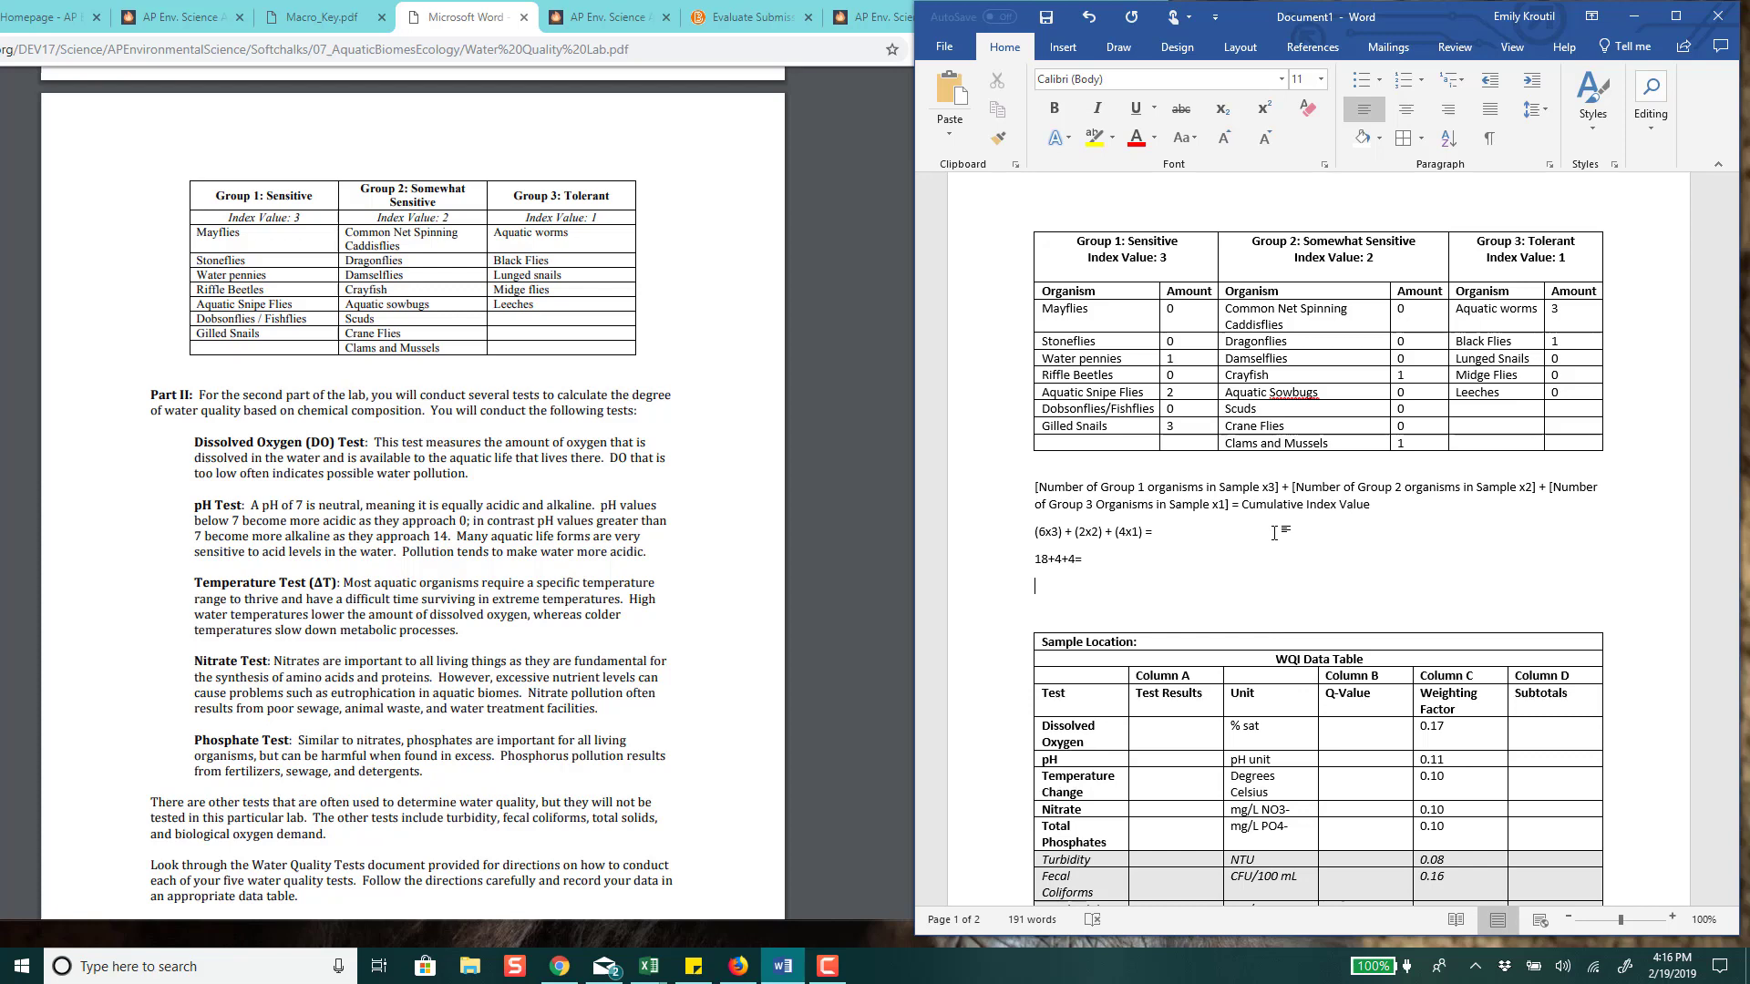
text(26)
- Append EXCELLENT after the cumulative index total 26
scroll(426, 521, down, 1)
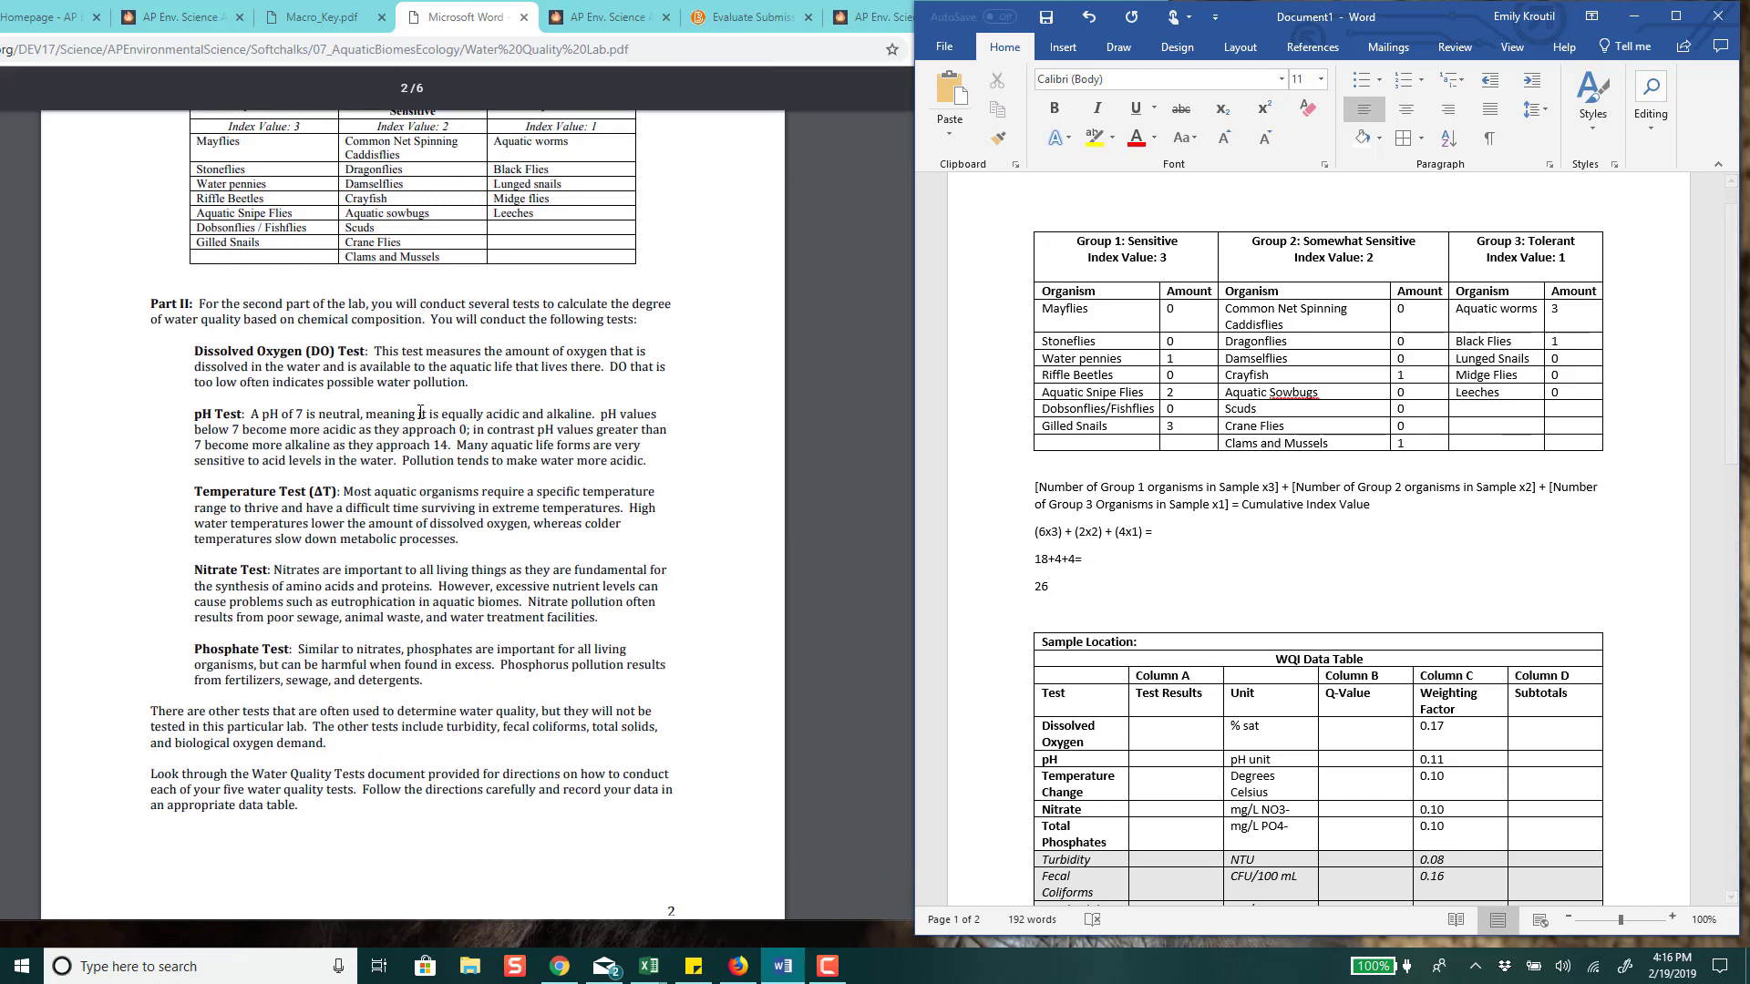
scroll(1161, 480, down, 5)
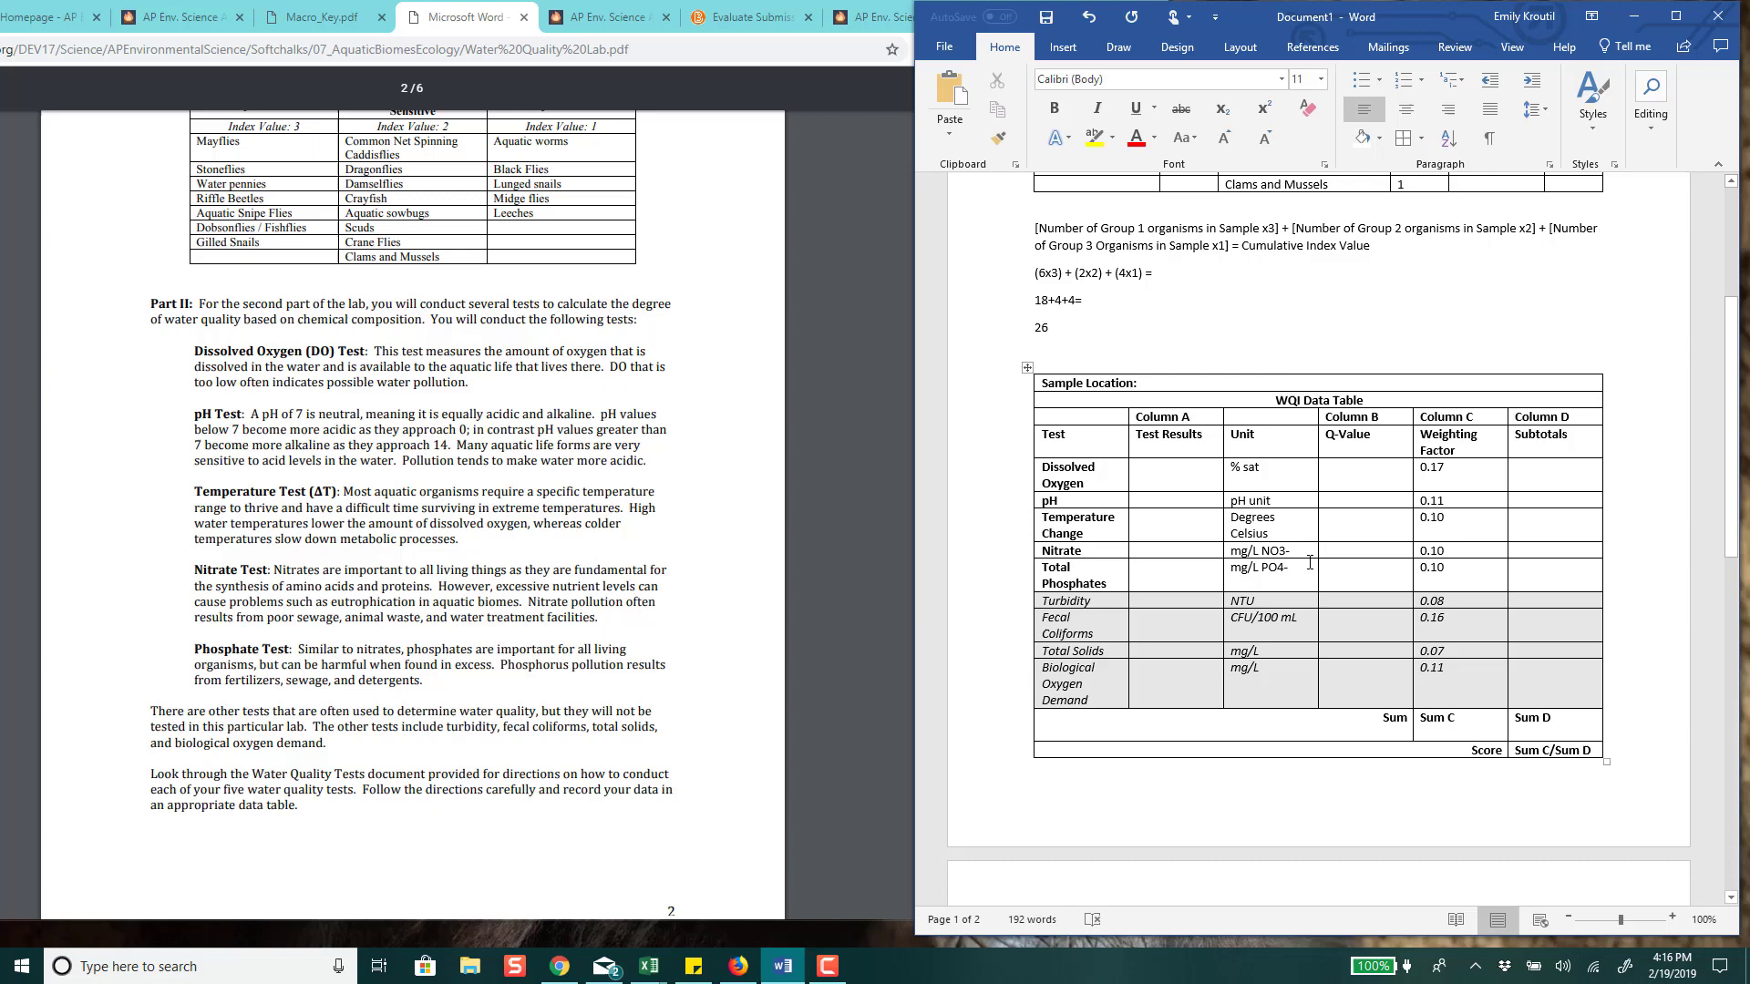
scroll(483, 550, down, 7)
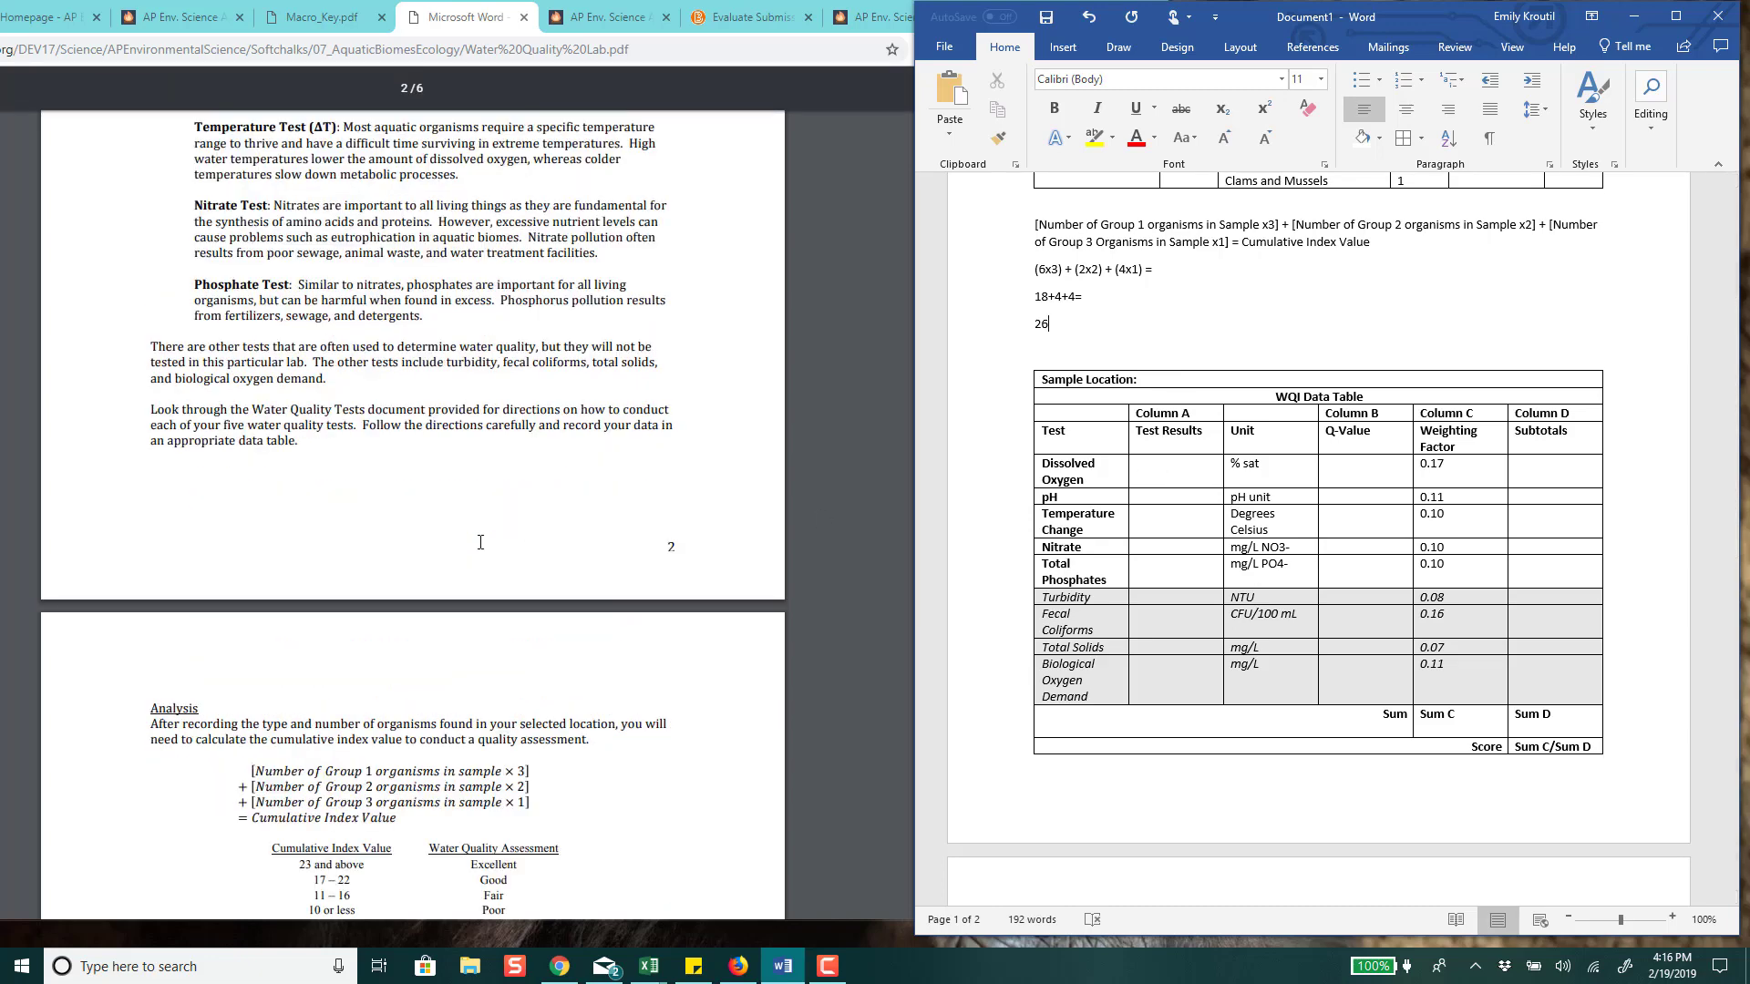
scroll(483, 550, down, 3)
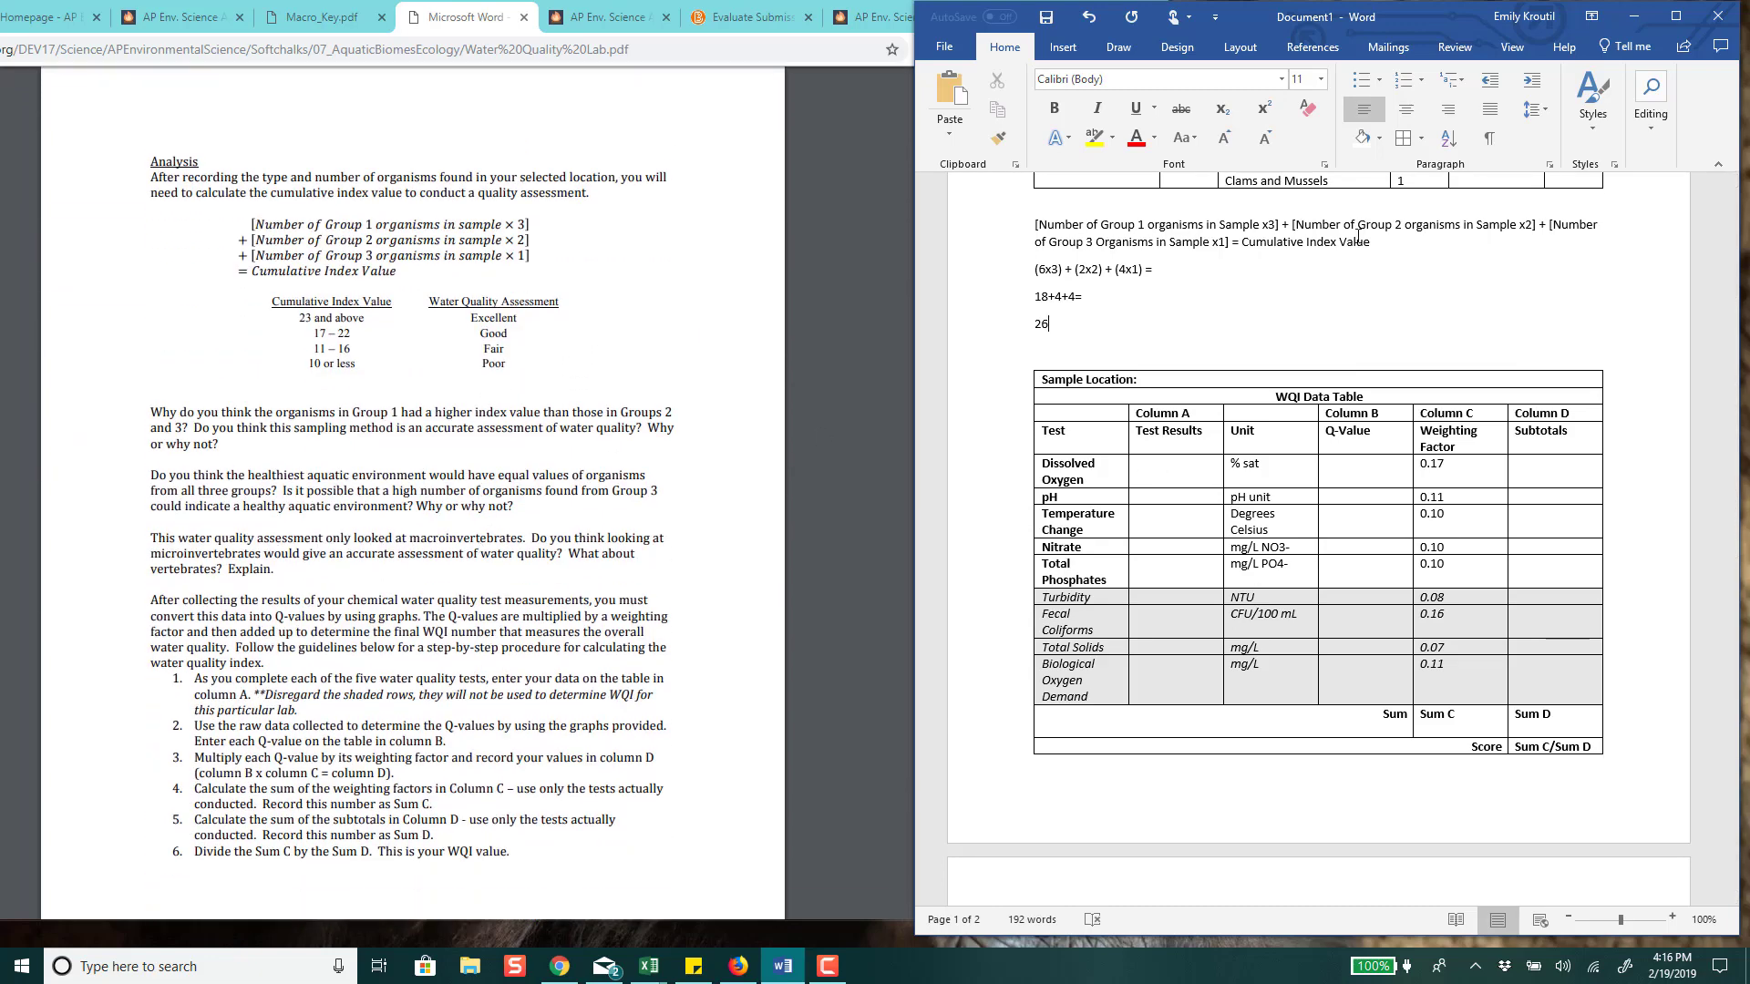
click(1140, 312)
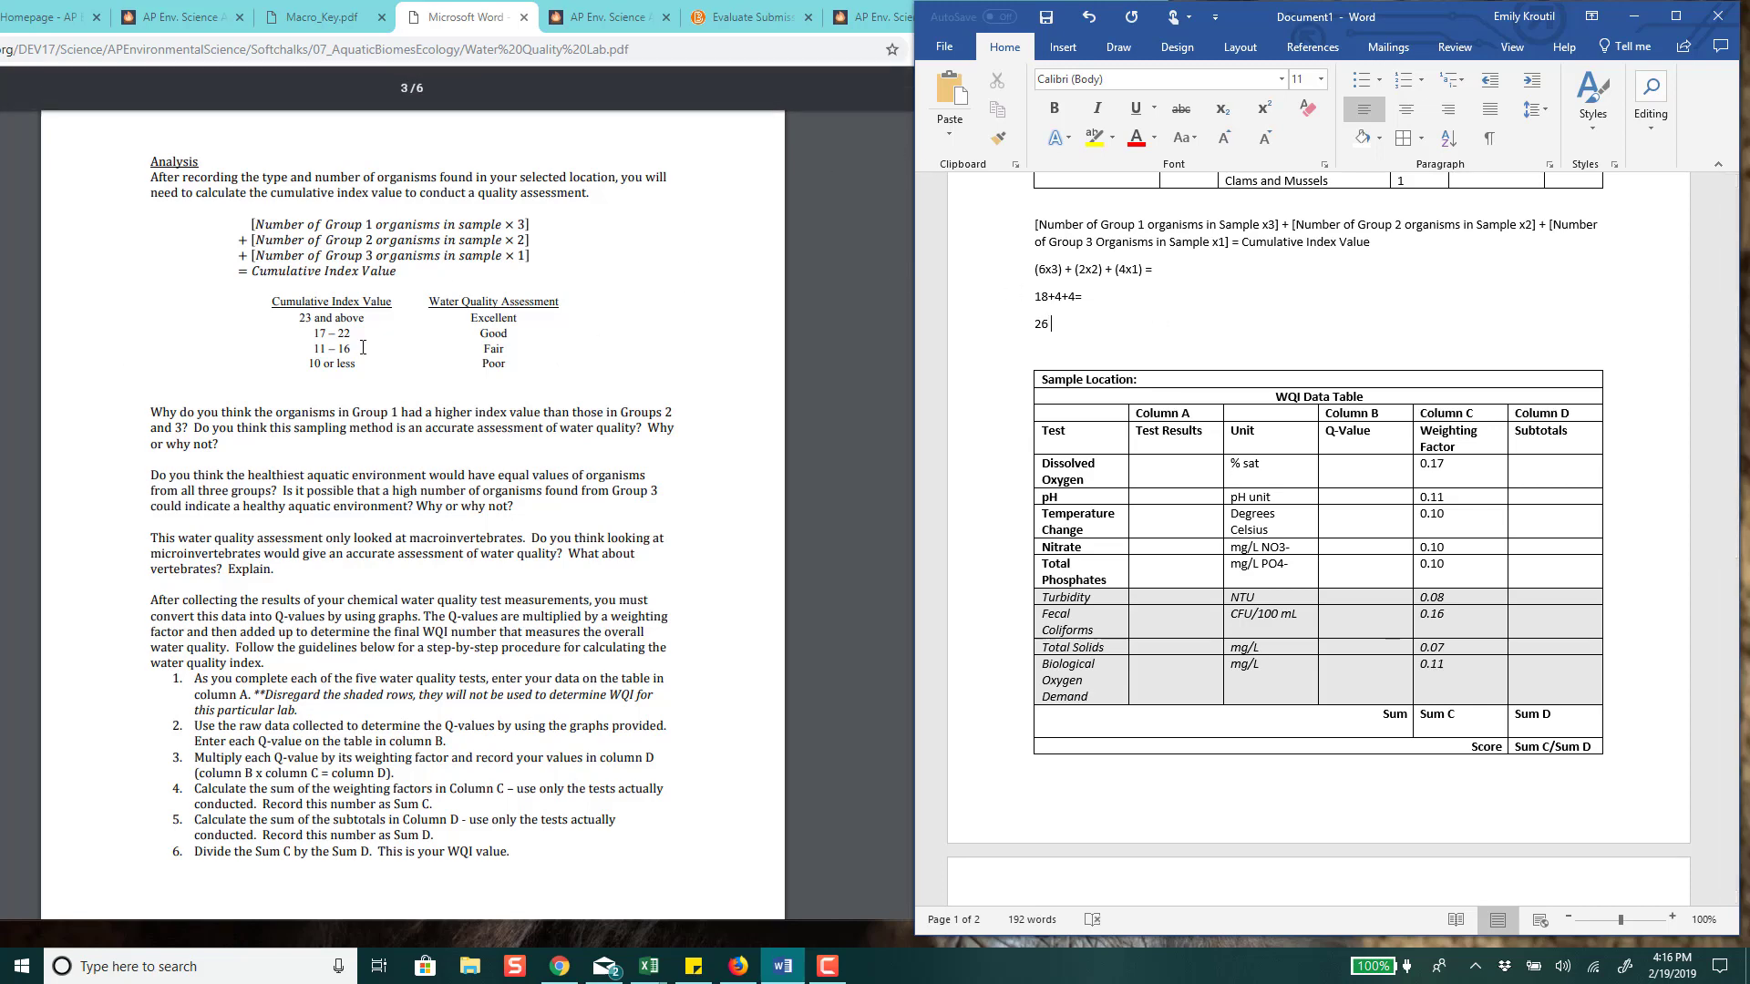
text(EXCELLENT)
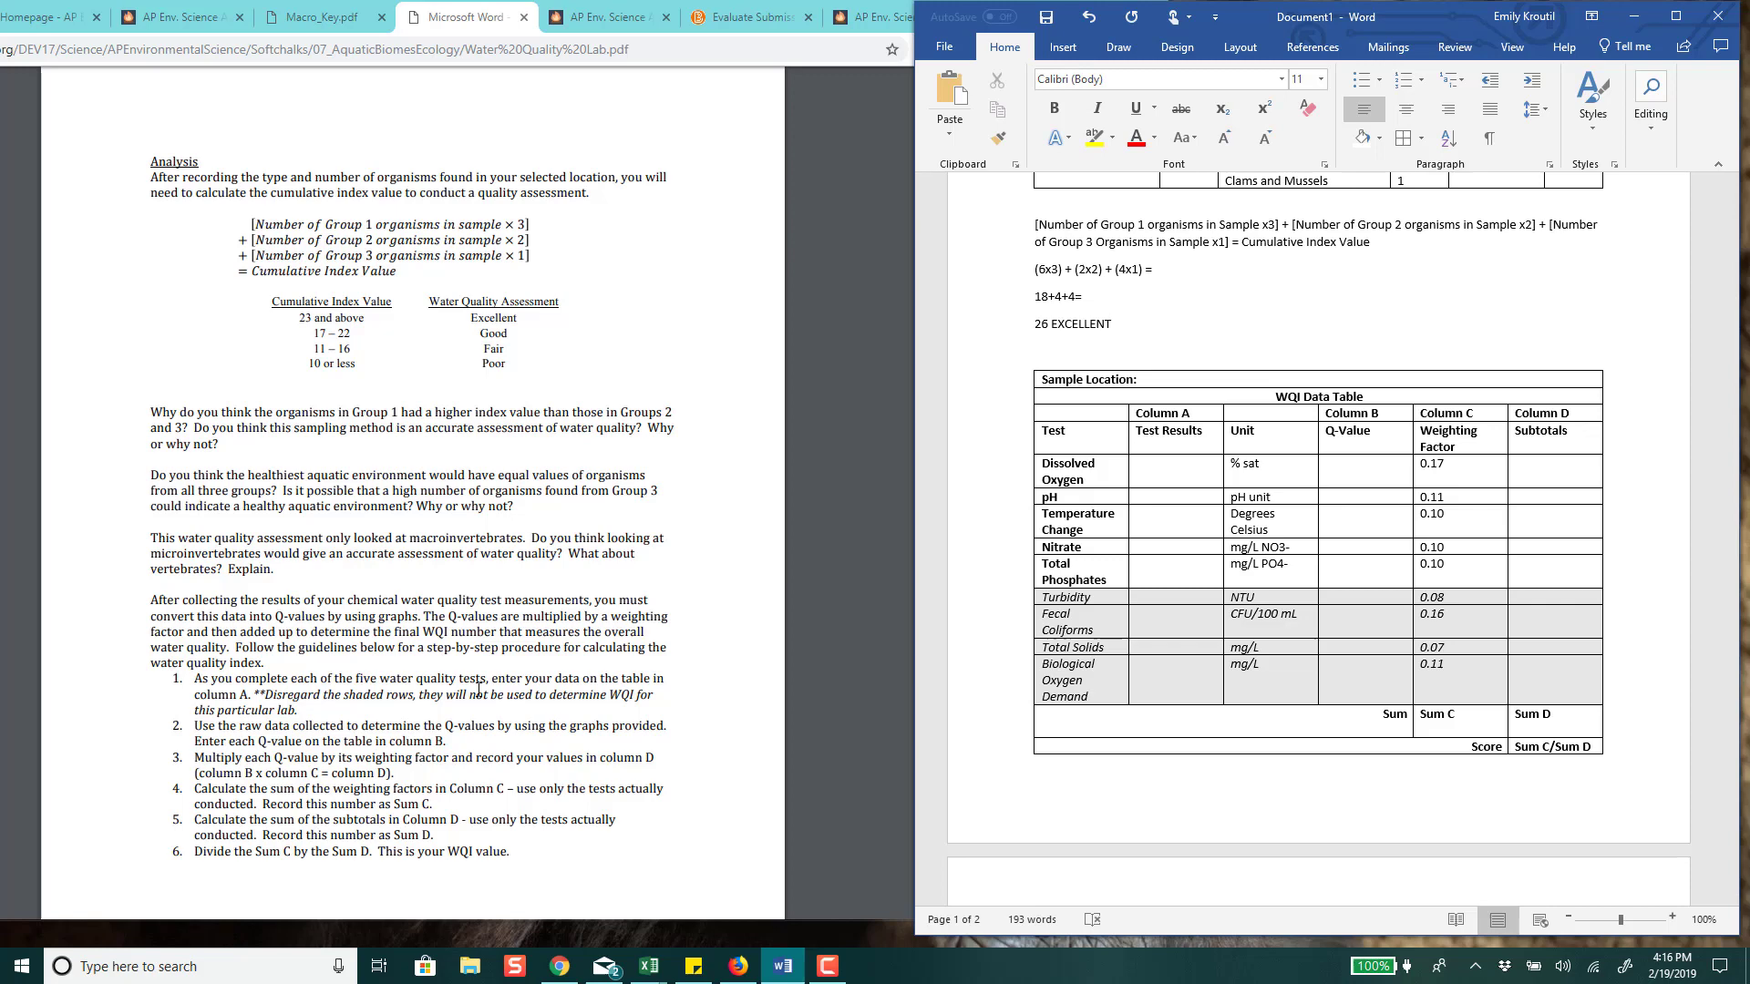
scroll(478, 690, down, 6)
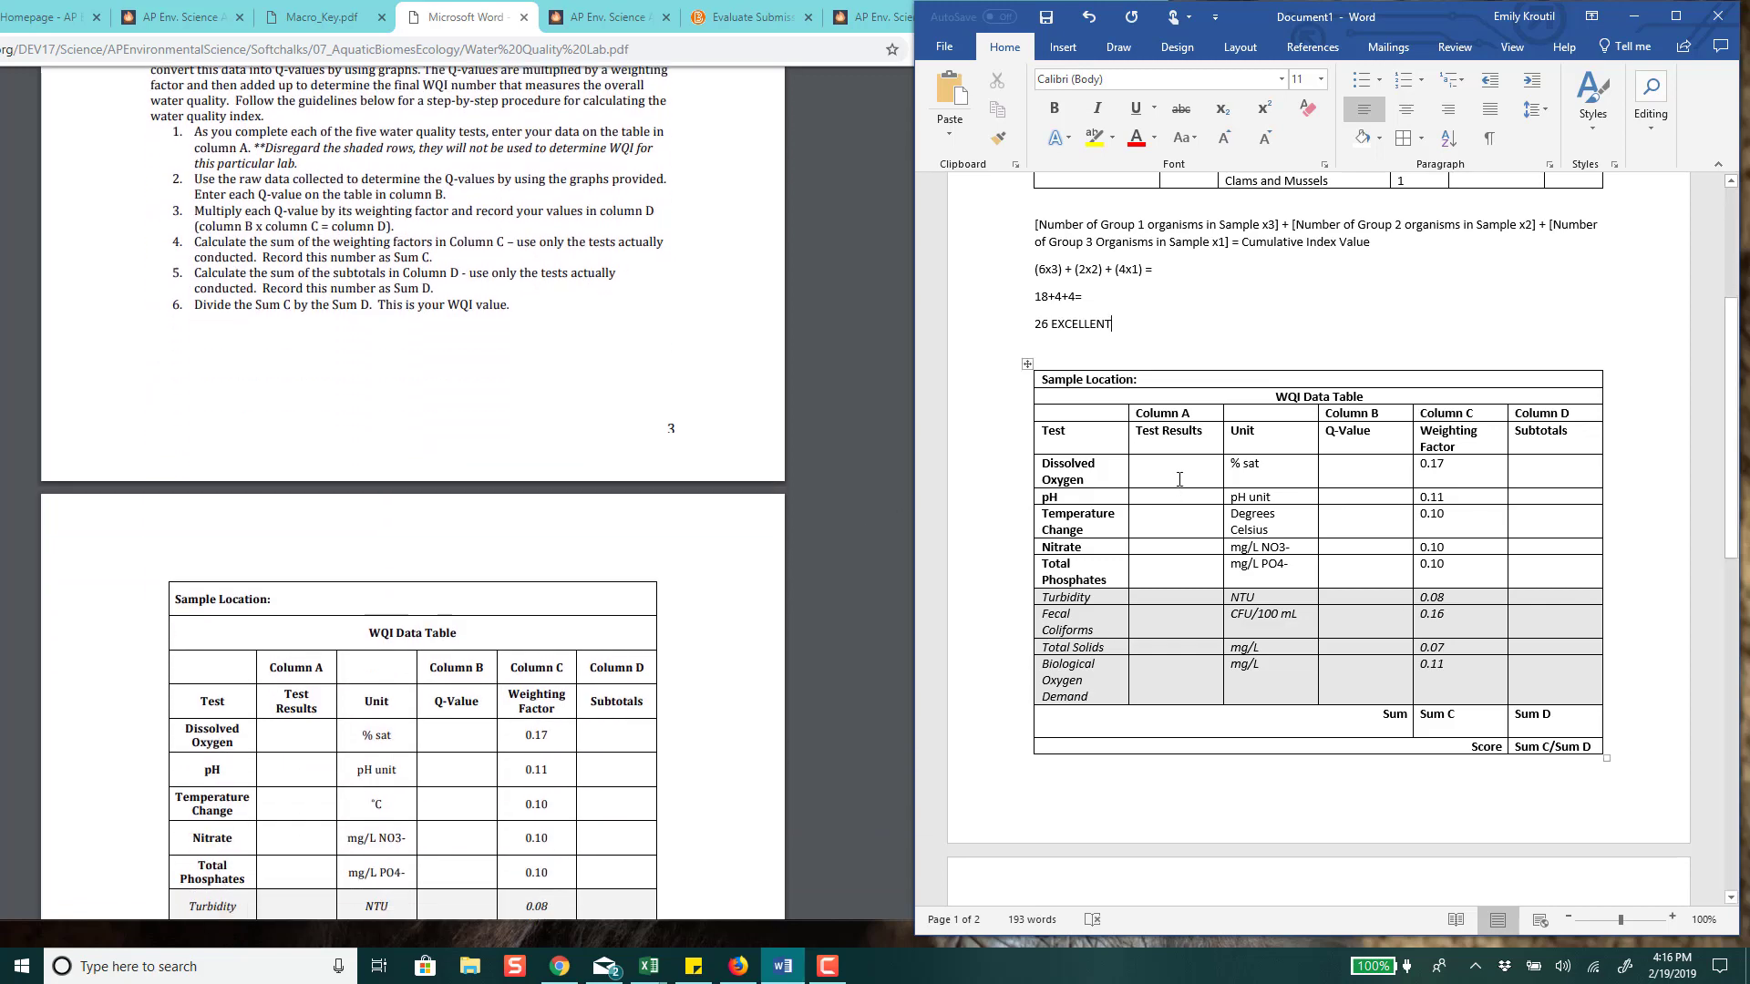
- Enter Test Results 10, 7.25, 2, 25 and 5 for dissolved oxygen, pH, temperature, nitrate, phosphates
click(1176, 477)
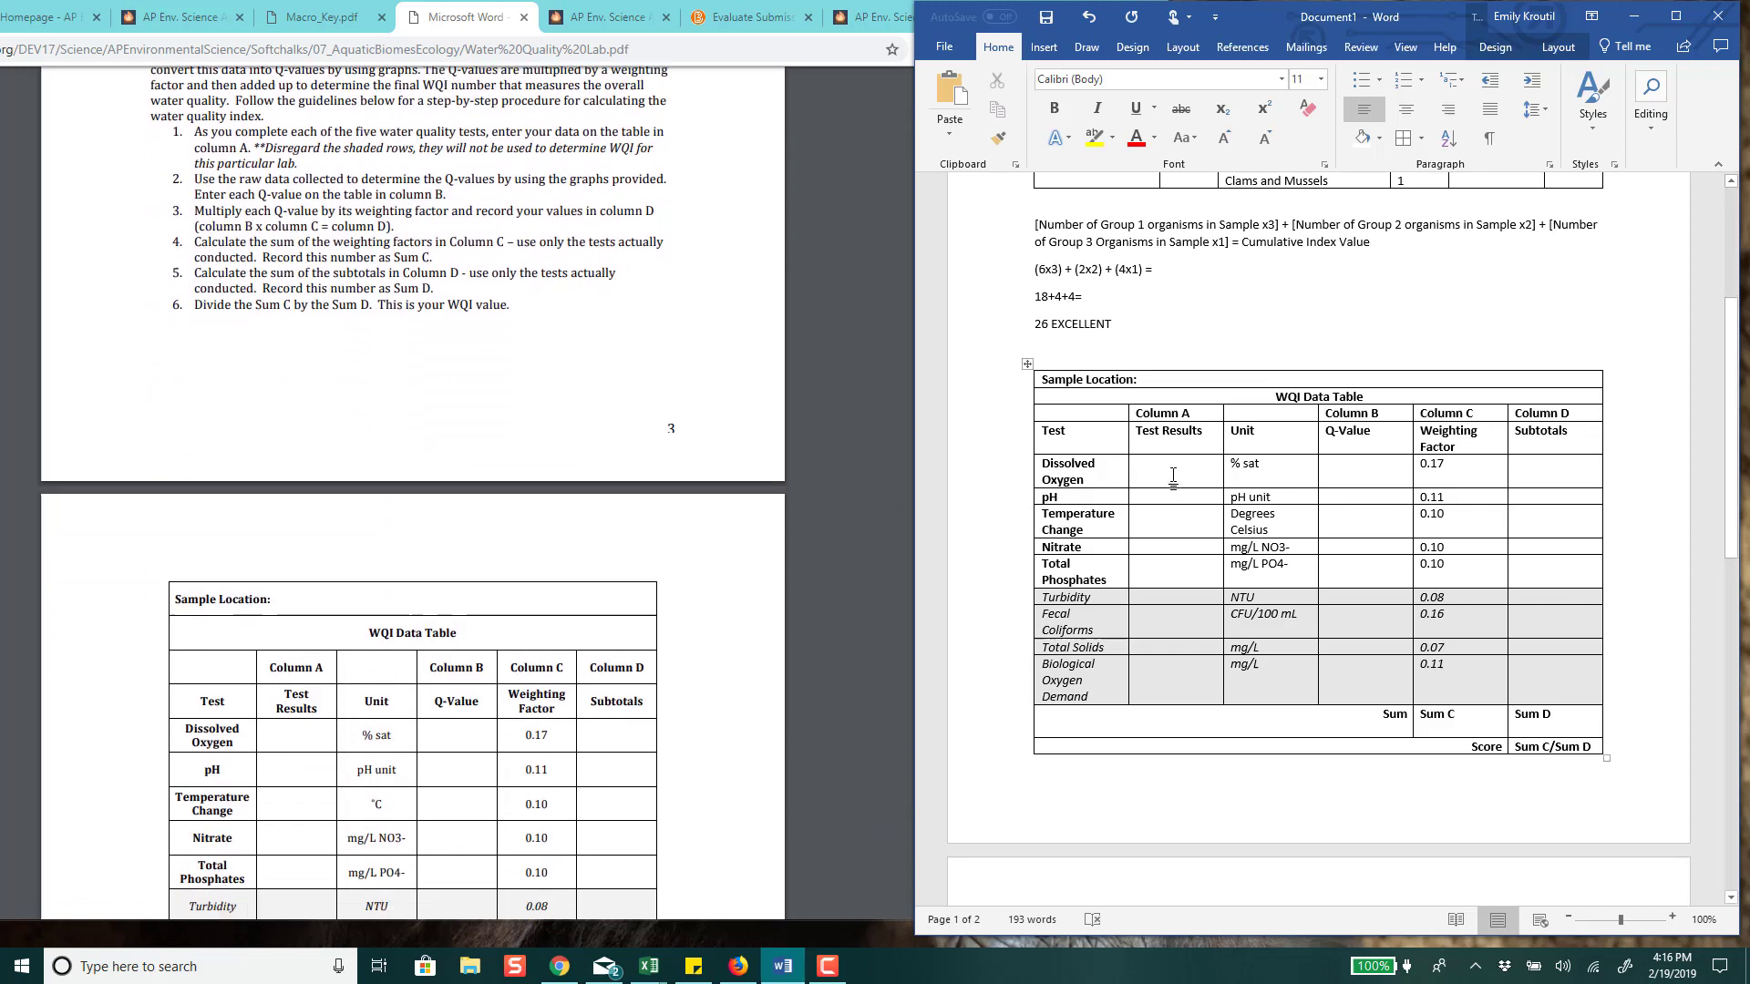
text(10)
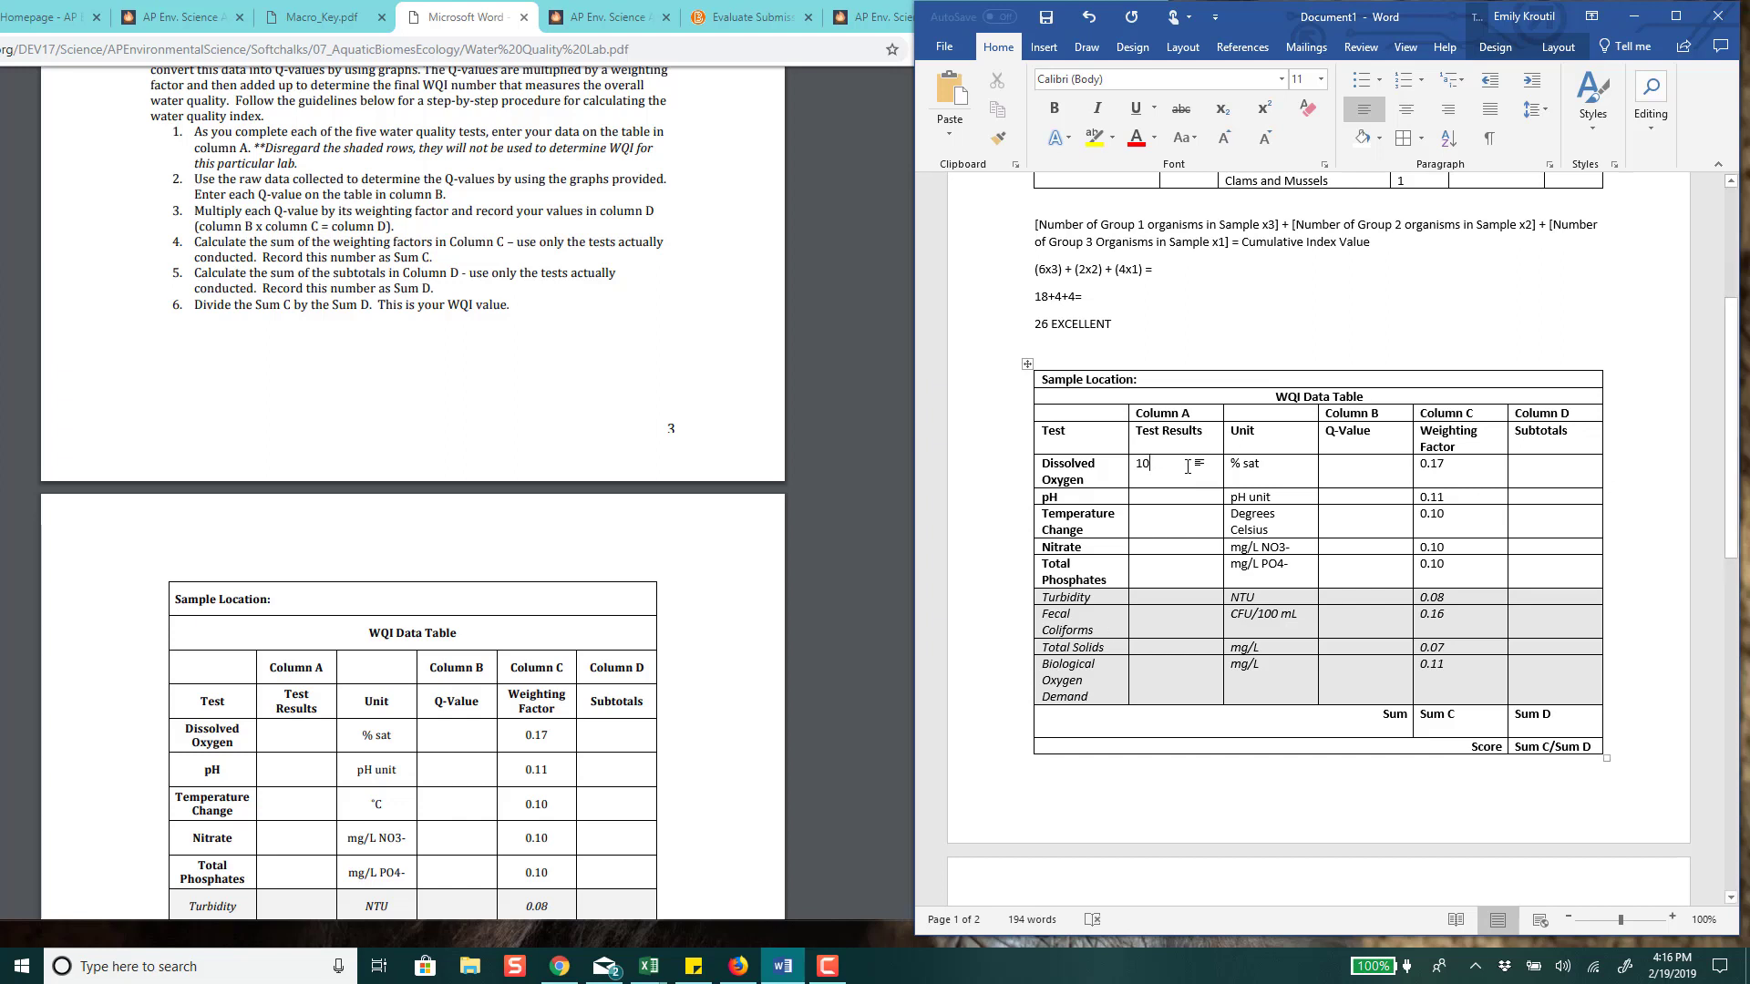
click(1179, 497)
text(7.25)
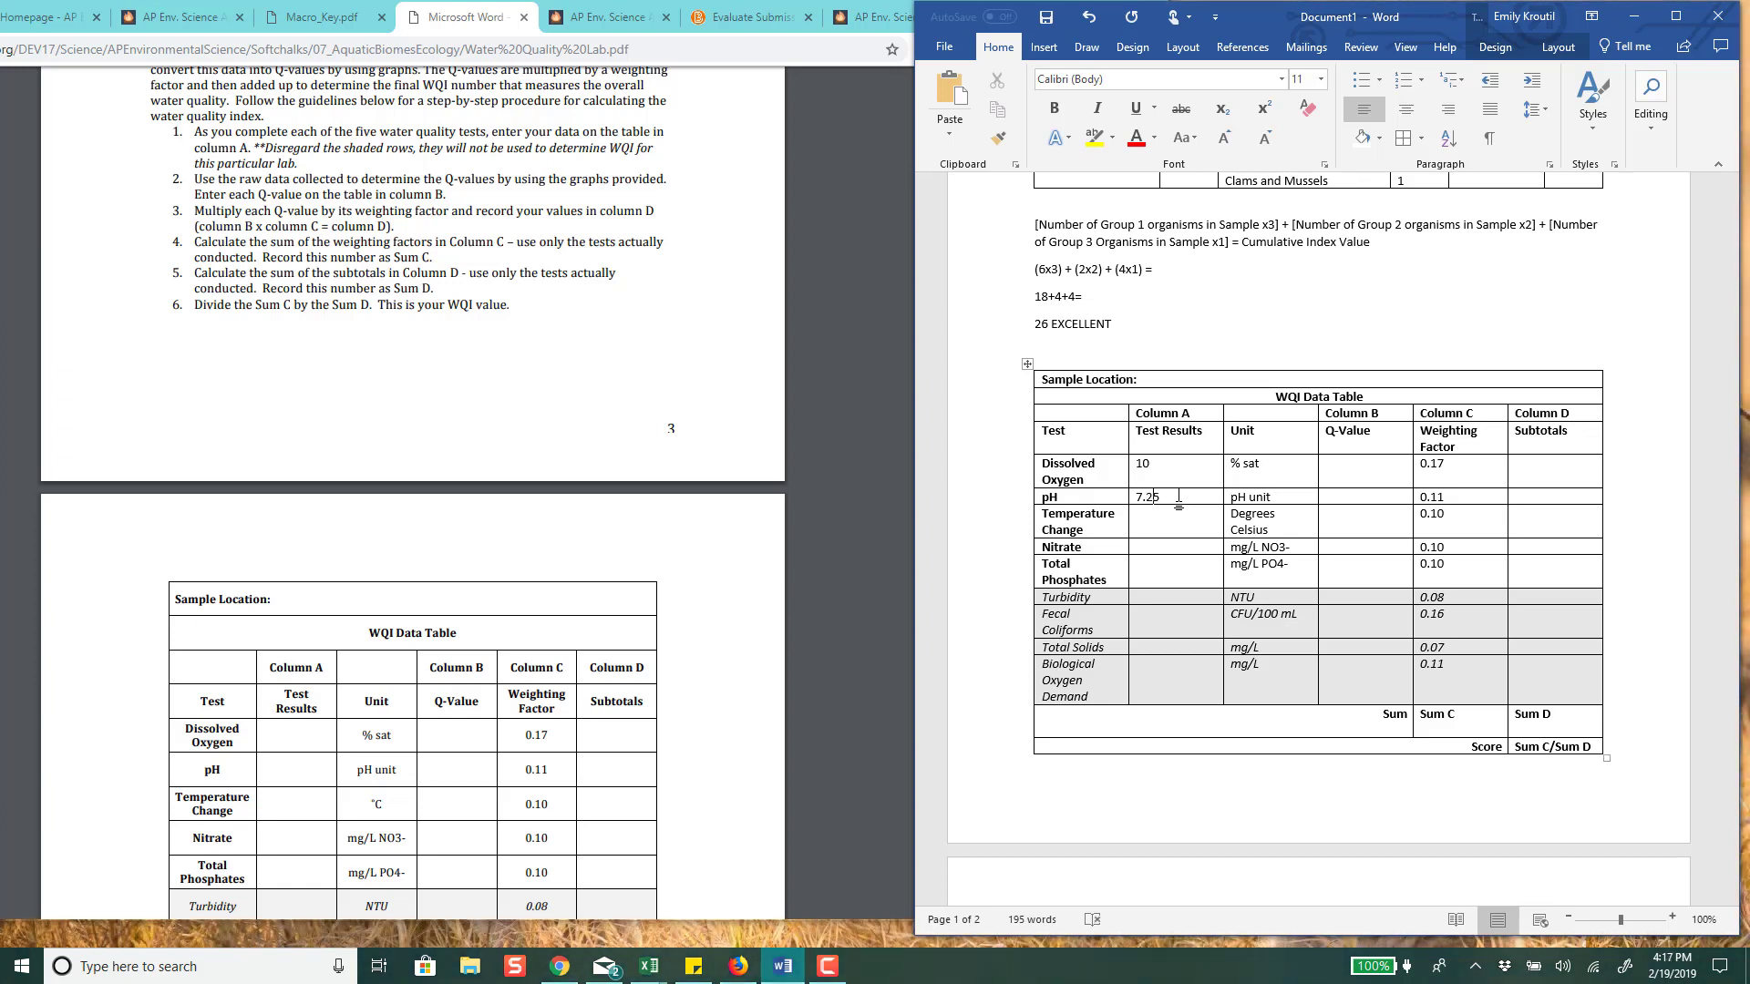
text(2)
key(Down)
text(25)
key(Down)
text(5)
click(1338, 476)
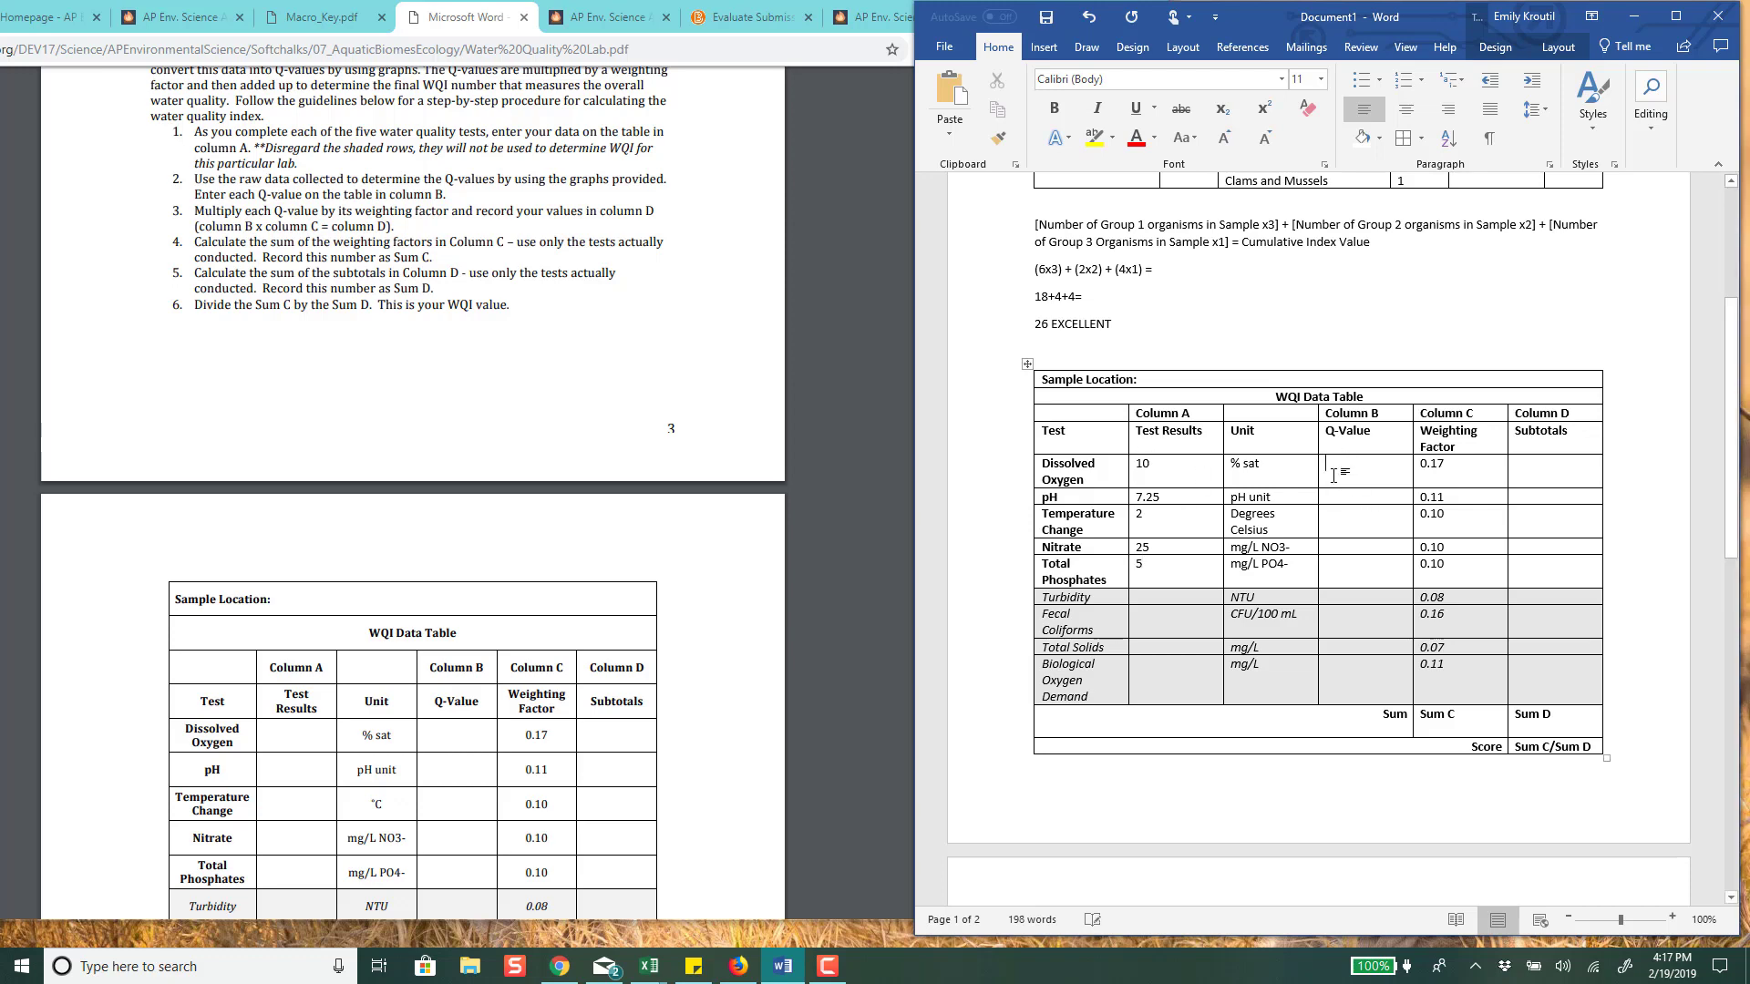
- Scroll the lab PDF to page 3's six-step procedure for calculating the WQI value
scroll(619, 402, up, 3)
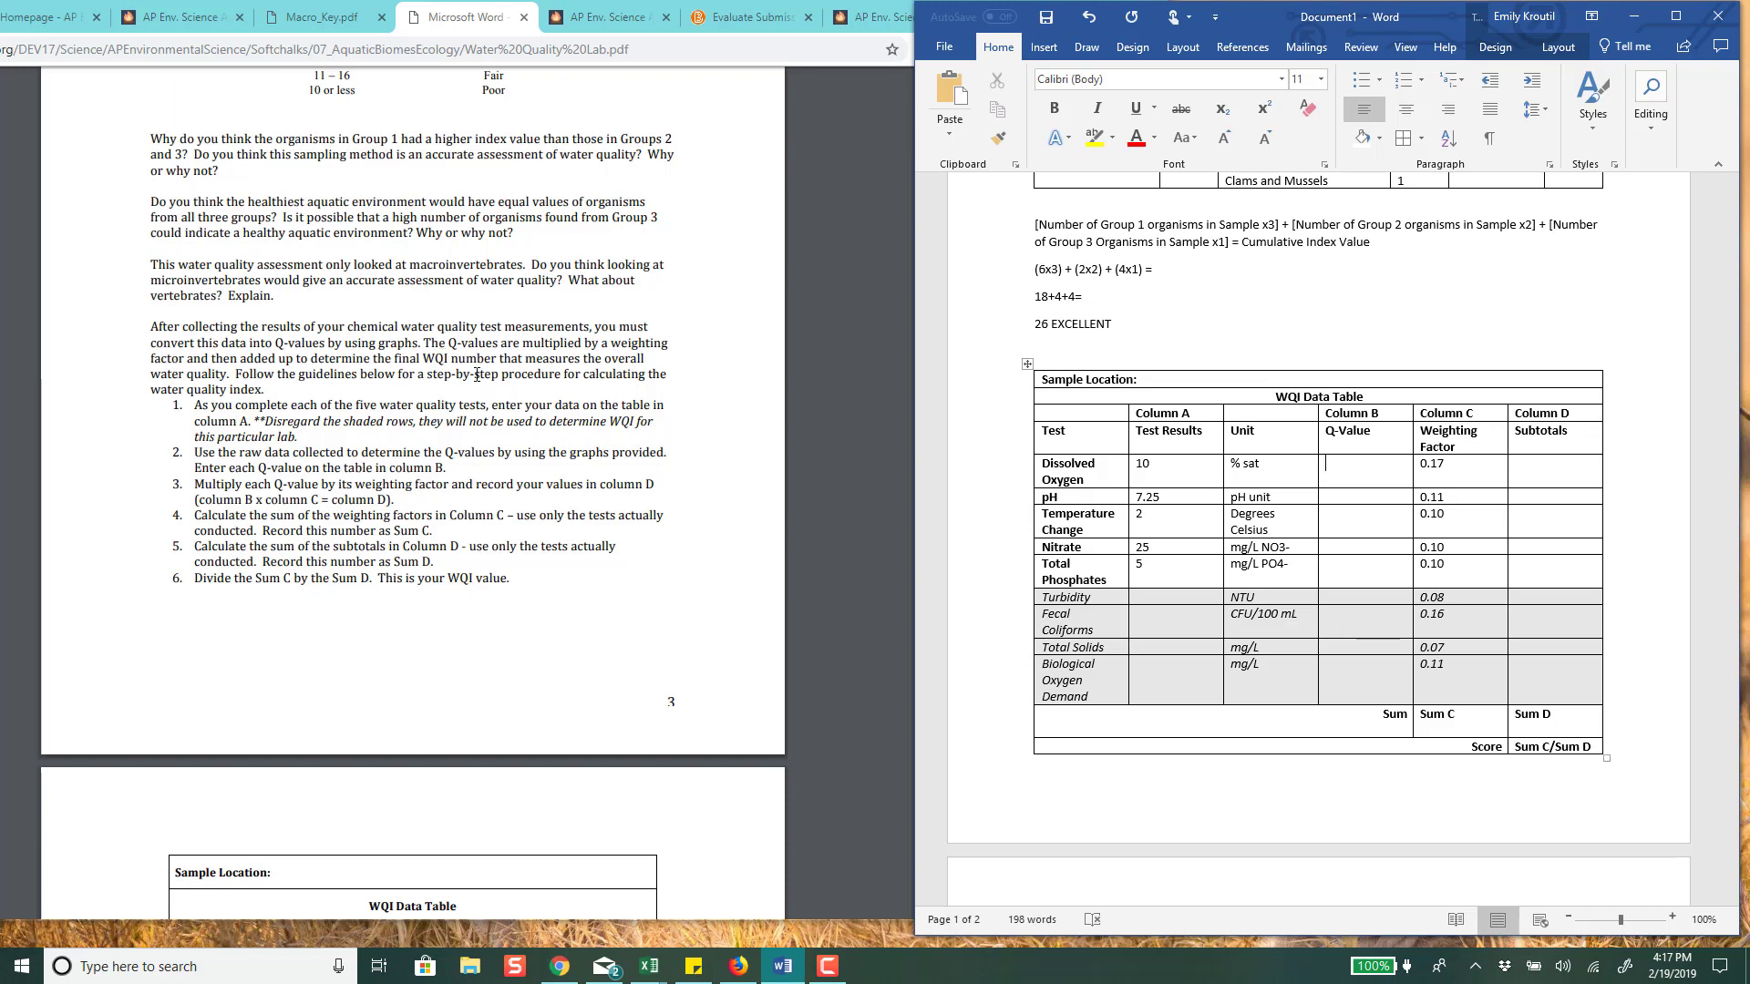
scroll(476, 374, down, 1)
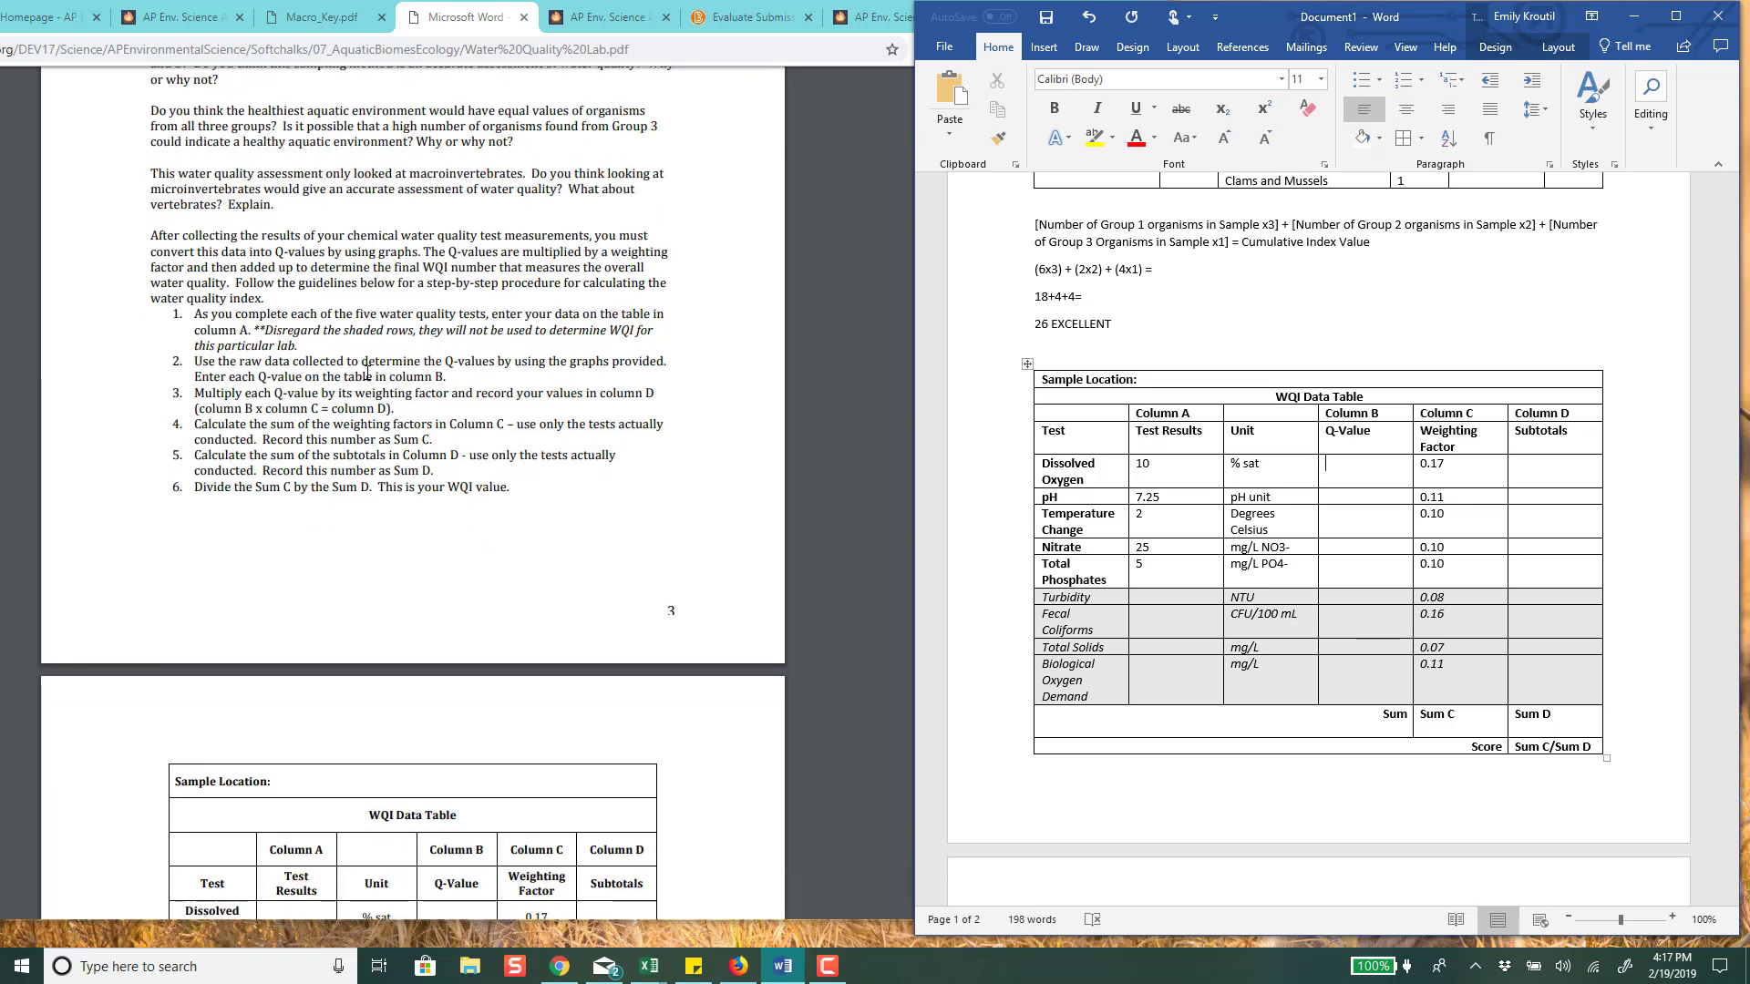
scroll(591, 455, down, 10)
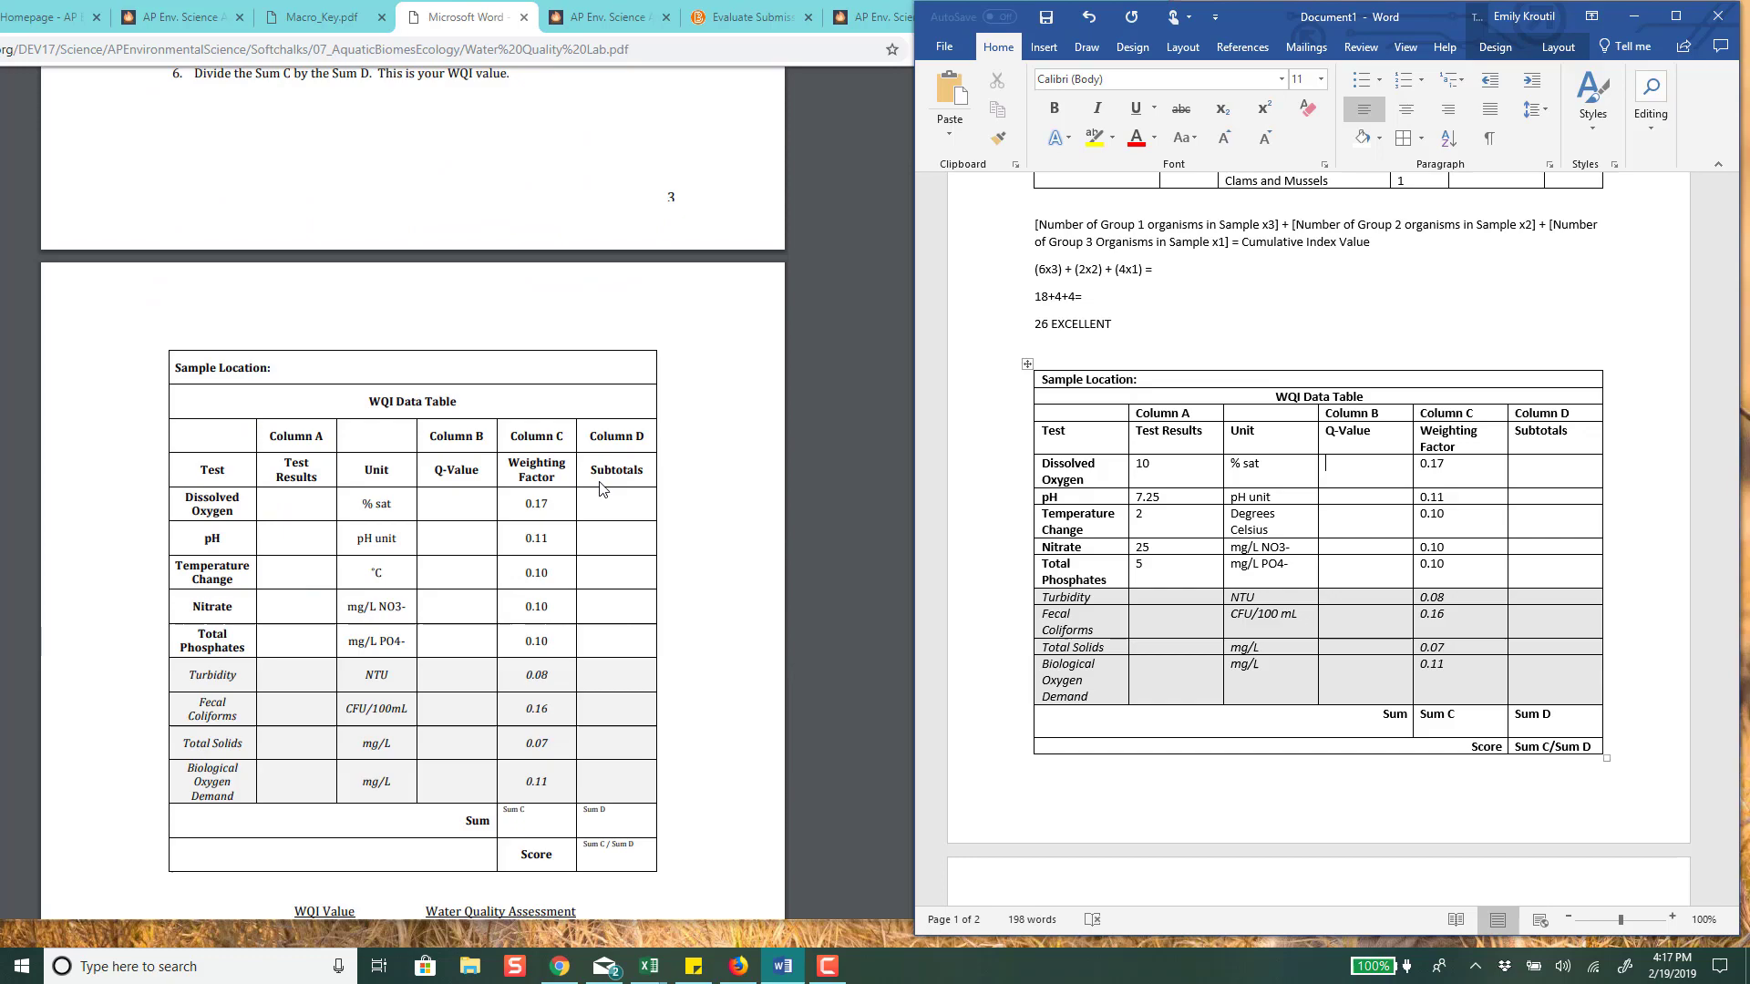
scroll(594, 528, down, 8)
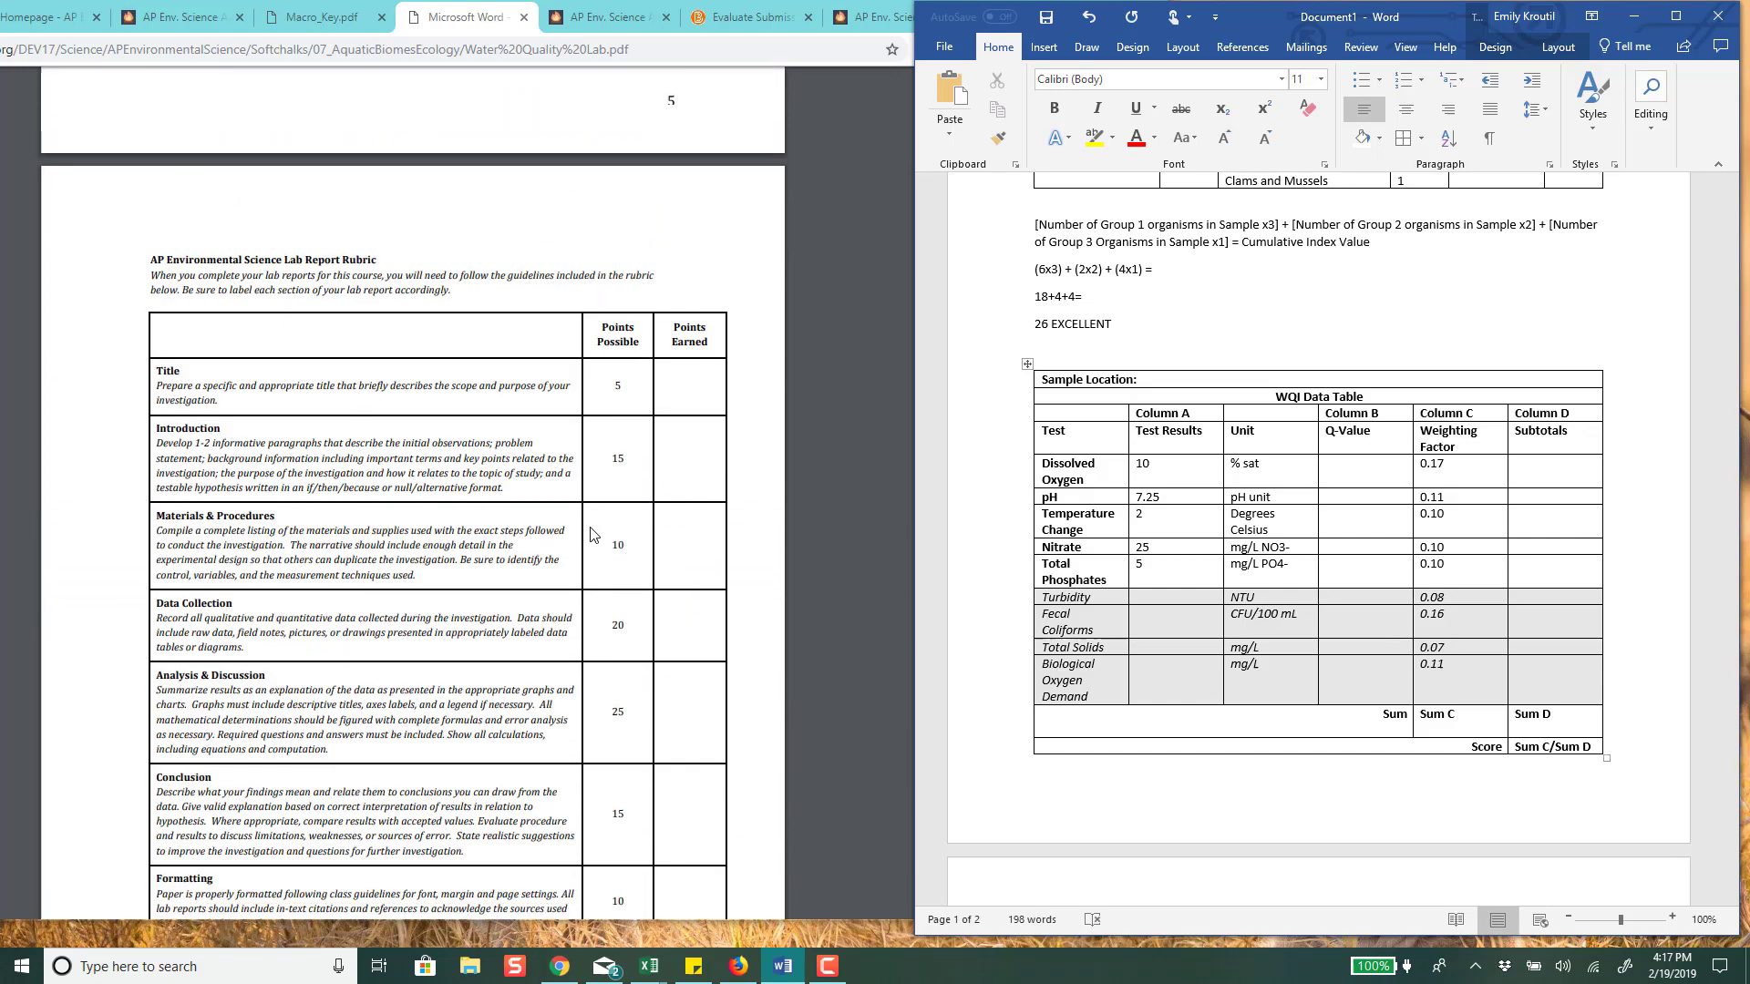
scroll(593, 515, up, 18)
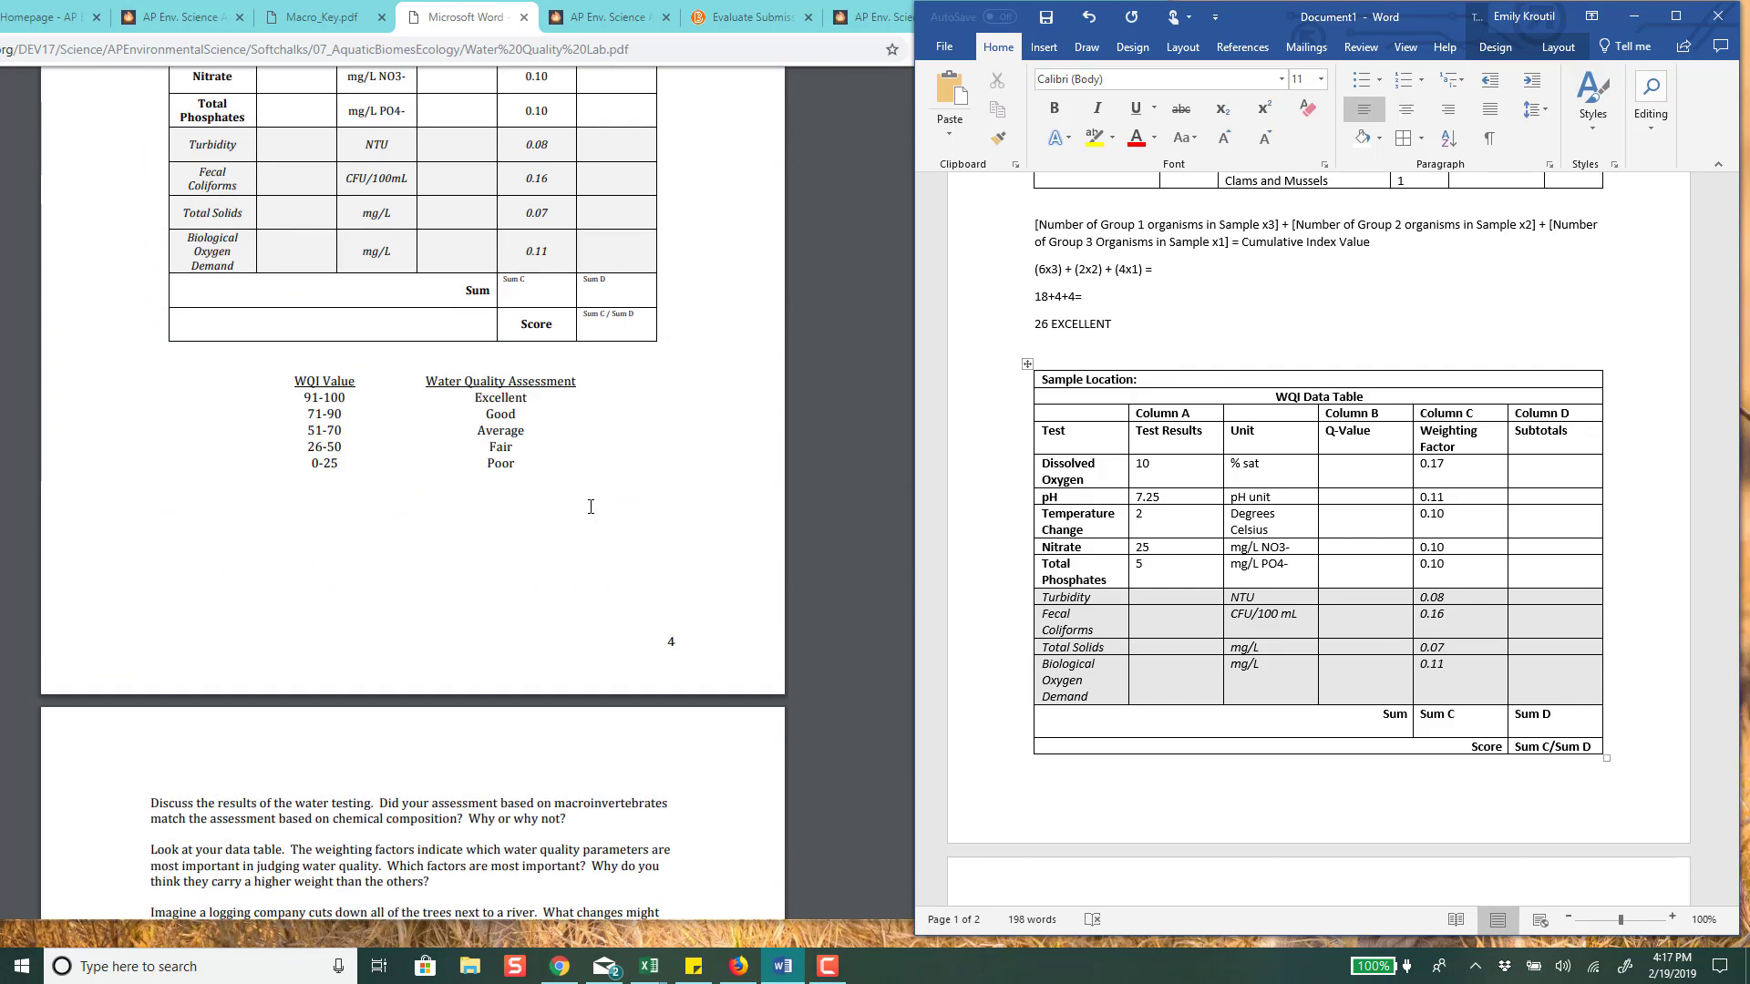
scroll(591, 506, up, 8)
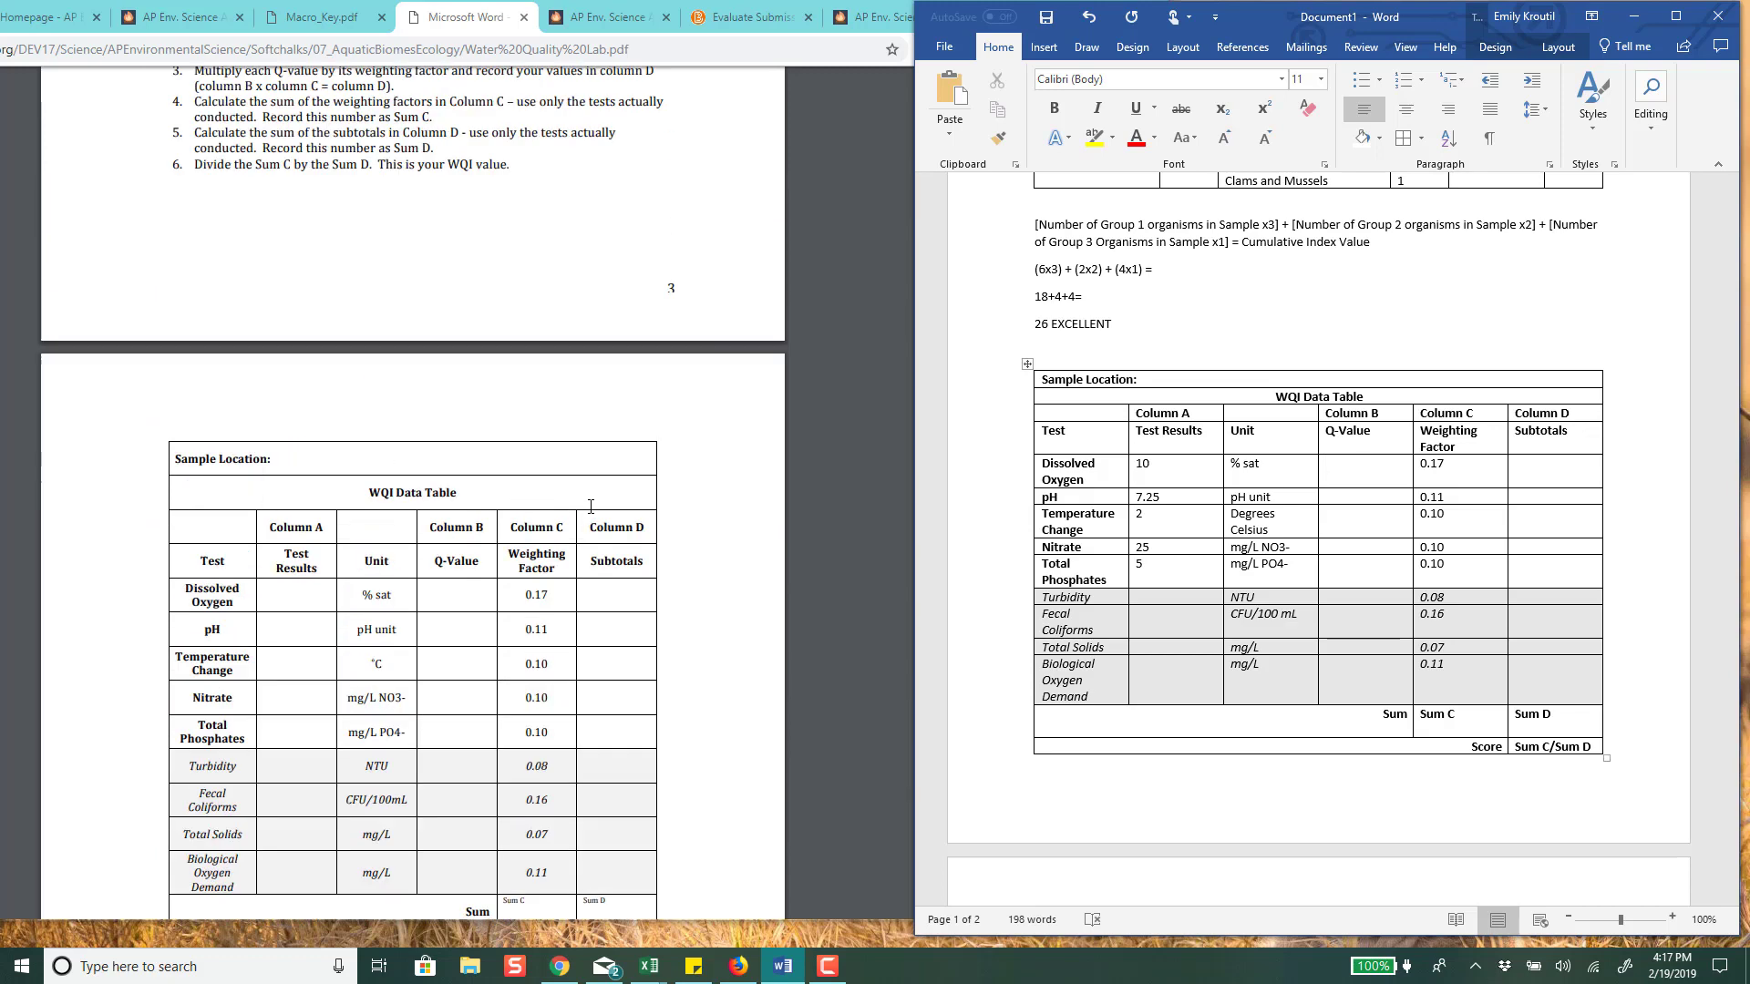
scroll(482, 446, up, 5)
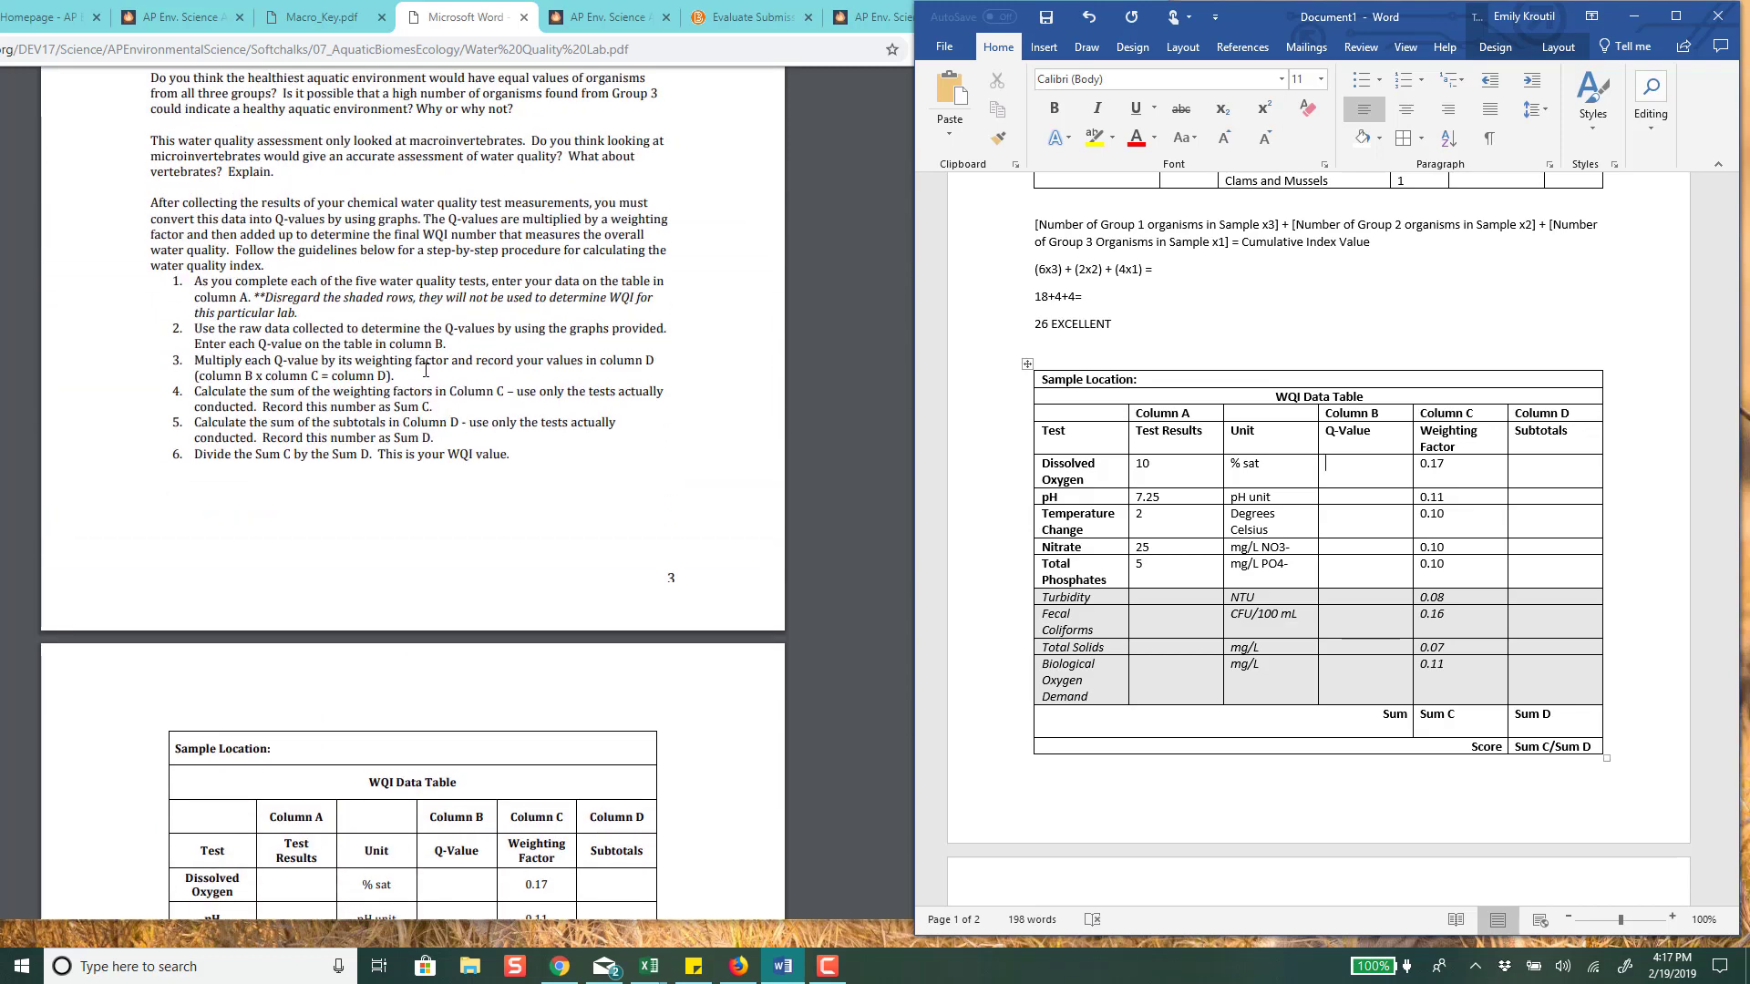
scroll(425, 370, down, 1)
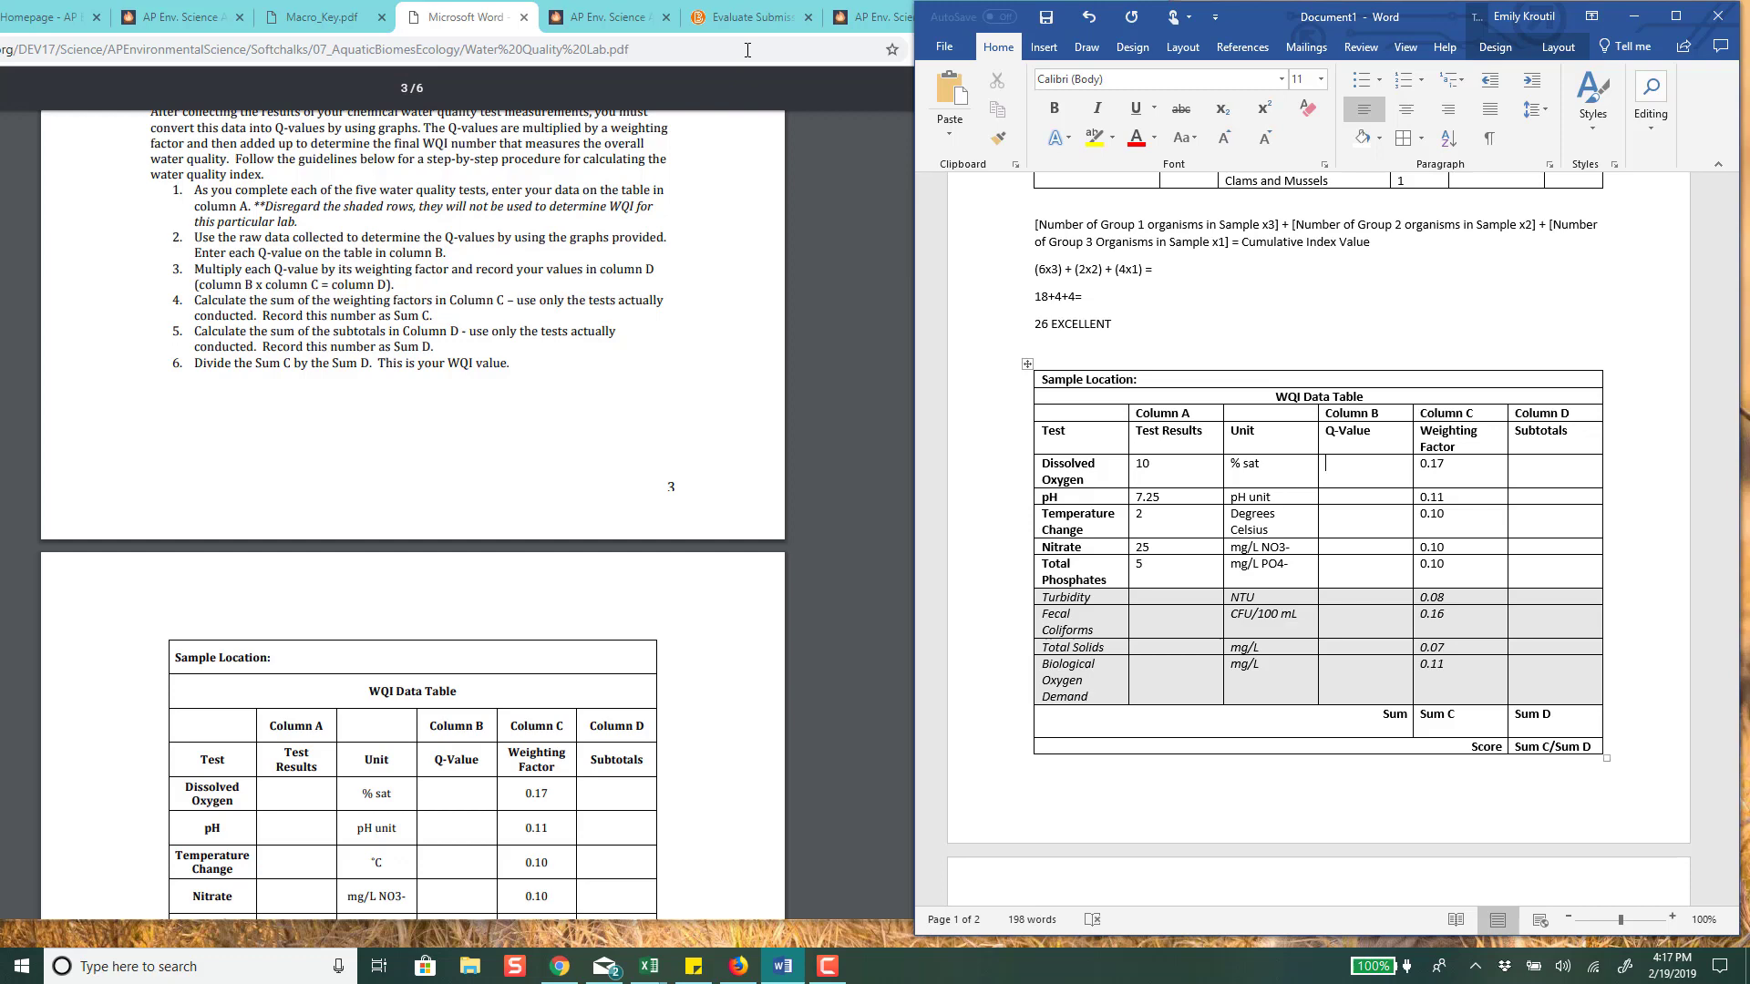
- Search 'water quality q values' in a new Chrome tab and open the Q-Values reference PDF
click(801, 104)
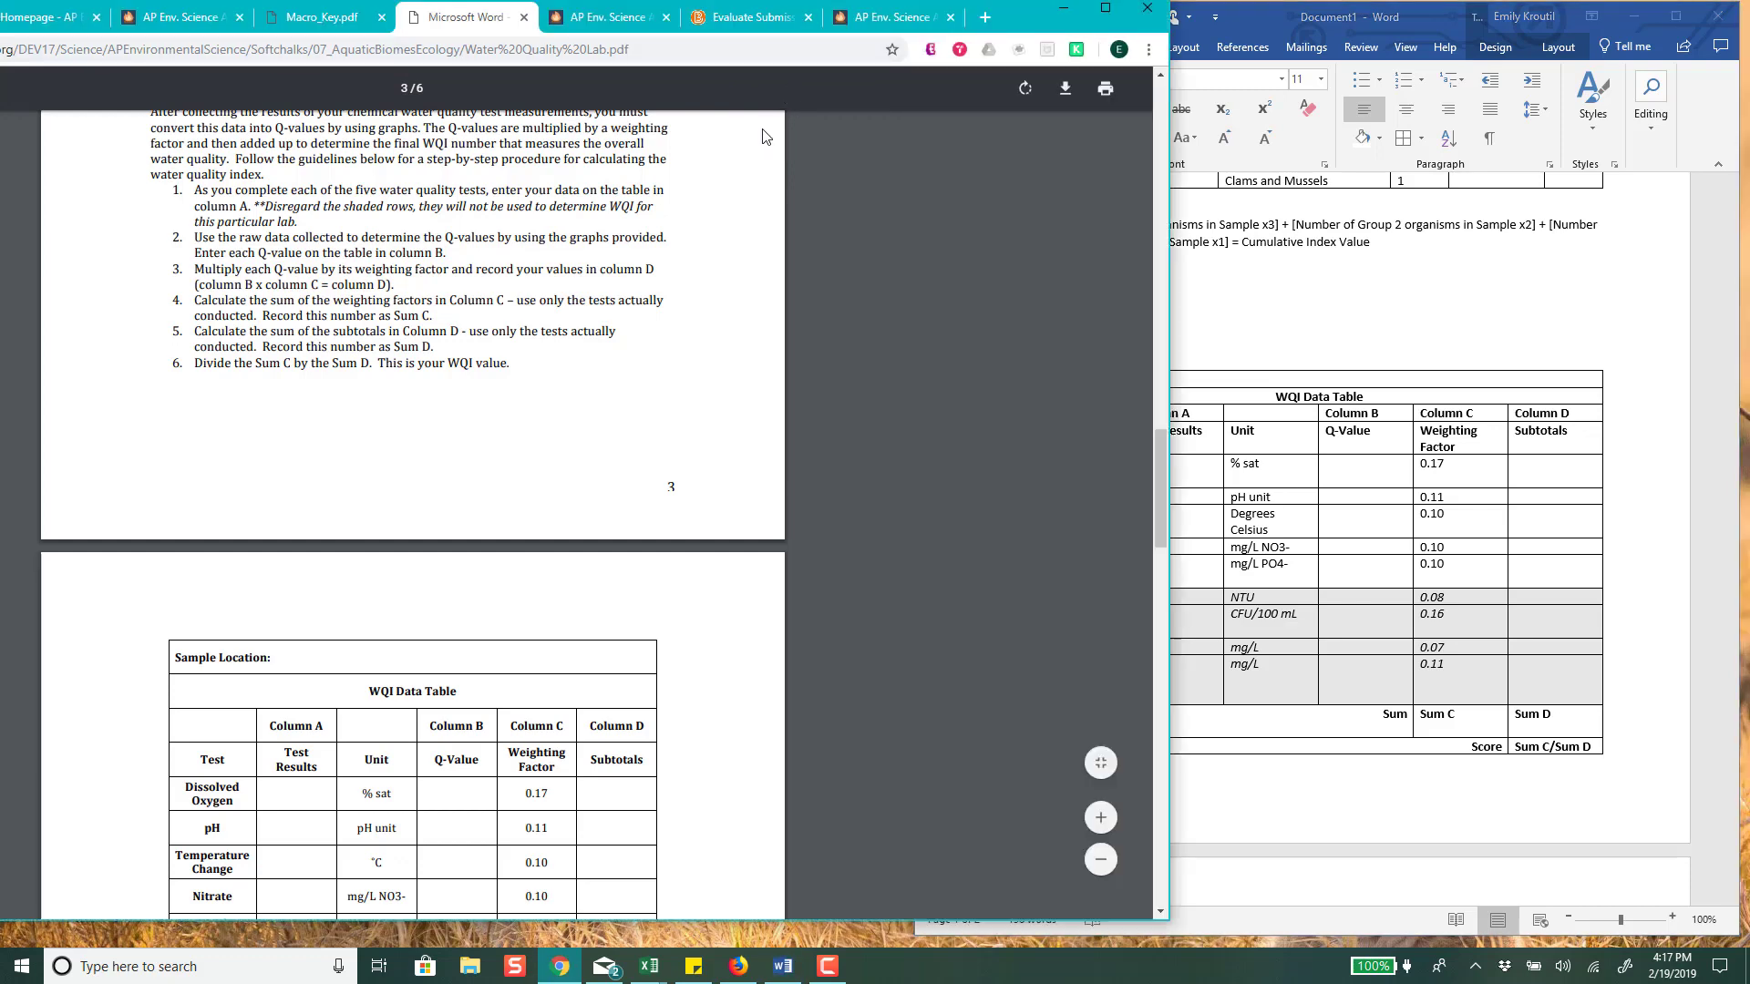
click(984, 19)
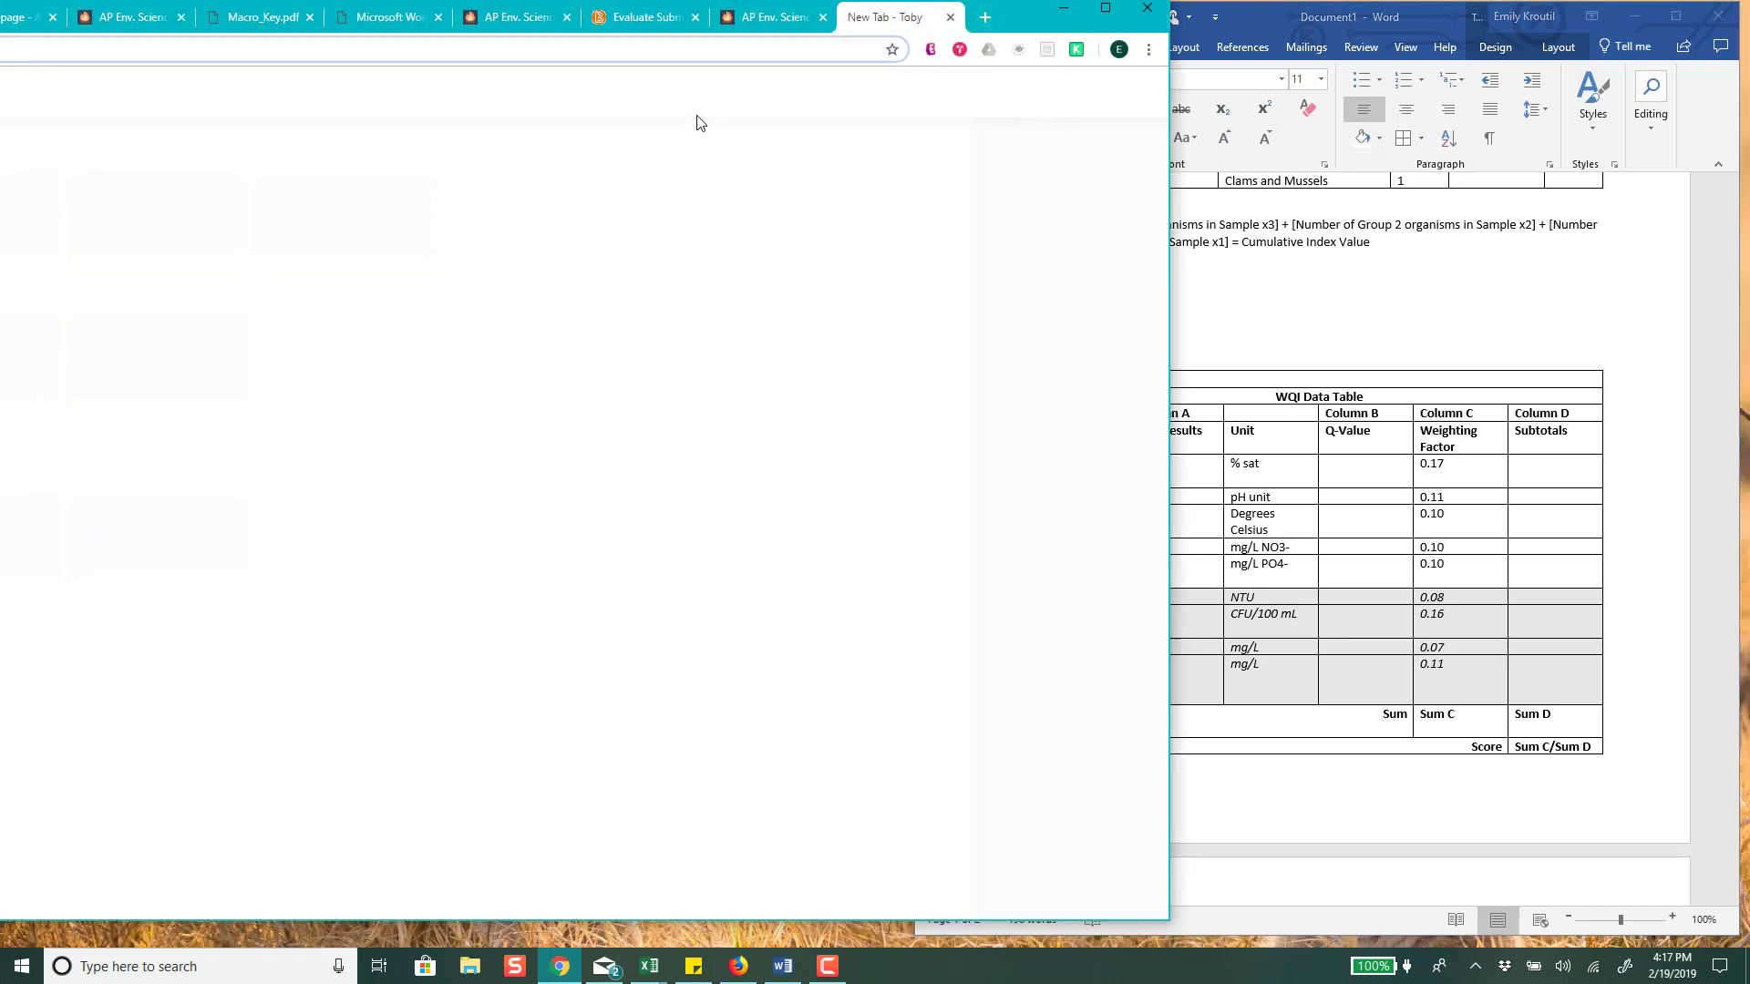
text(water)
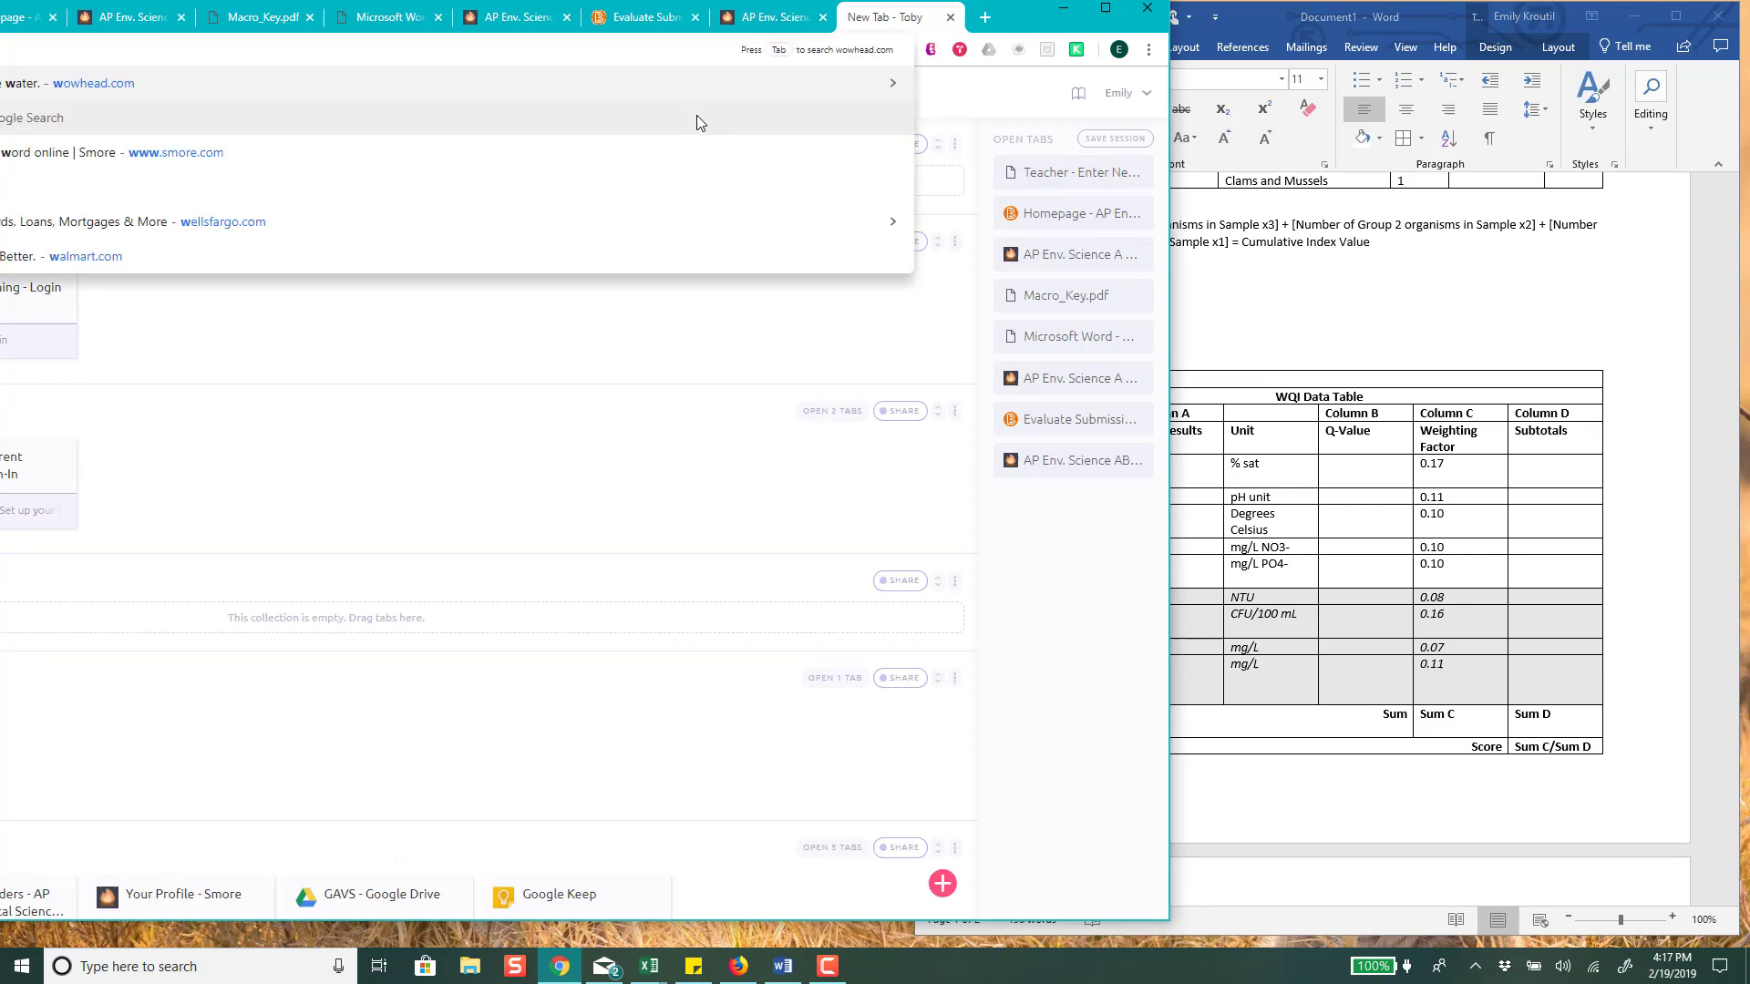
text( quality)
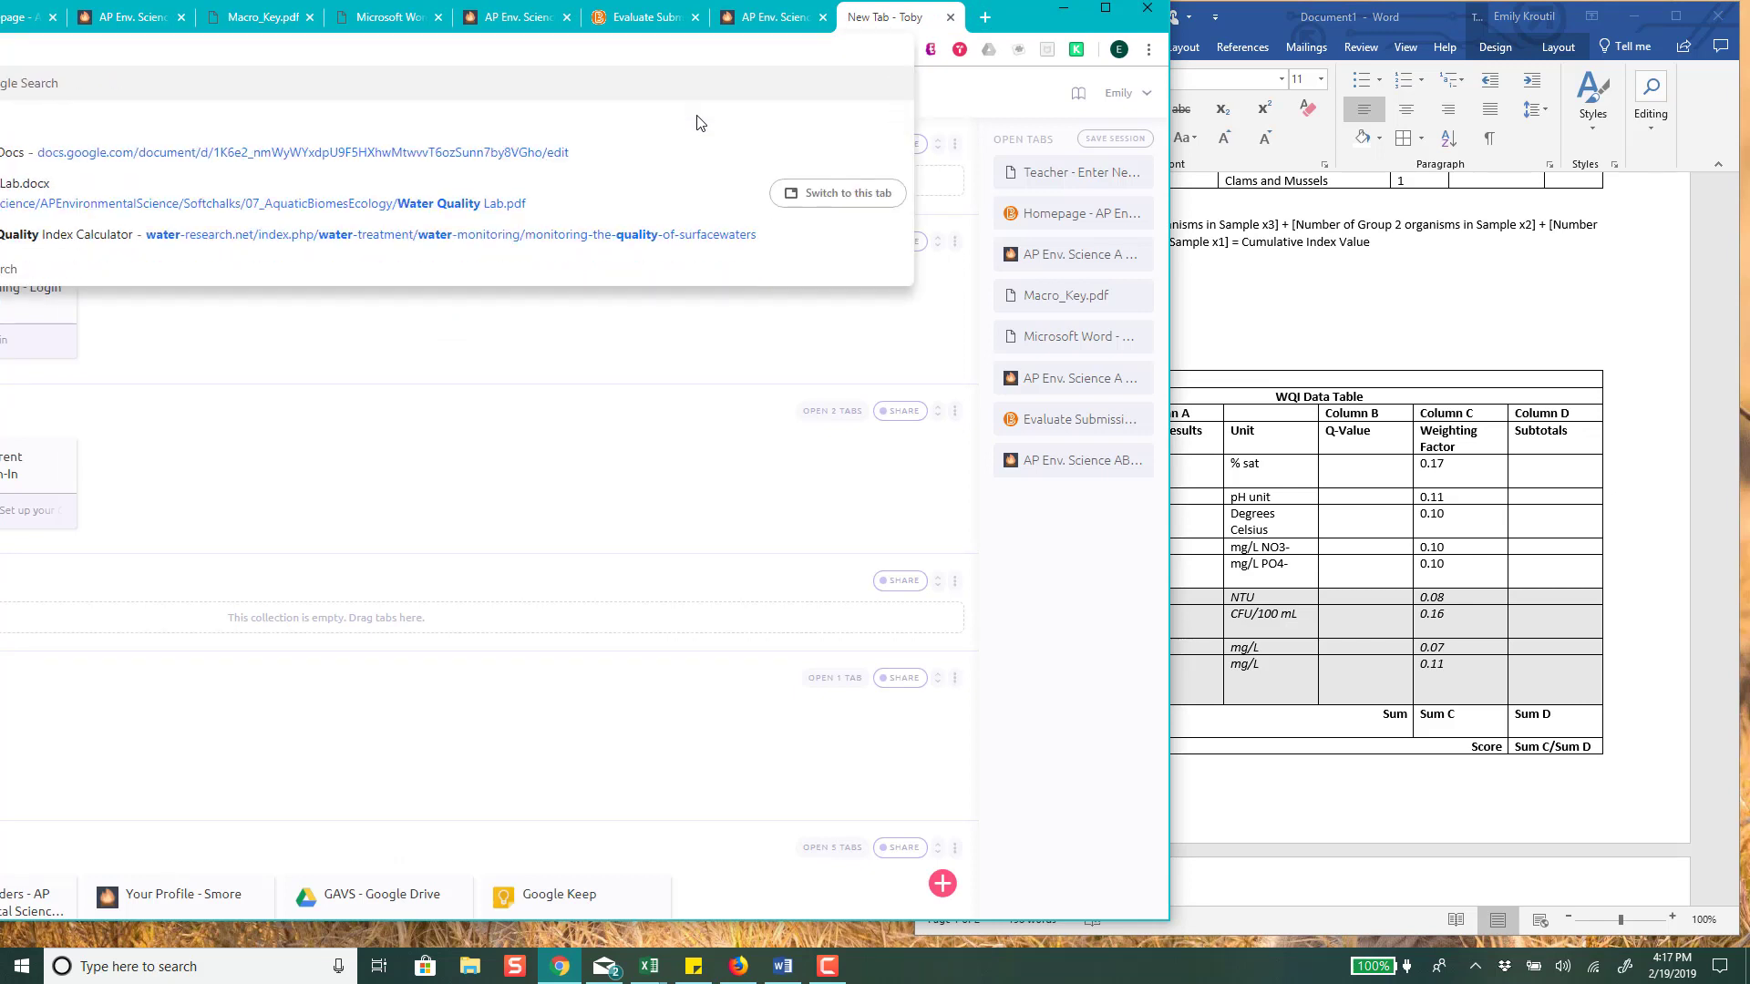
text( q values)
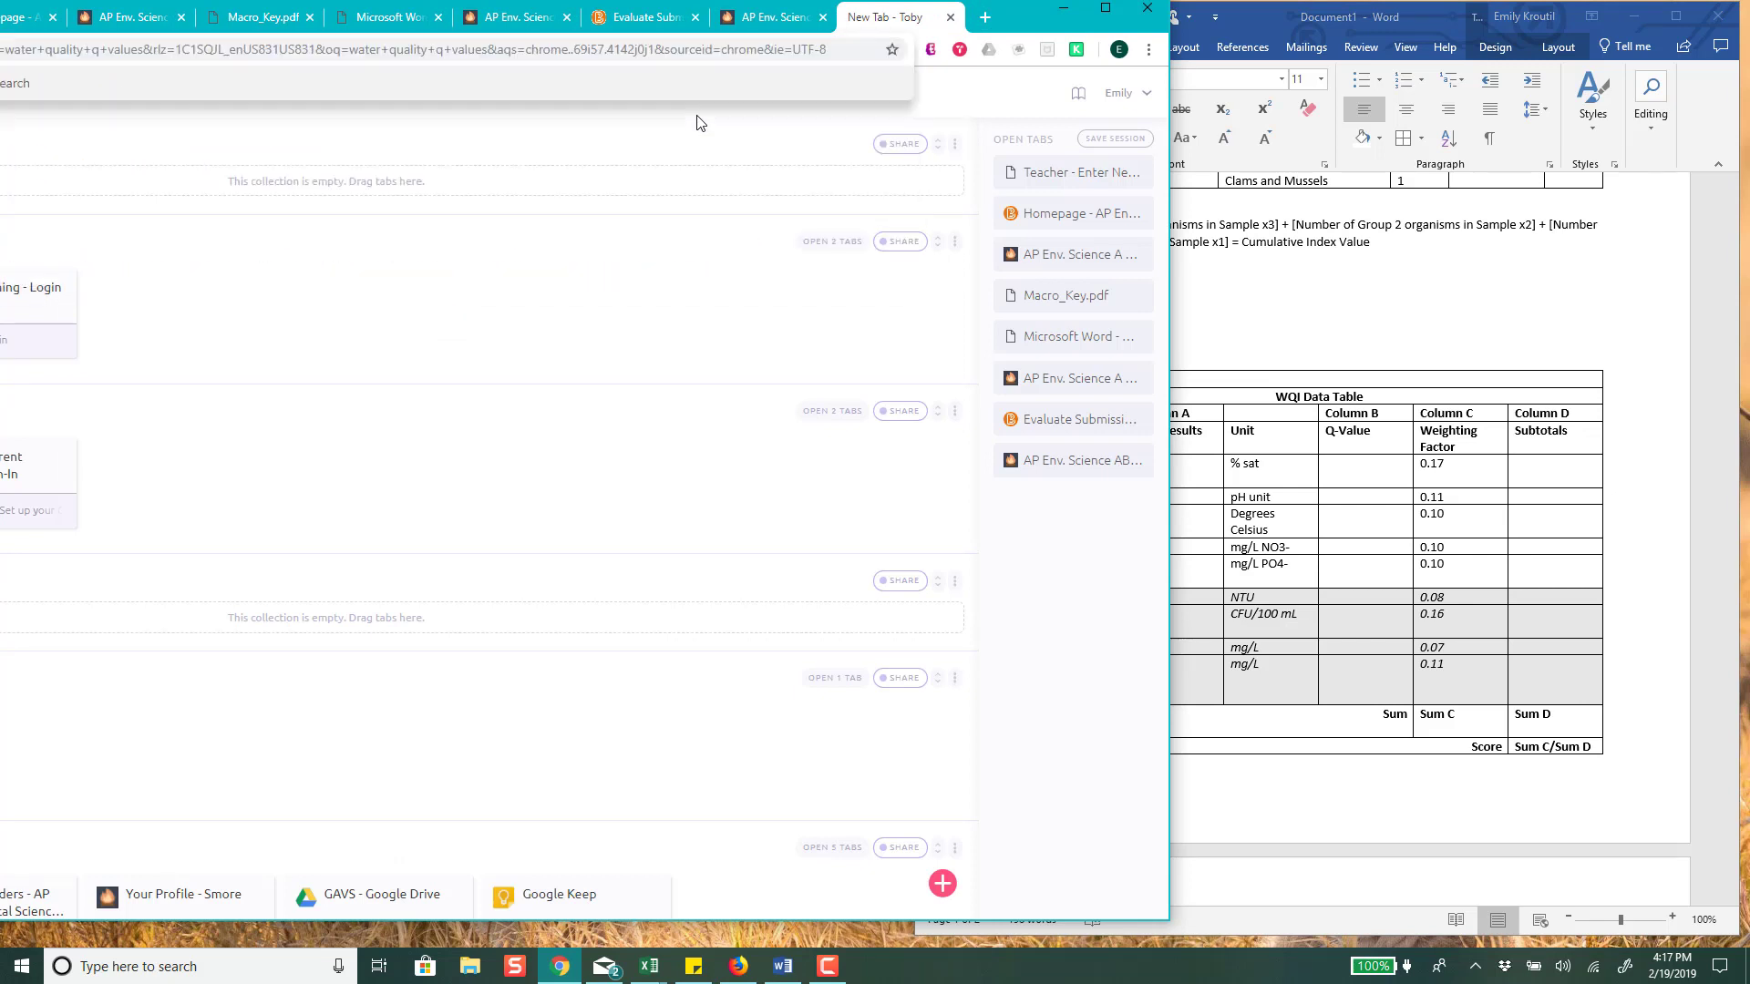
key(Return)
drag(1003, 16, 1318, 5)
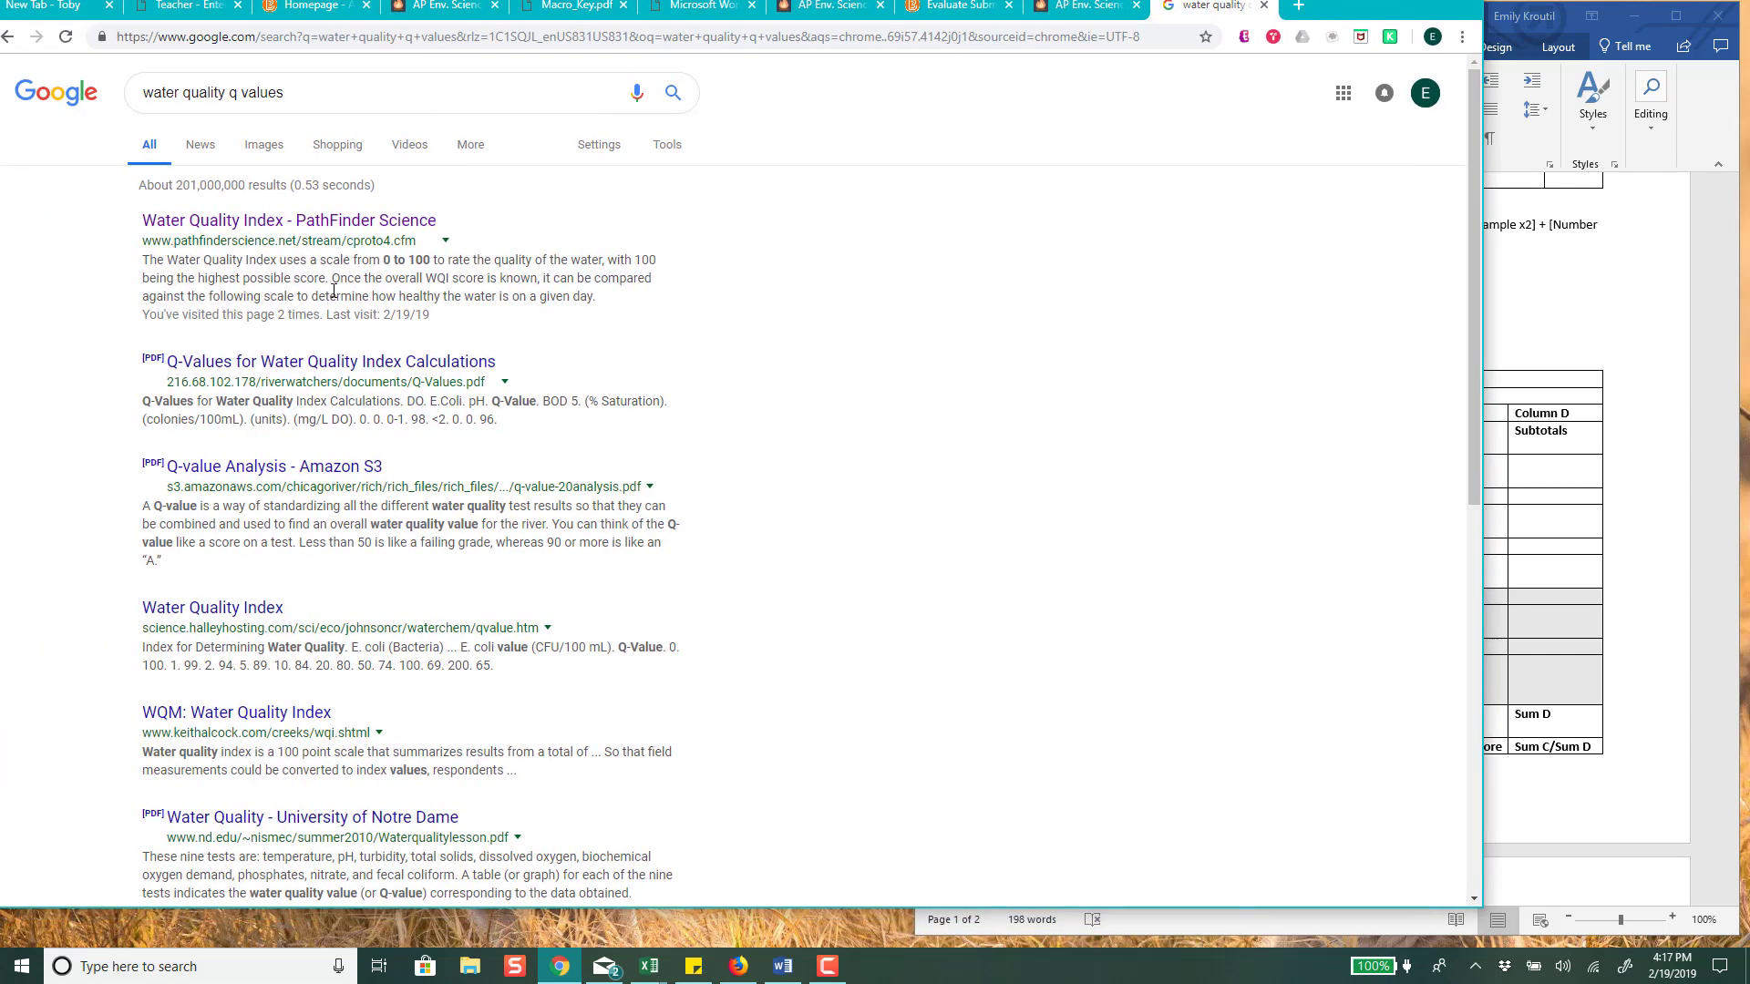
click(419, 363)
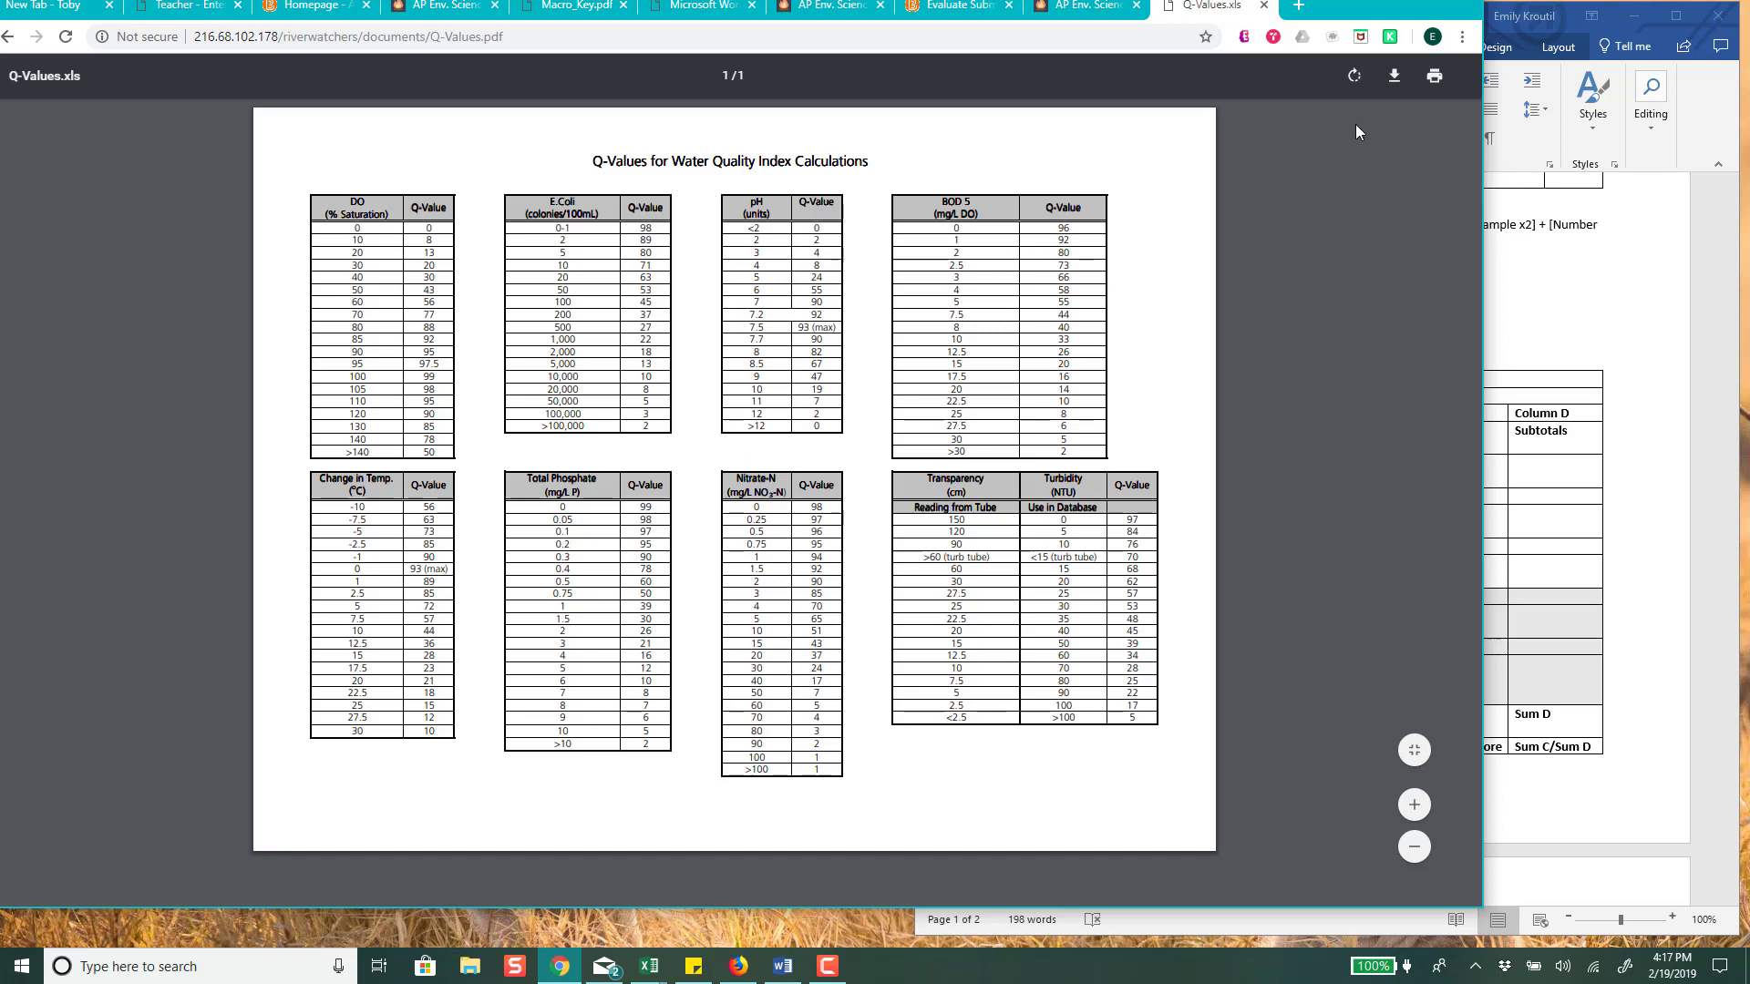
- Enter Q-values 8 for Dissolved Oxygen and 92 for pH in the WQI table
click(1618, 324)
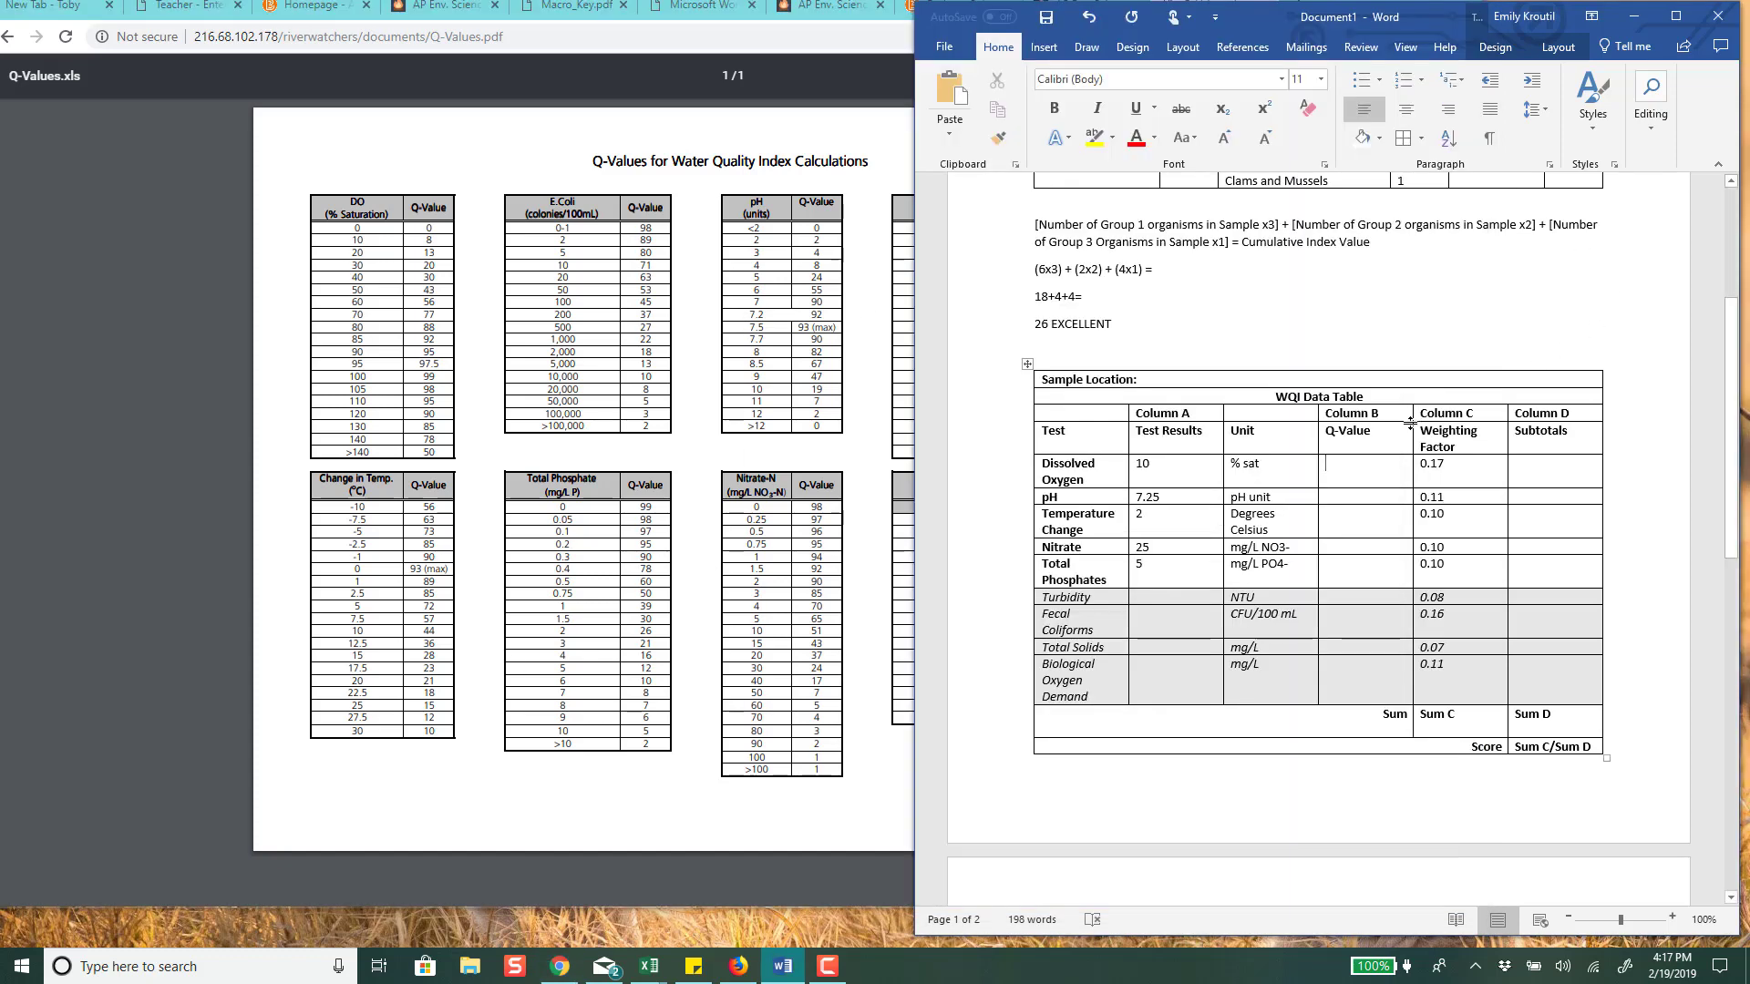
click(1369, 475)
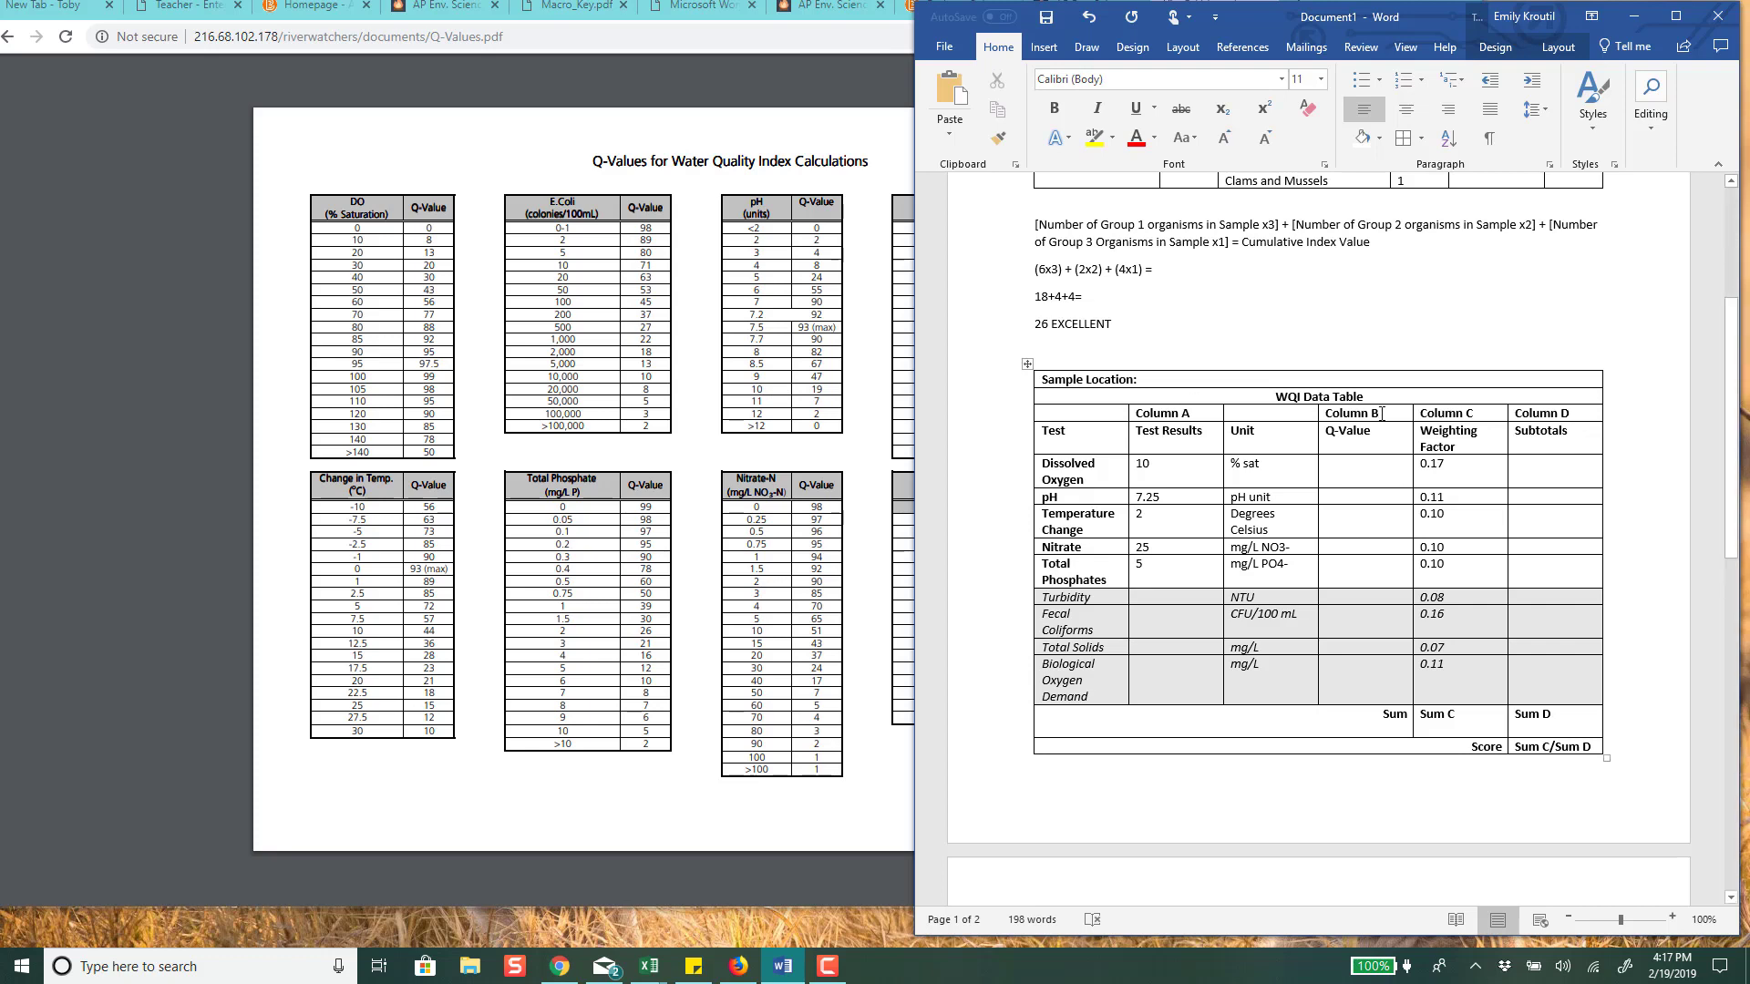
text(8)
click(1367, 500)
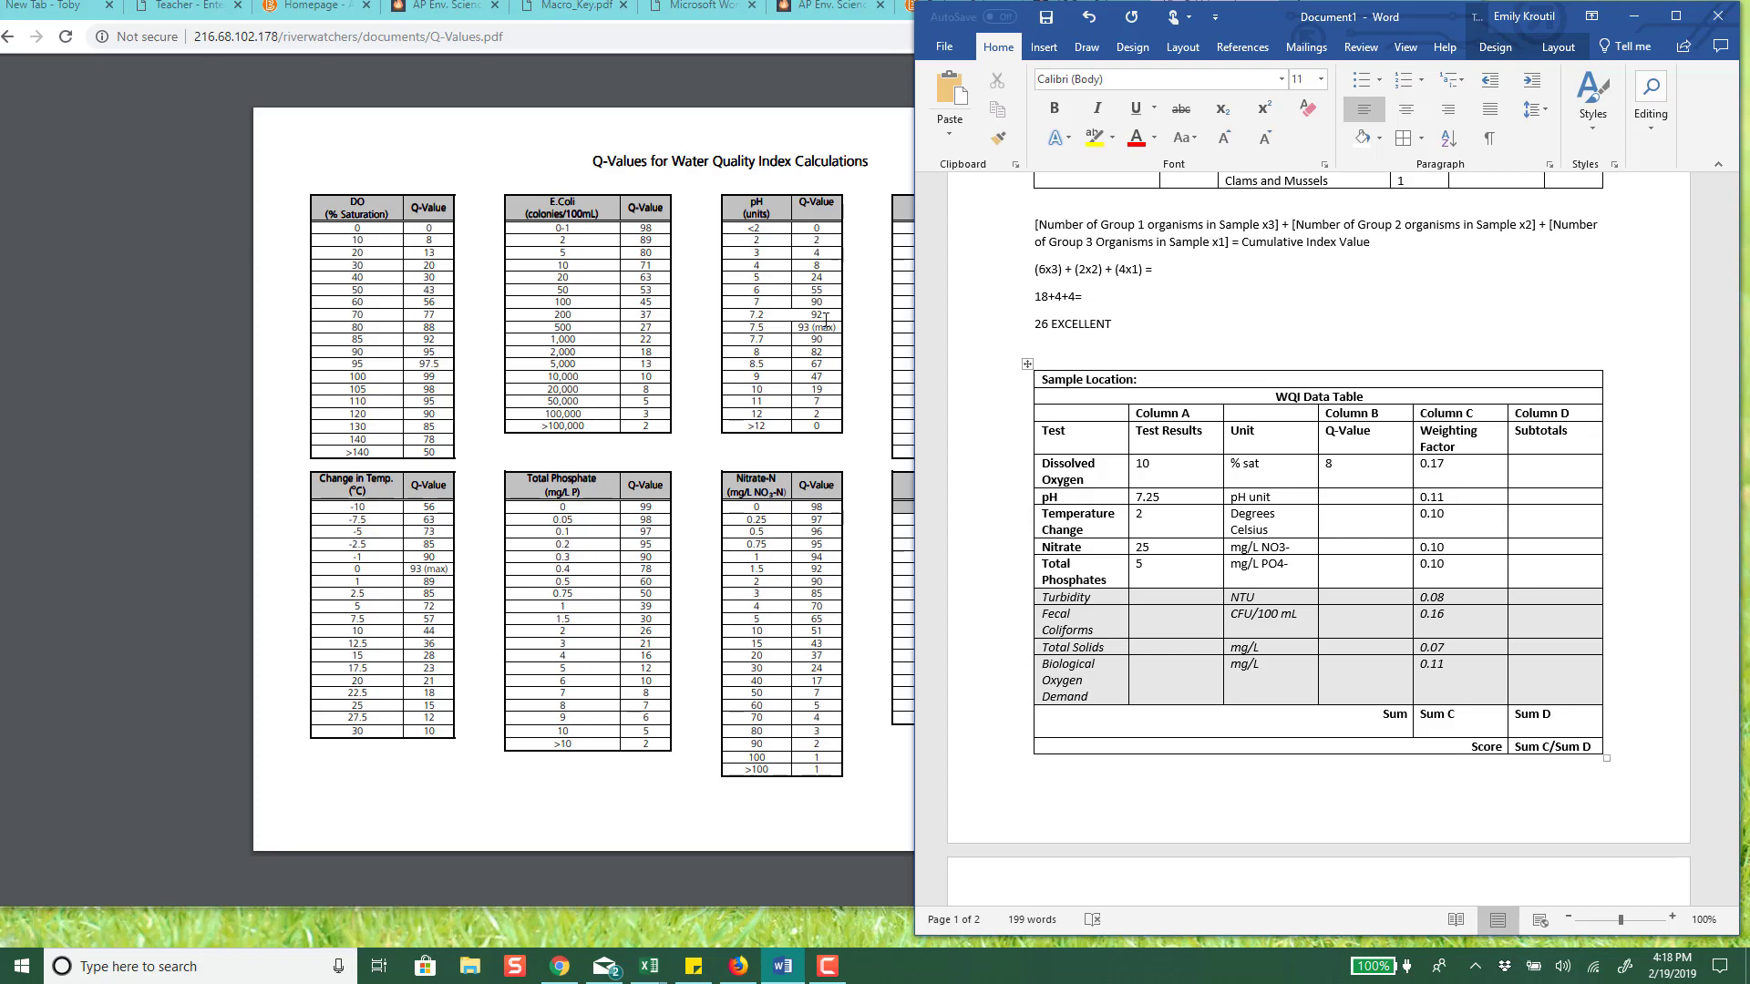
text(92)
key(Down)
- Set the temperature change result to +2 and its Q-value to 85
click(793, 448)
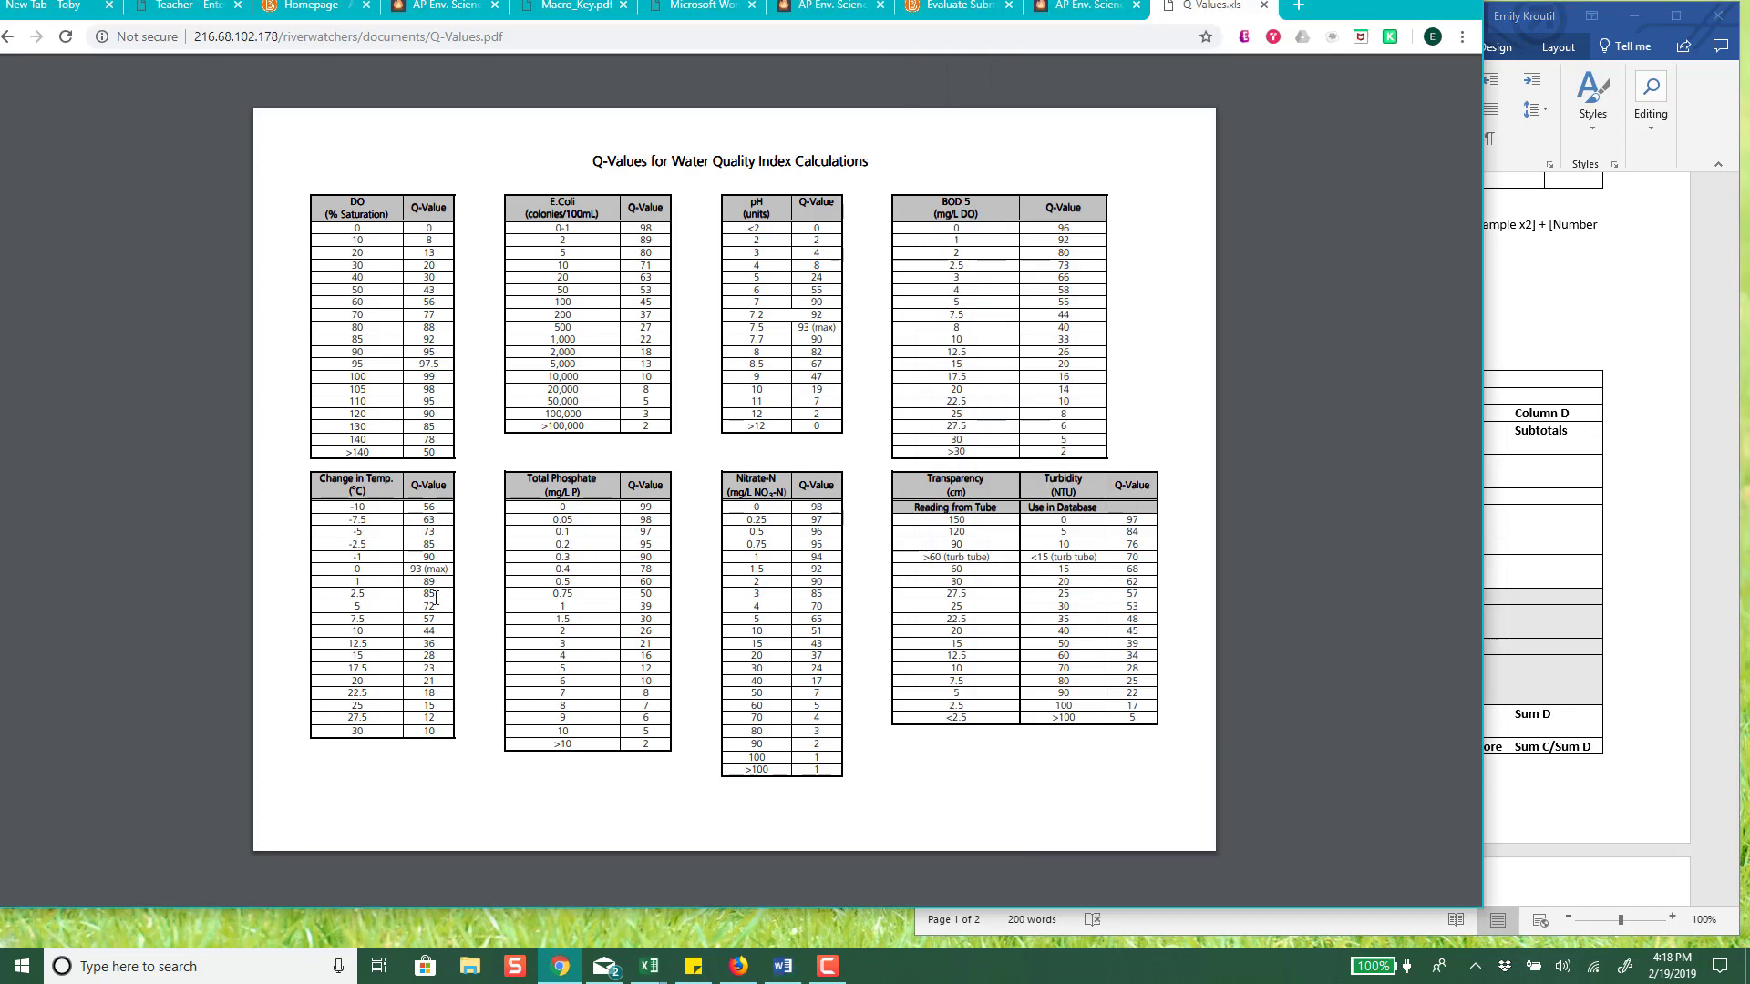
click(1542, 567)
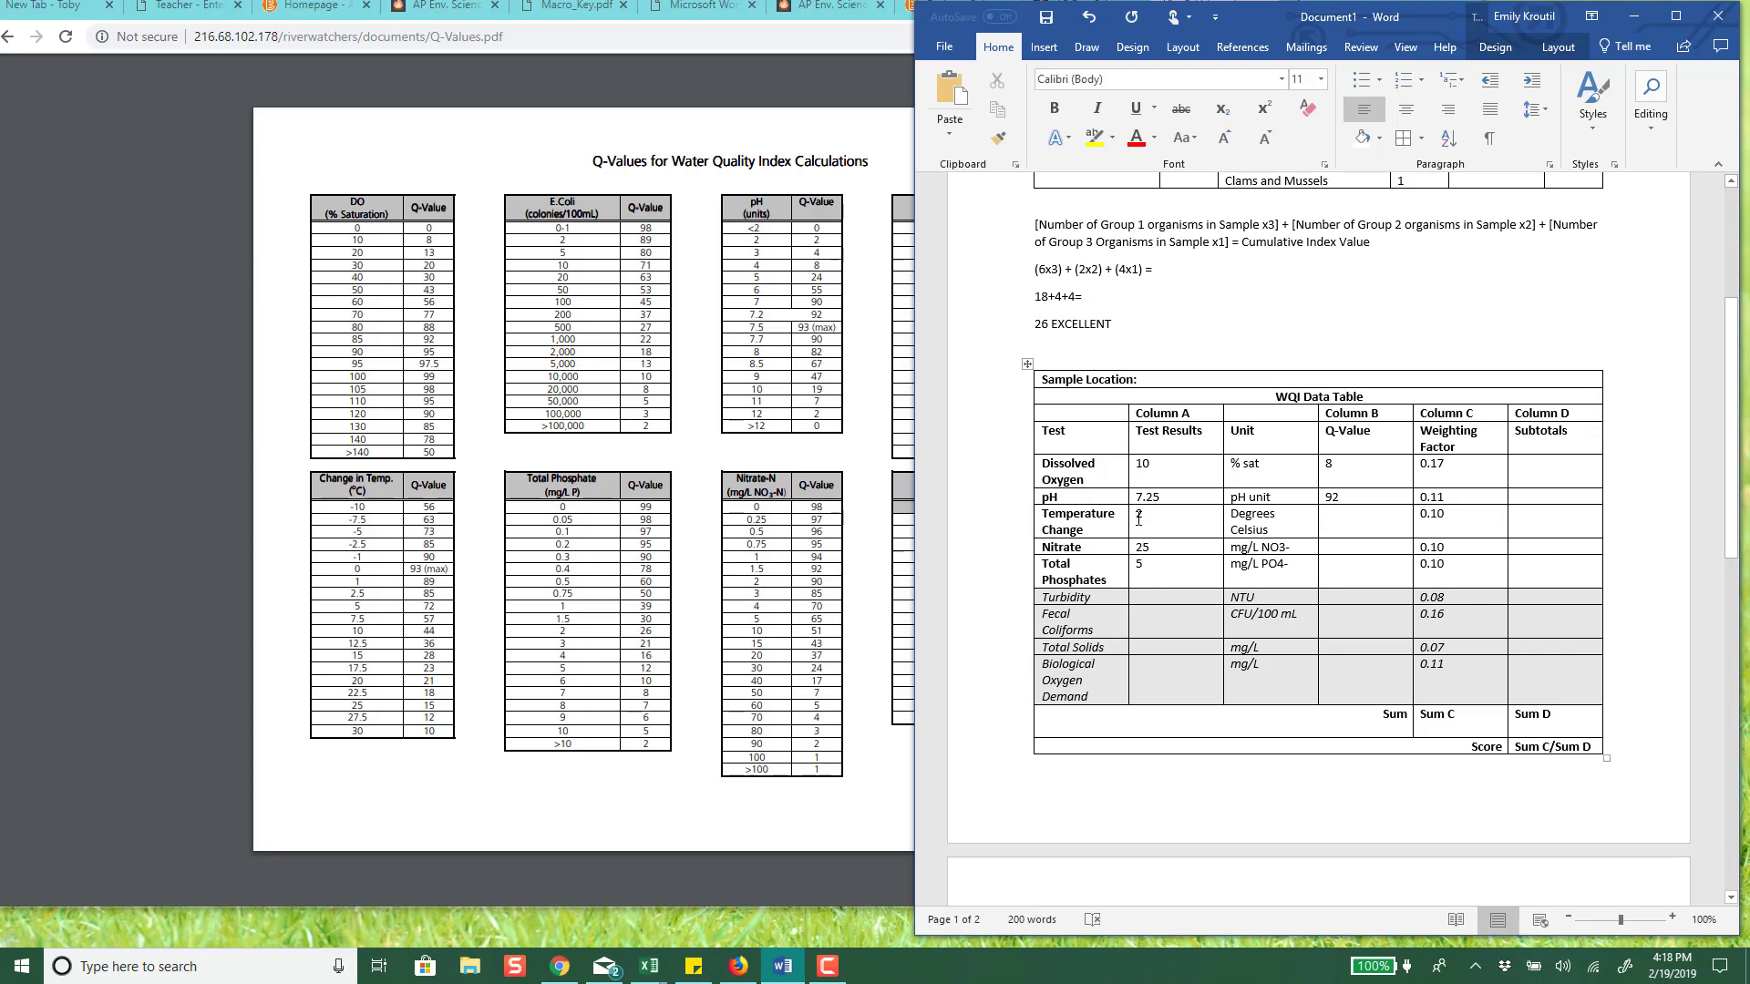
click(1139, 516)
text(1)
text(85)
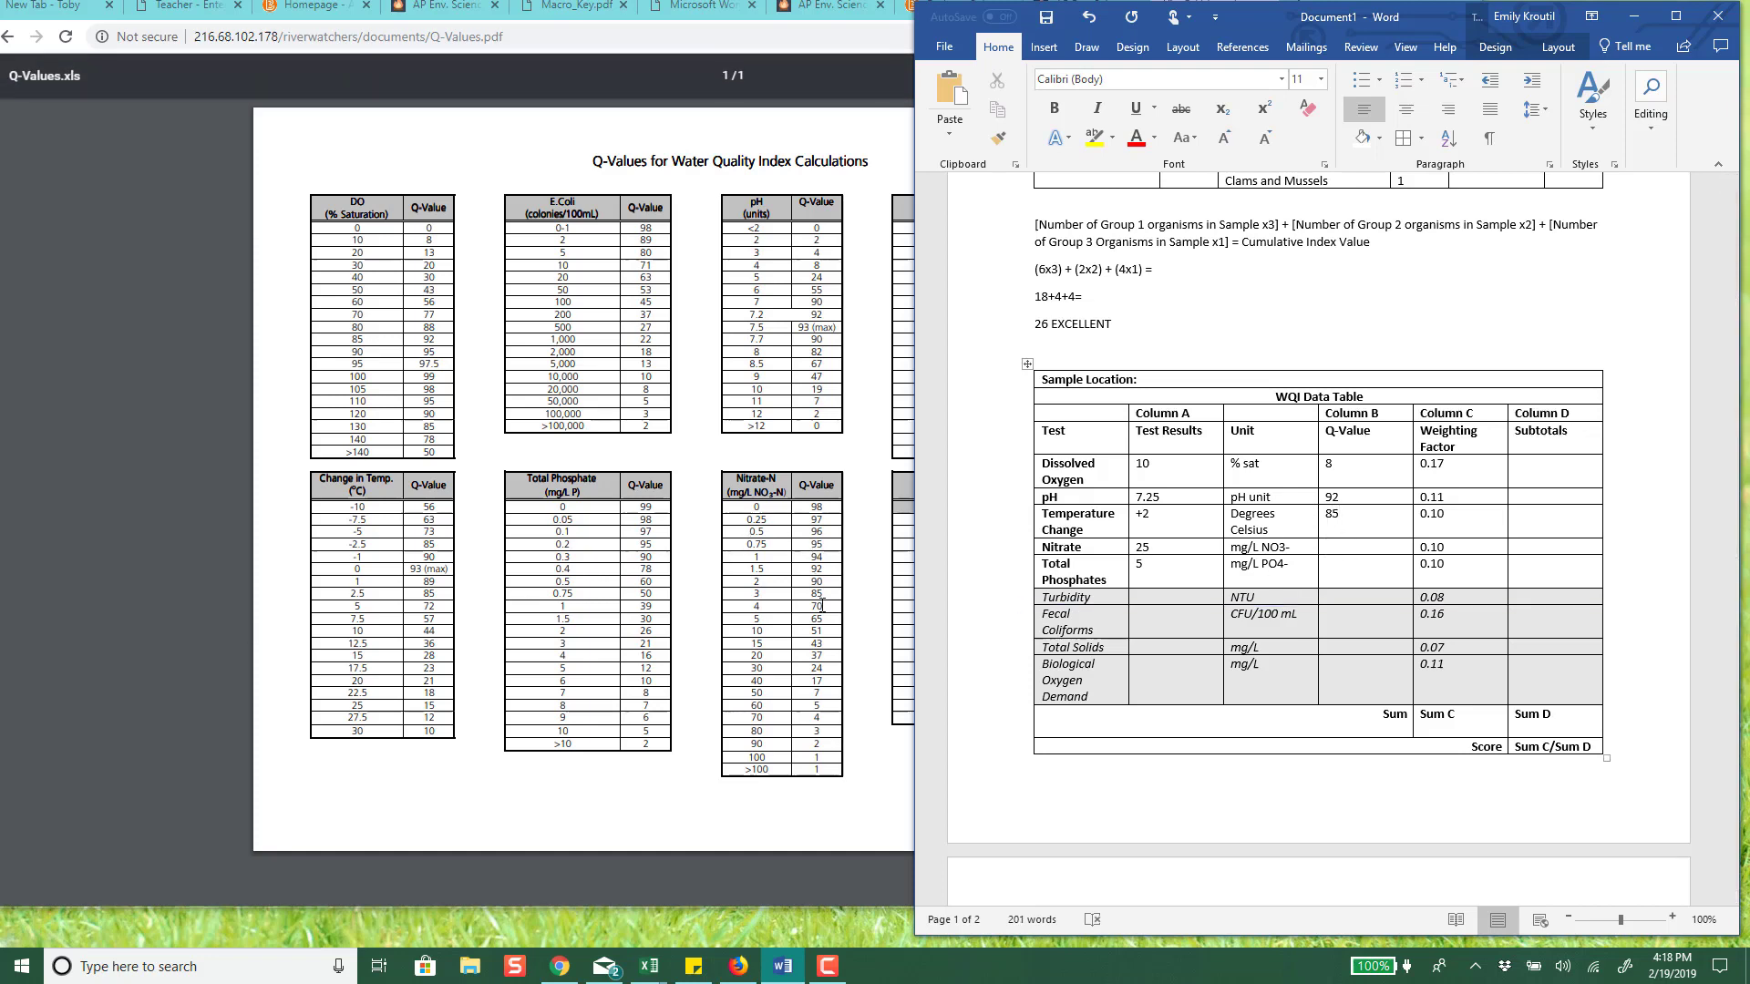
key(Down)
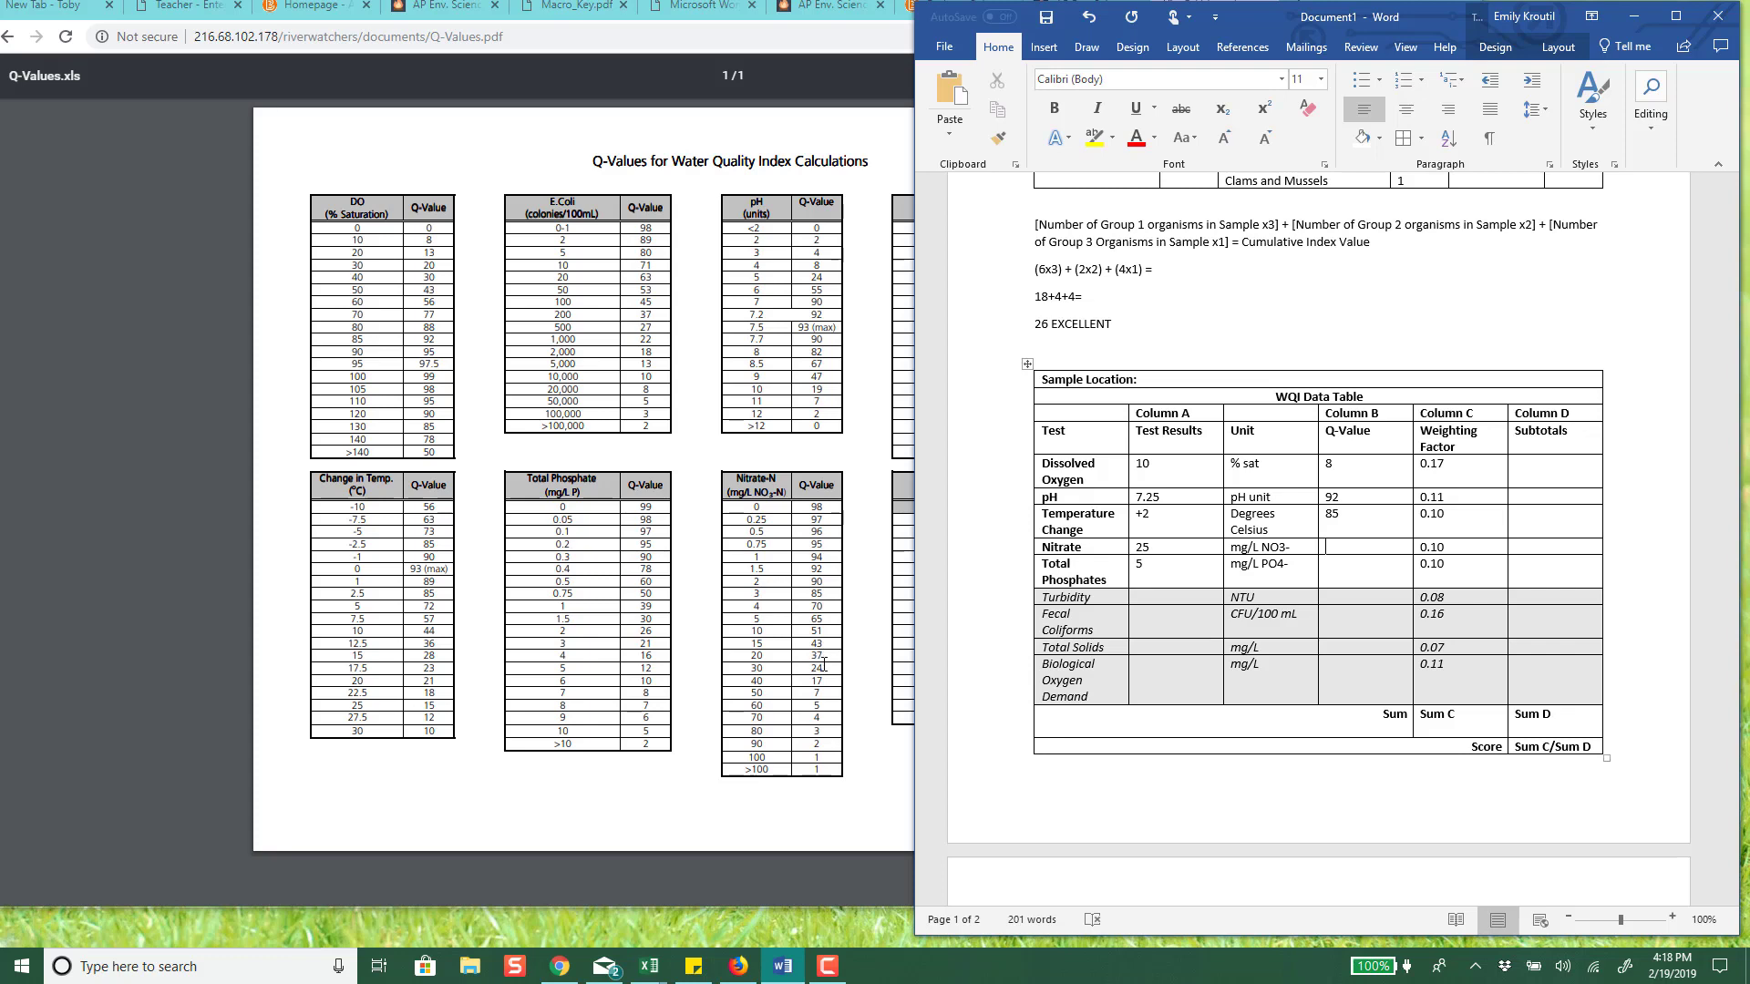
- Correct the Nitrate result to 20, then enter Q-values 37 for Nitrate and 12 for Total Phosphates
click(1173, 547)
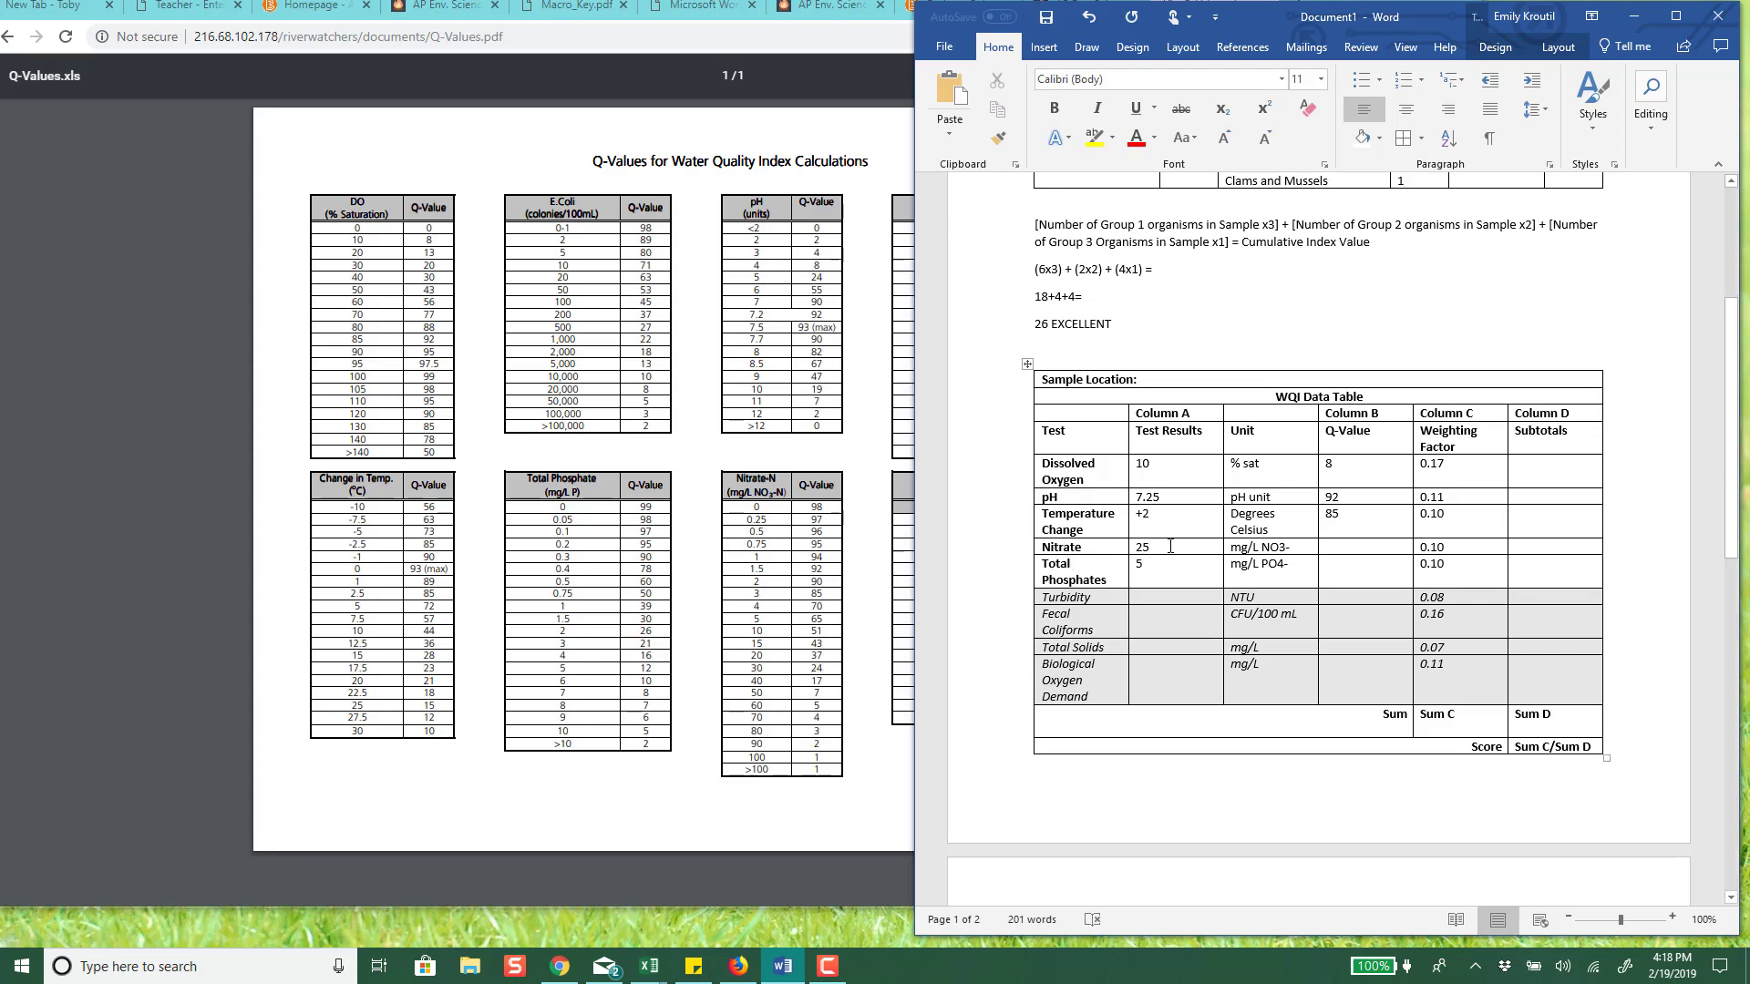
key(BackSpace)
text(0)
click(1336, 551)
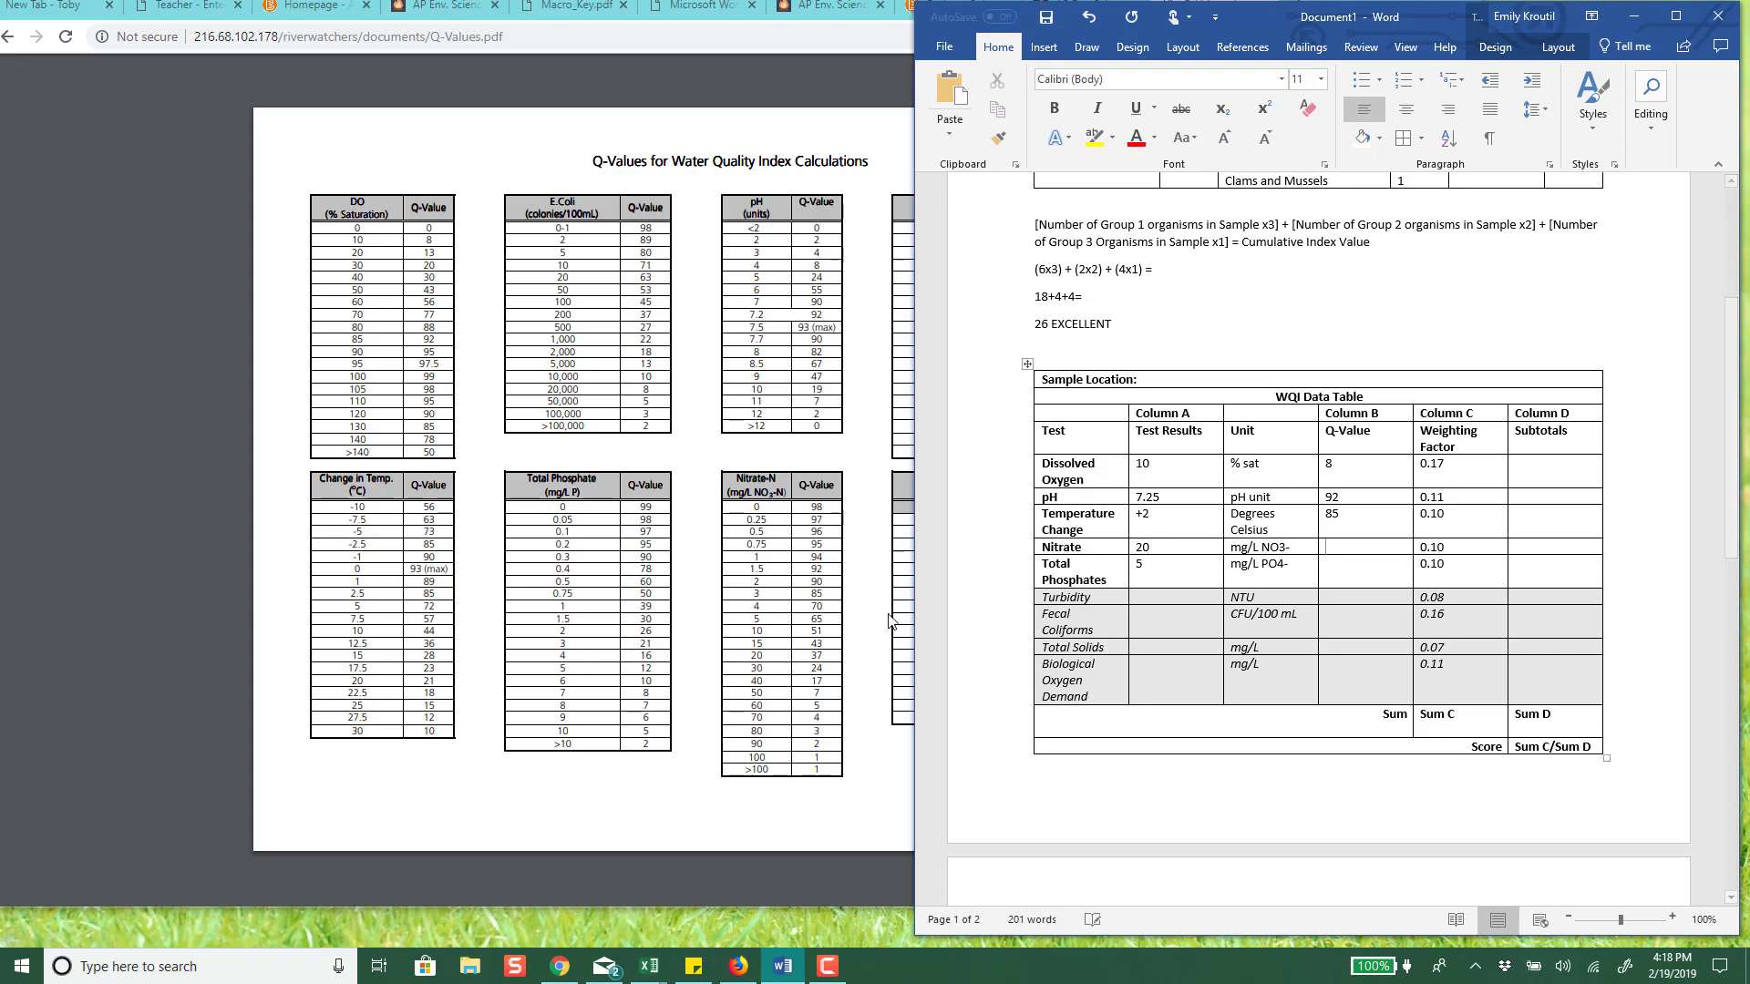
text(37)
click(1347, 572)
text(12)
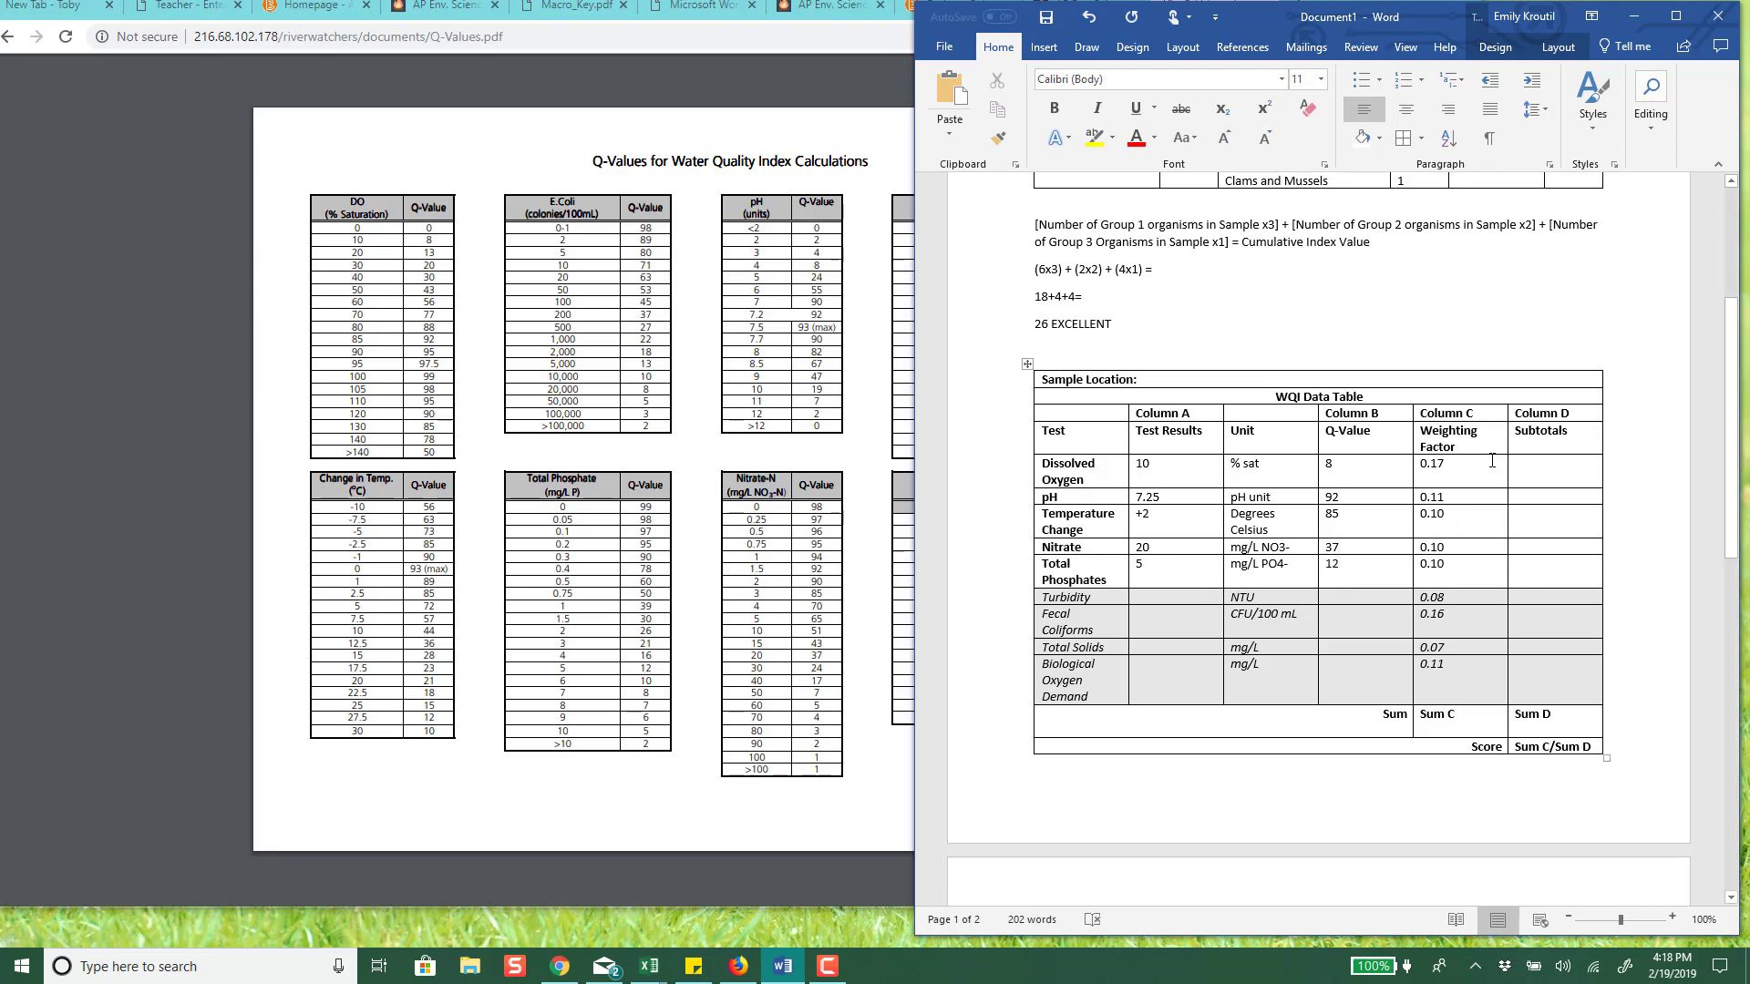
click(380, 187)
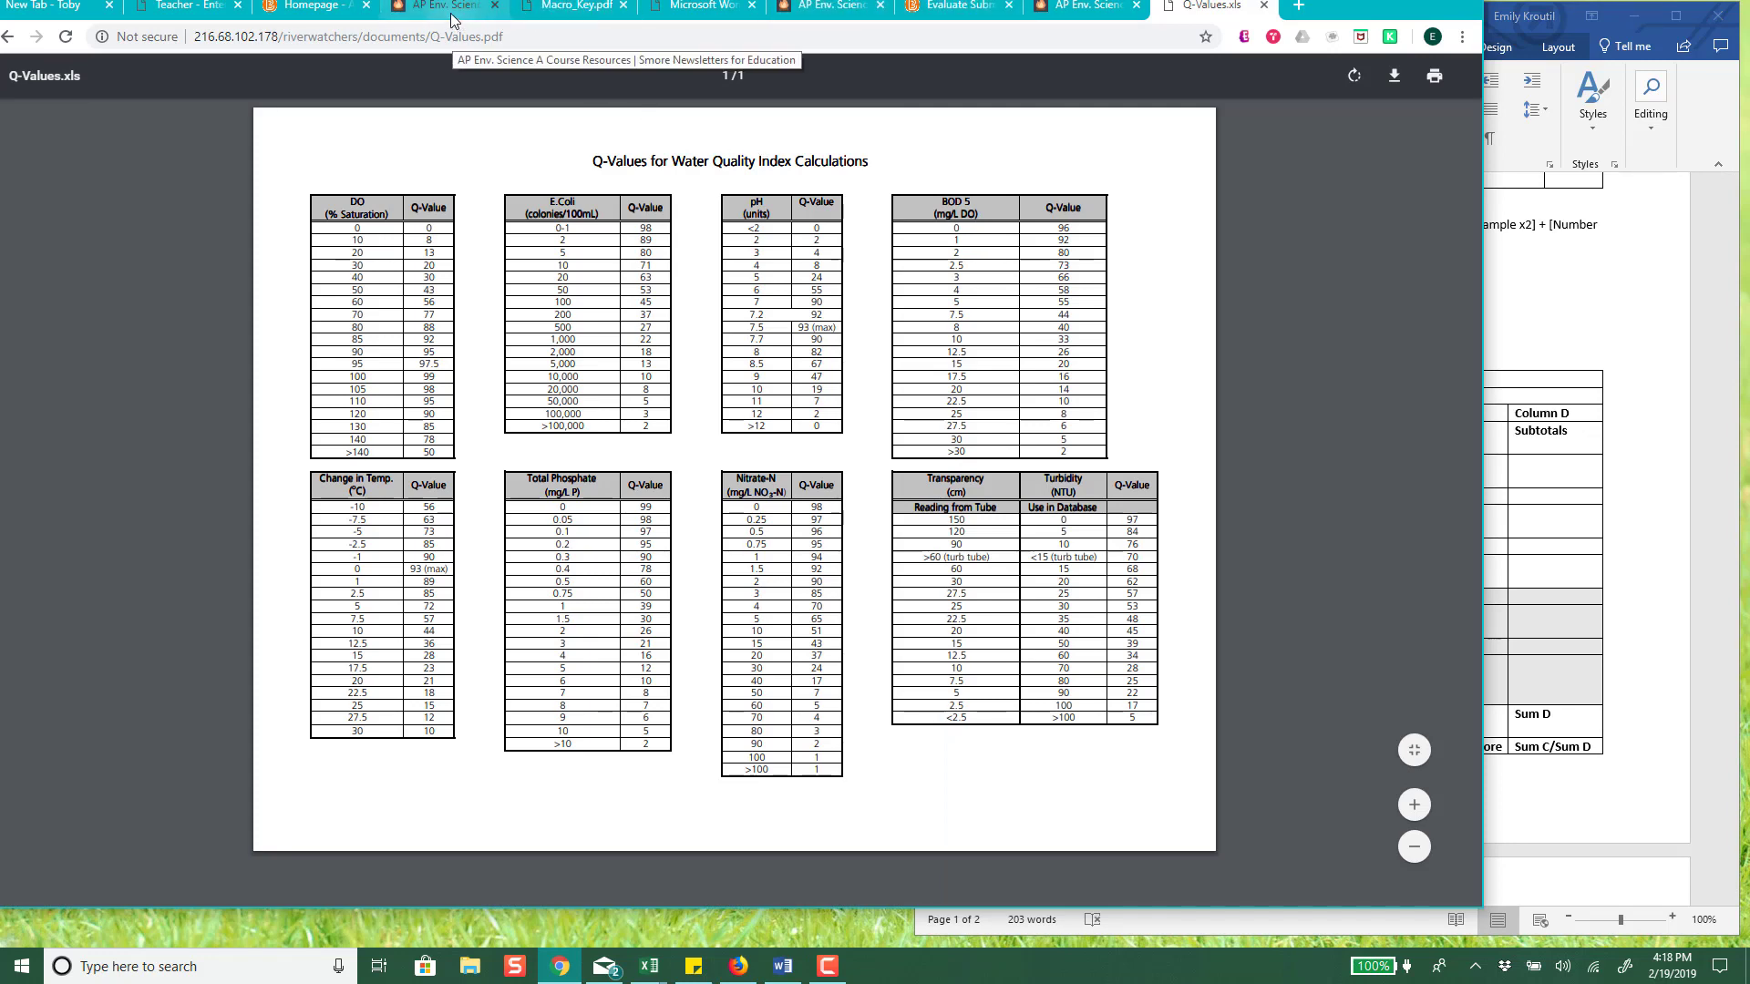
- Check the WQI calculation steps in the lab PDF, then return to the Word table
click(704, 7)
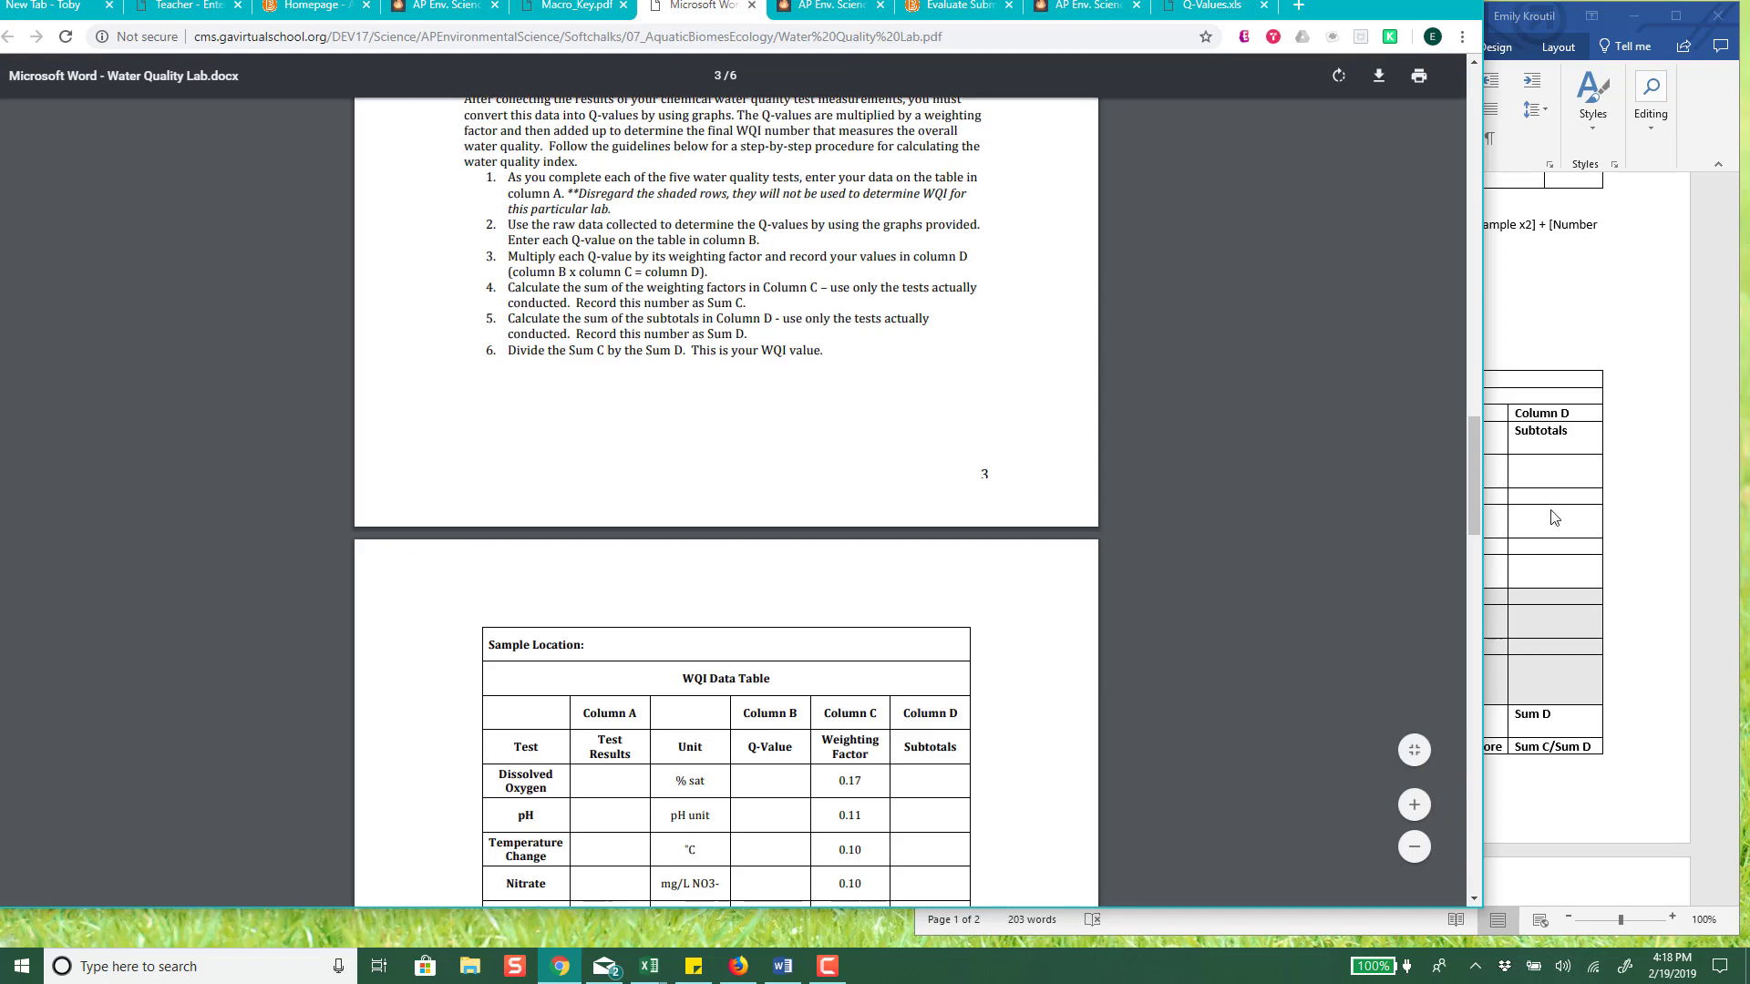
click(1599, 536)
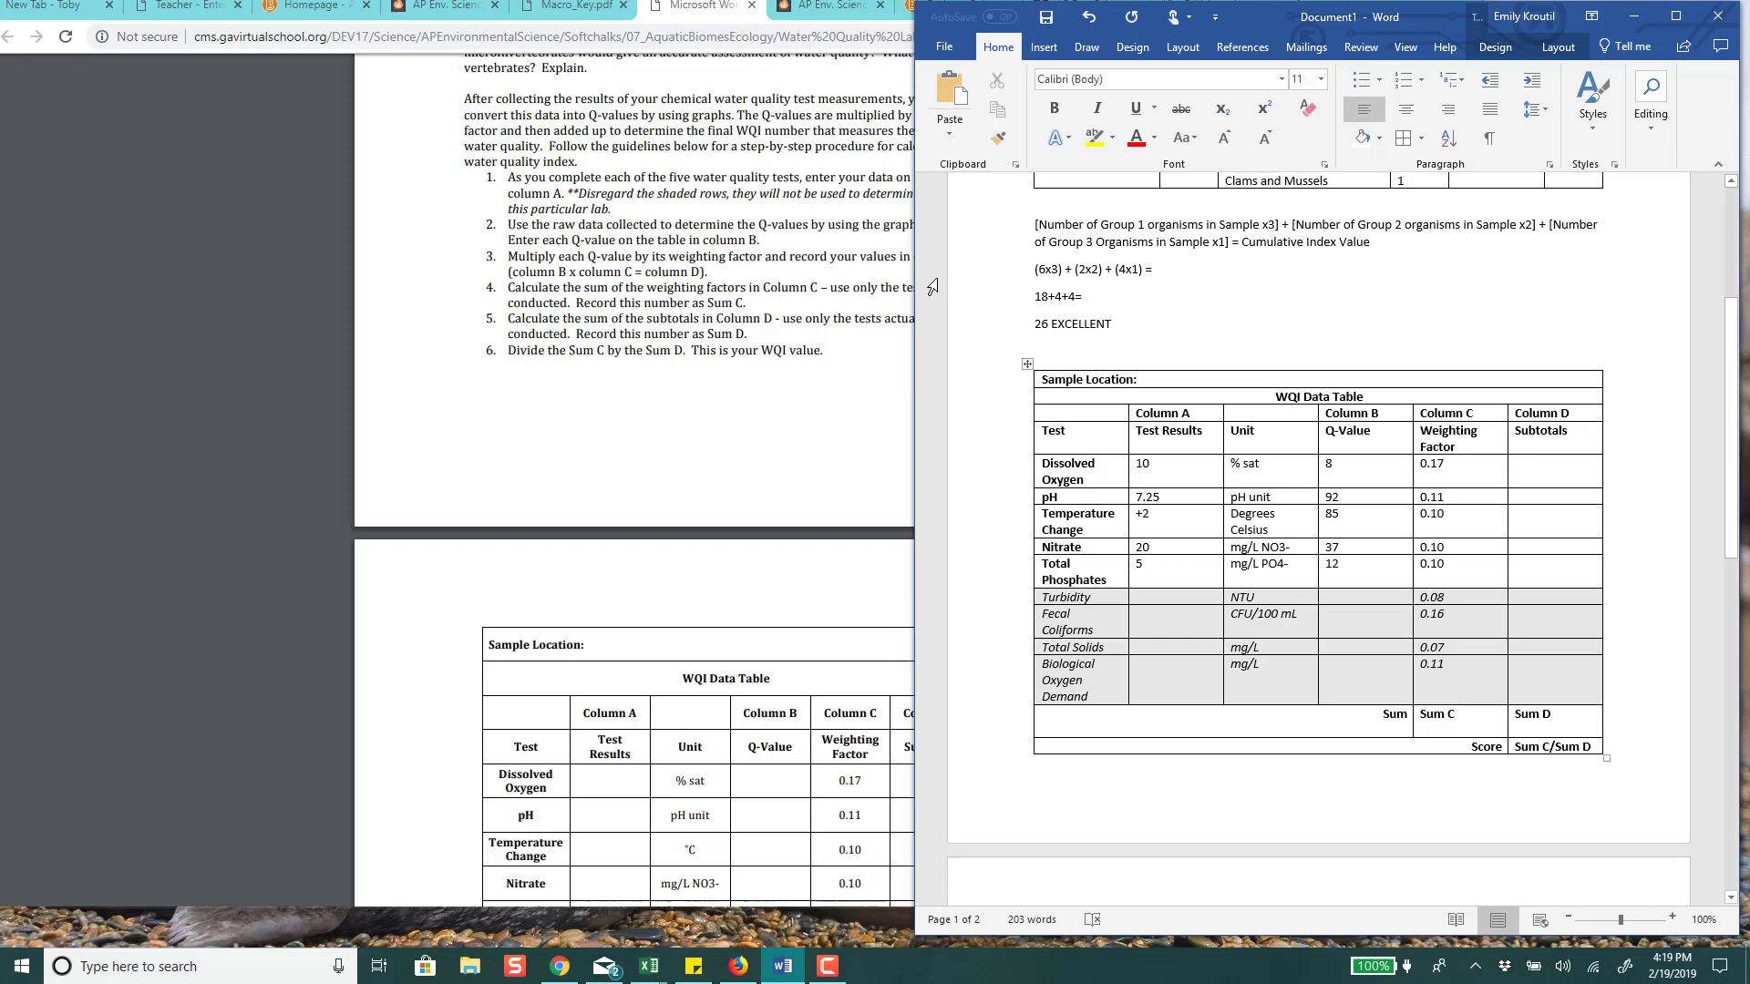
- Enter Column D subtotals 1.36, 10.12, 8.5, 3.7 and 1.2 for the five tests
text(1.36)
click(1531, 500)
text(10.12)
click(1507, 512)
text(8.5)
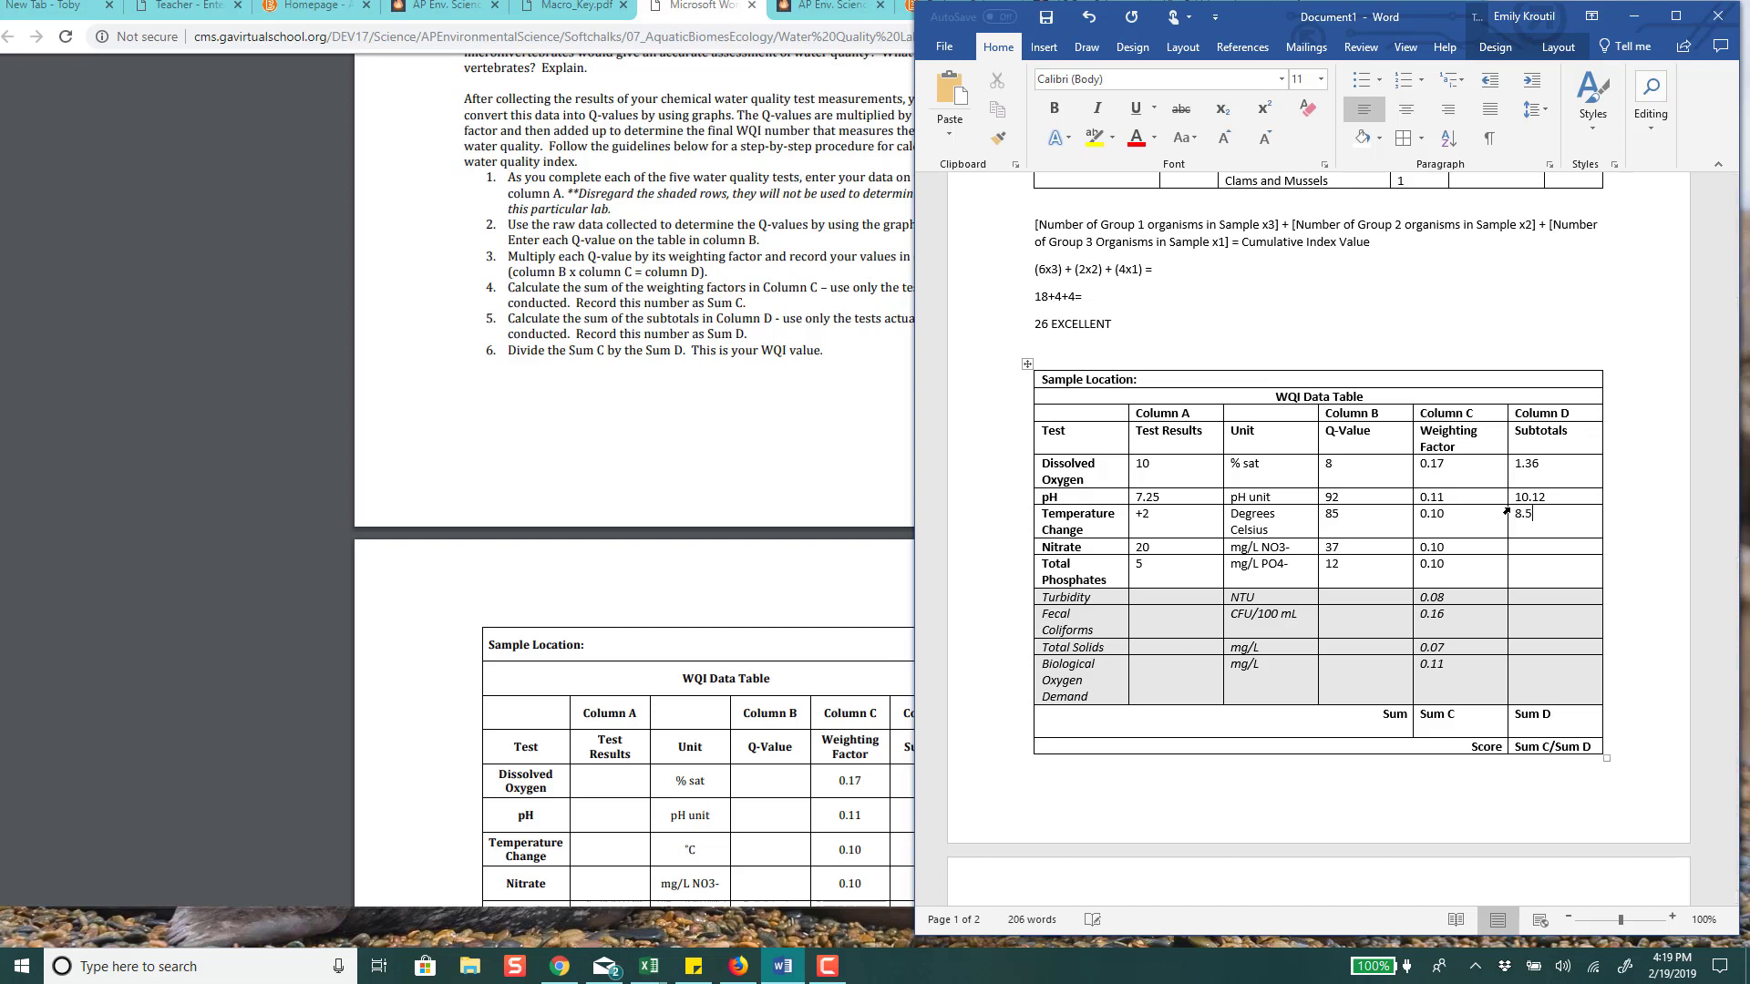
click(1551, 544)
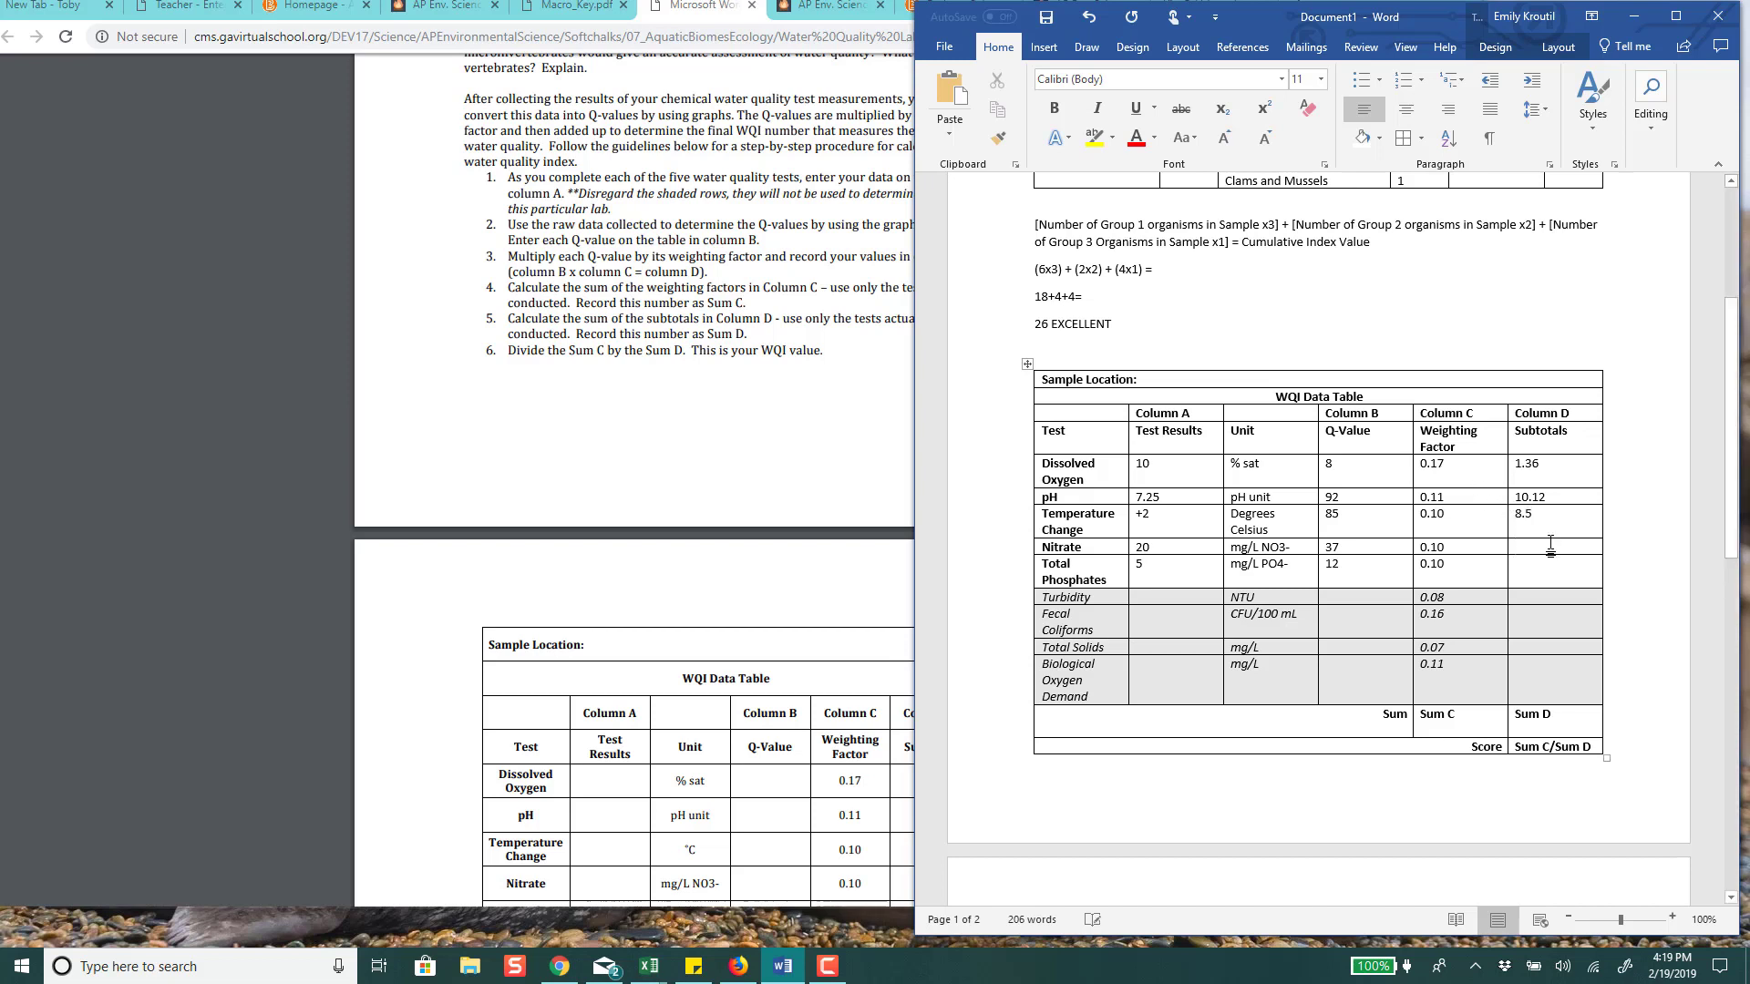
text(3.7)
click(1530, 564)
text(1.2)
scroll(1575, 668, down, 1)
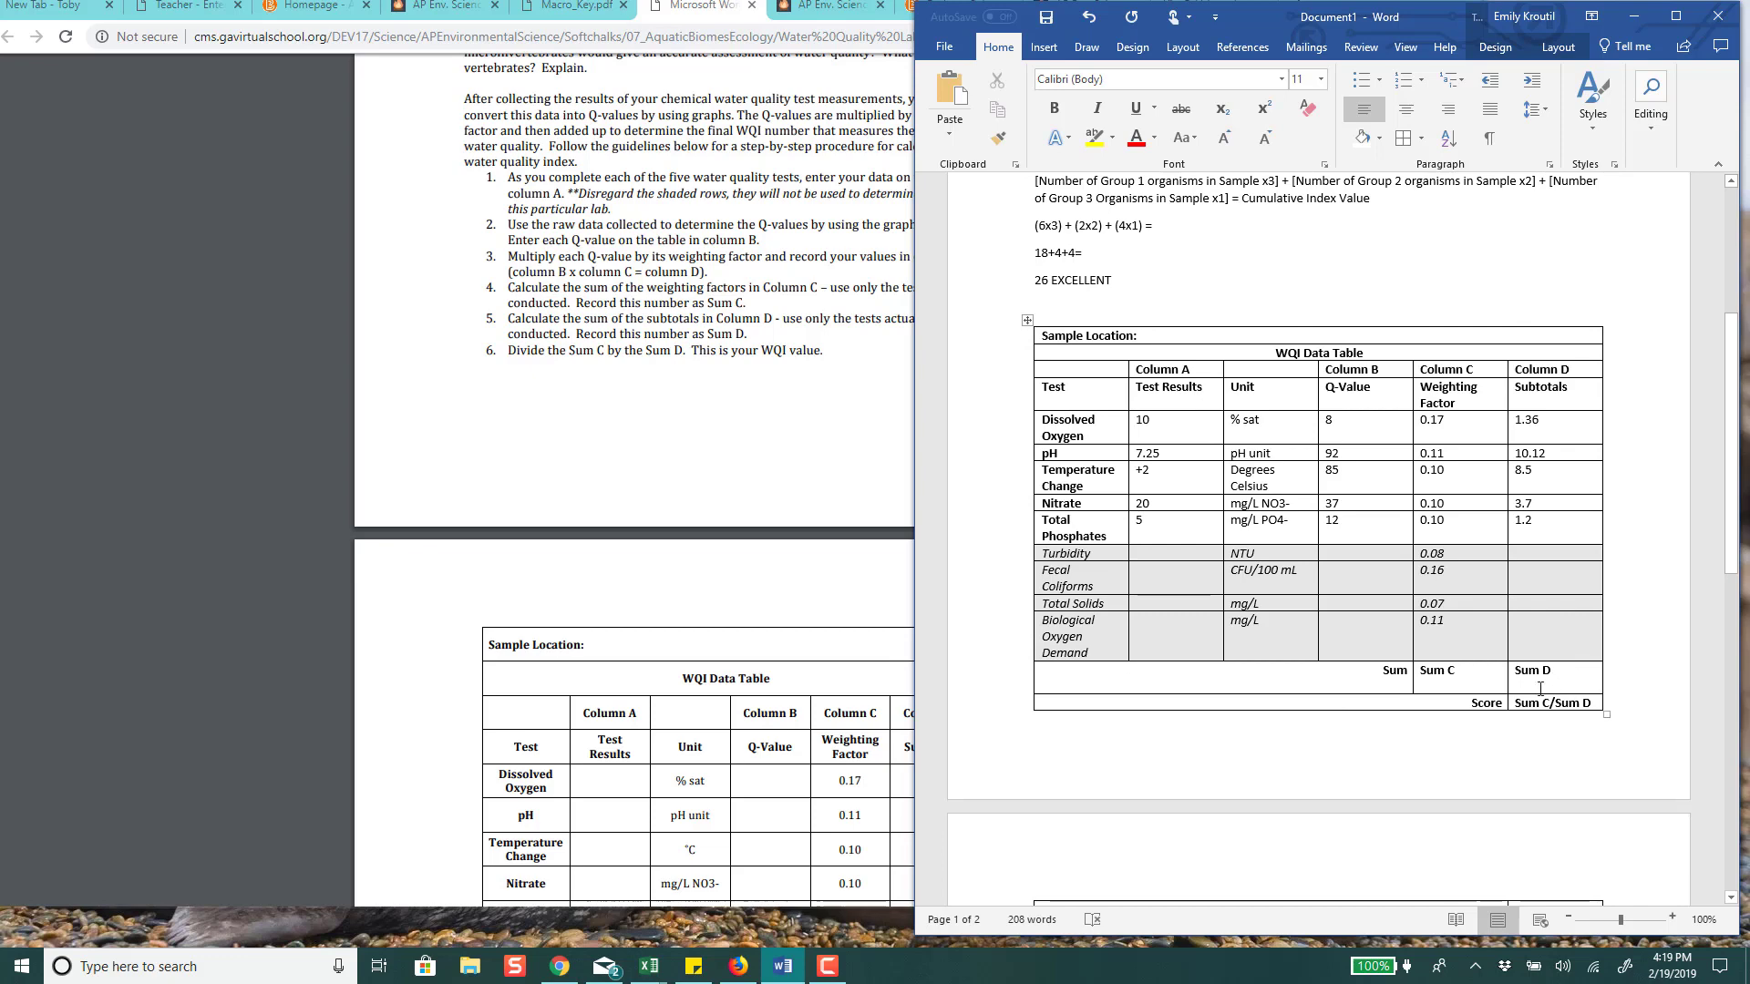
click(1488, 685)
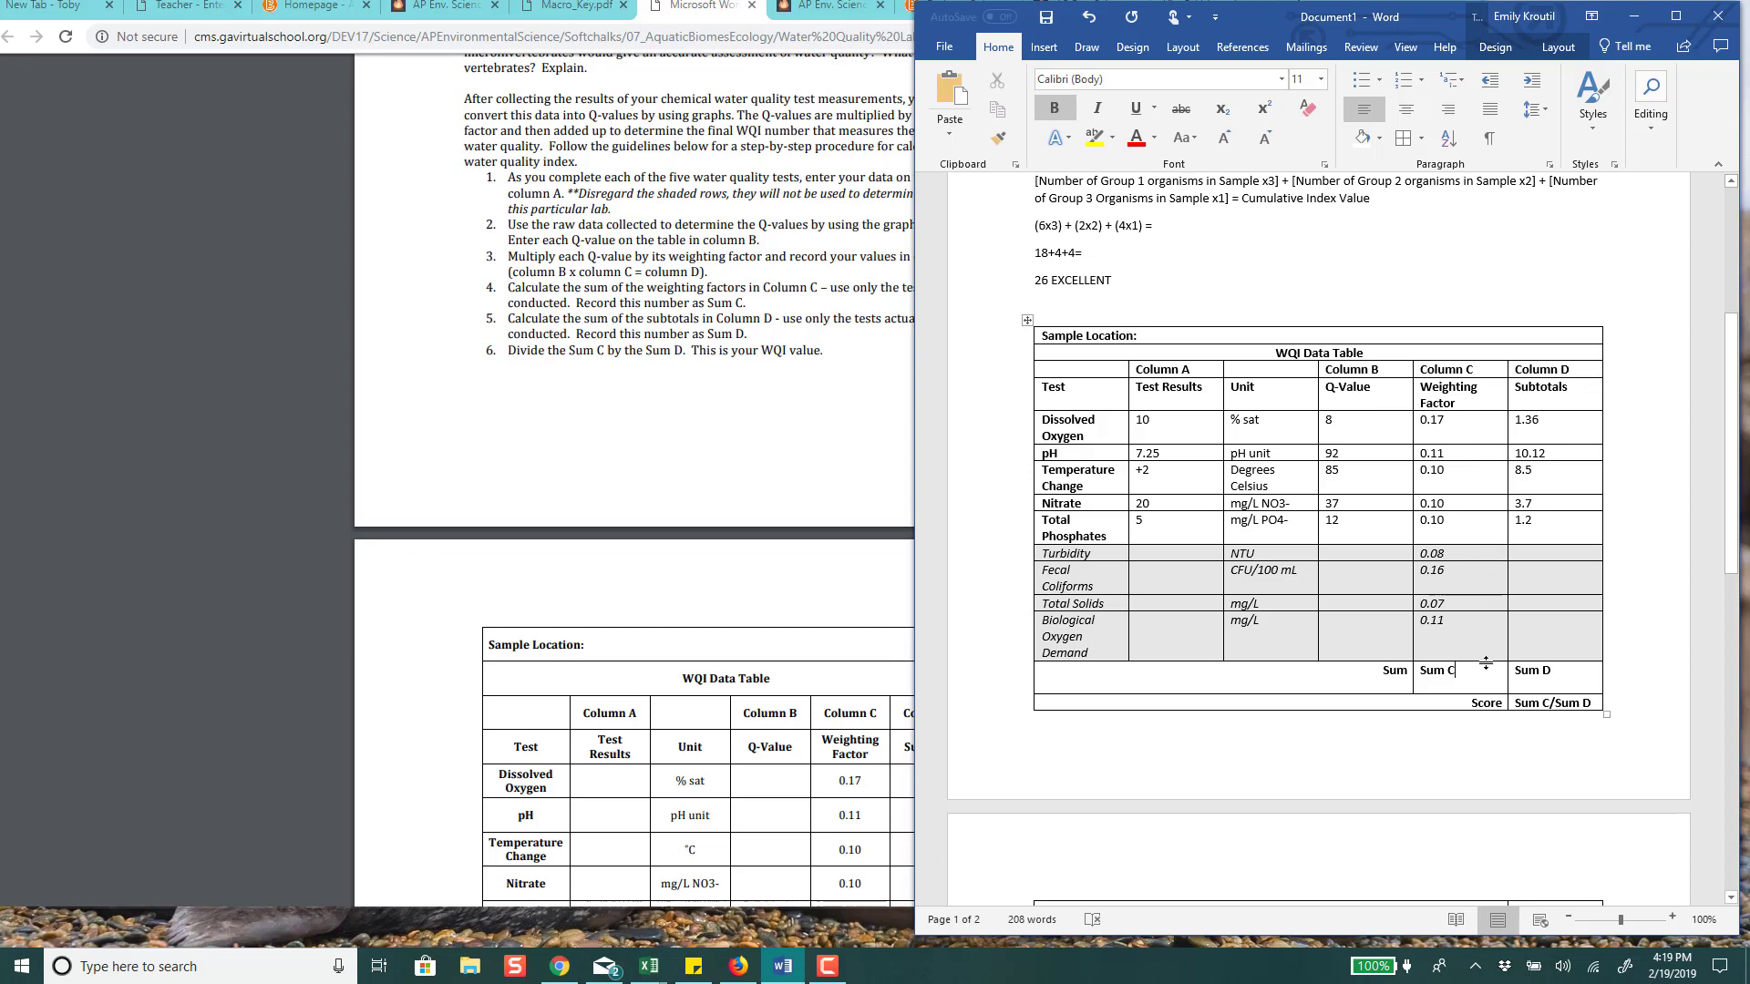
- Enter 0.58 in the Sum C cell and 24.88 in the Sum D cell
click(1436, 679)
text(0)
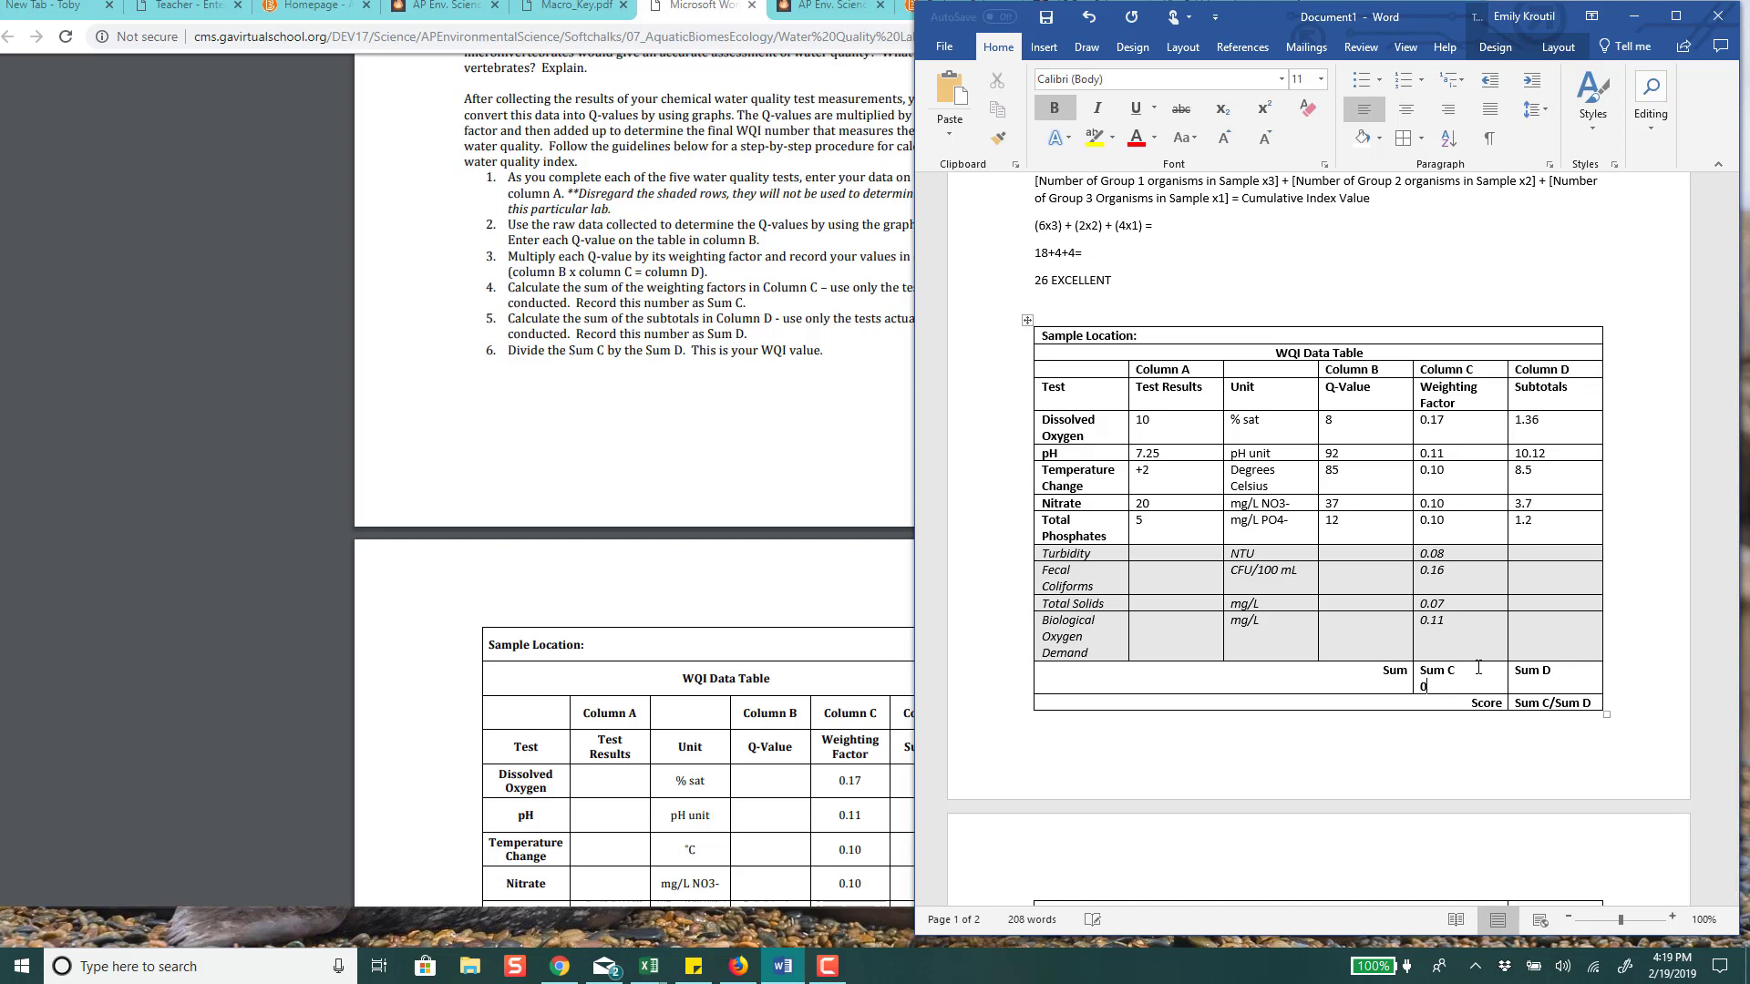
text(.58)
click(1549, 673)
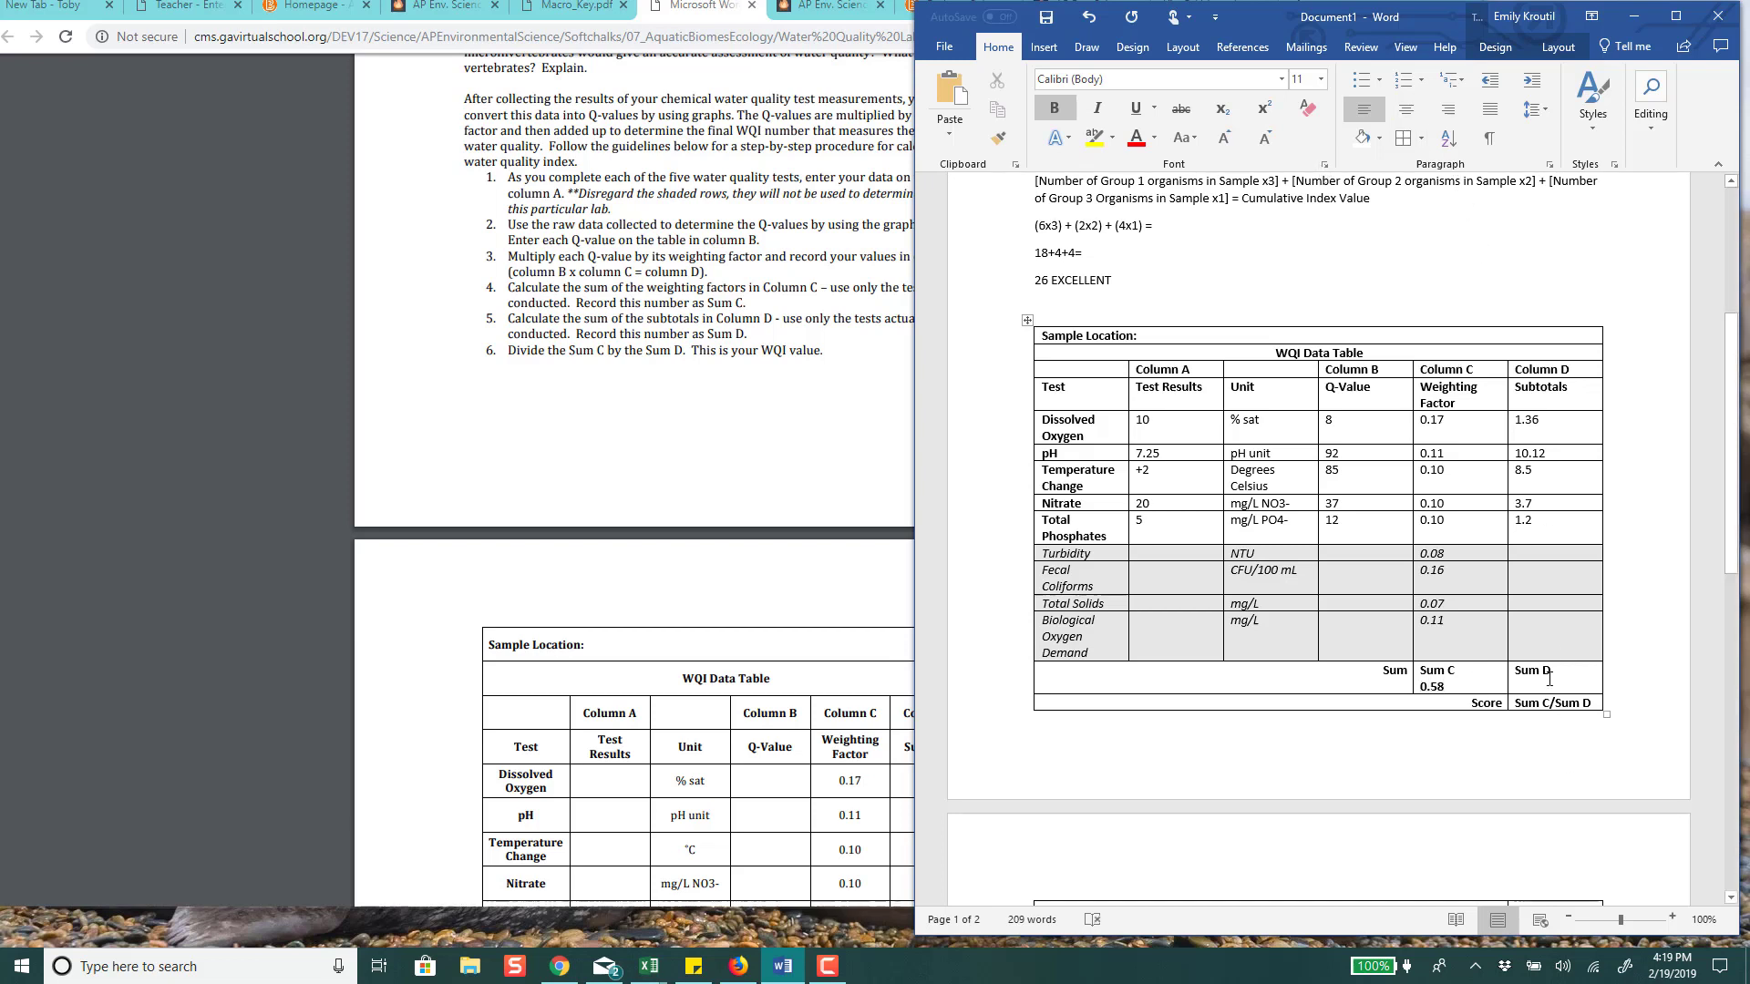
key(Return)
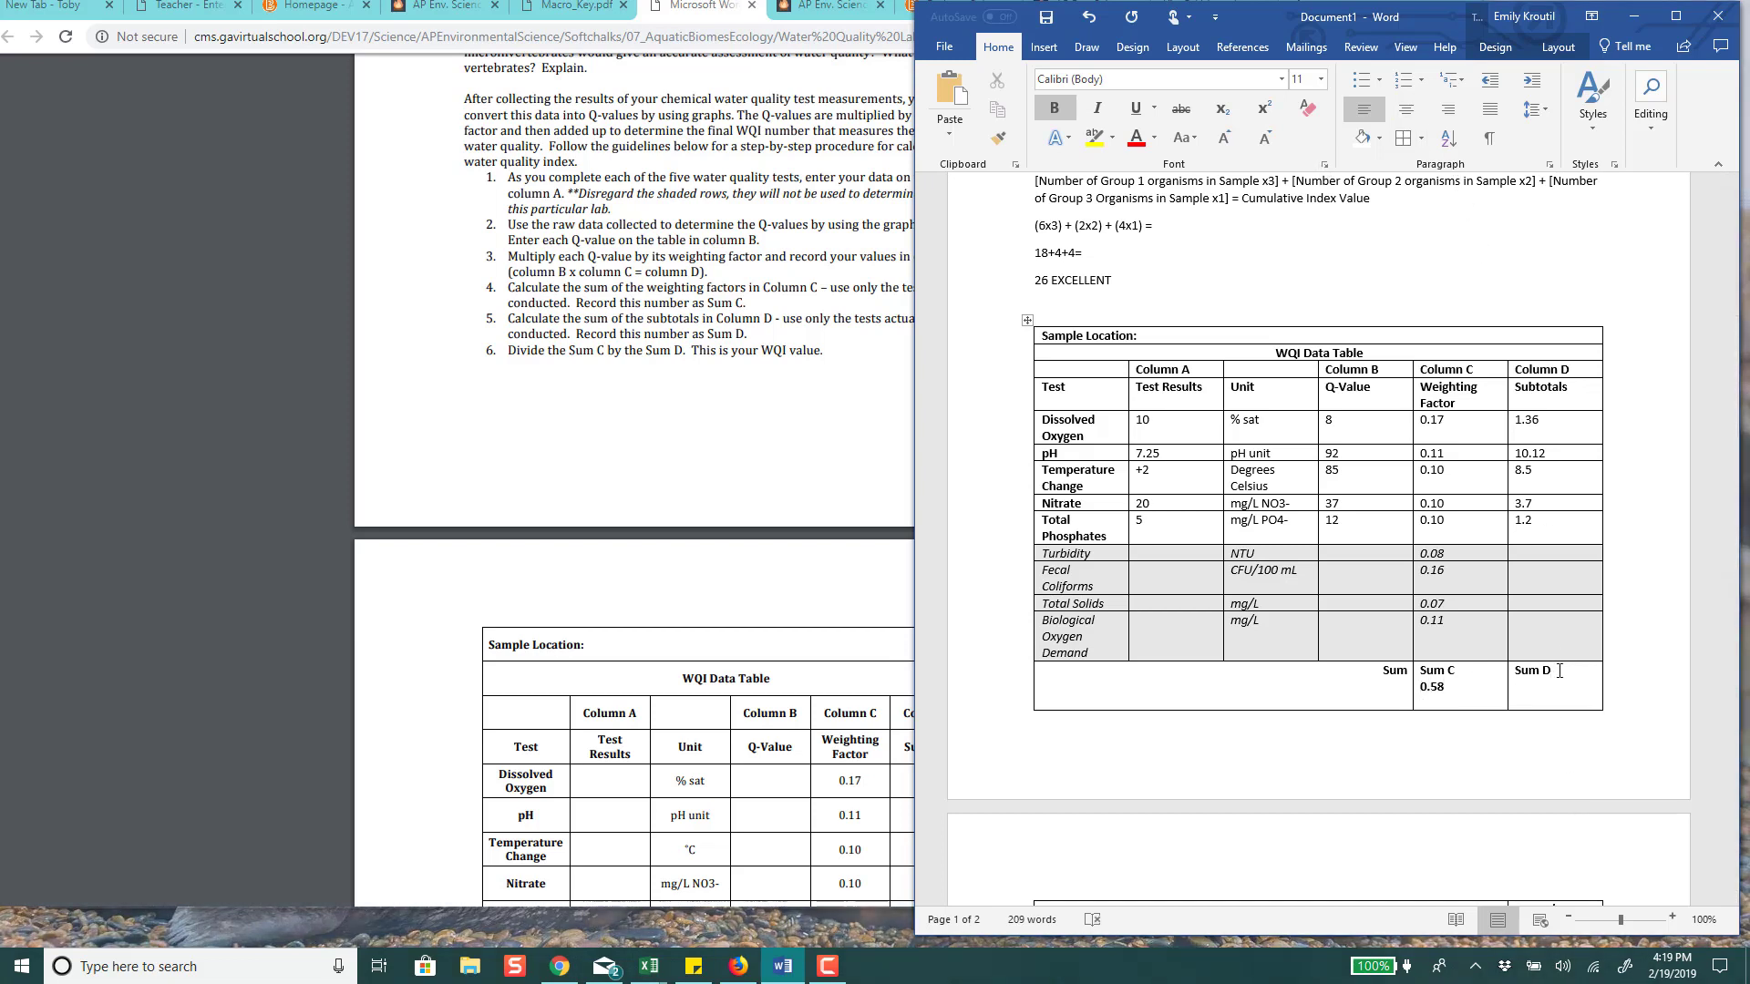
key(BackSpace)
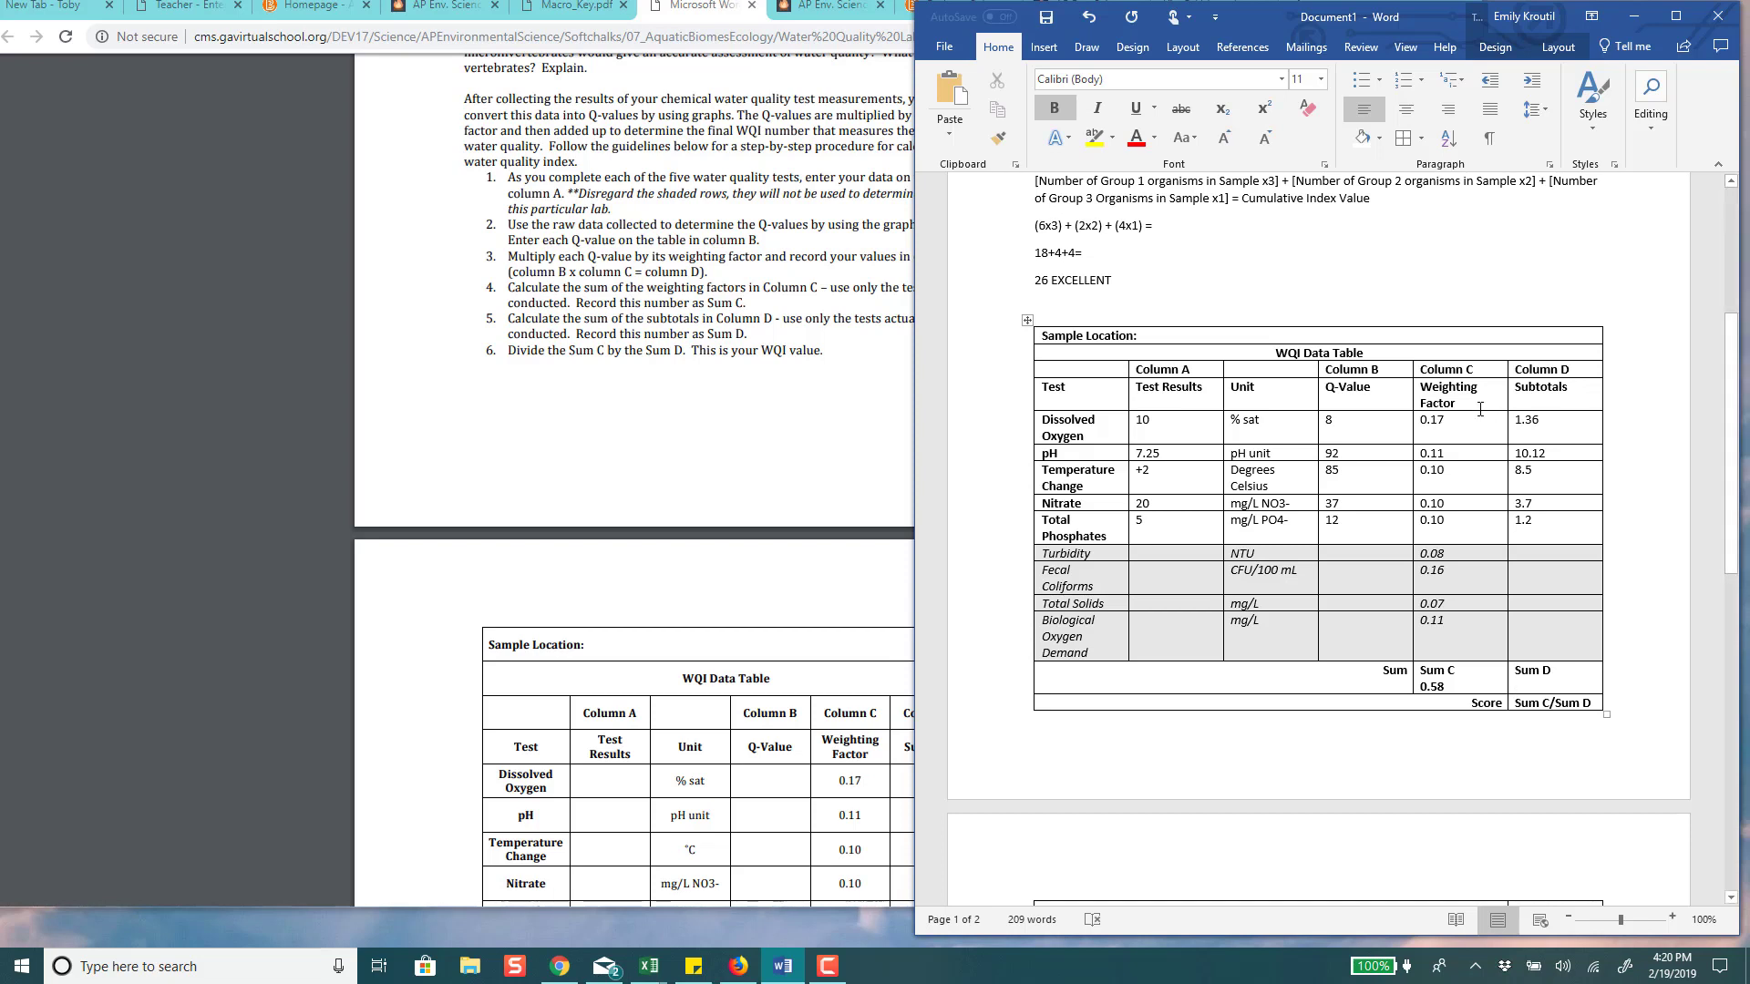
text(24.88)
- Write the score as 0.58/24.88 with the result 0.023 on the line below
scroll(1561, 588, down, 3)
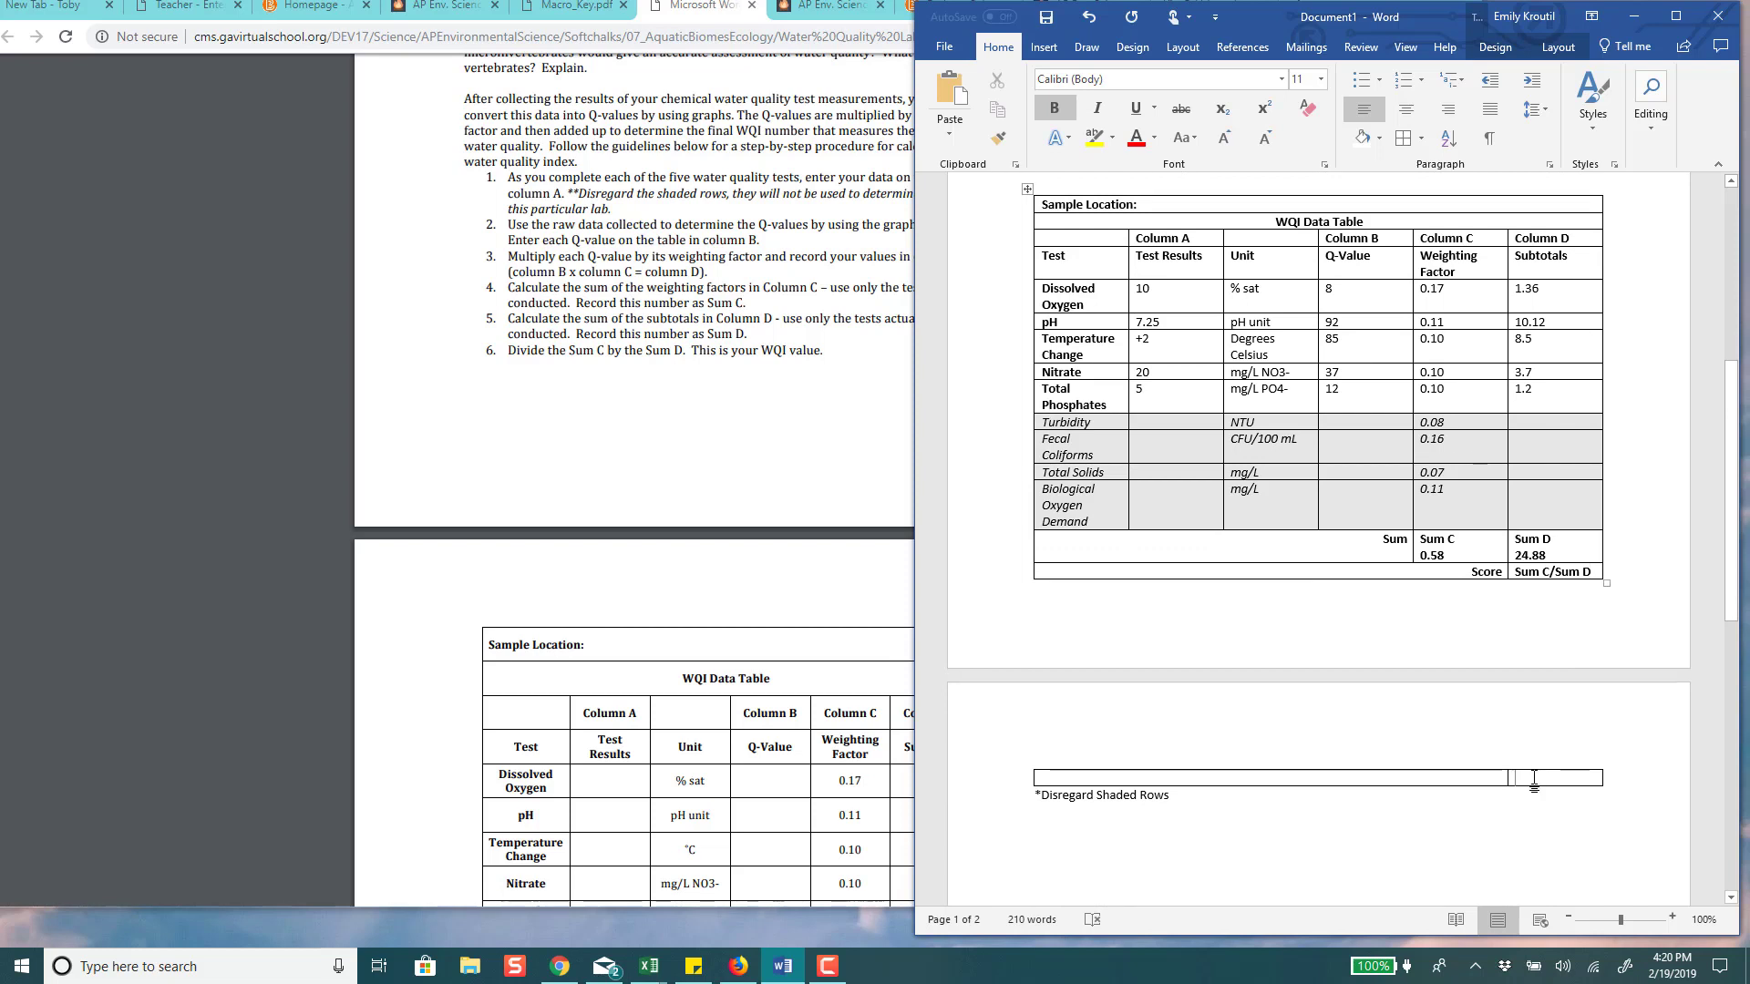
text(0.58)
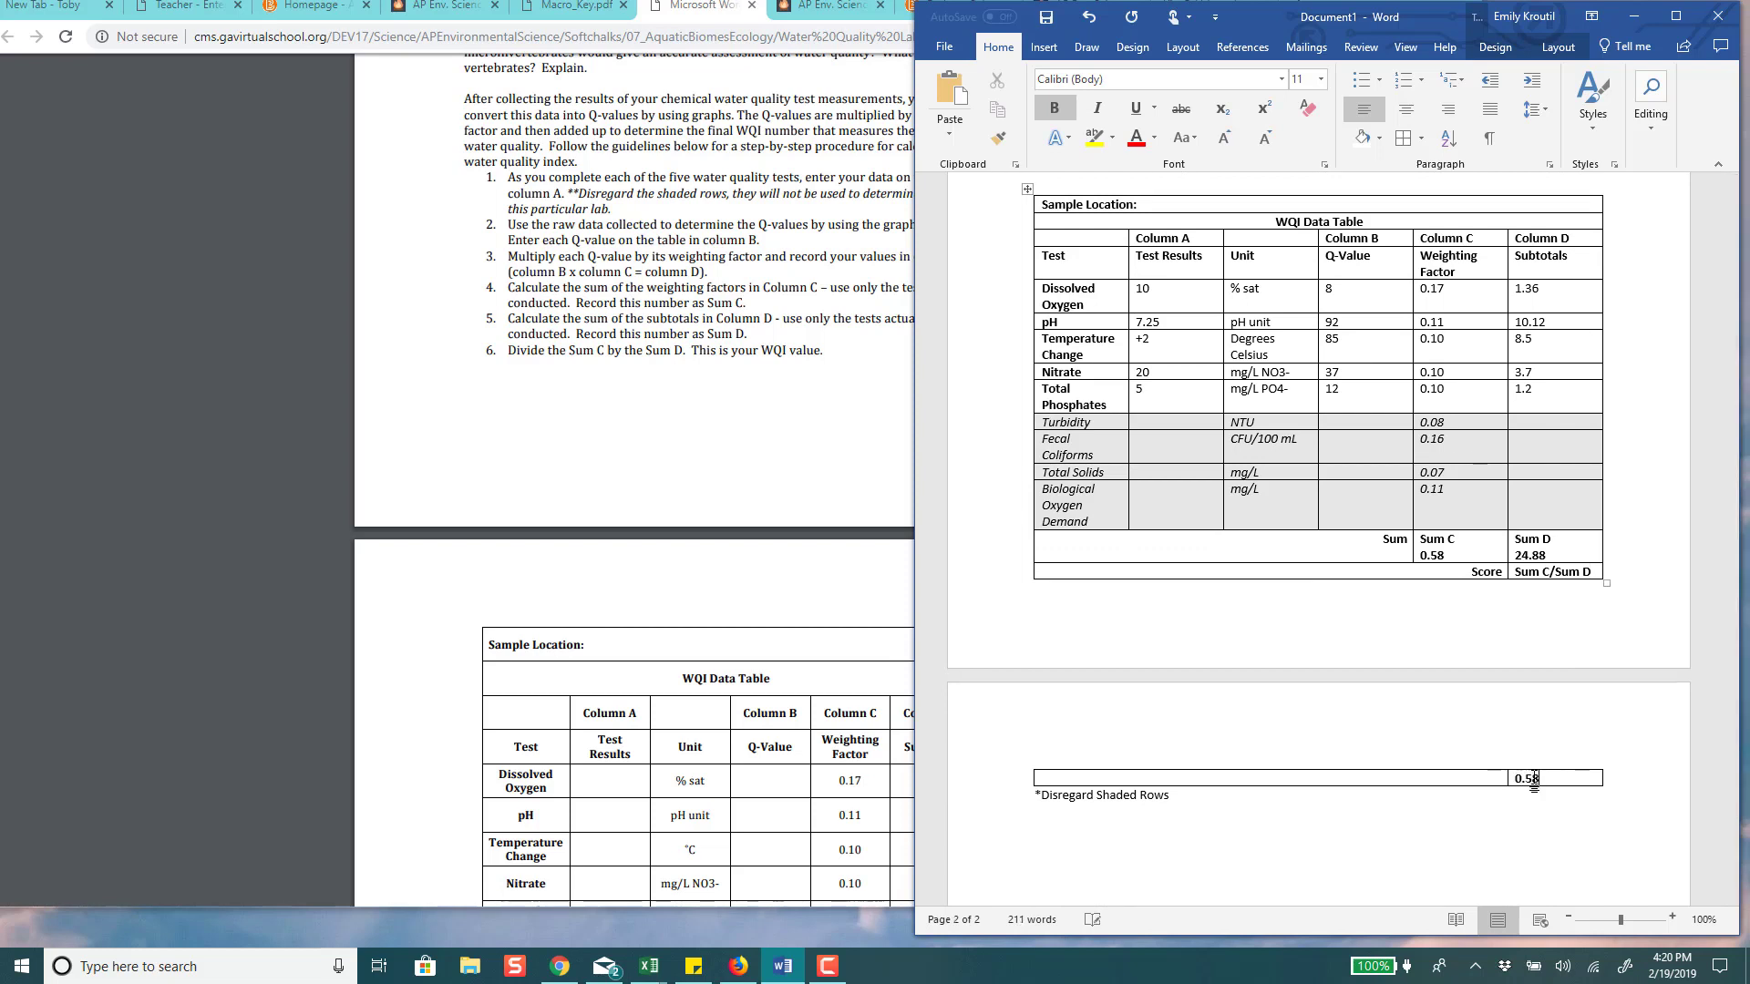
text(/24.88)
key(Return)
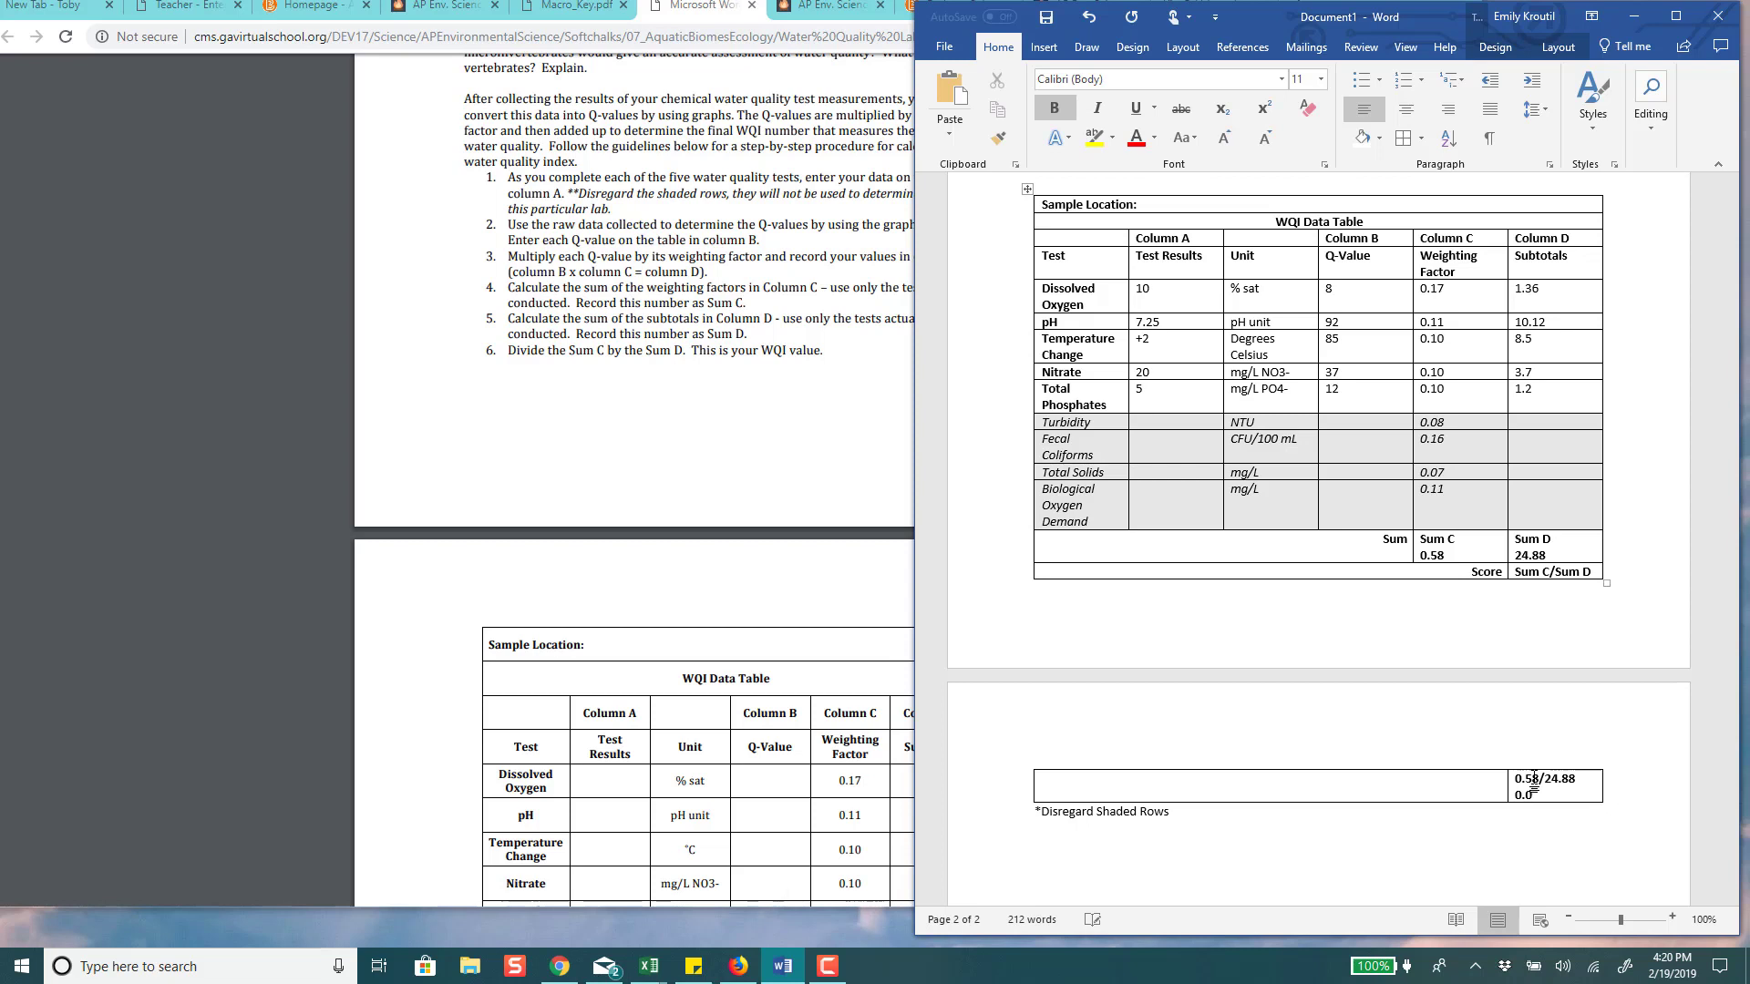
text(23)
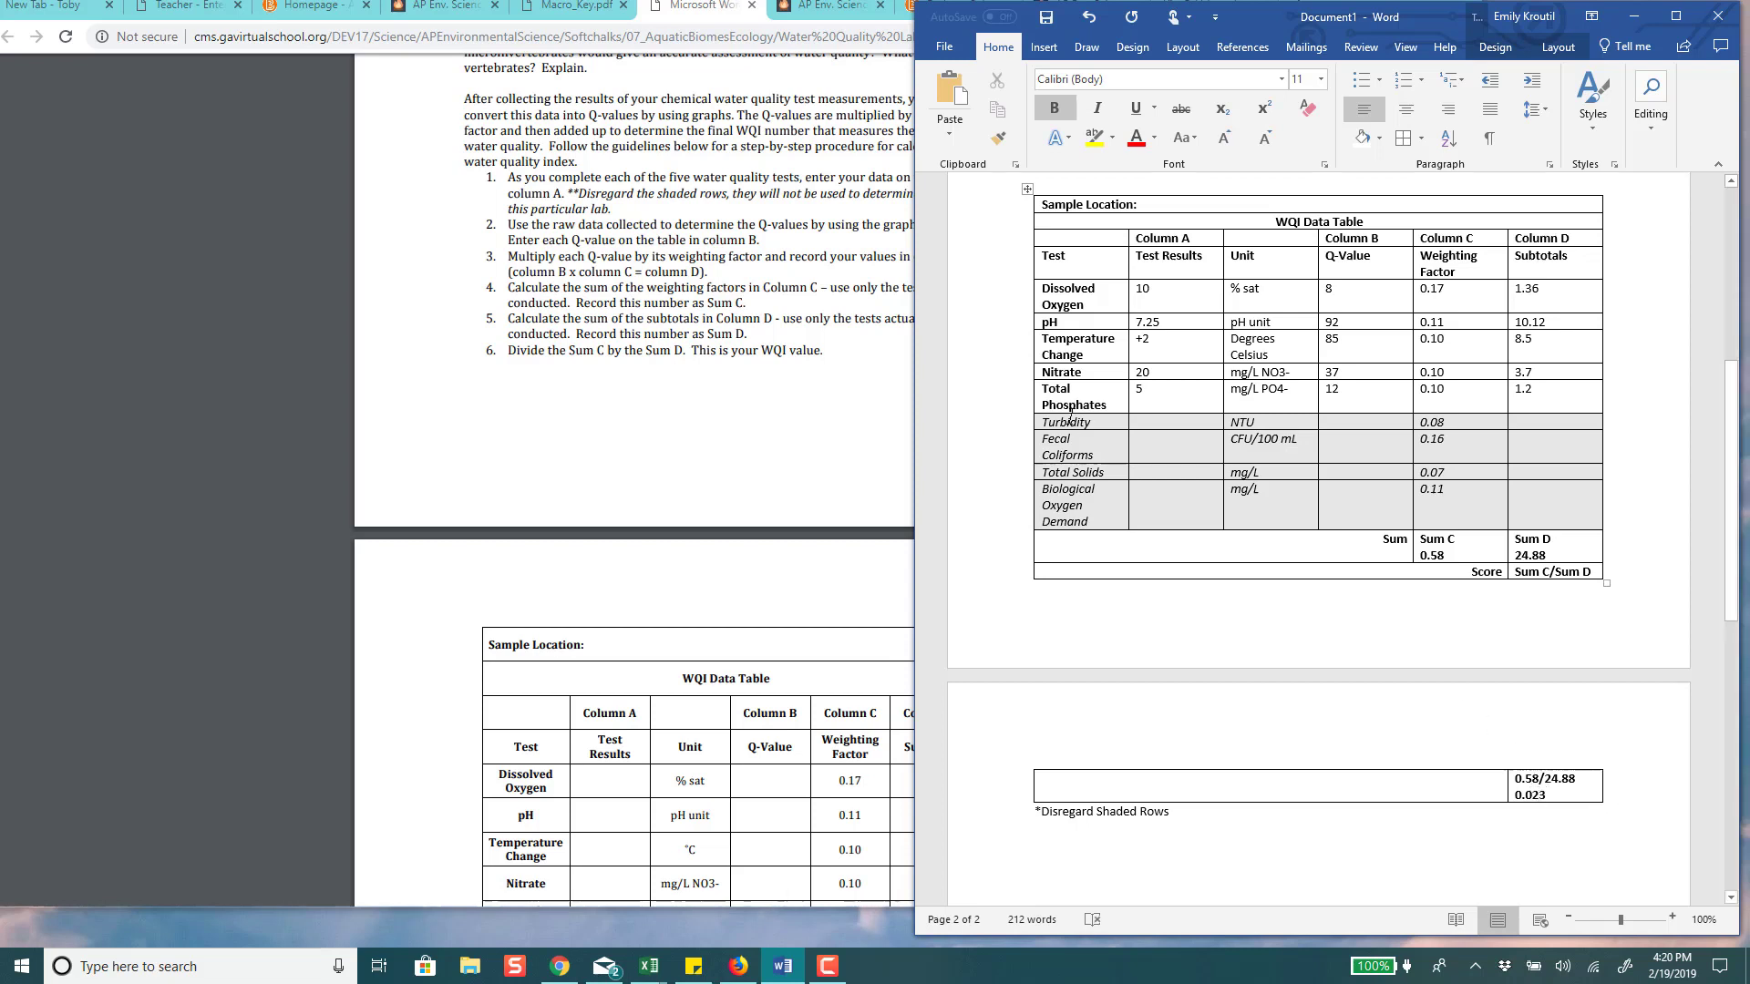
click(848, 463)
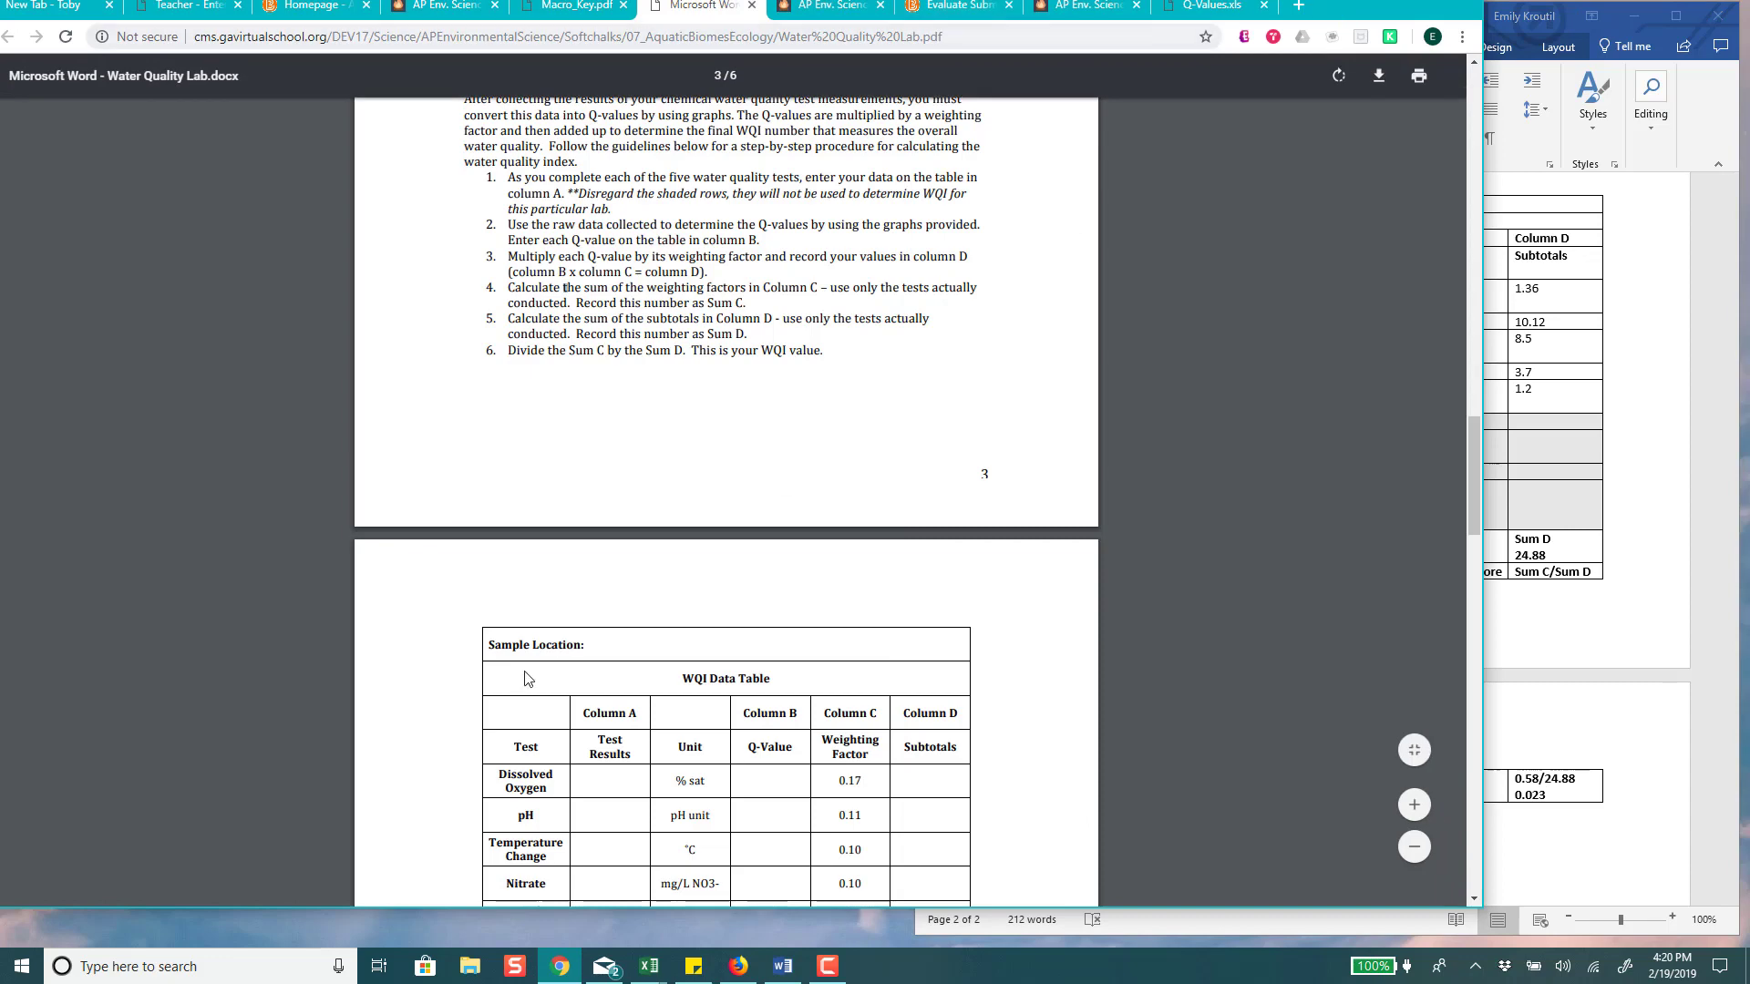
- Scroll the lab PDF to page 4's WQI Data Table and value rating scale
scroll(1166, 588, down, 8)
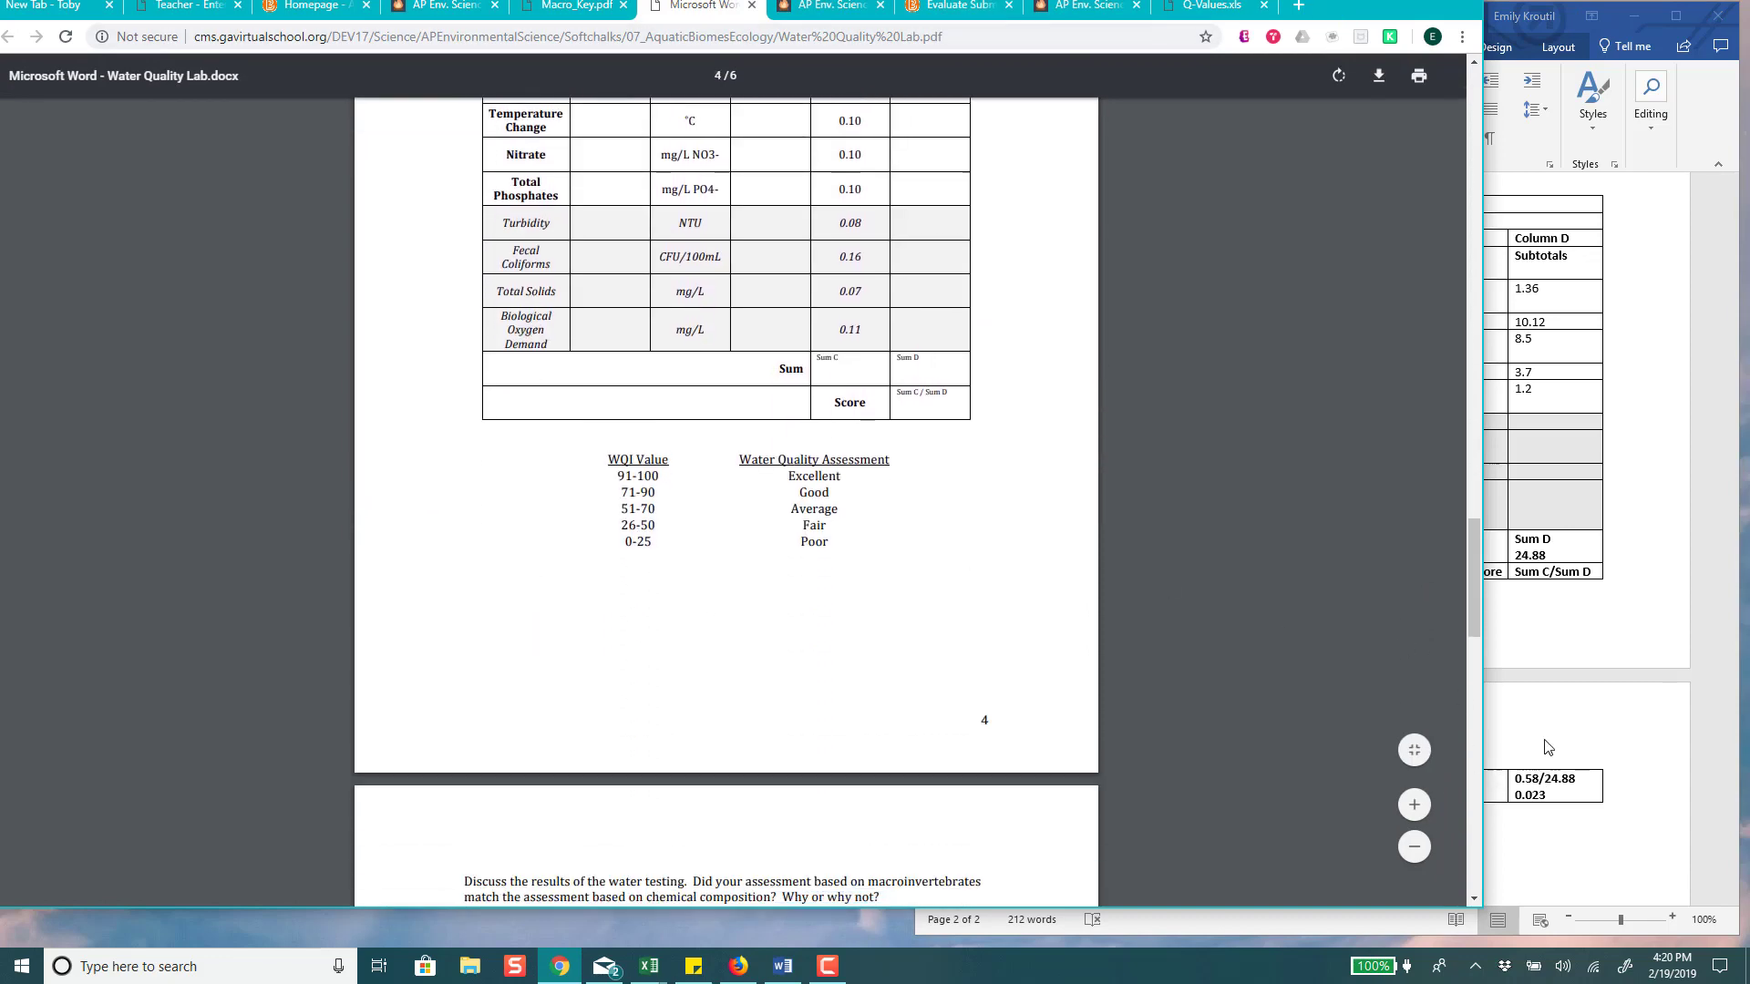
click(1548, 743)
click(709, 539)
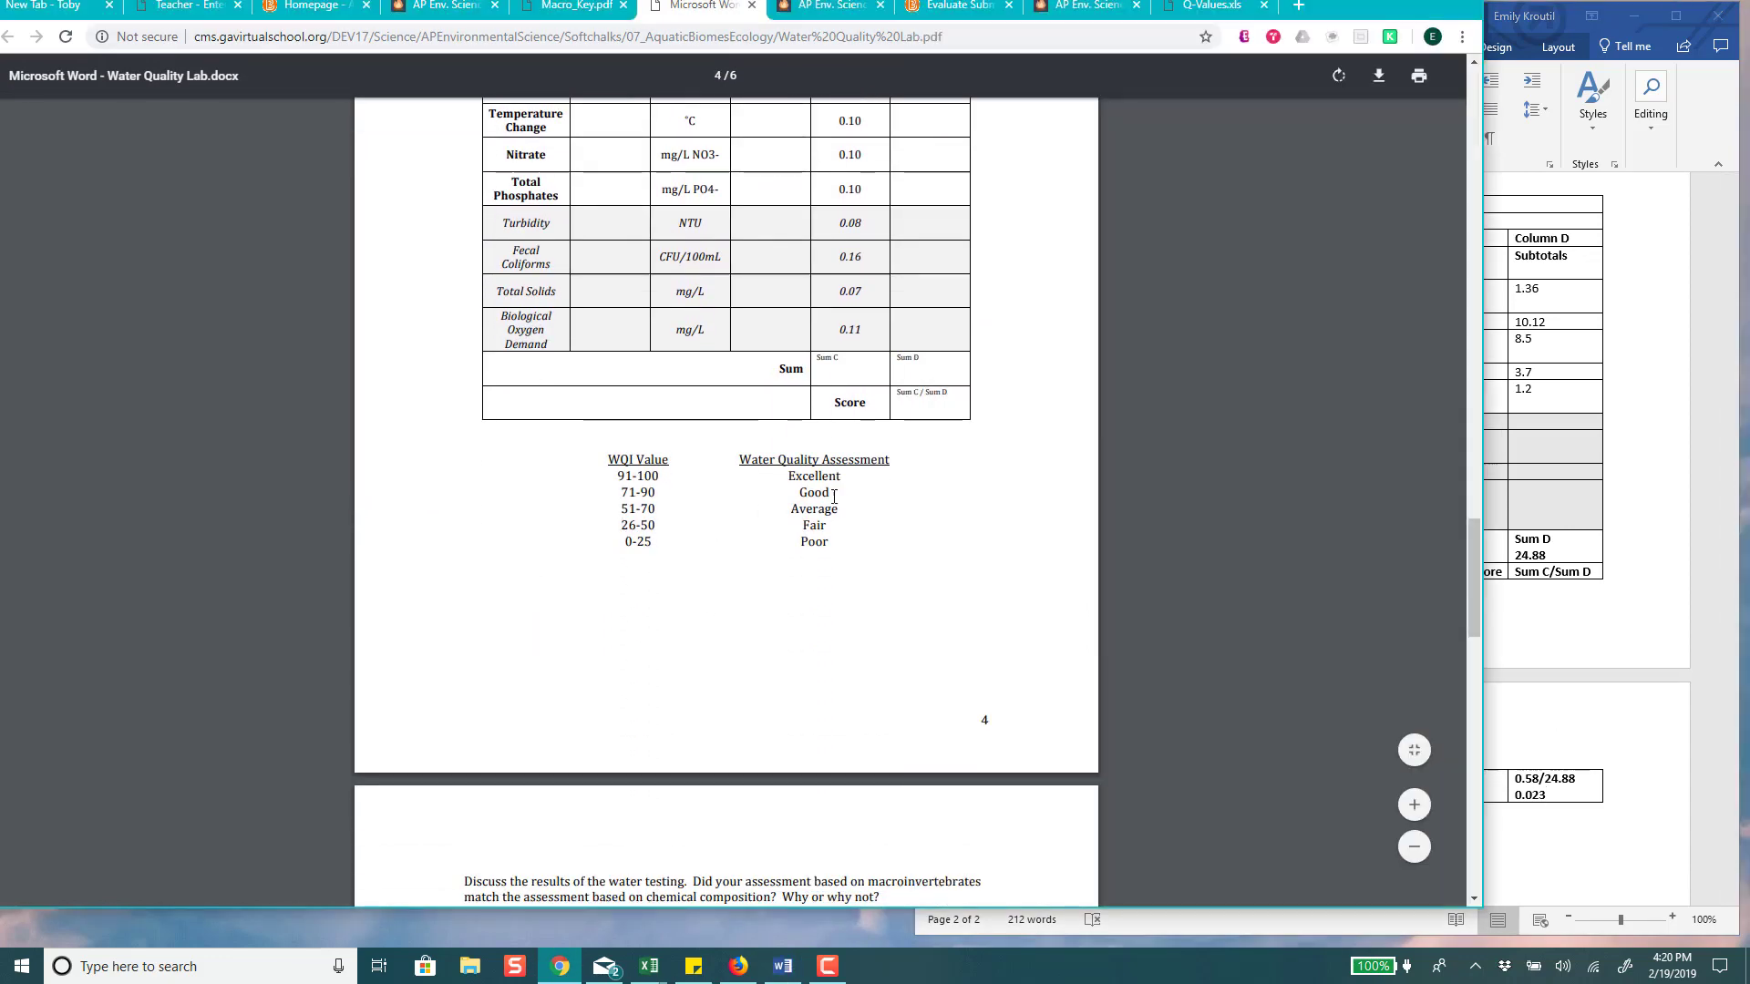
scroll(793, 592, up, 3)
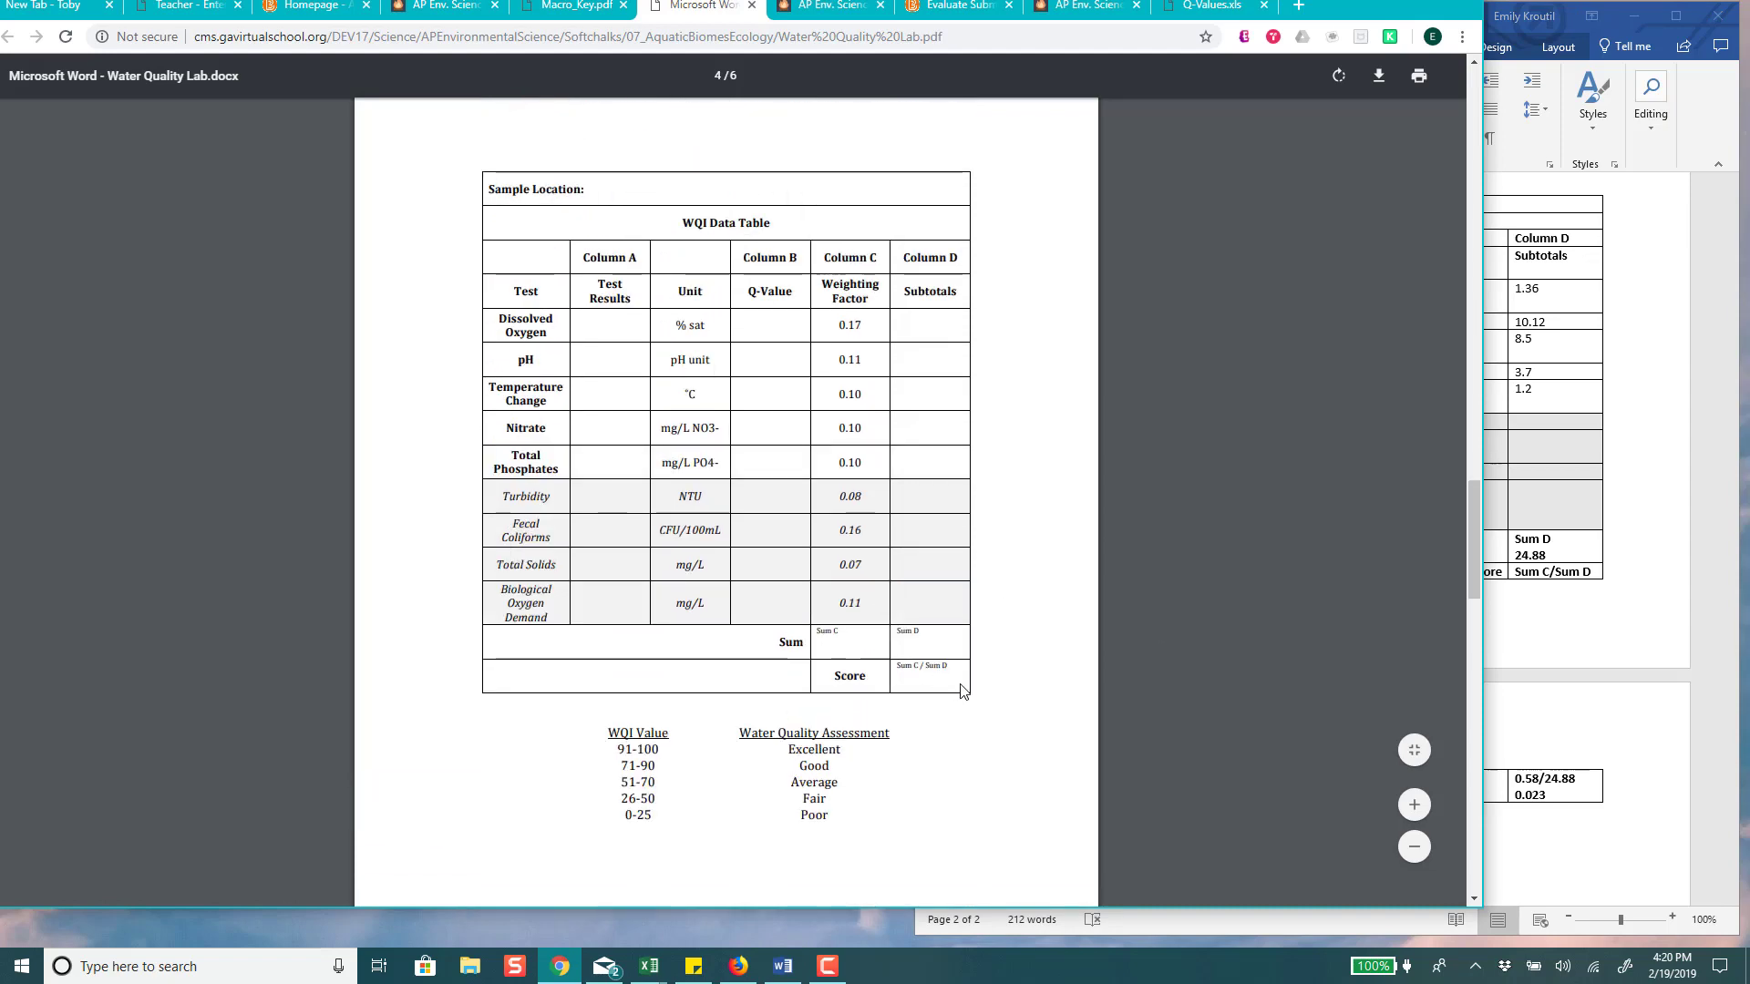
scroll(907, 716, down, 2)
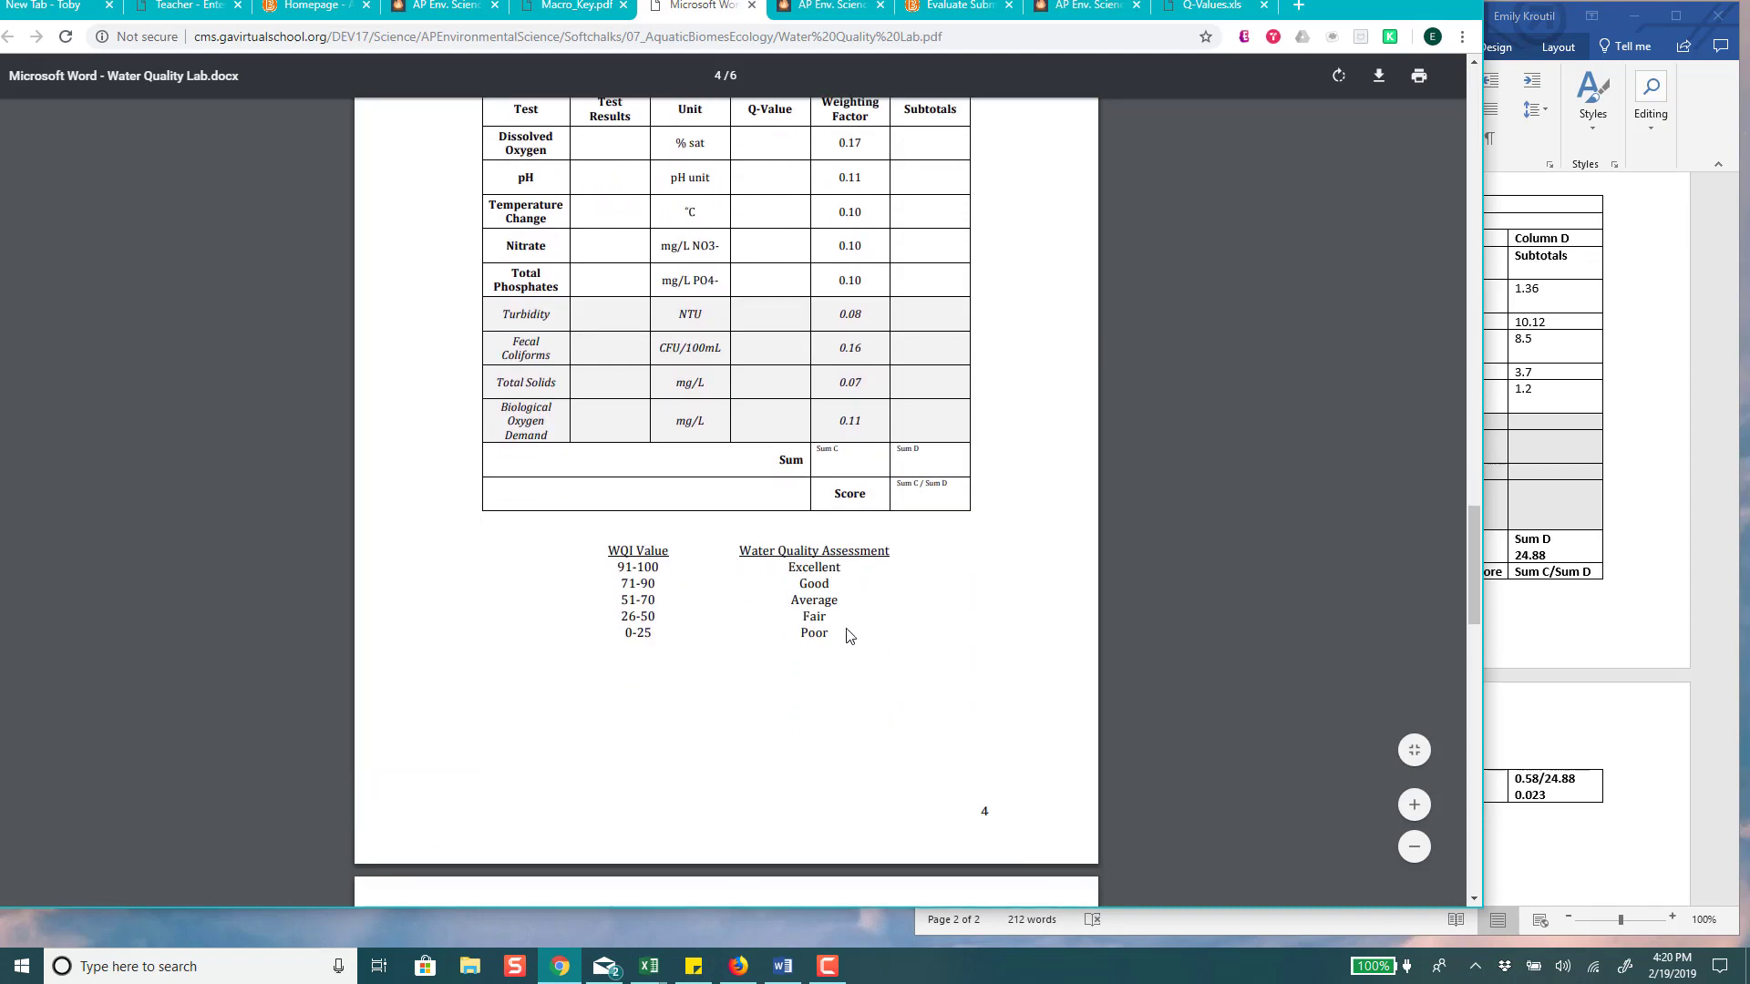
scroll(820, 635, down, 4)
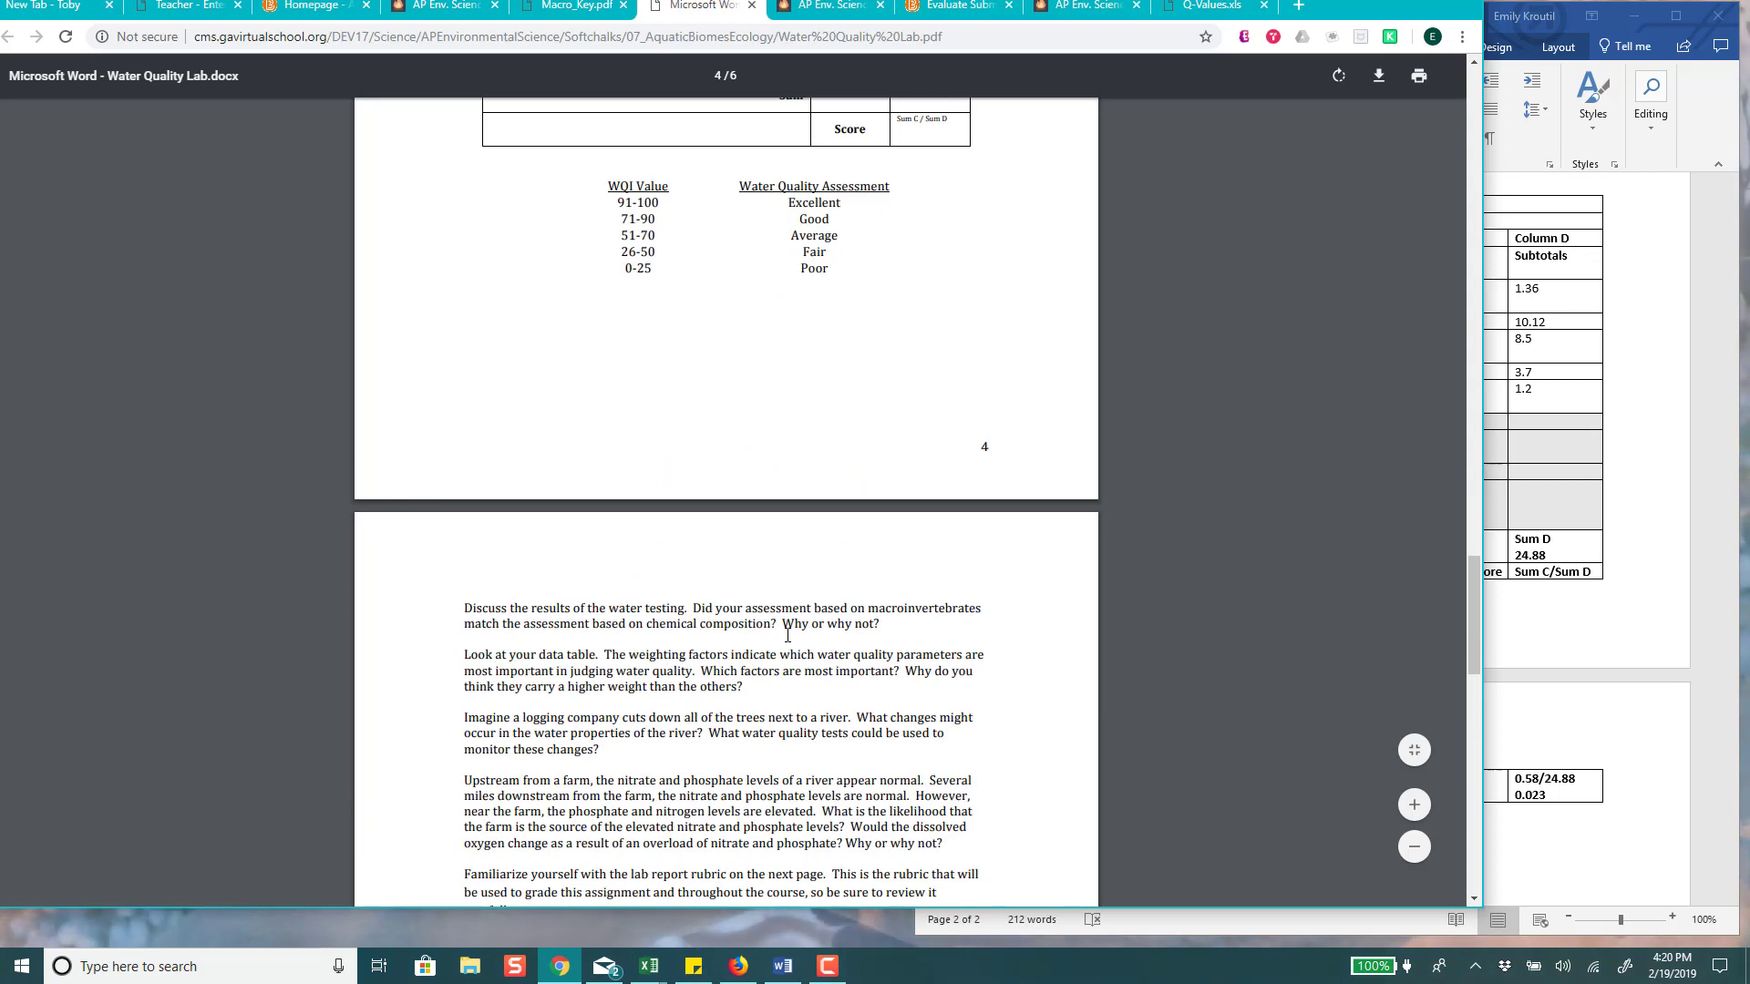
scroll(787, 636, up, 10)
scroll(786, 641, up, 1)
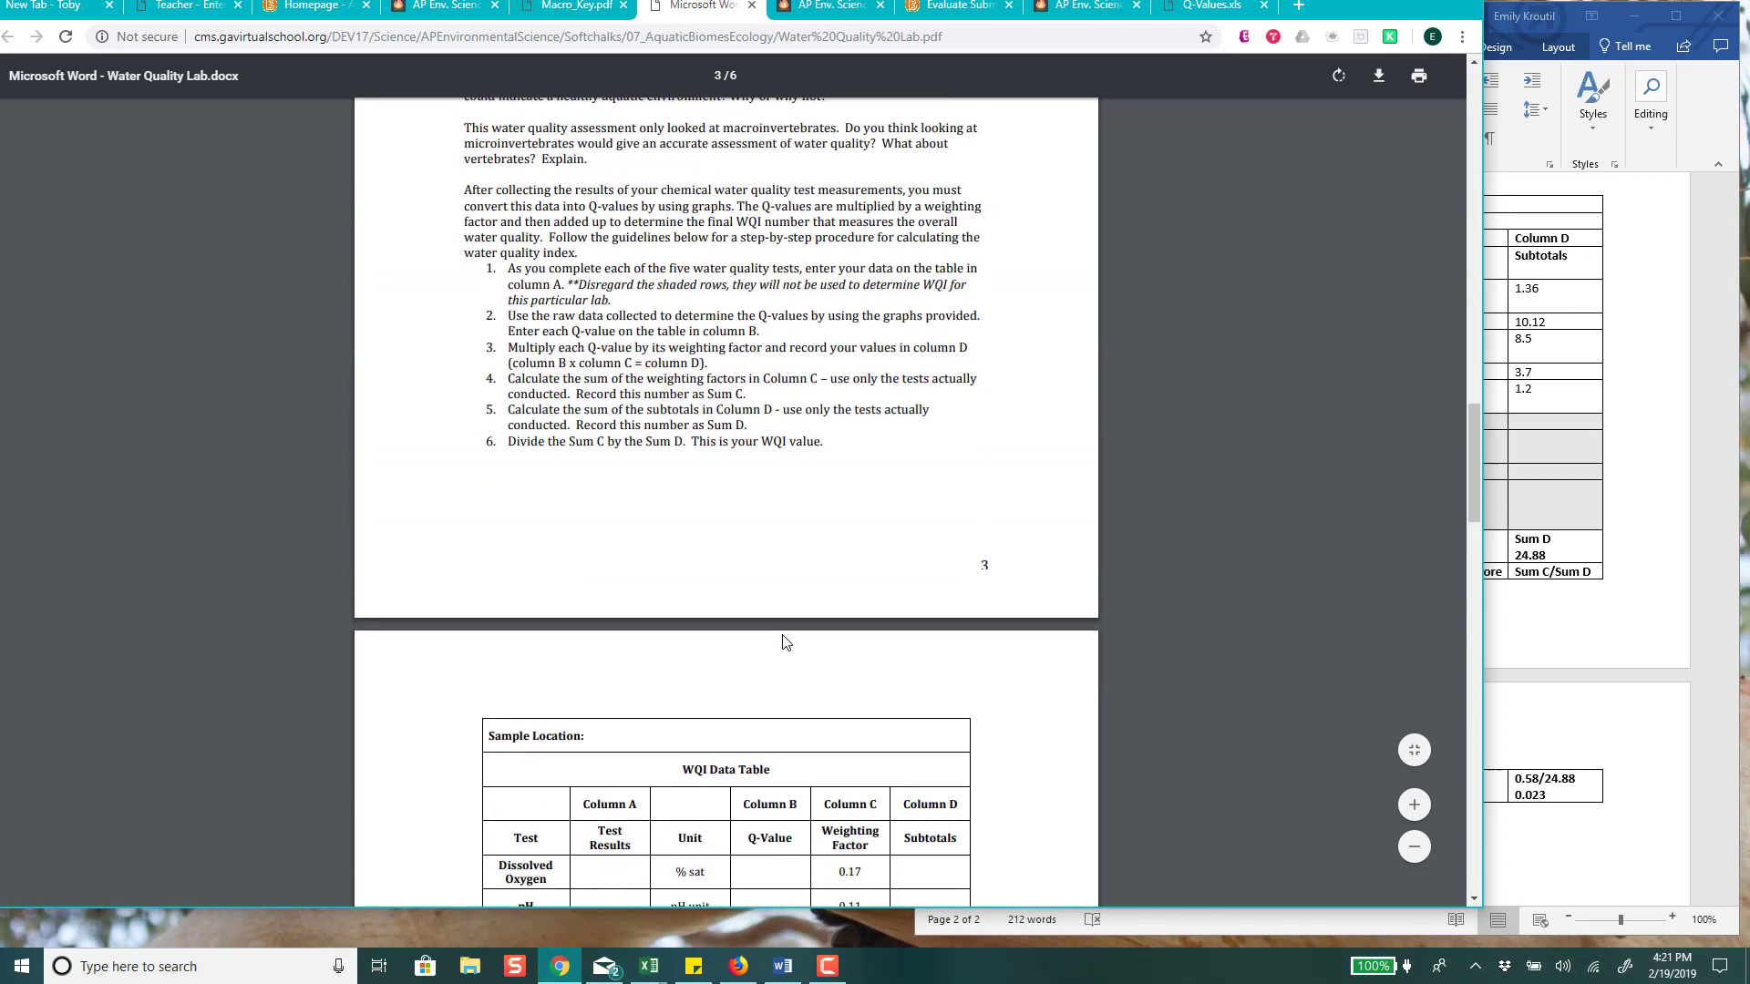
scroll(786, 642, down, 9)
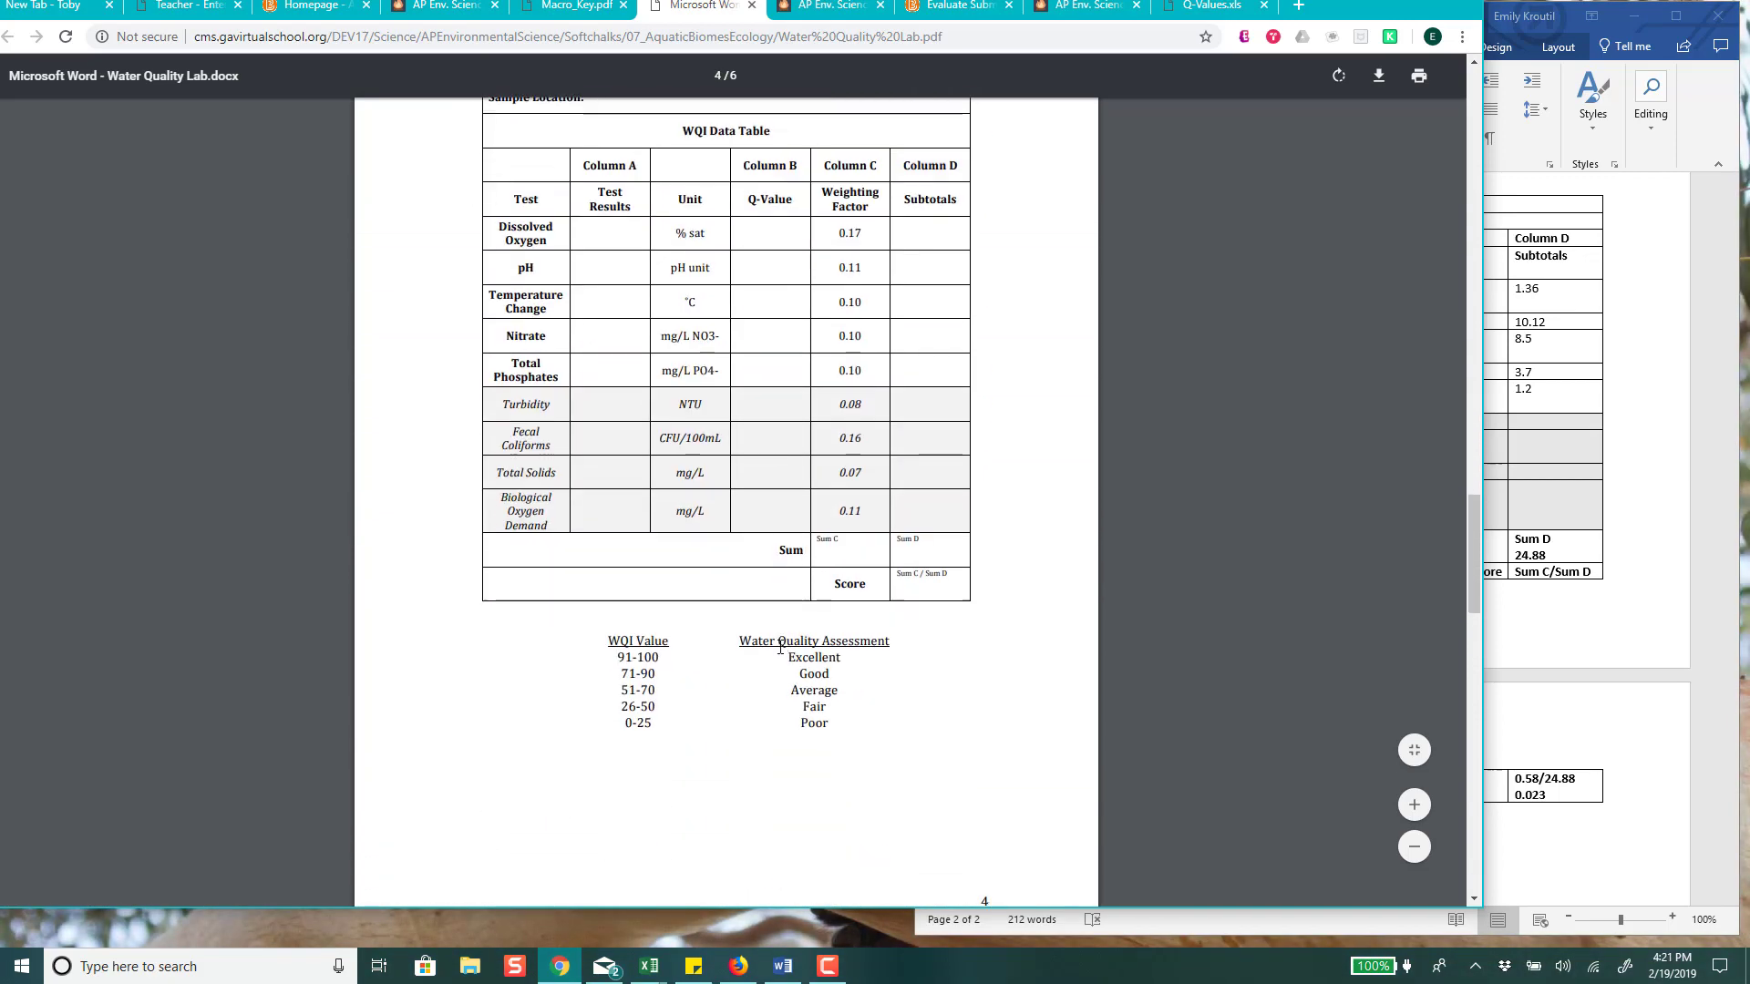
click(1654, 698)
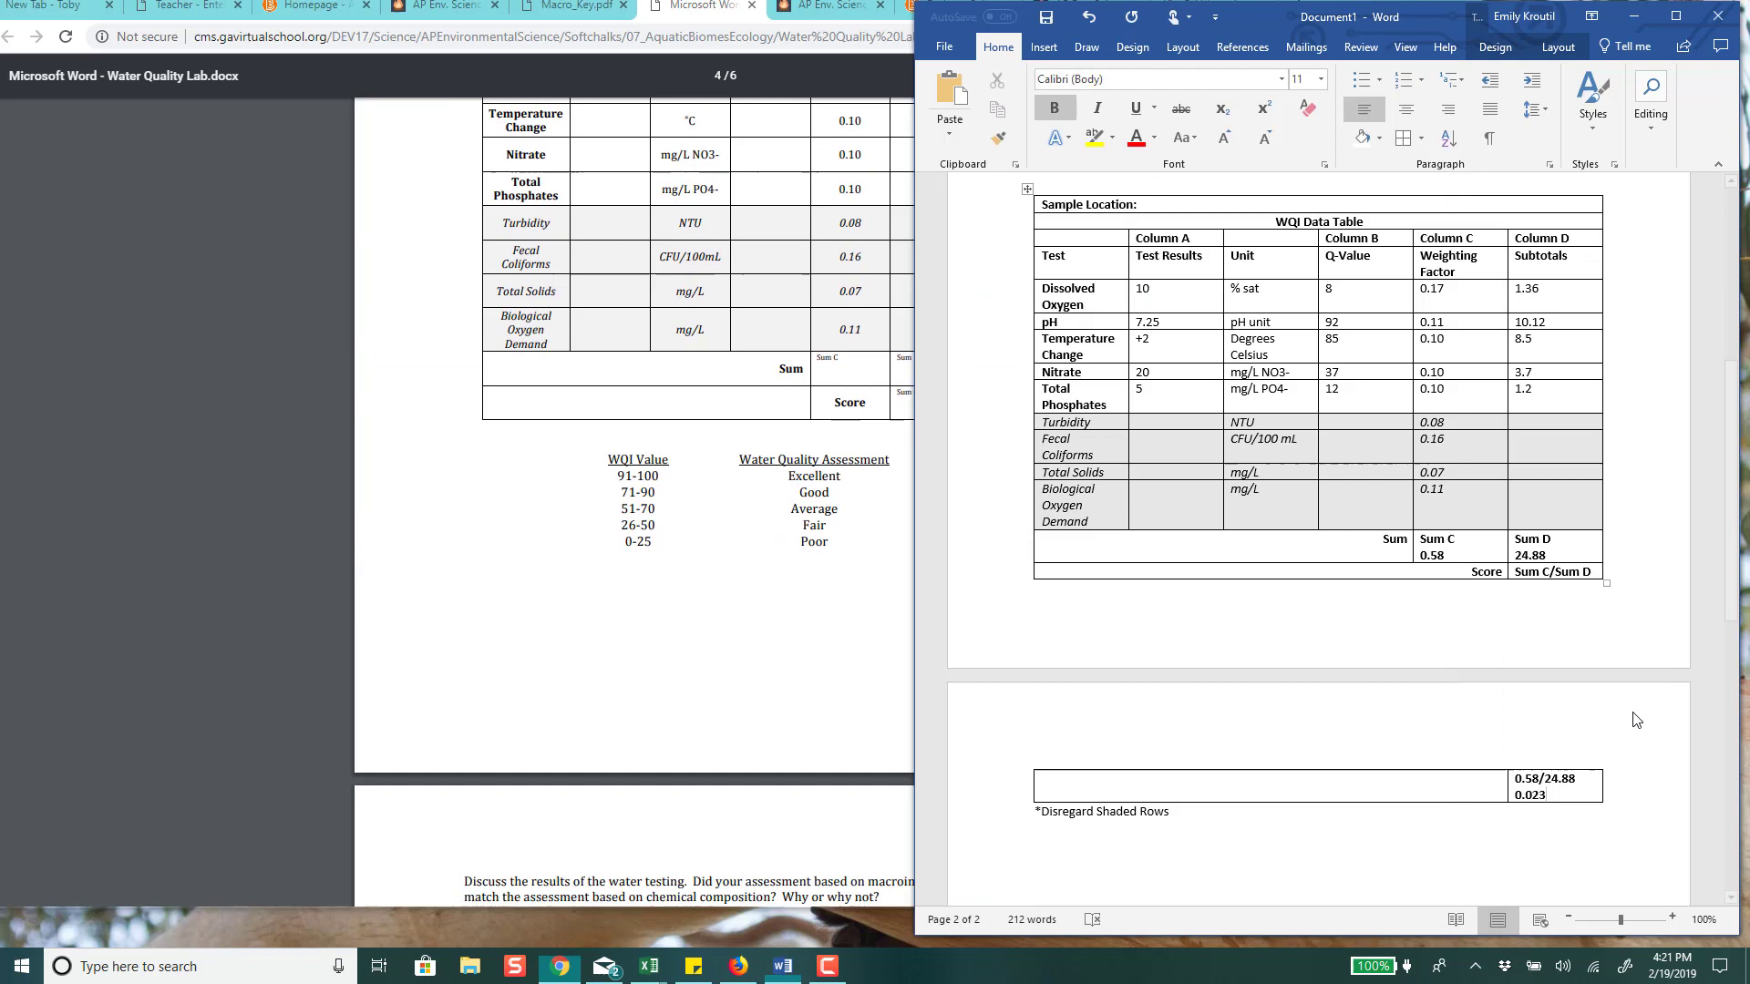
- Append 'Poor' after the 0.023 score and scroll through the document to review the tables
click(779, 675)
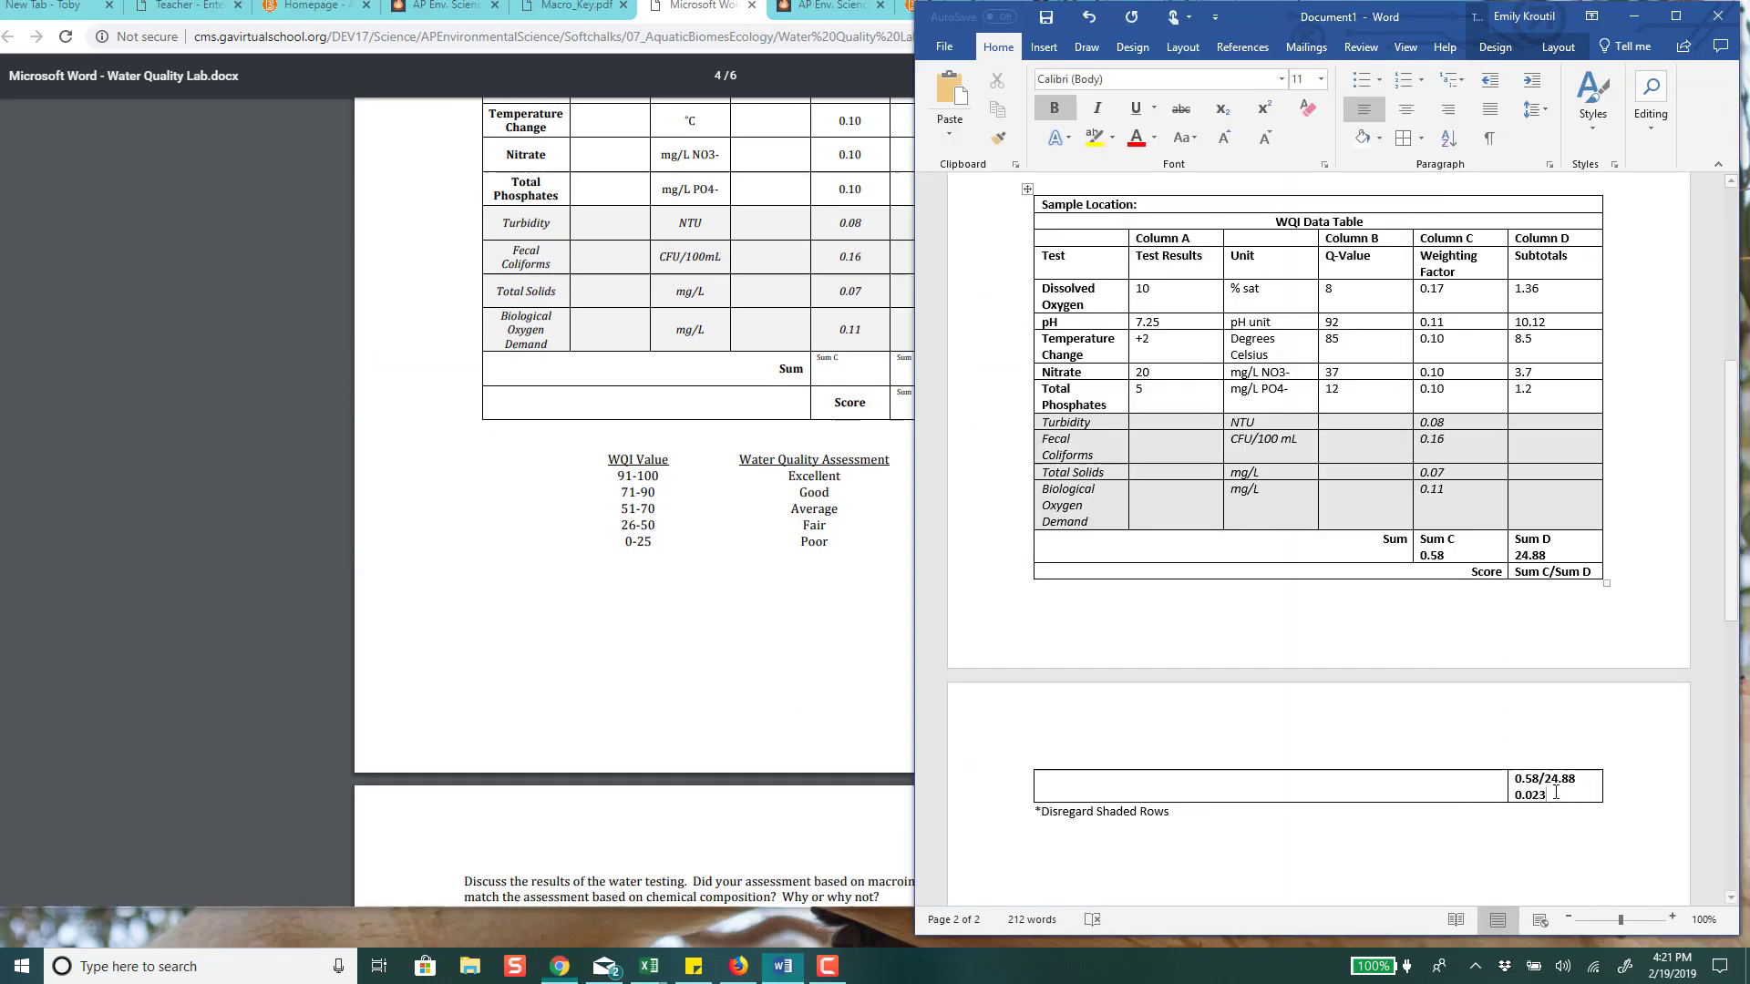
click(1561, 793)
text(Poor)
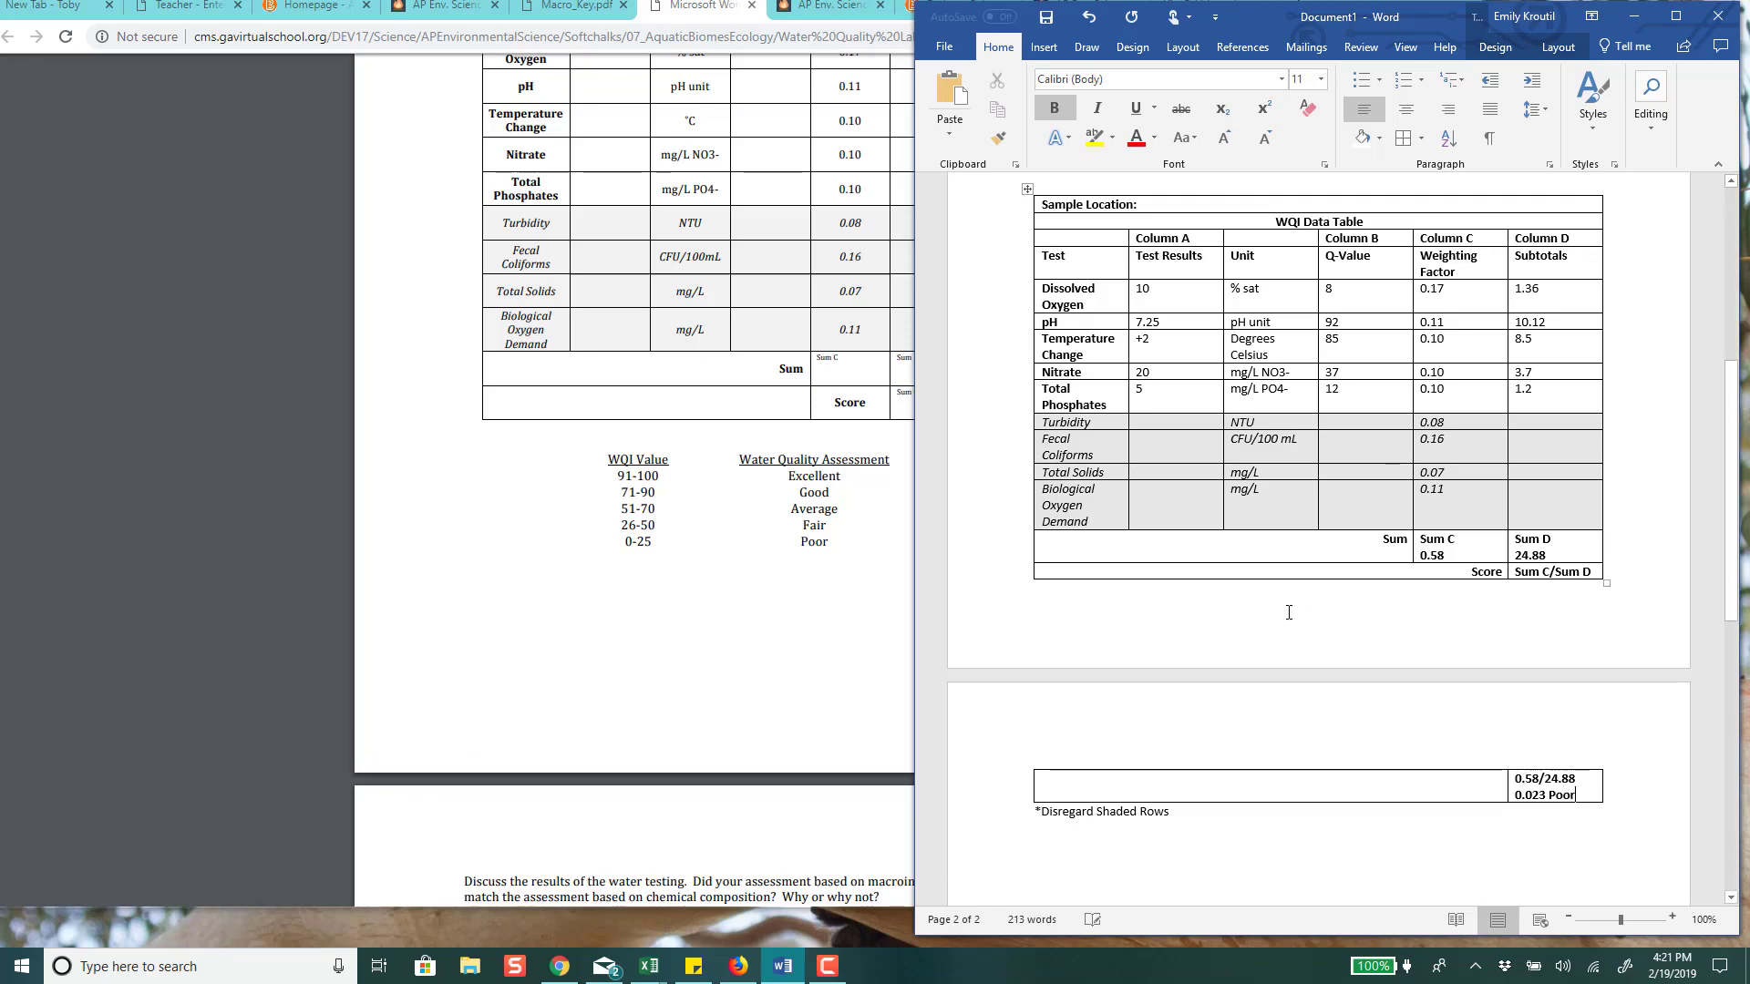
scroll(1289, 613, up, 7)
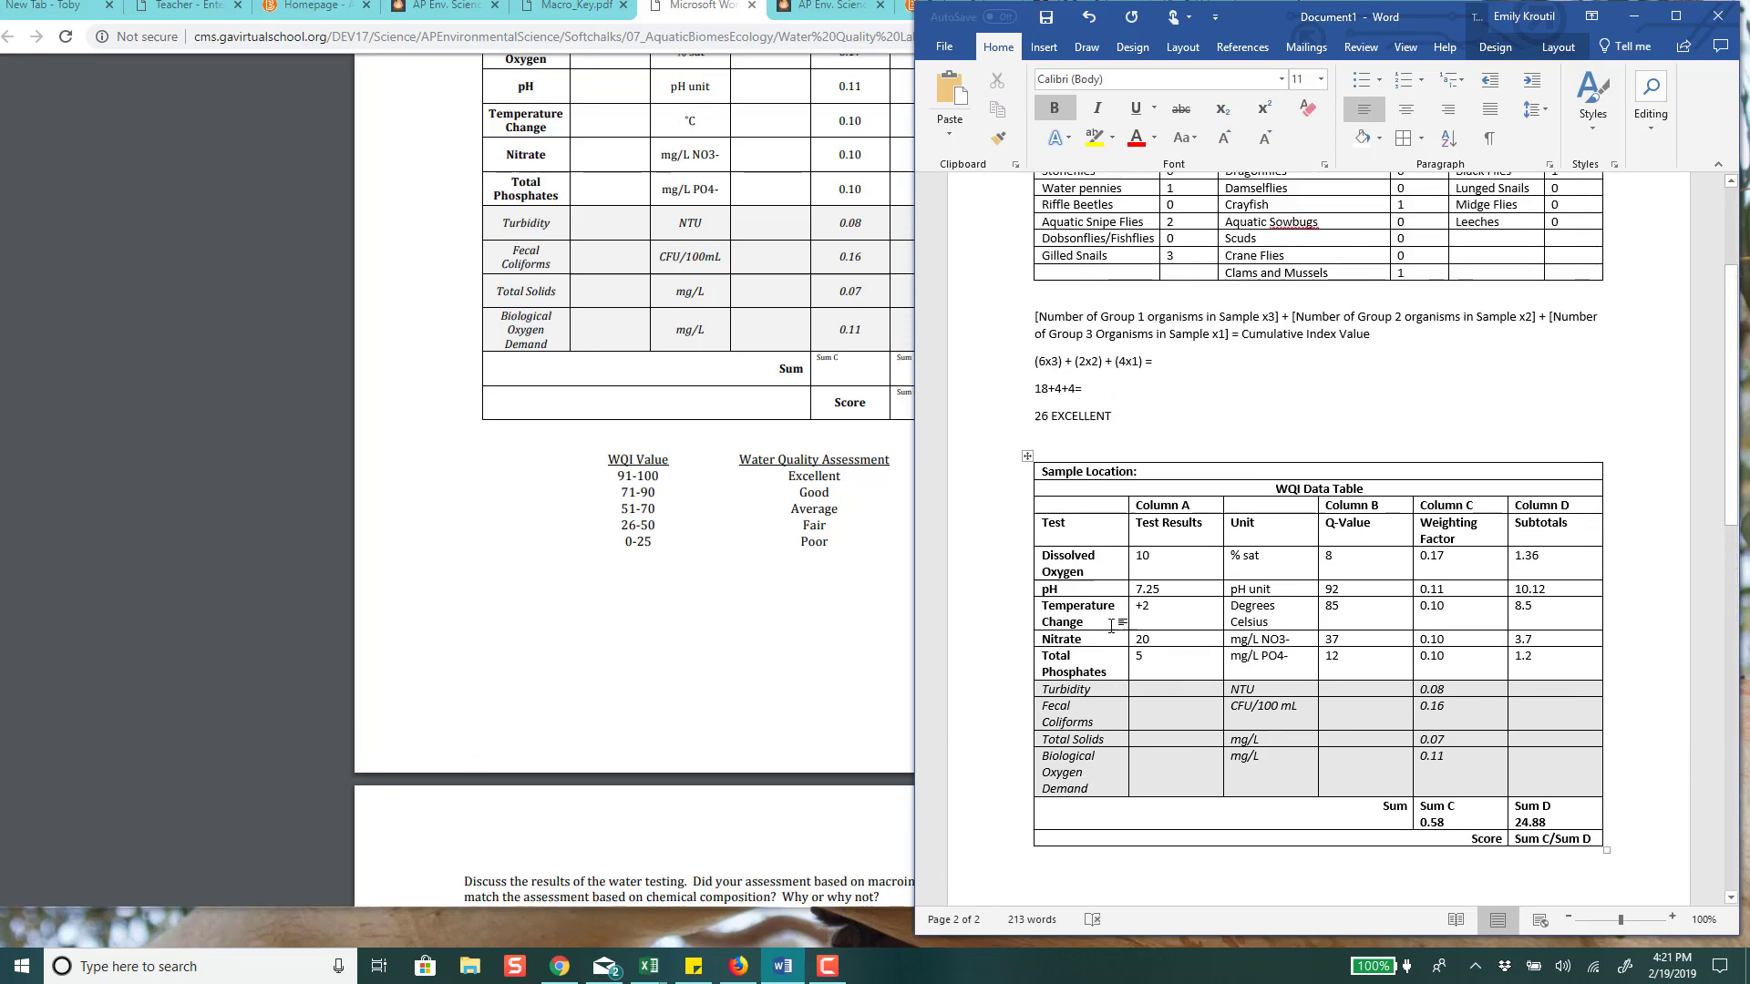
scroll(970, 448, up, 2)
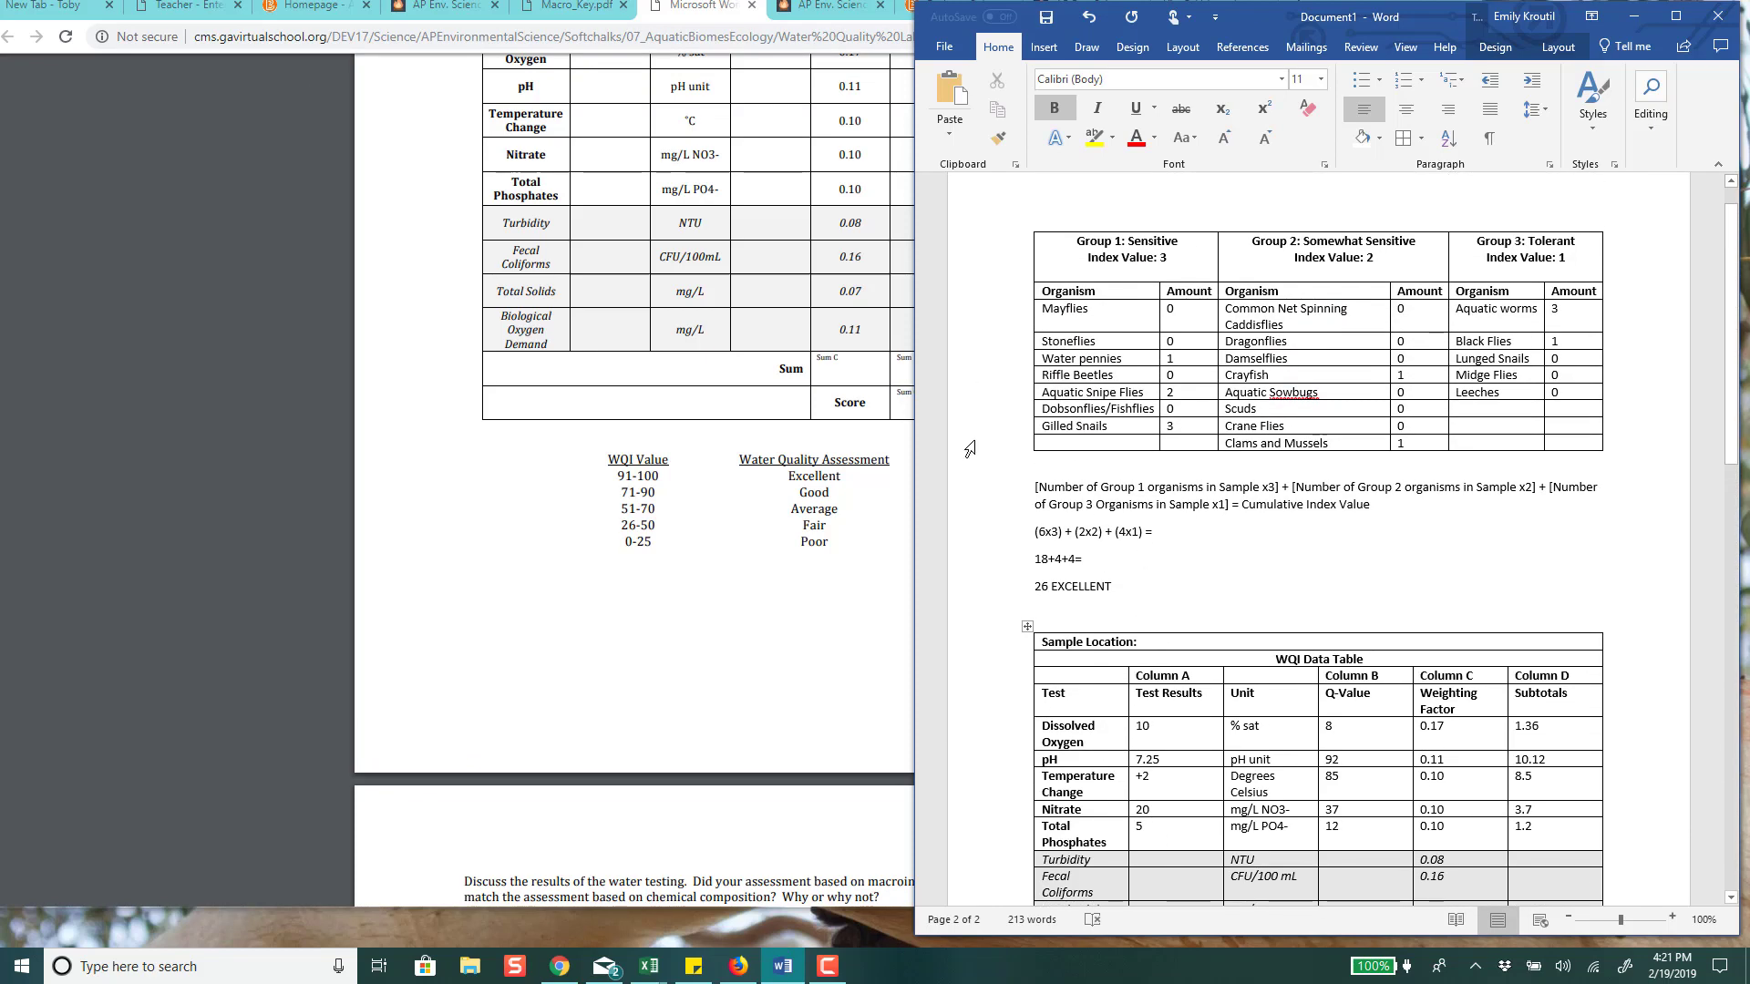
scroll(1352, 787, down, 5)
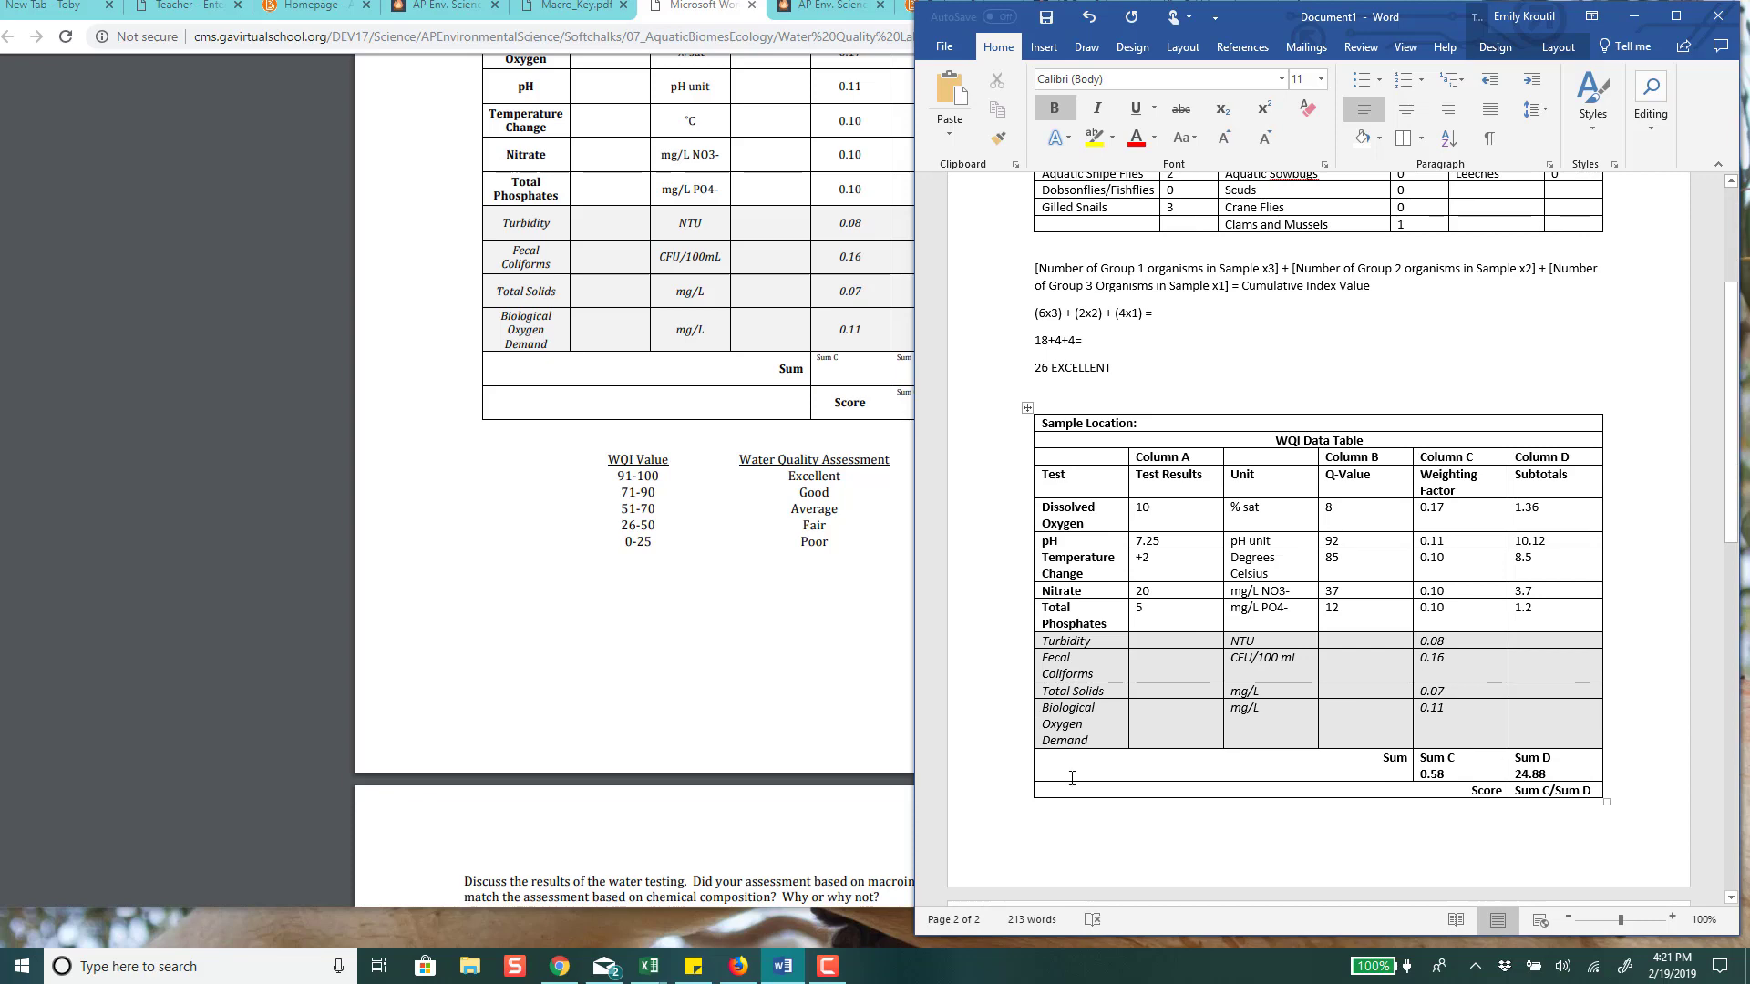
scroll(1071, 778, down, 6)
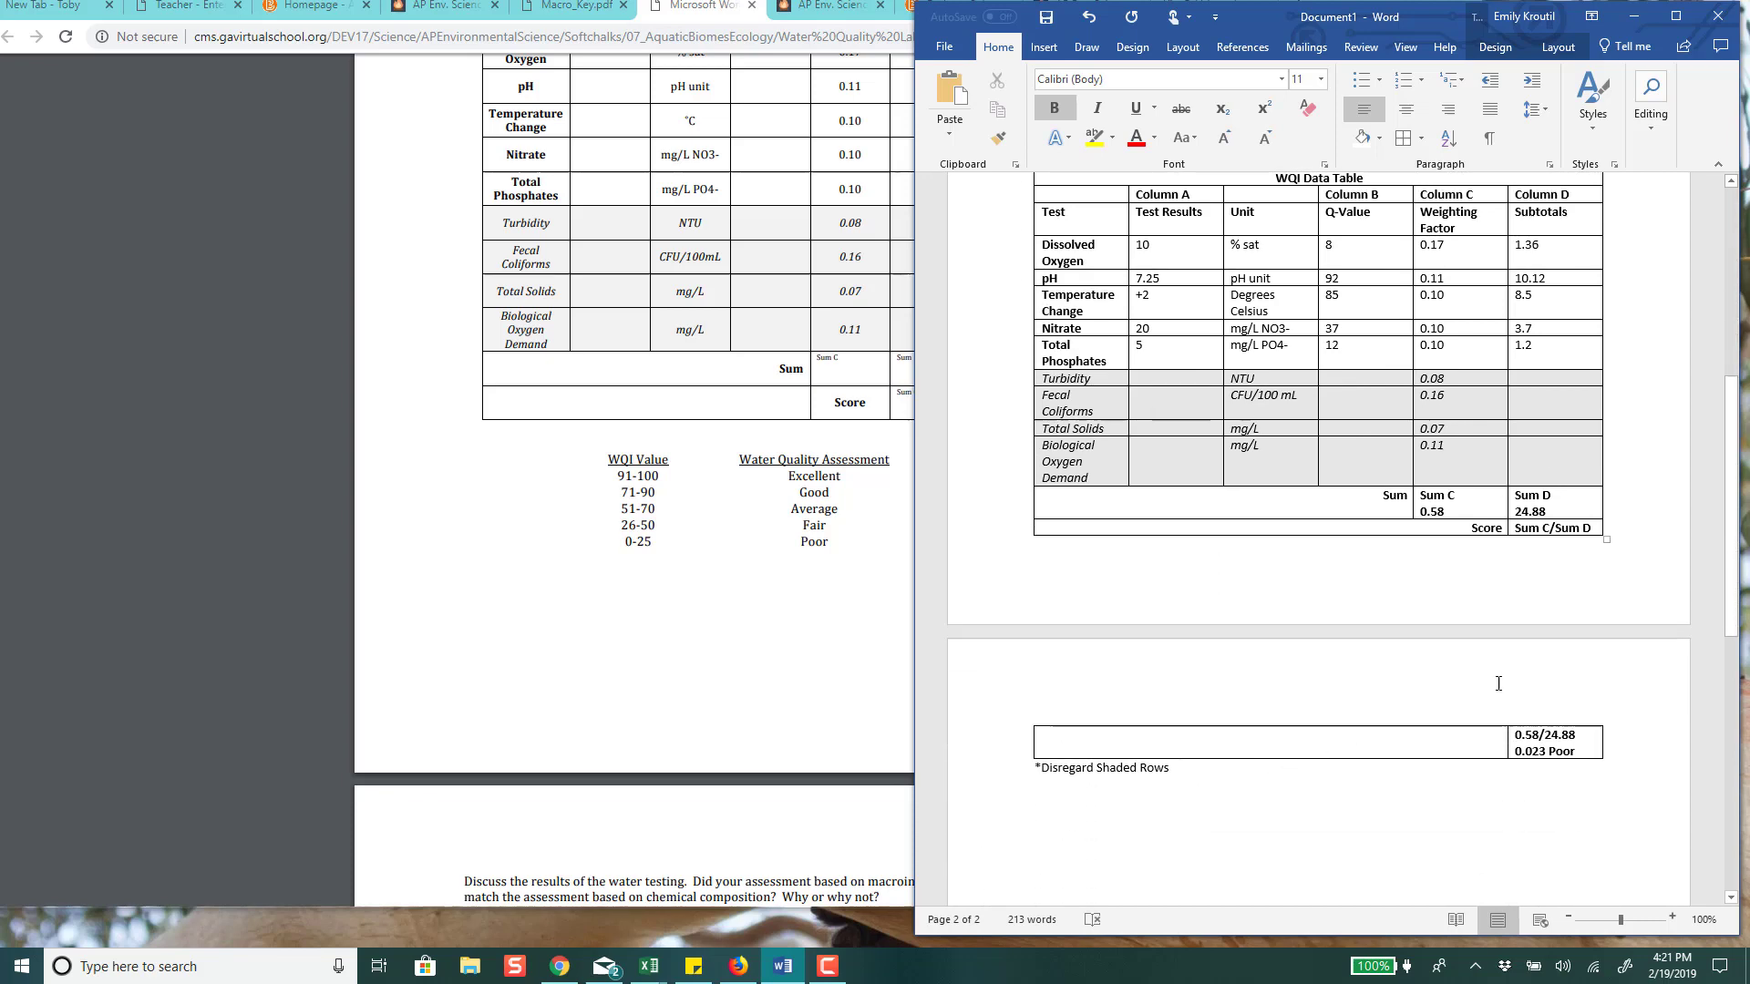
click(806, 631)
- Scroll the handout past page 5's discussion questions to the page 6 rubric table
scroll(800, 659, down, 6)
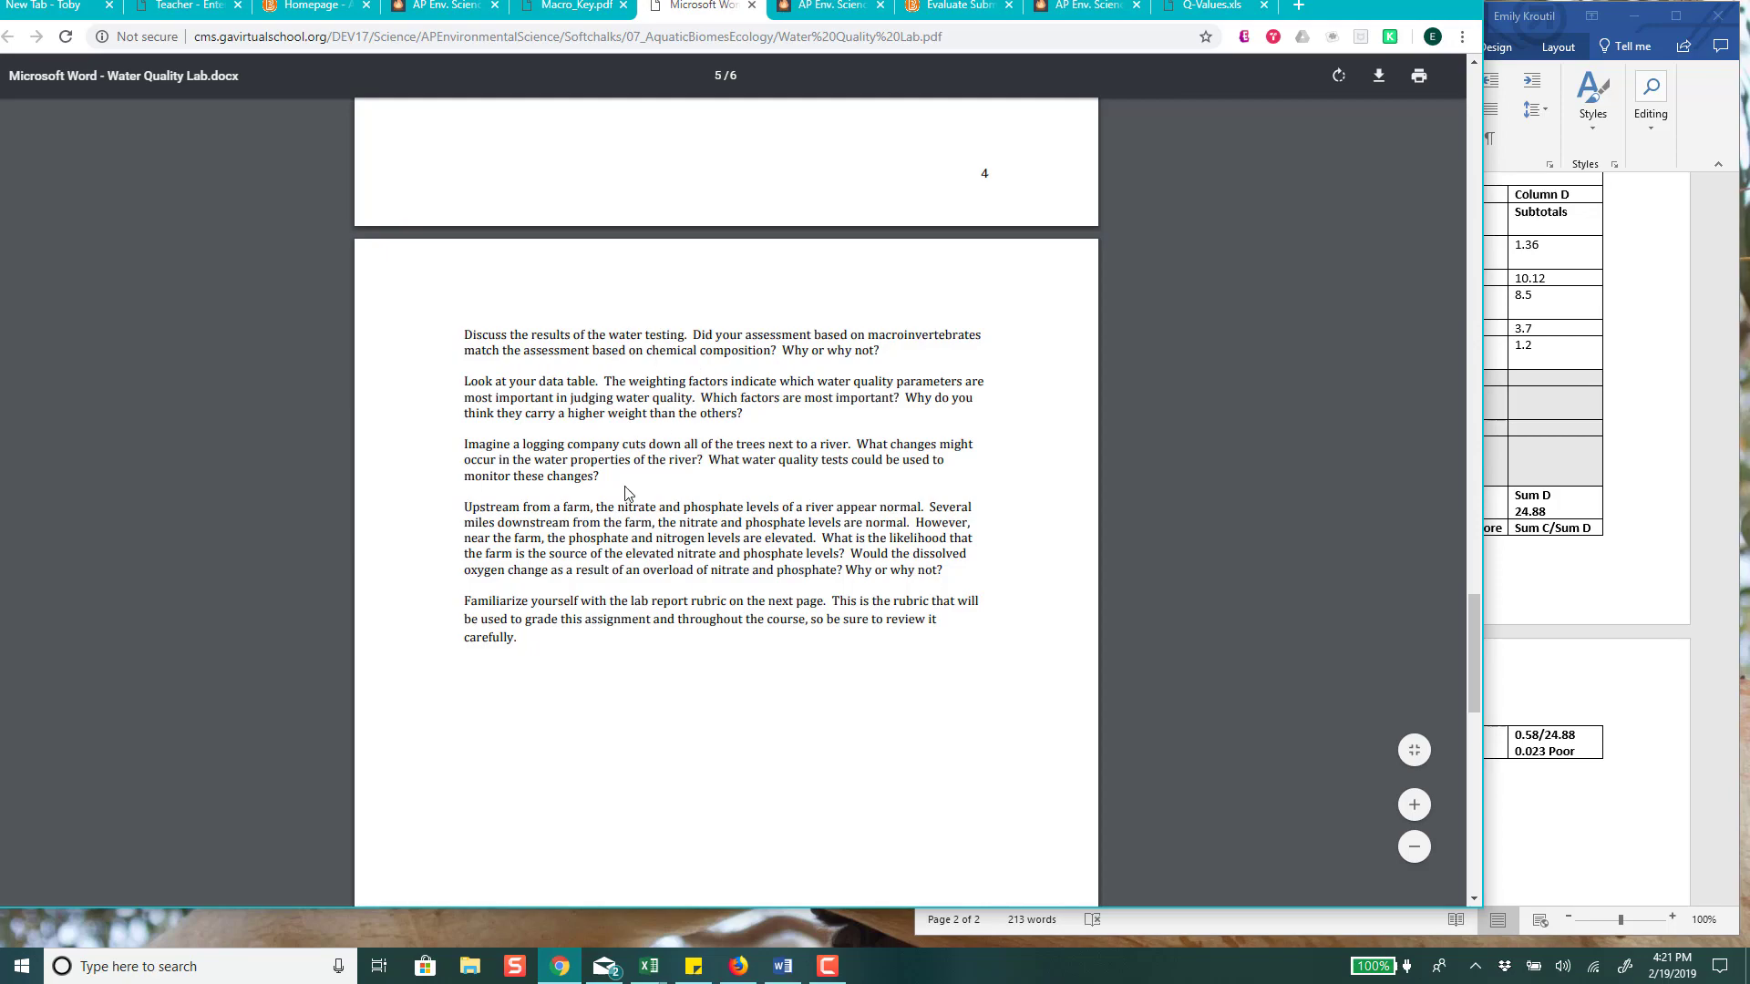
scroll(816, 524, down, 14)
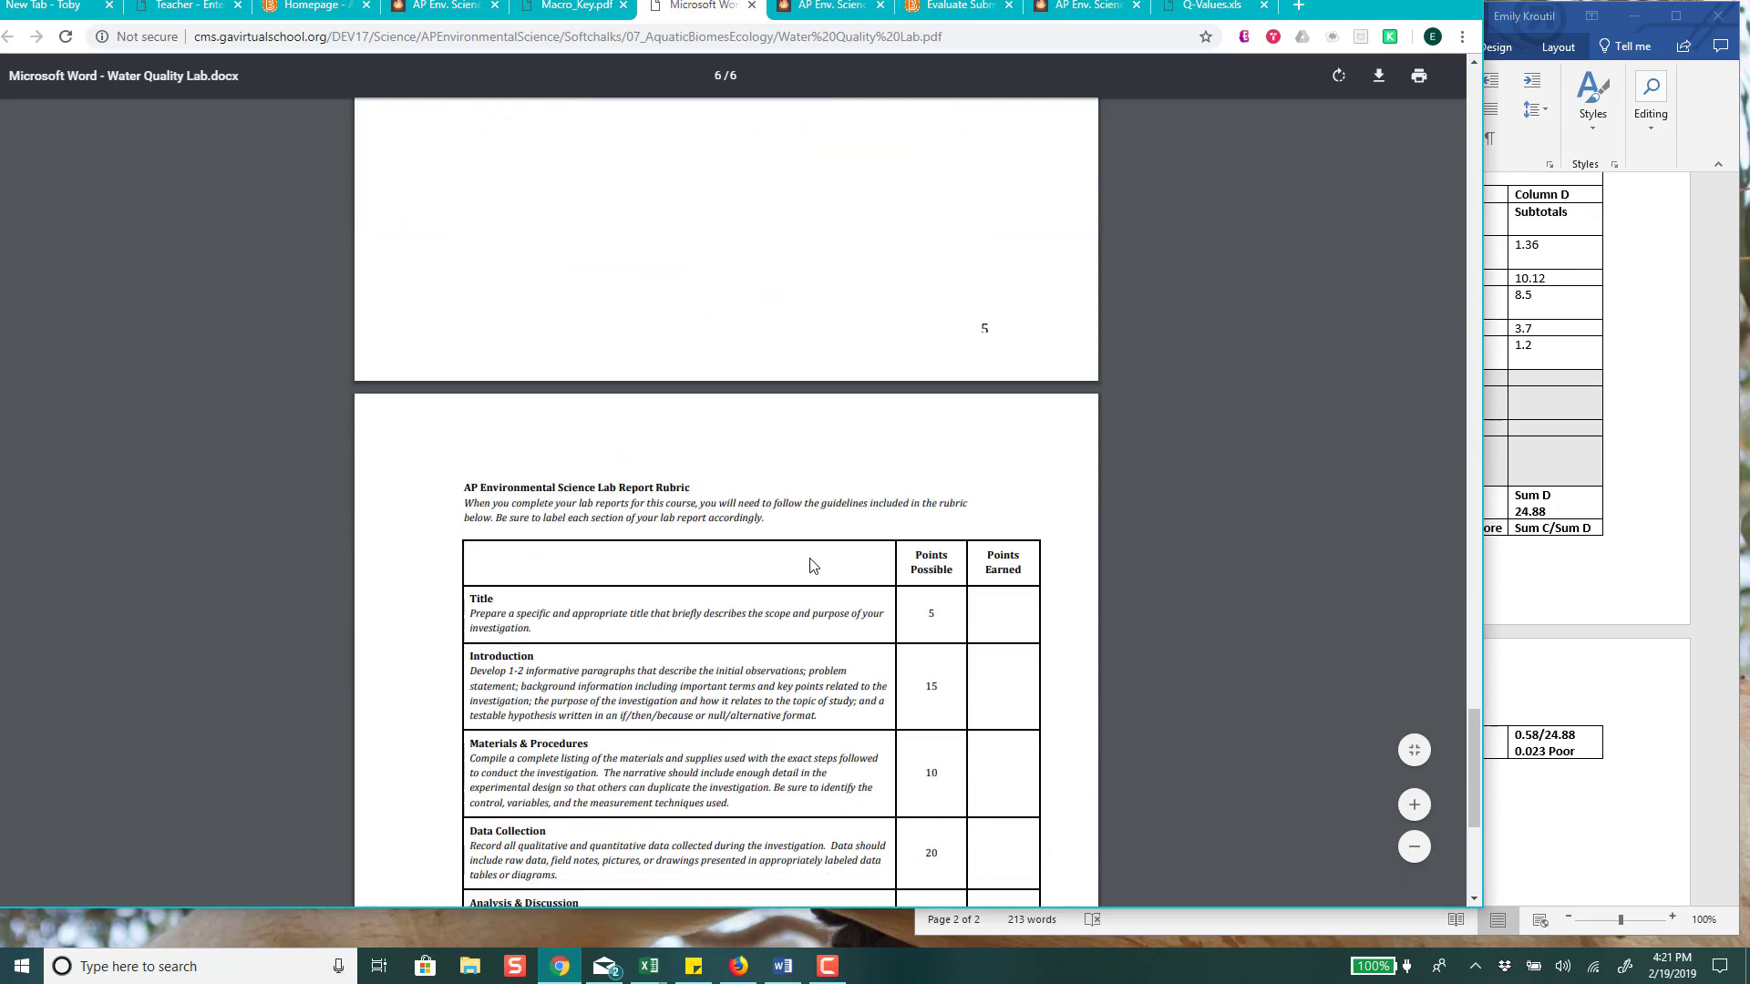
scroll(786, 581, up, 2)
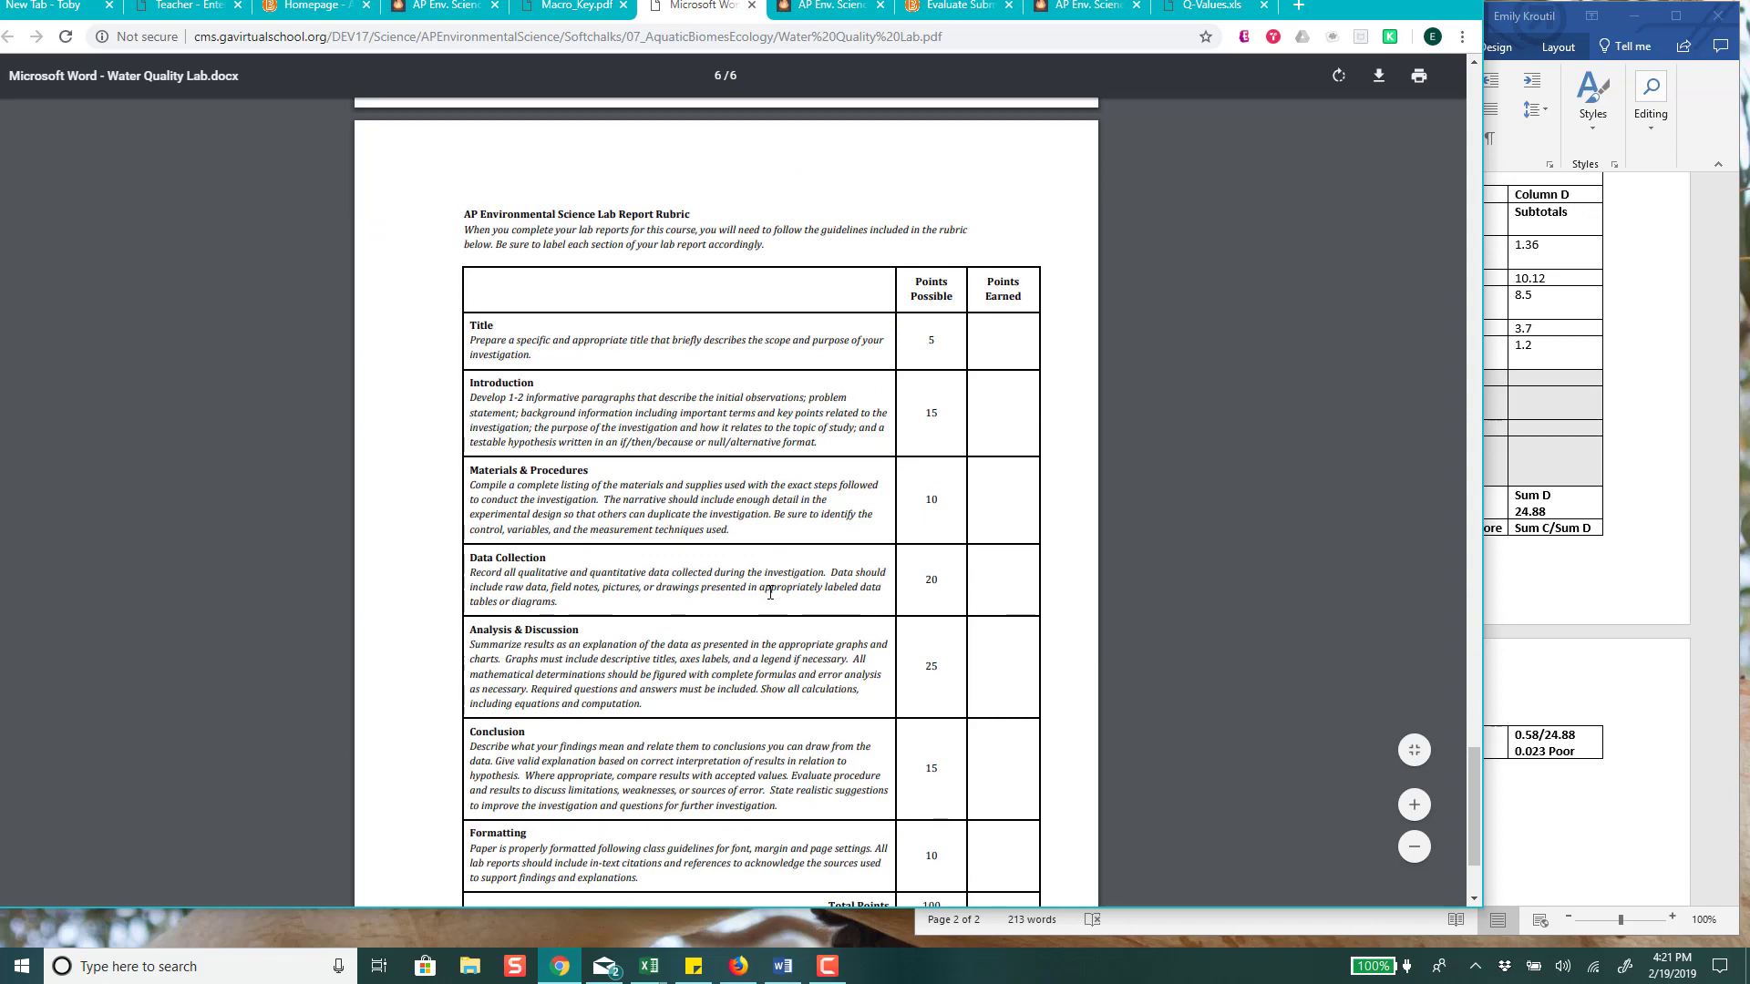
- Go to Assessments > Dropbox on the D2L course homepage
click(278, 9)
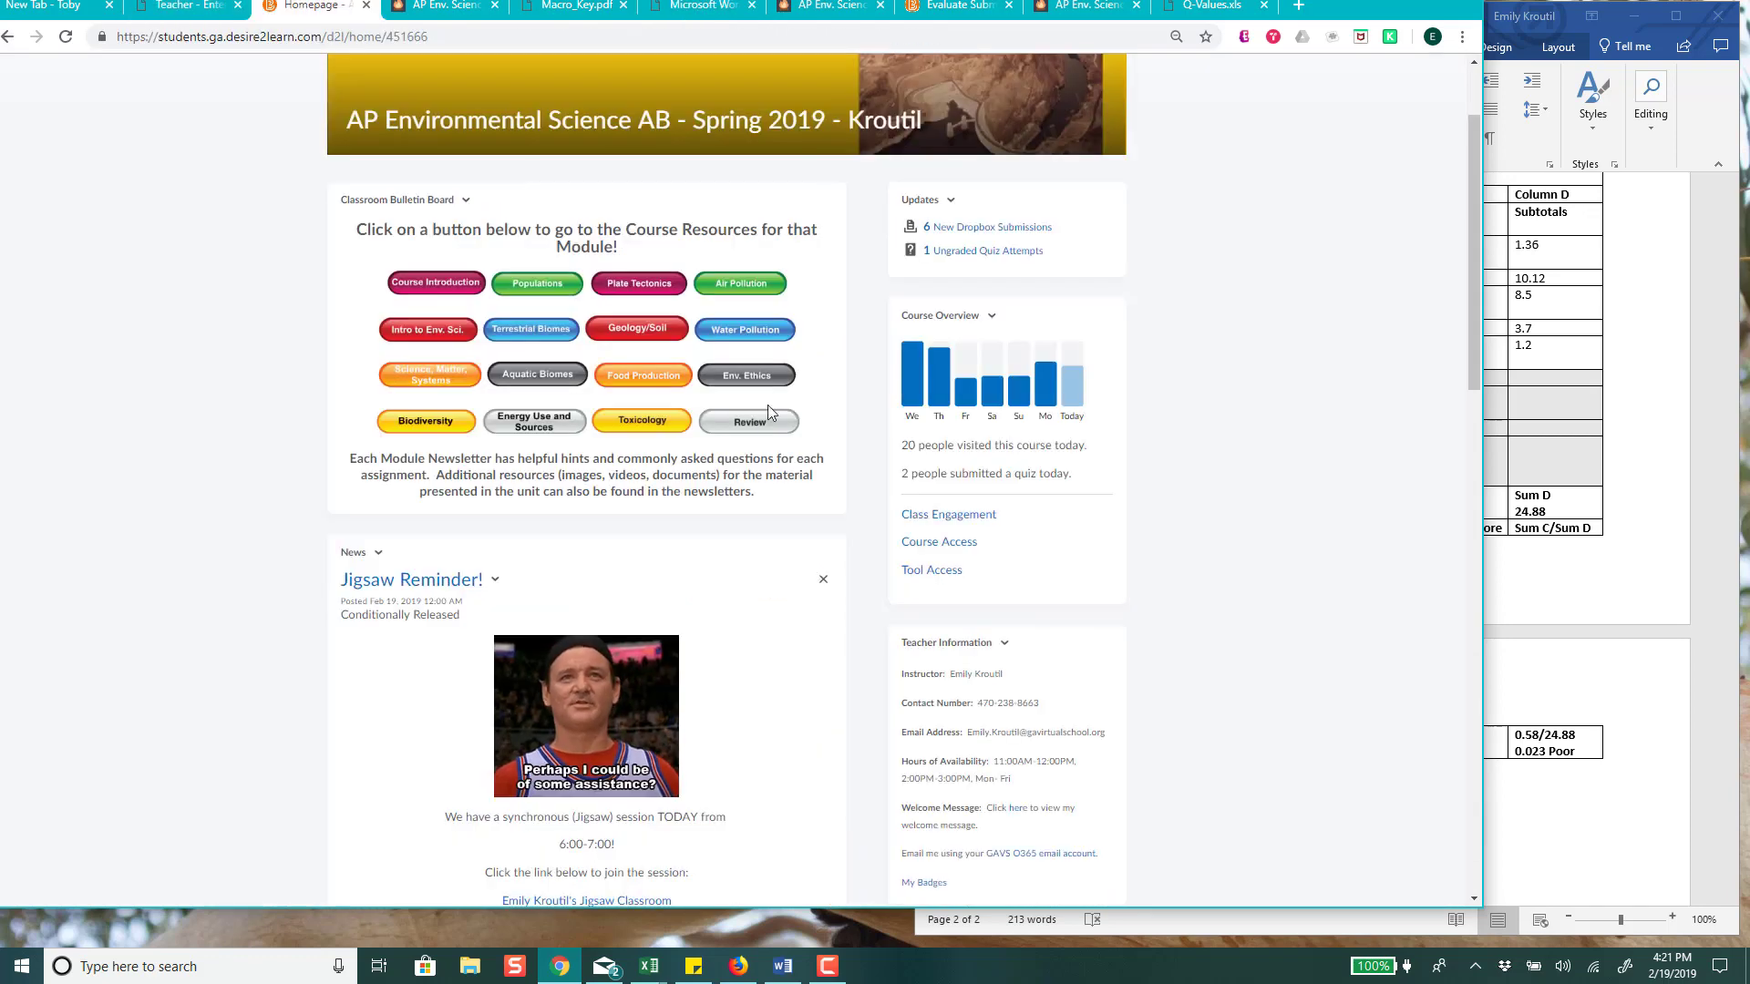
click(392, 139)
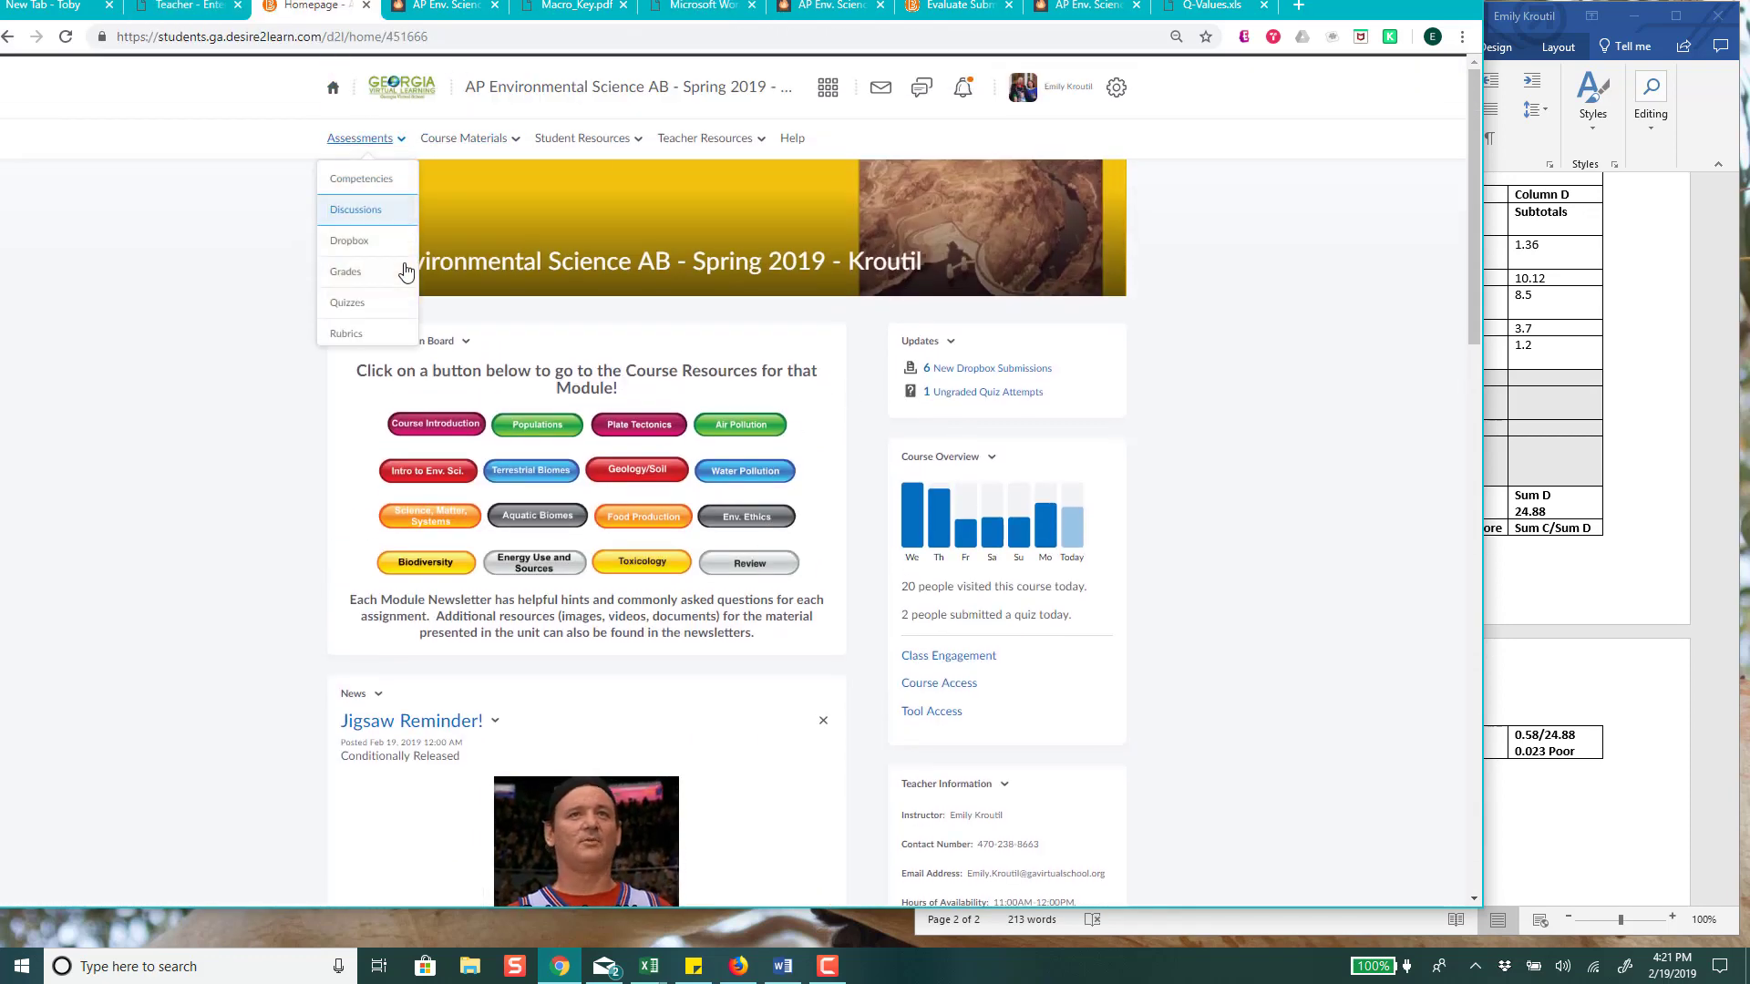
click(387, 257)
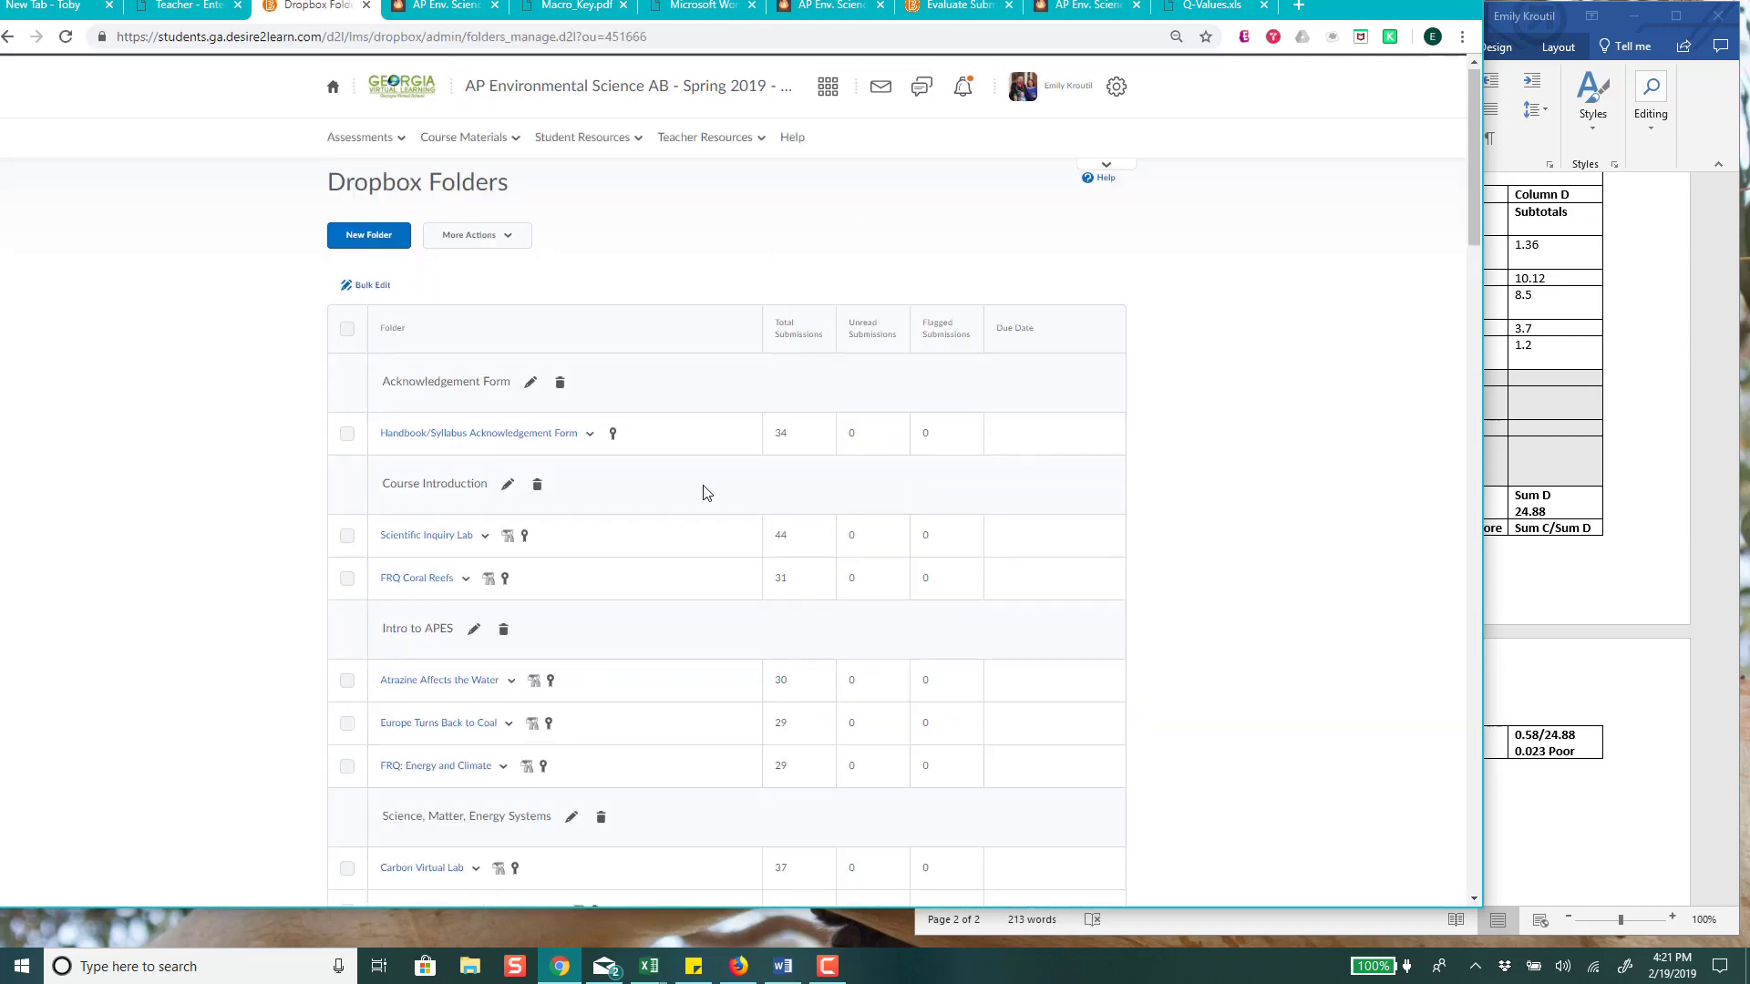
scroll(703, 488, down, 5)
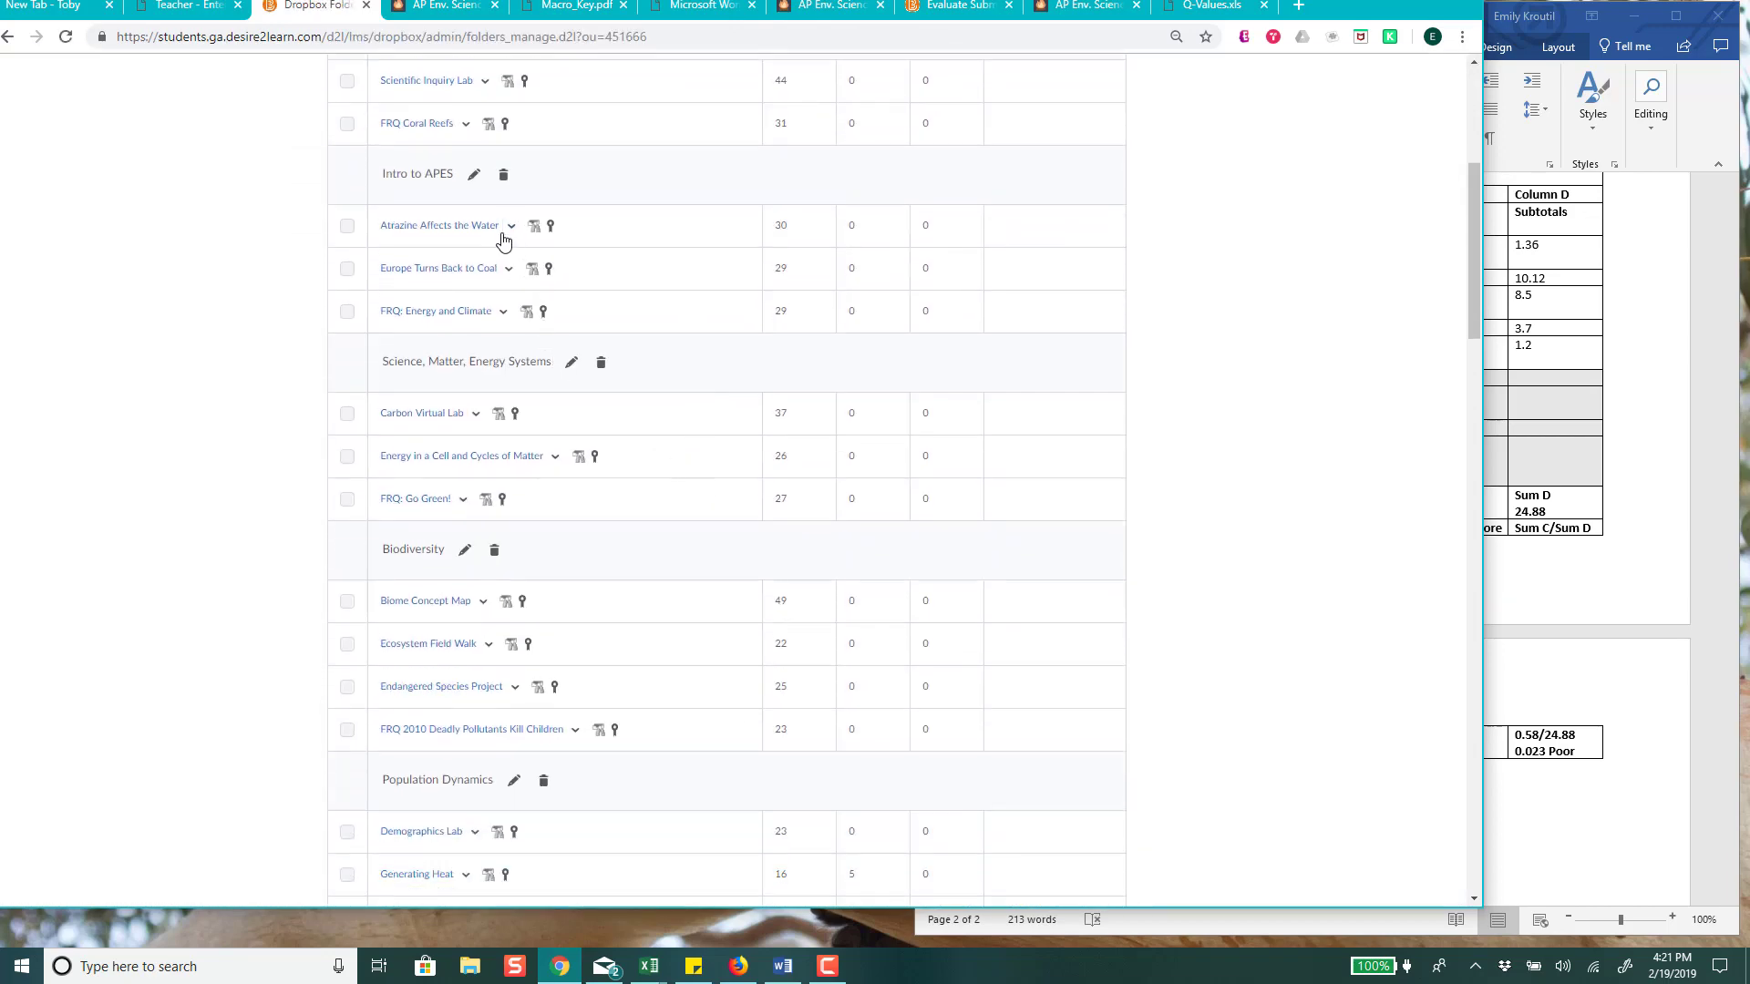
scroll(568, 529, down, 9)
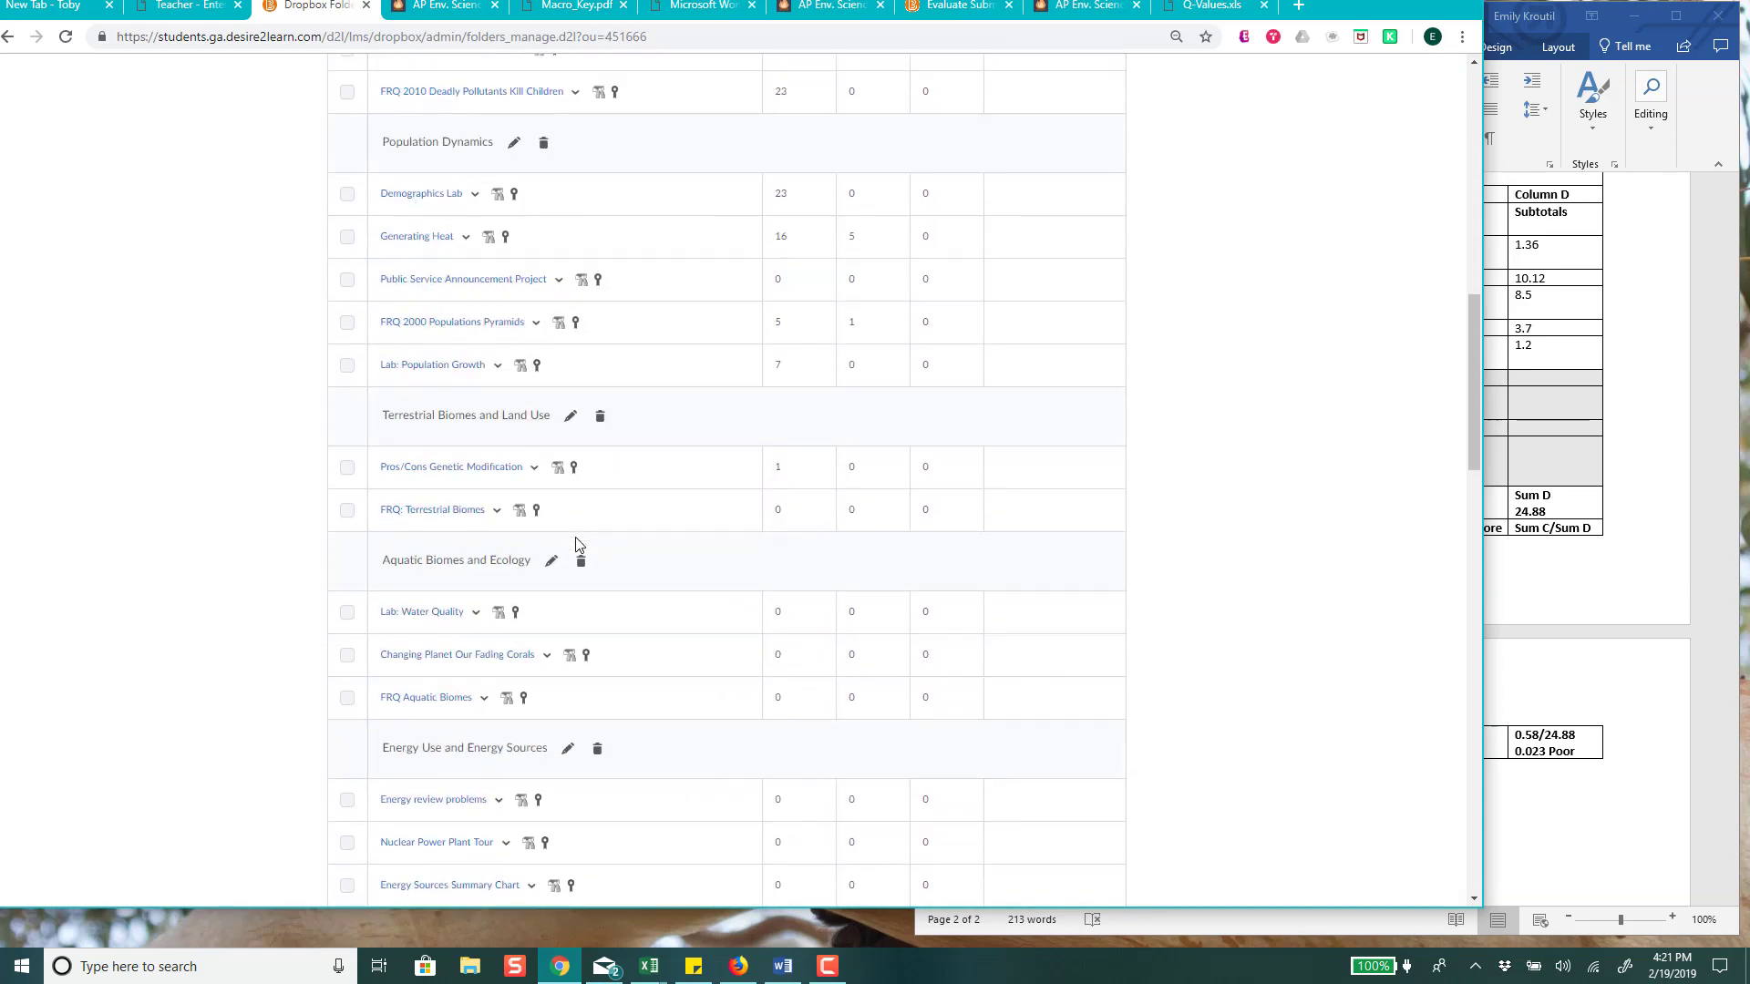
- Edit the Lab: Water Quality folder and scroll down to its Rubrics section
click(476, 430)
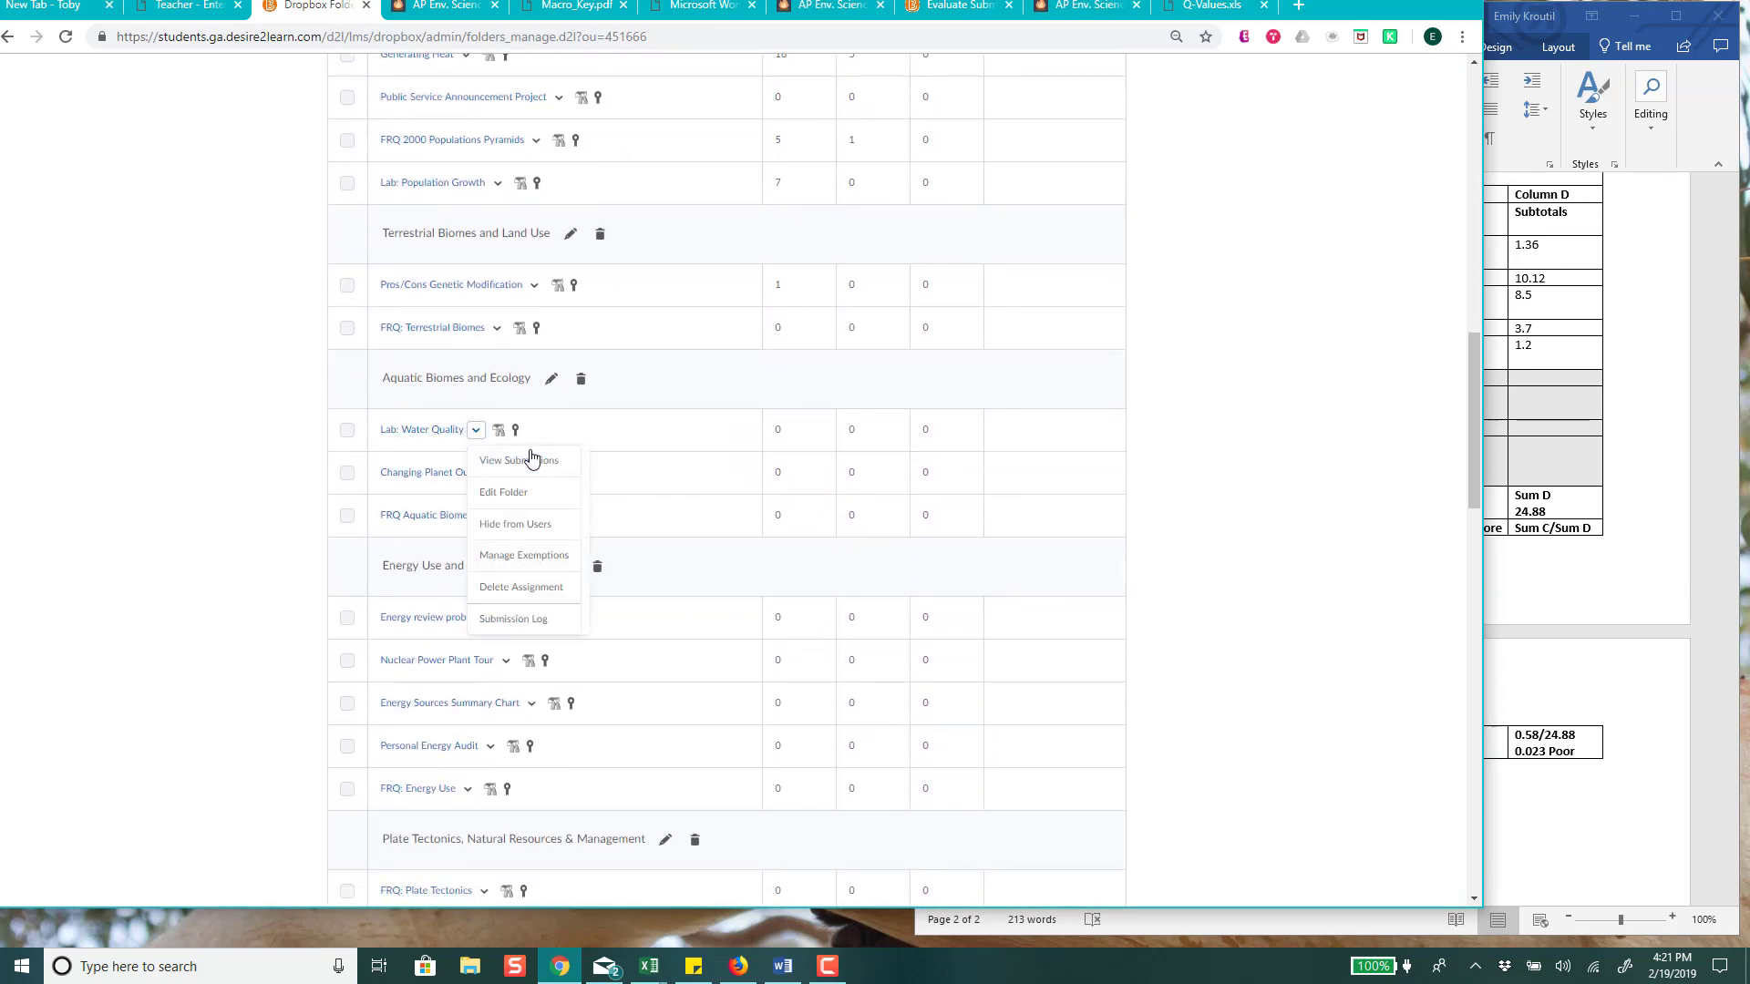
click(535, 500)
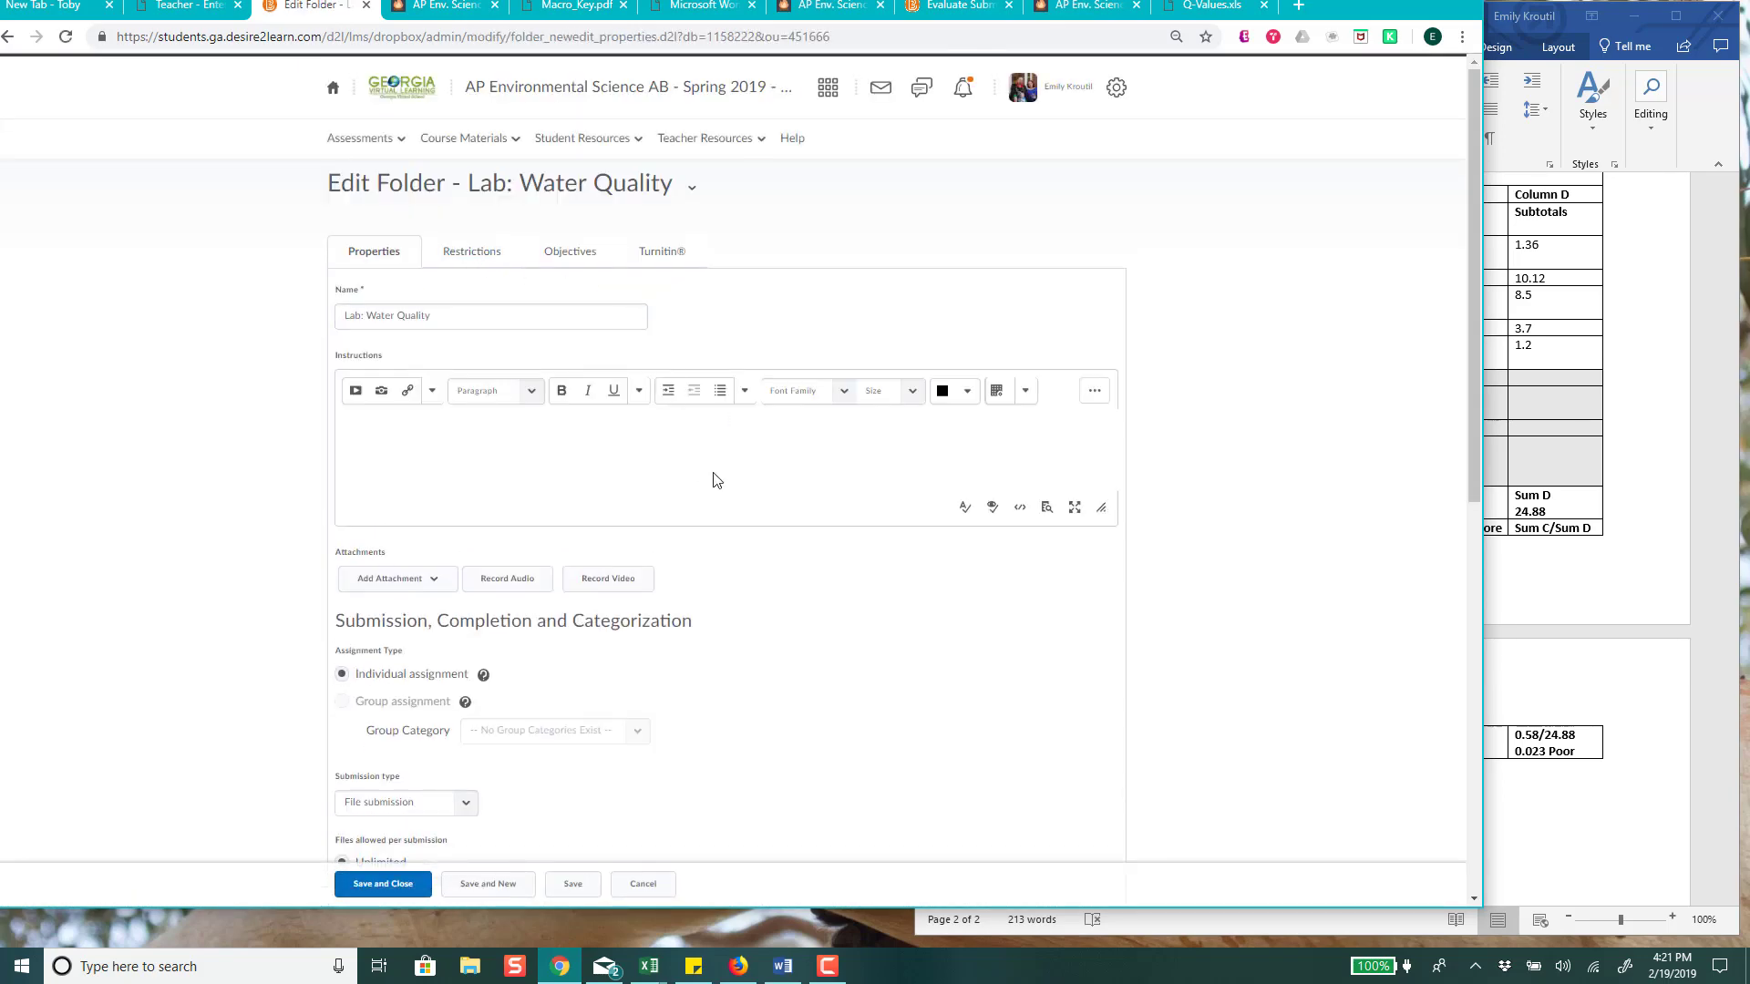
scroll(855, 632, down, 8)
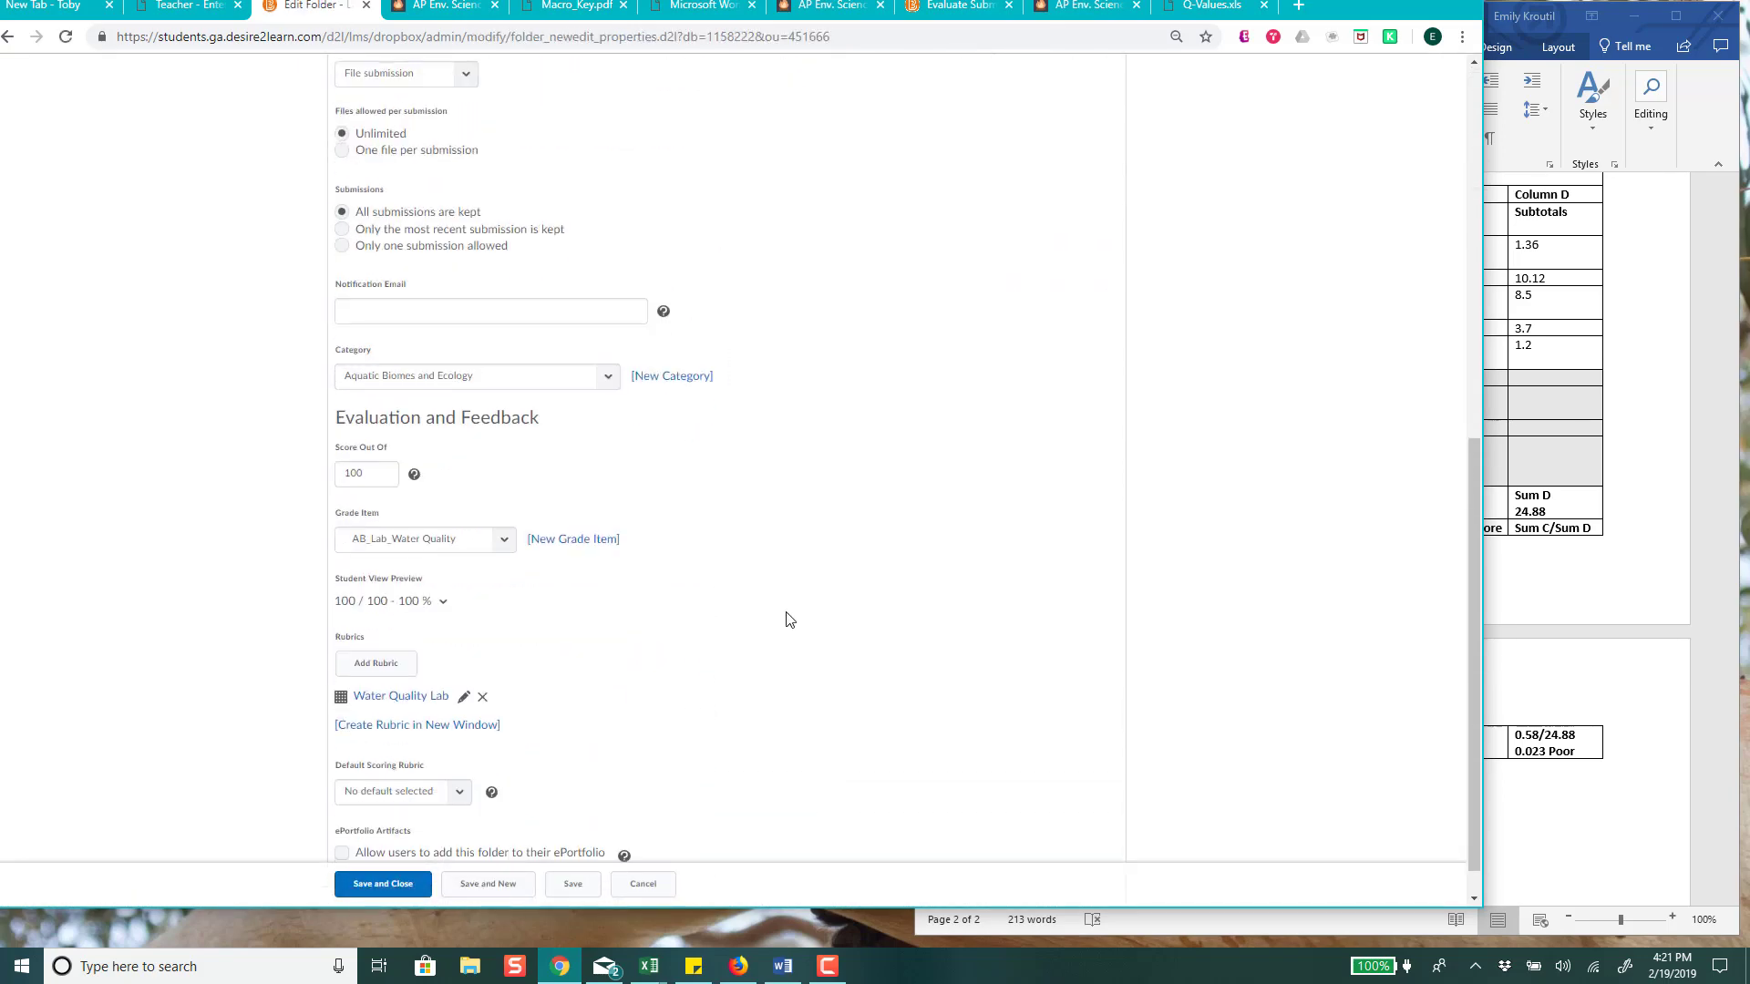
scroll(535, 638, down, 1)
- Preview the Water Quality Lab rubric, widen it, and scroll through its criteria
click(427, 658)
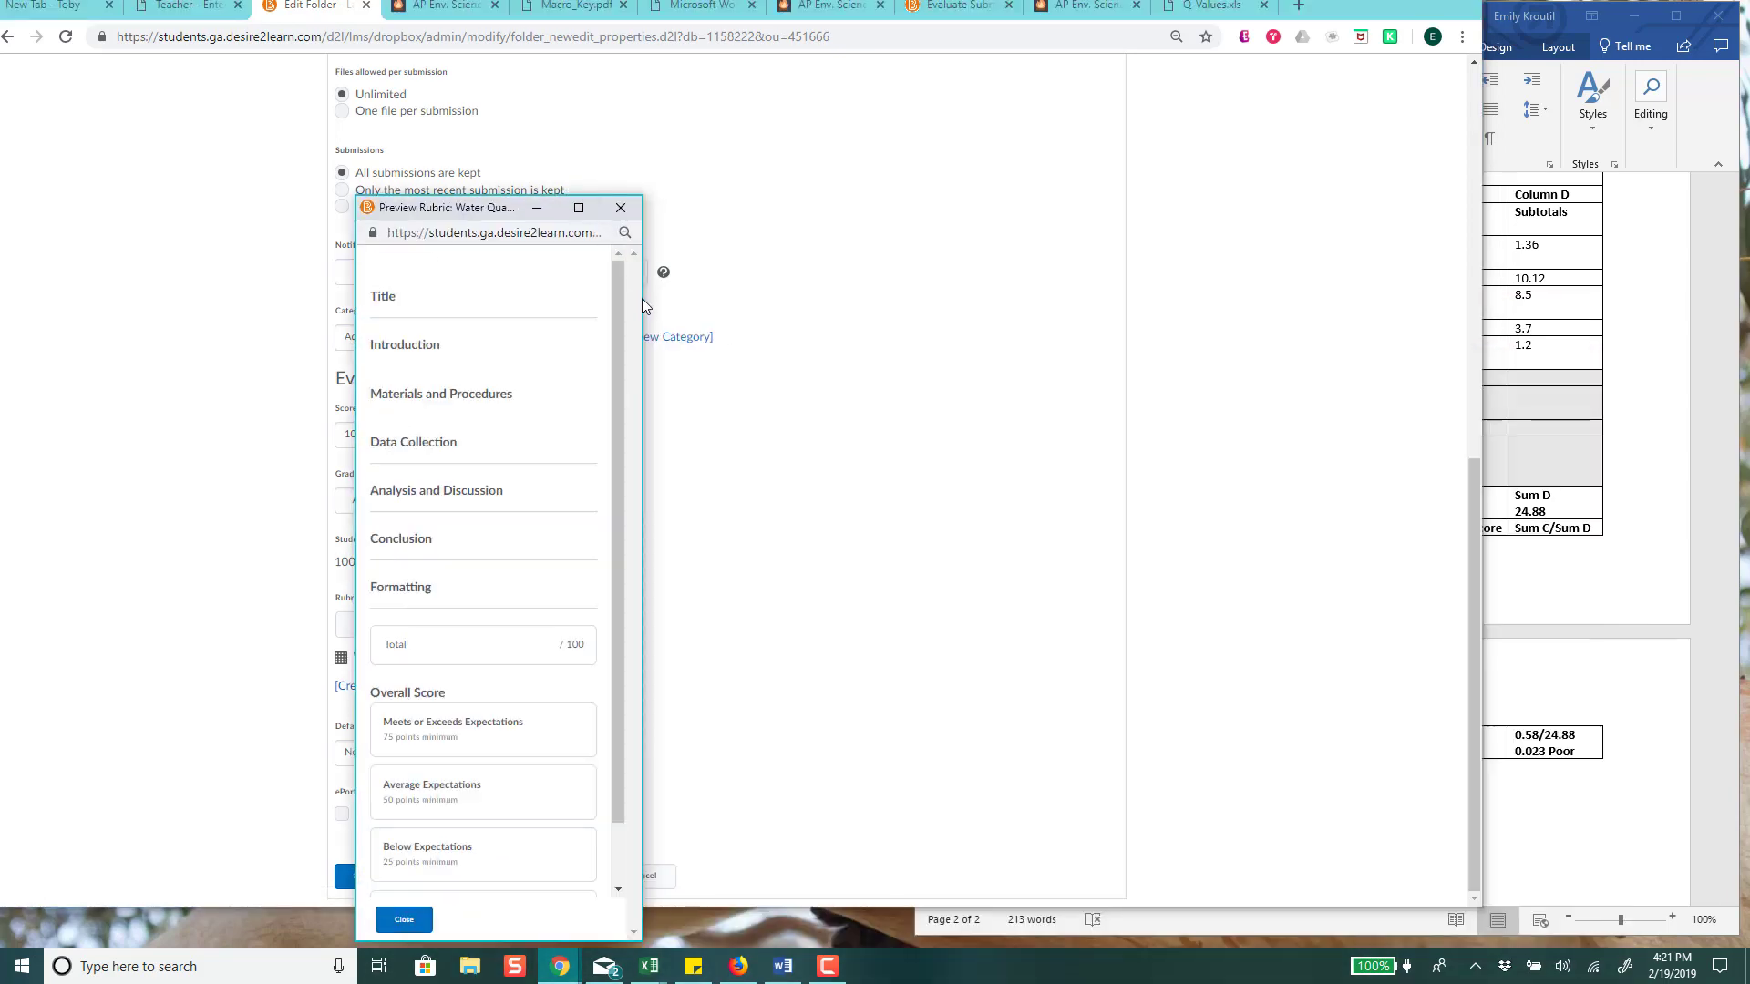
drag(641, 298, 1491, 355)
scroll(840, 496, down, 10)
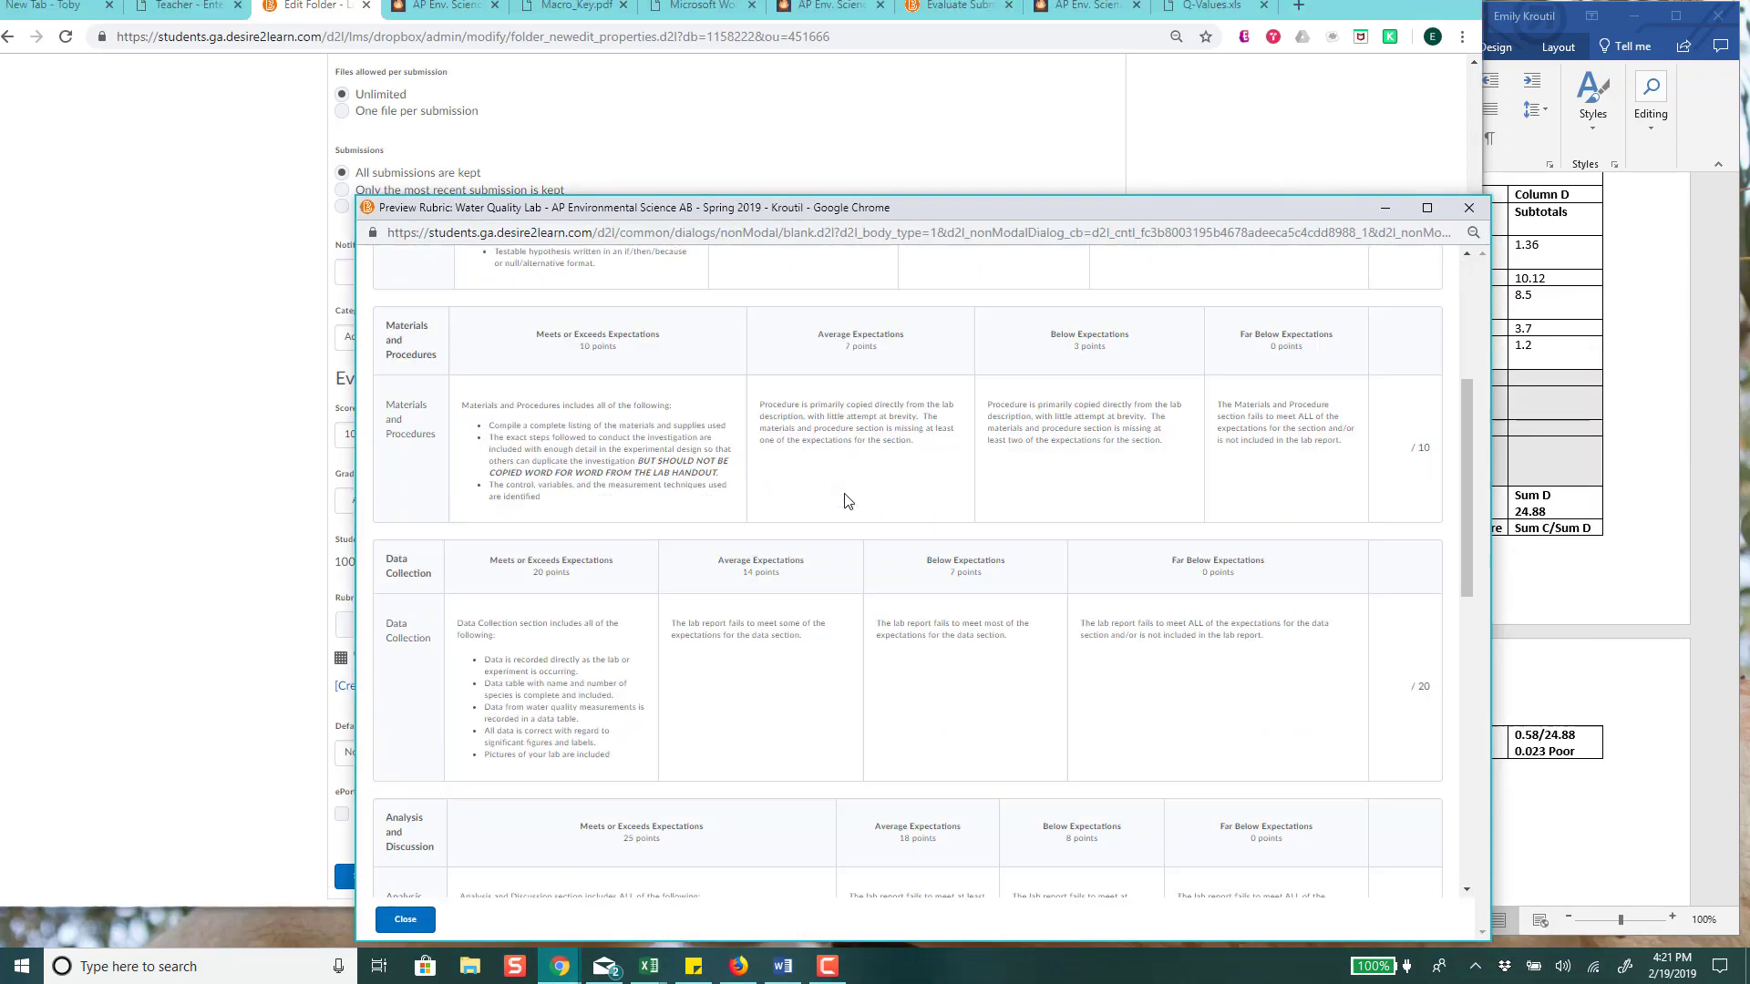
scroll(846, 504, down, 5)
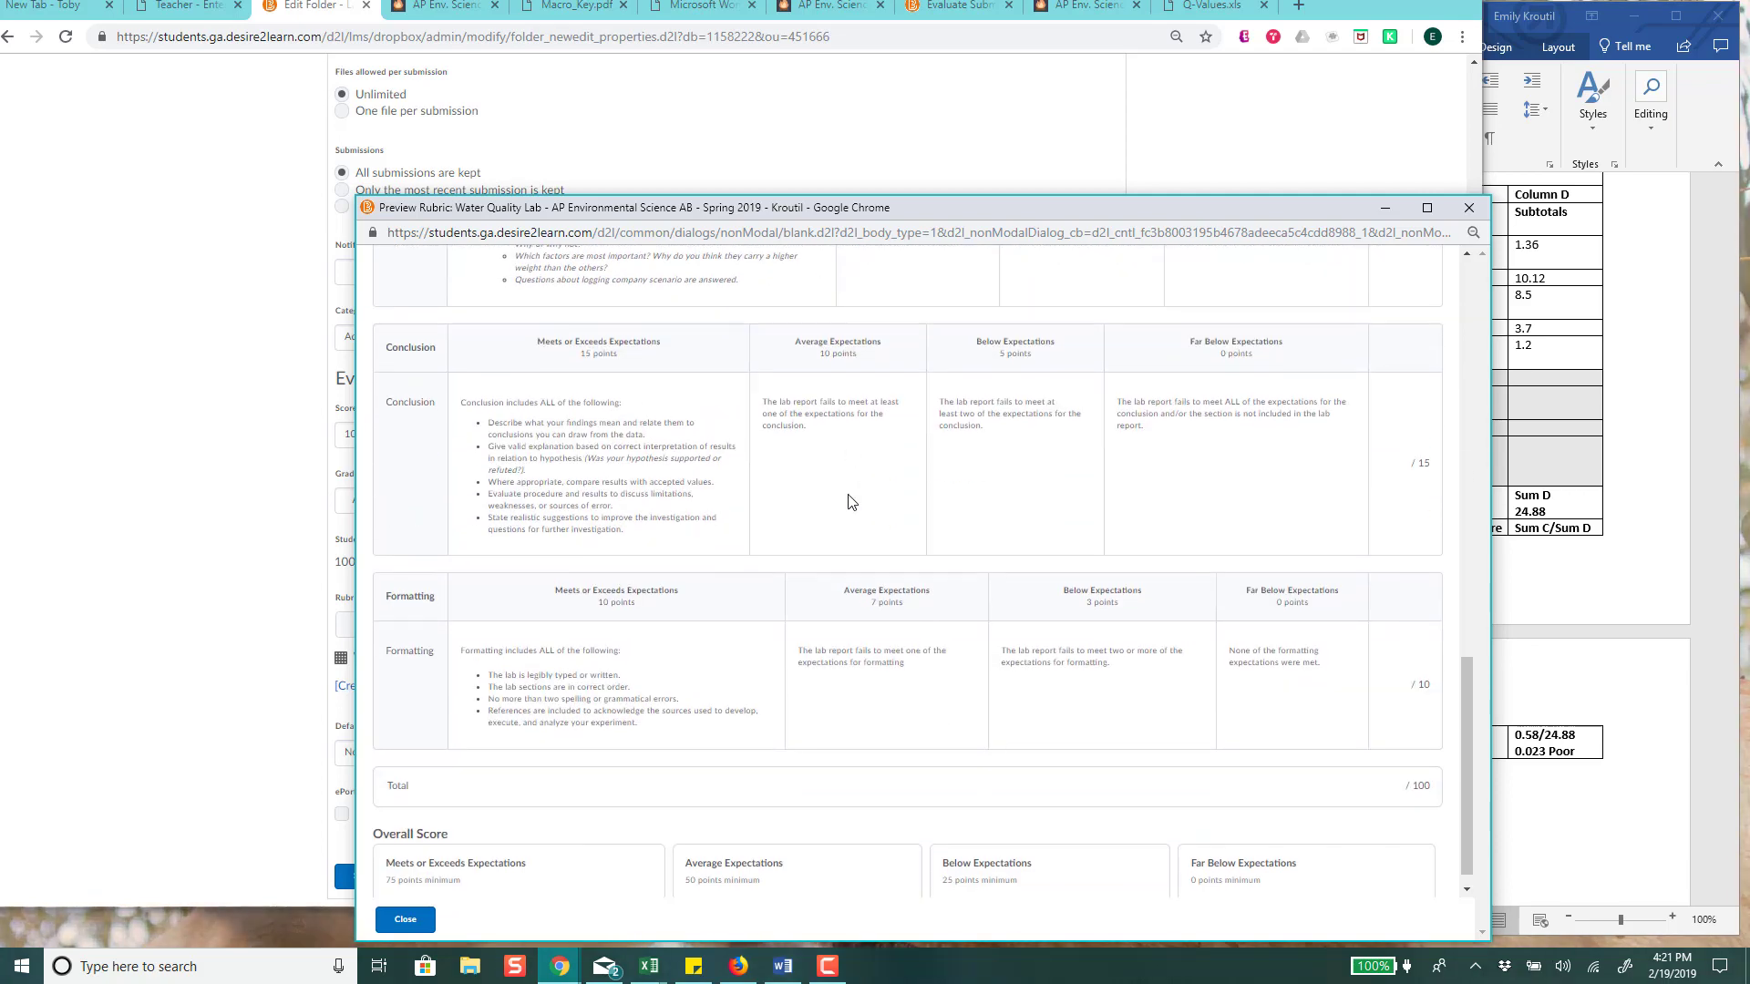
scroll(848, 502, up, 6)
scroll(849, 501, up, 8)
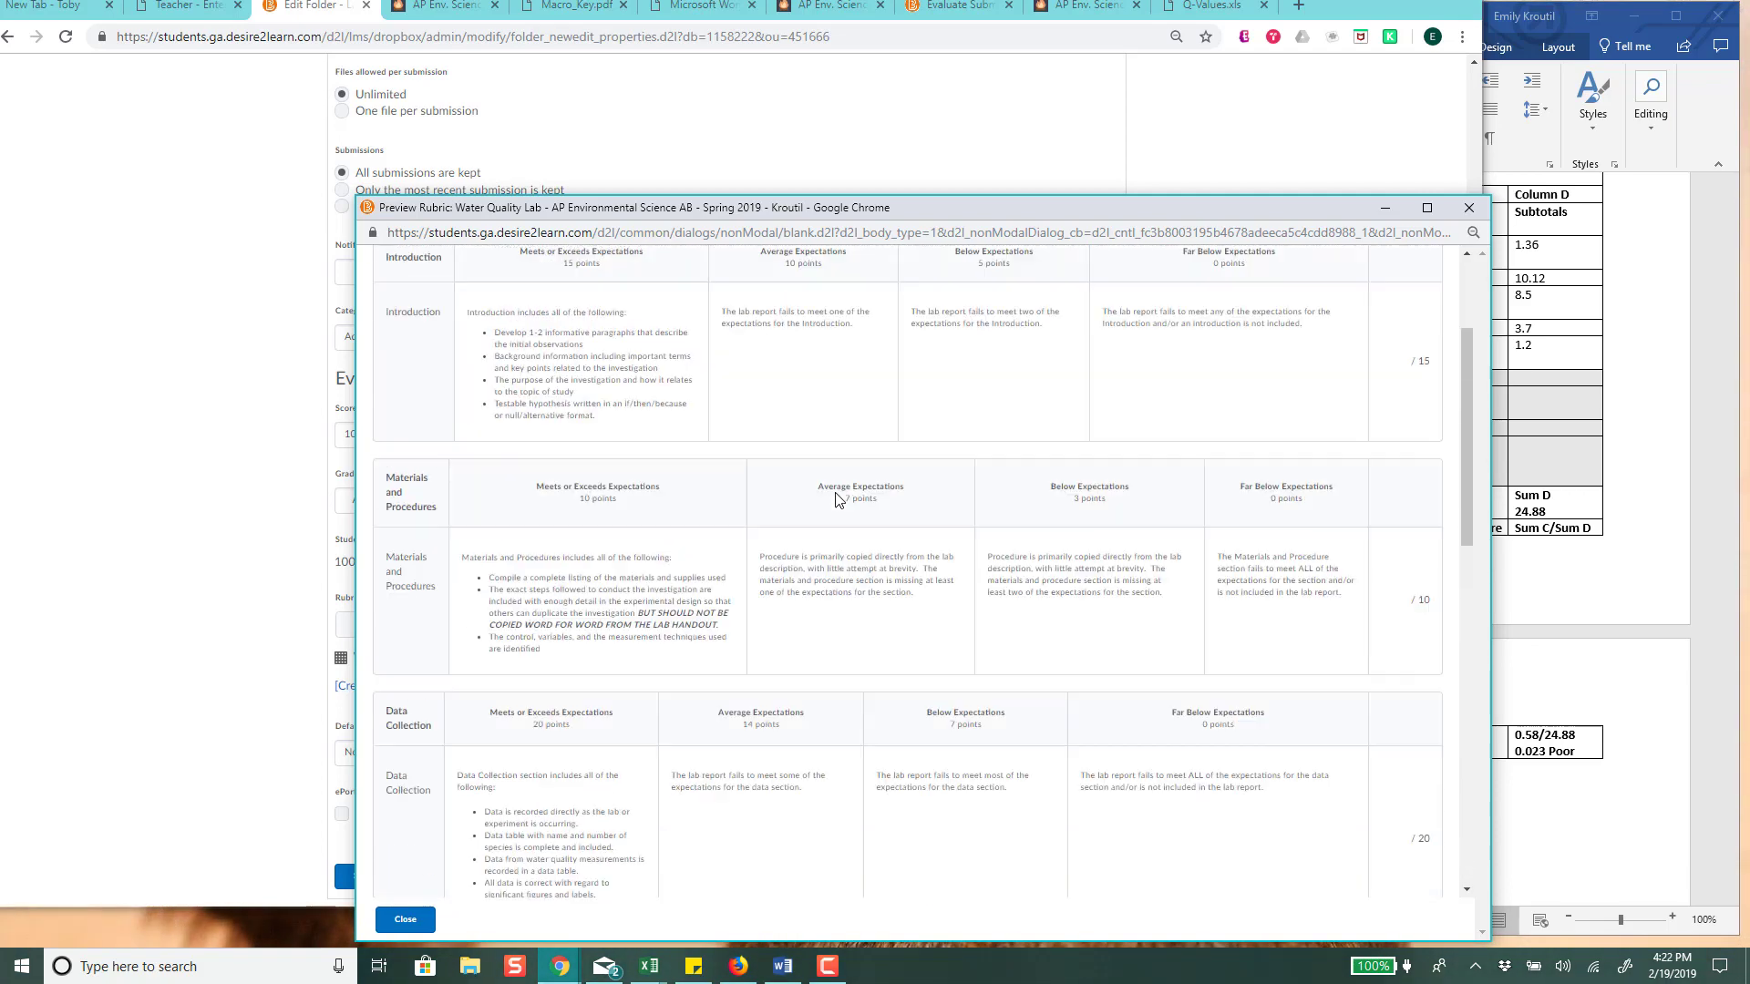
- Move the rubric preview to the upper left and bring up the screen recorder controls
drag(774, 212, 513, 89)
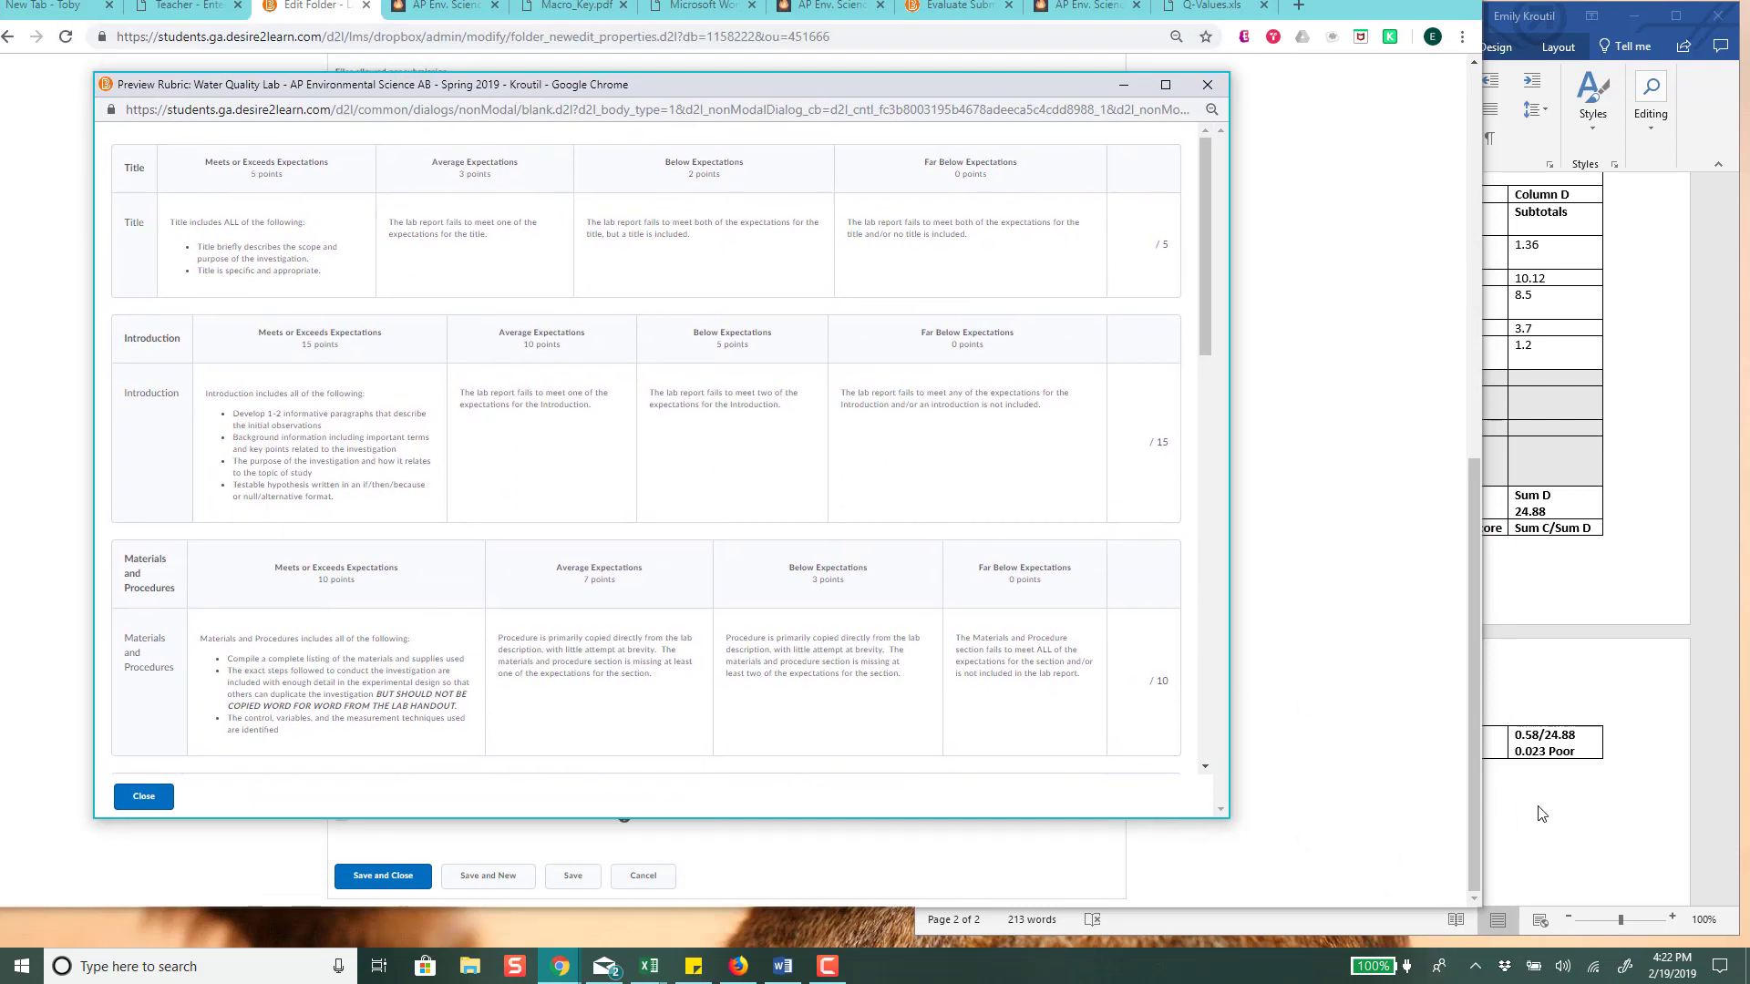
mouse_move(823, 974)
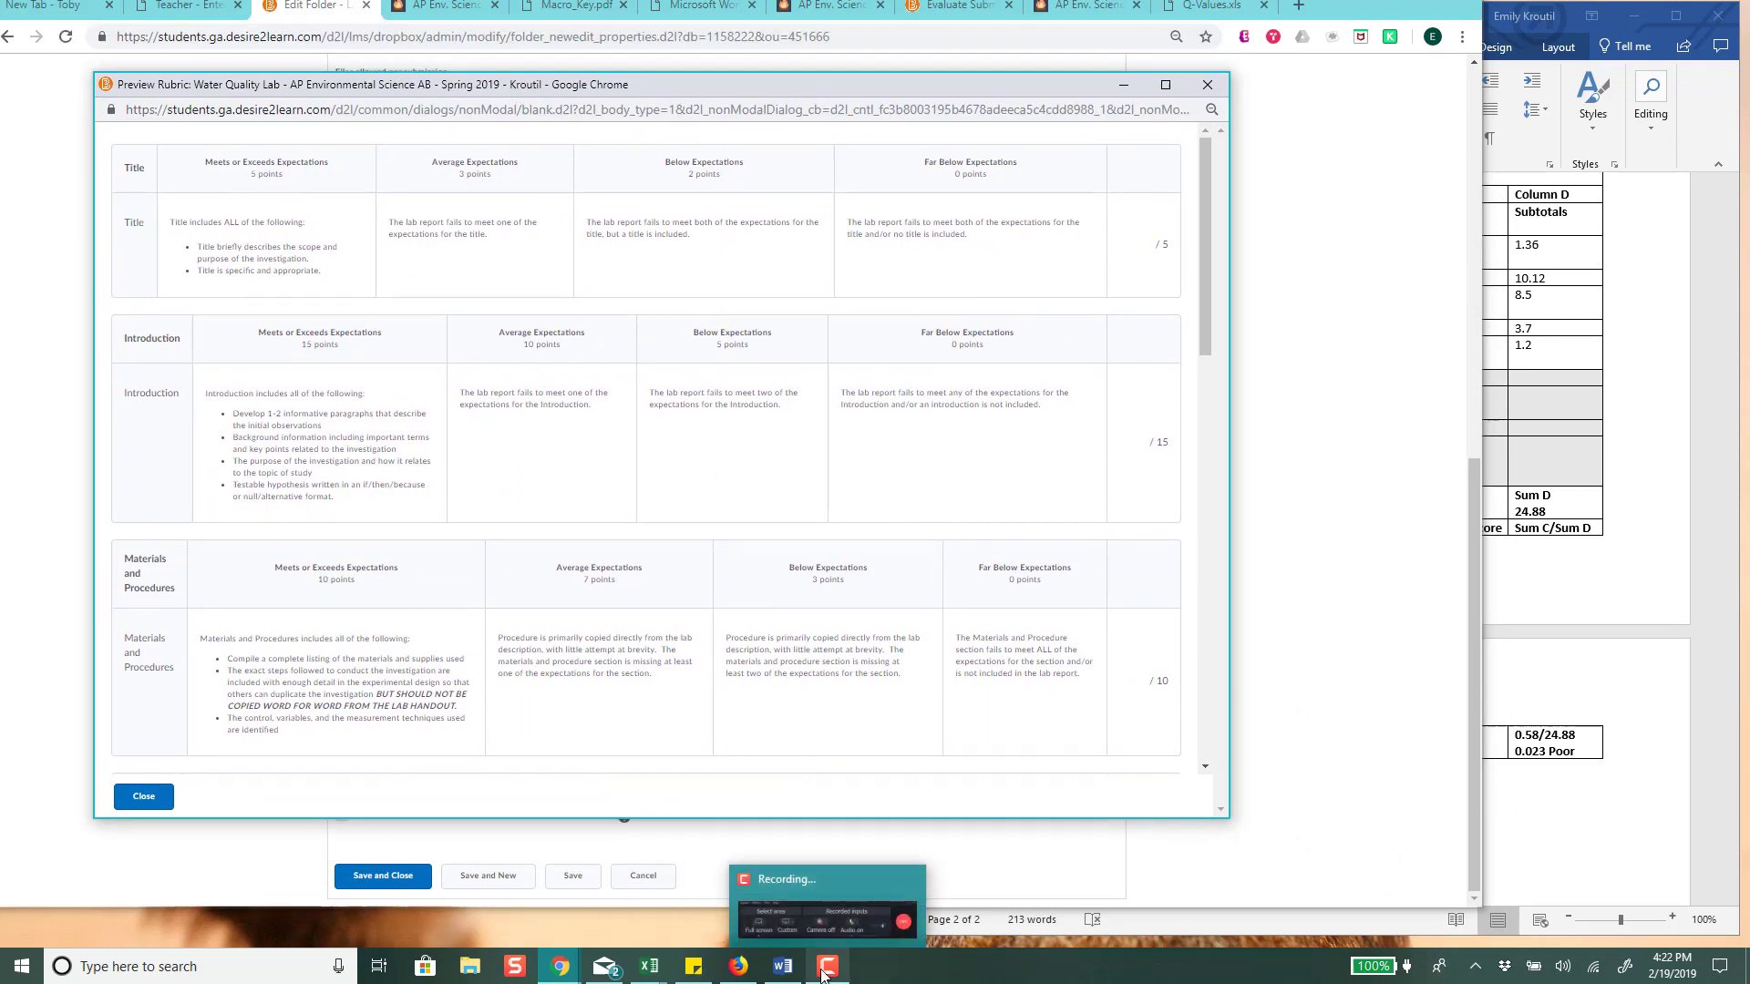
click(835, 974)
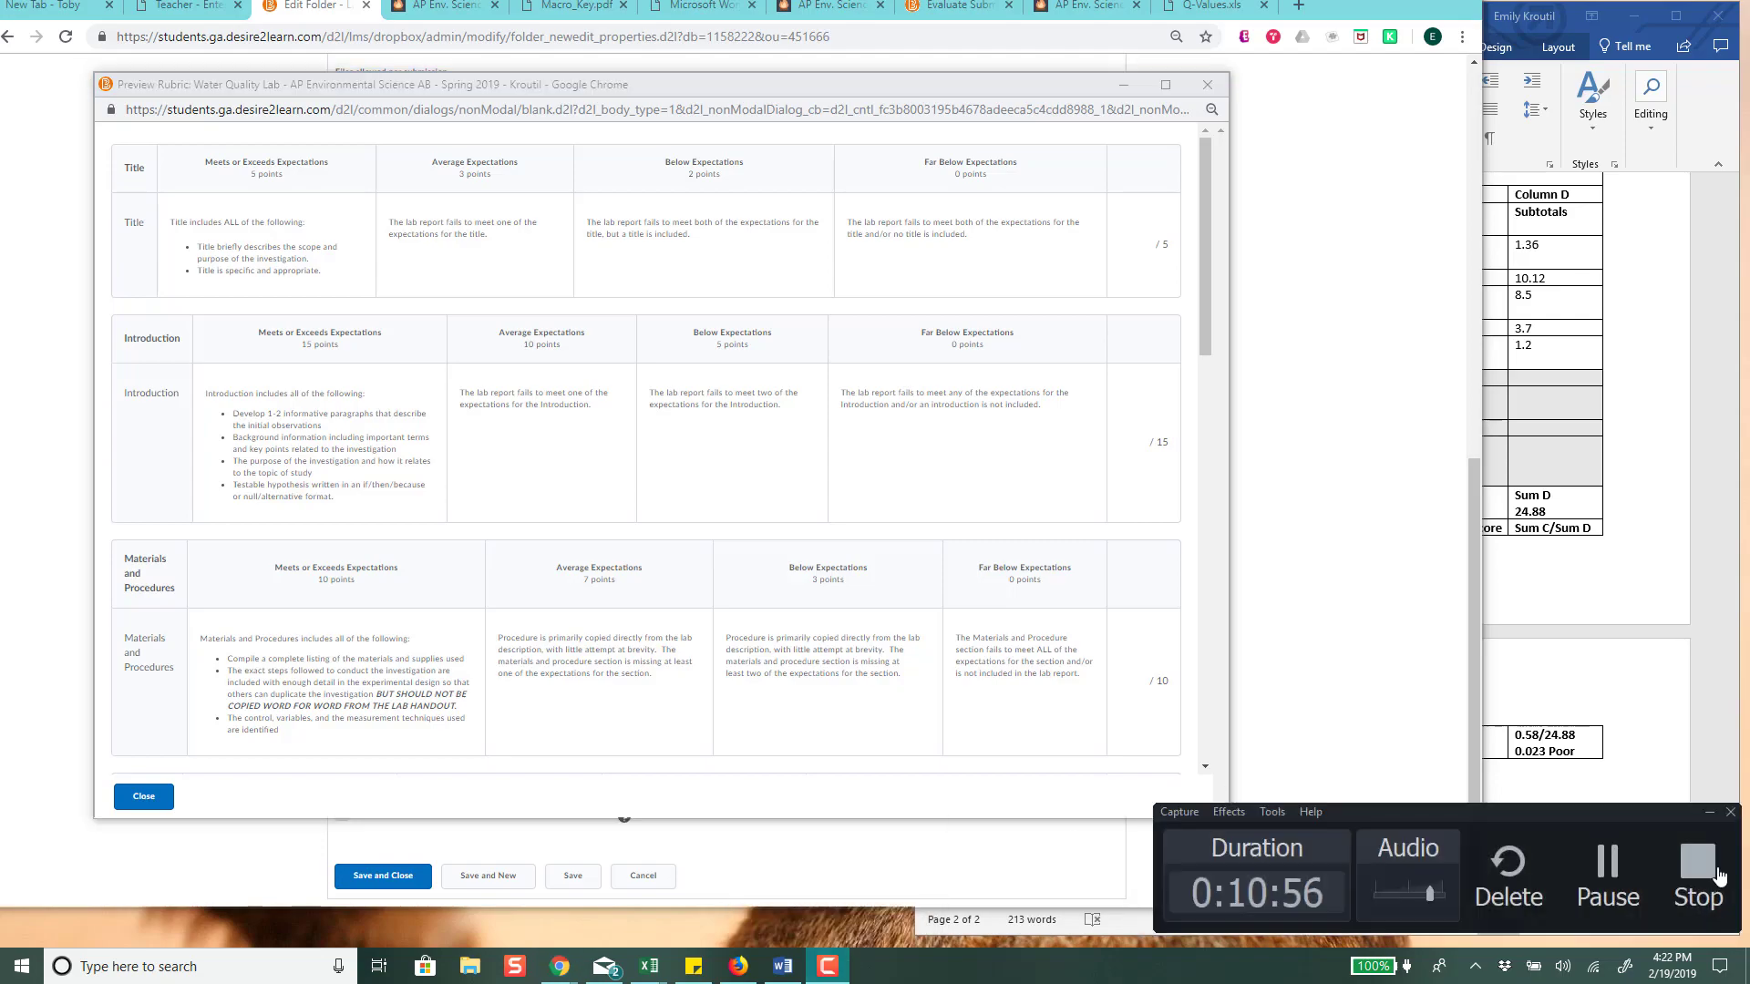